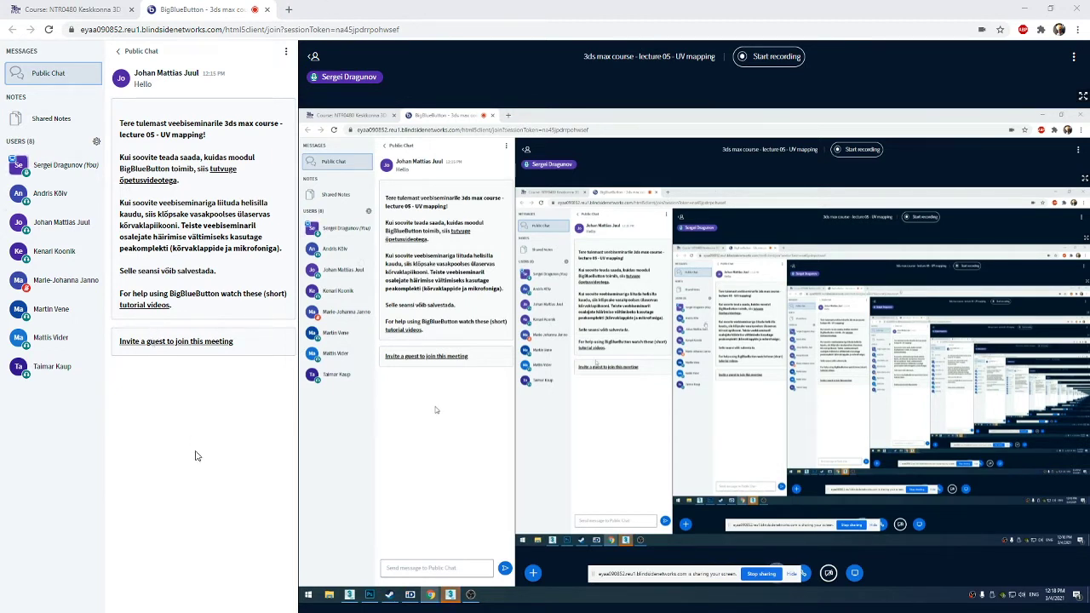
- Open substance3d.com in a new browser tab
left_click(444, 566)
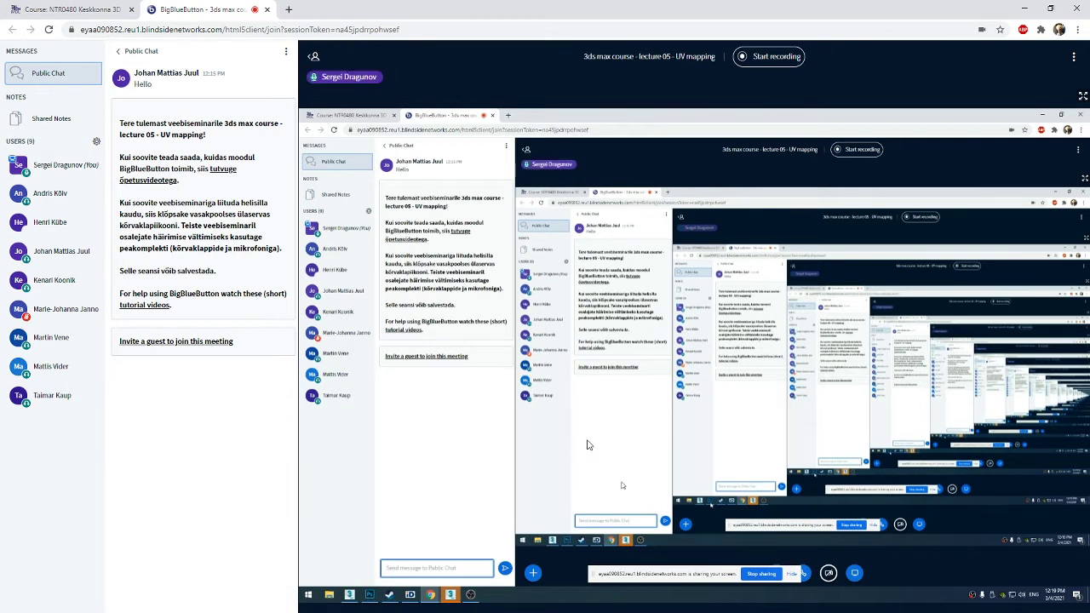
left_click(290, 10)
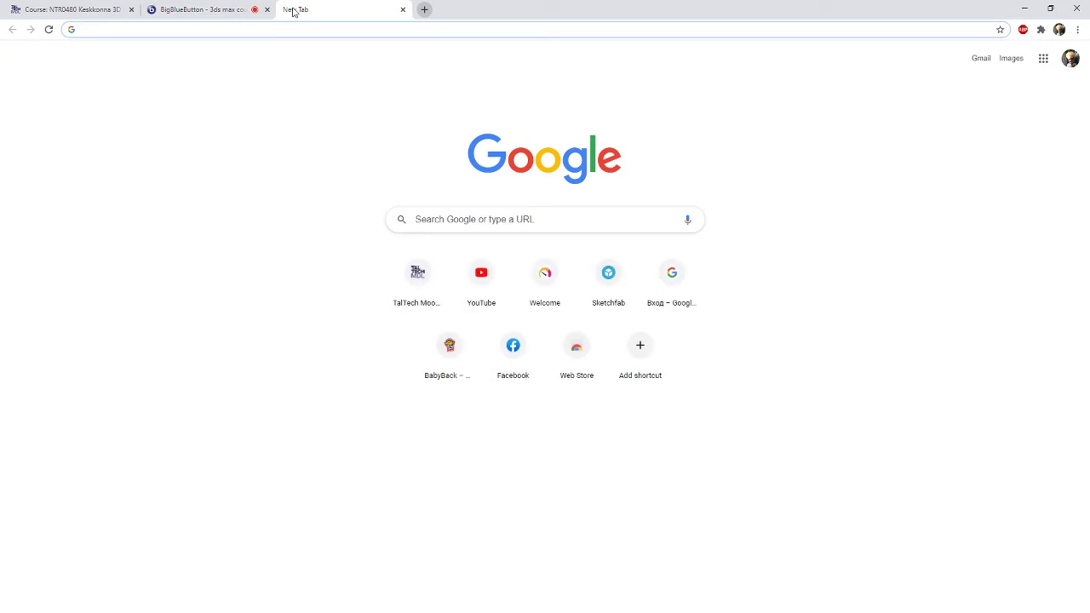
type("substa")
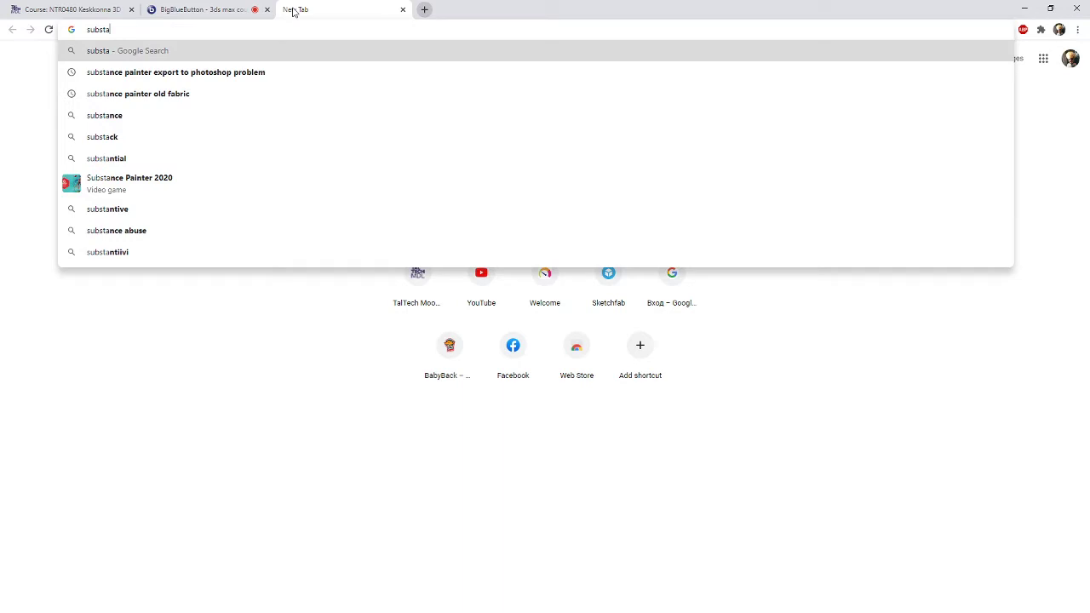
type("nce3")
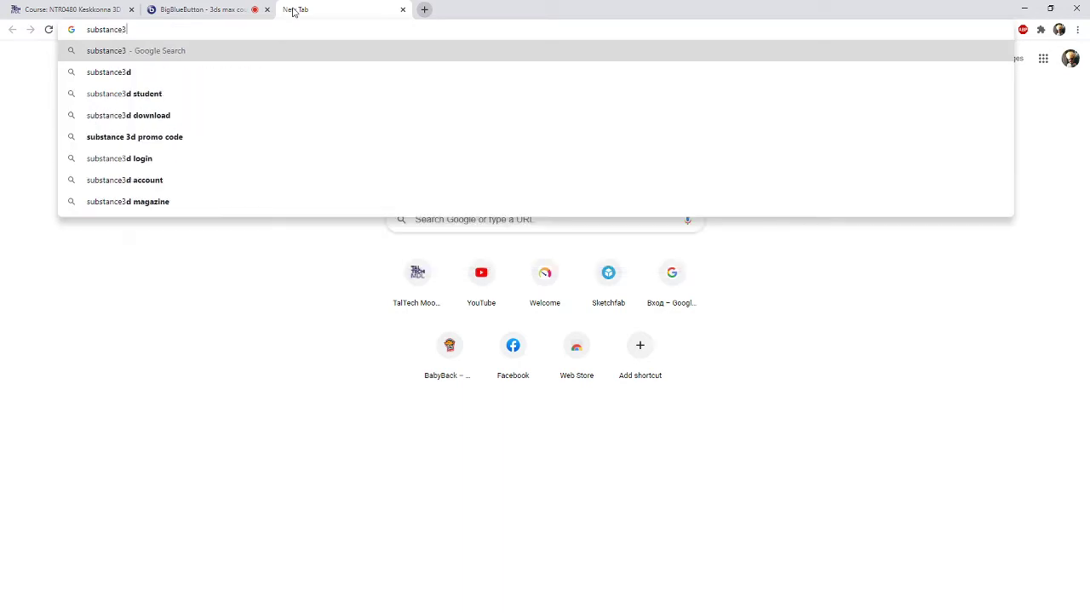
type("d.com")
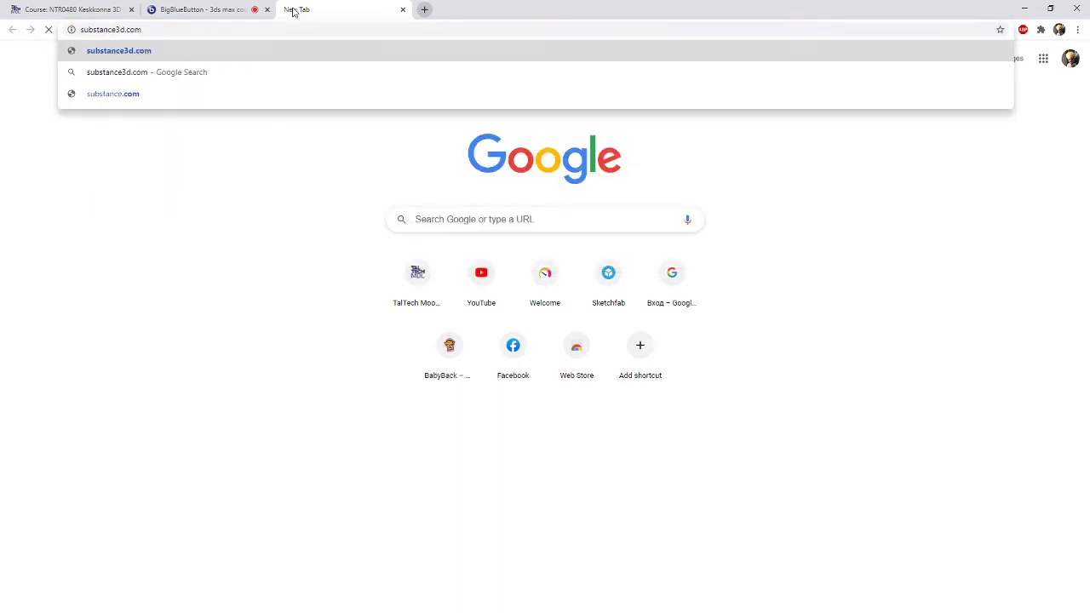
key("Return")
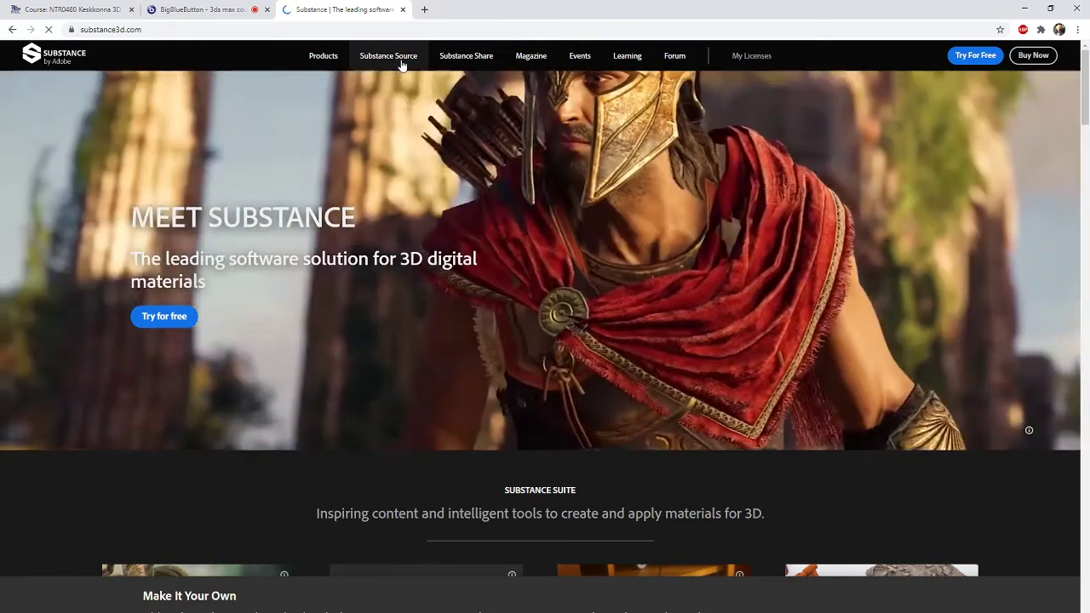
- Look over the Substance home page and go to its education page at substance3d.com/education
scroll(444, 255, "down", 7)
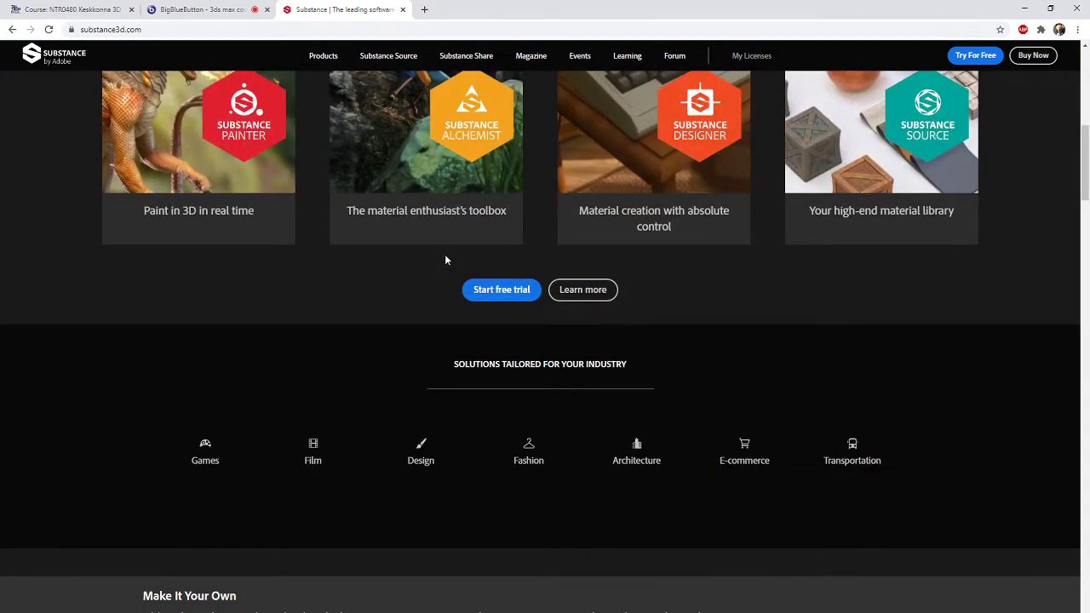
scroll(444, 254, "down", 4)
scroll(242, 55, "up", 11)
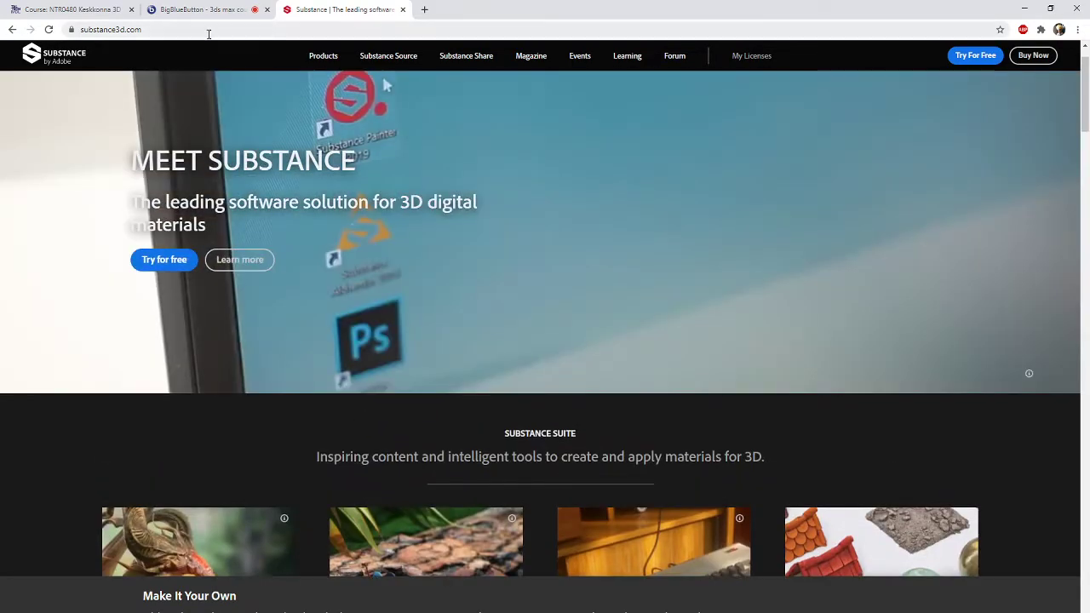
left_click(209, 33)
left_click(209, 33)
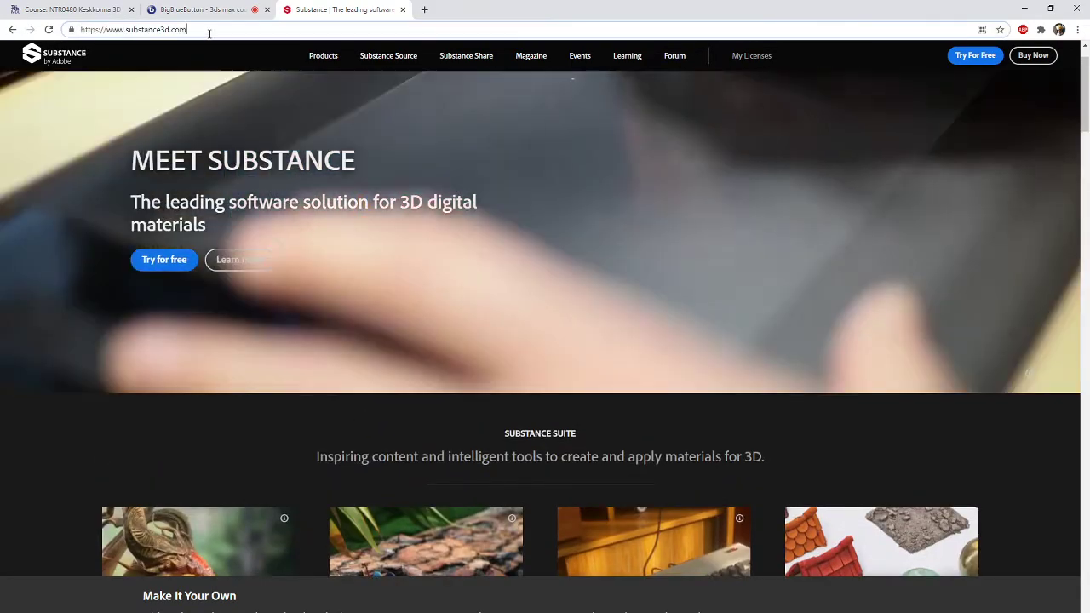
type("/educat")
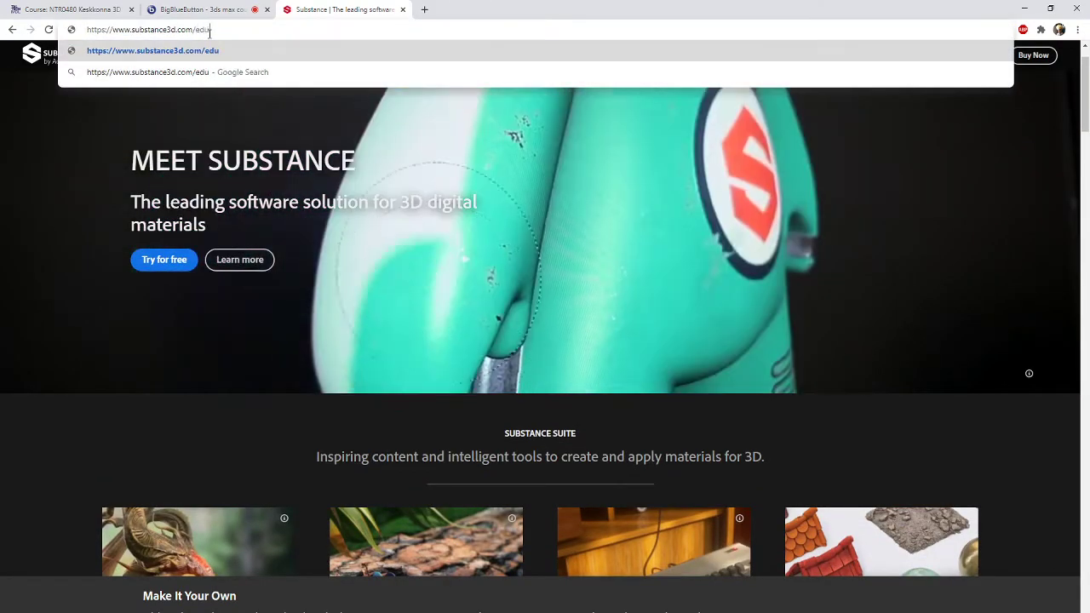
type("ion")
key("Return")
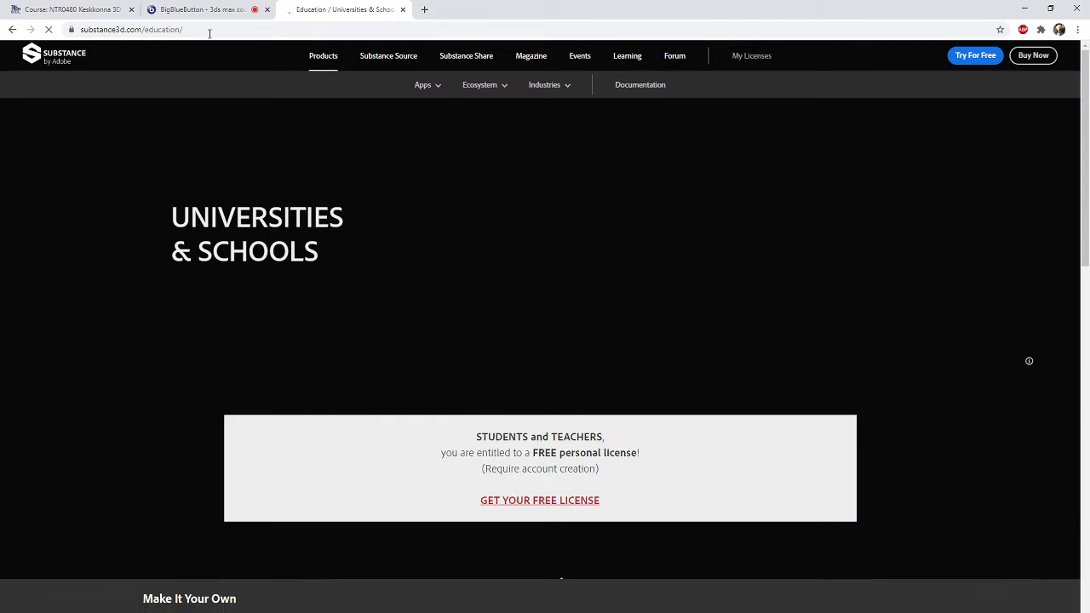
- Copy the Substance education page address and post it as a message in the meeting's public chat
left_click(209, 33)
key("ctrl+c")
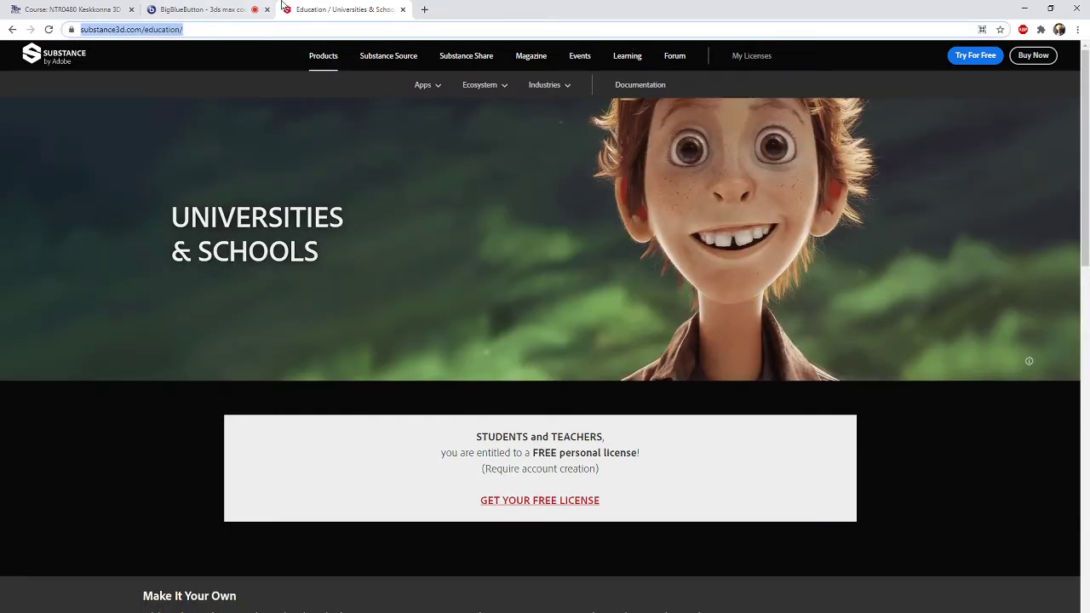
left_click(230, 9)
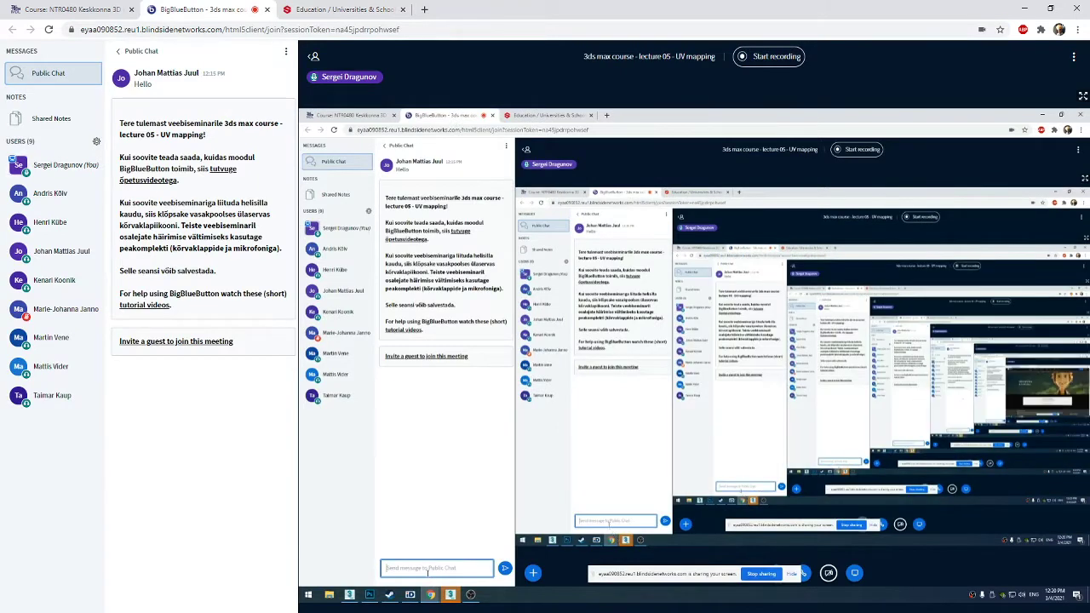
key("ctrl+v")
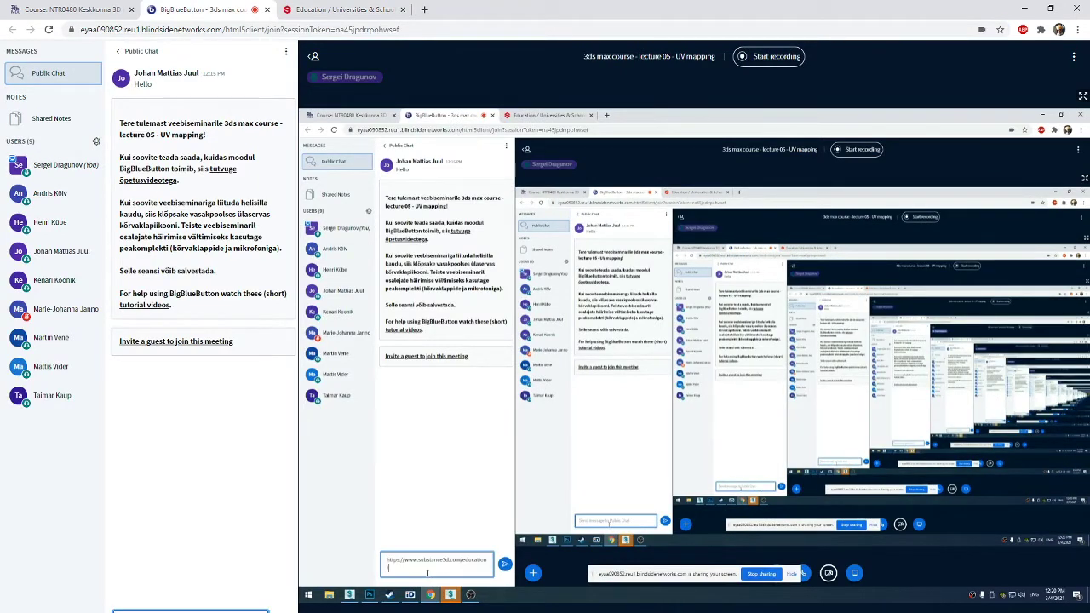
key("Return")
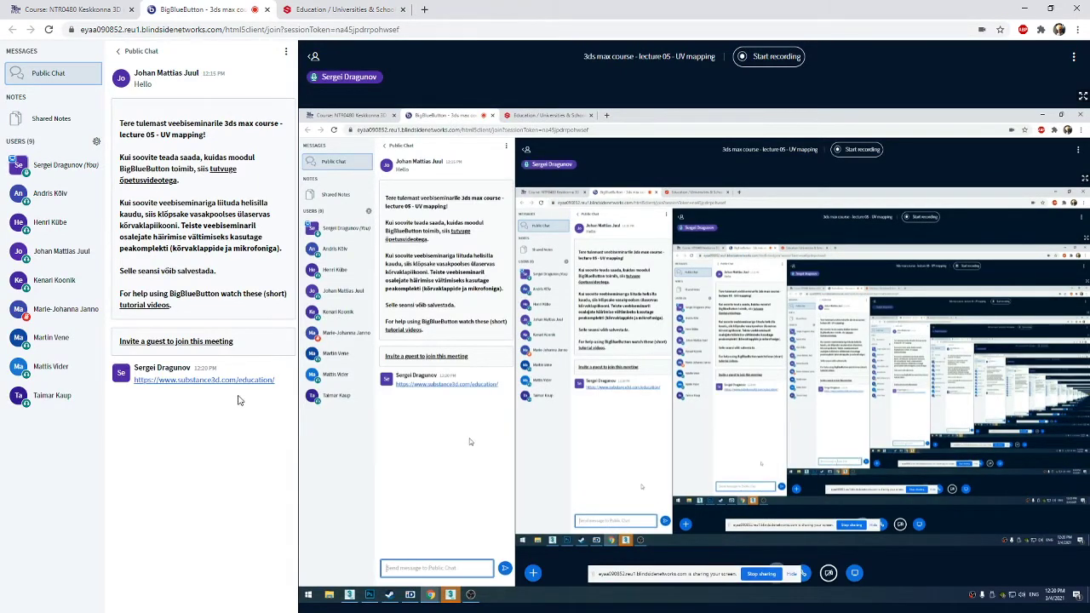
- Open the education link from the chat and examine the free license offer and the university contact form
left_click(247, 380)
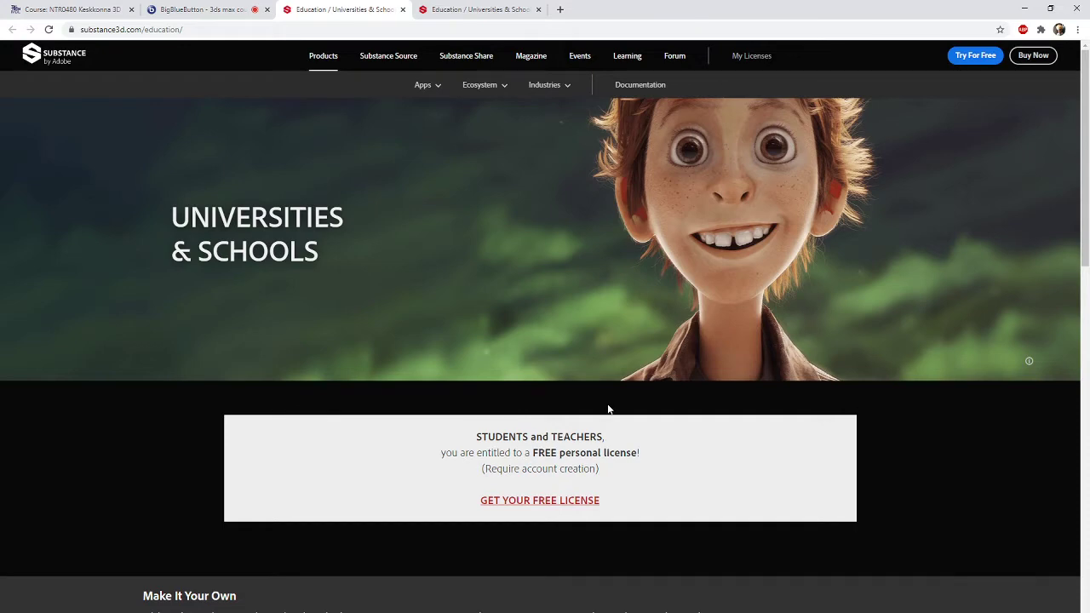
scroll(608, 409, "down", 1)
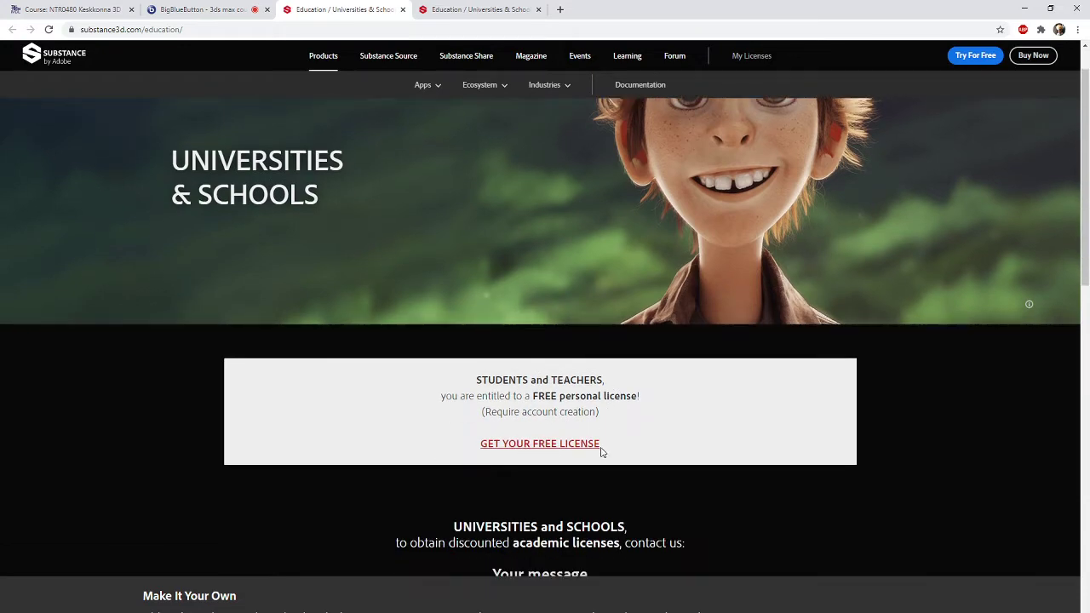
scroll(595, 454, "down", 1)
scroll(596, 454, "down", 1)
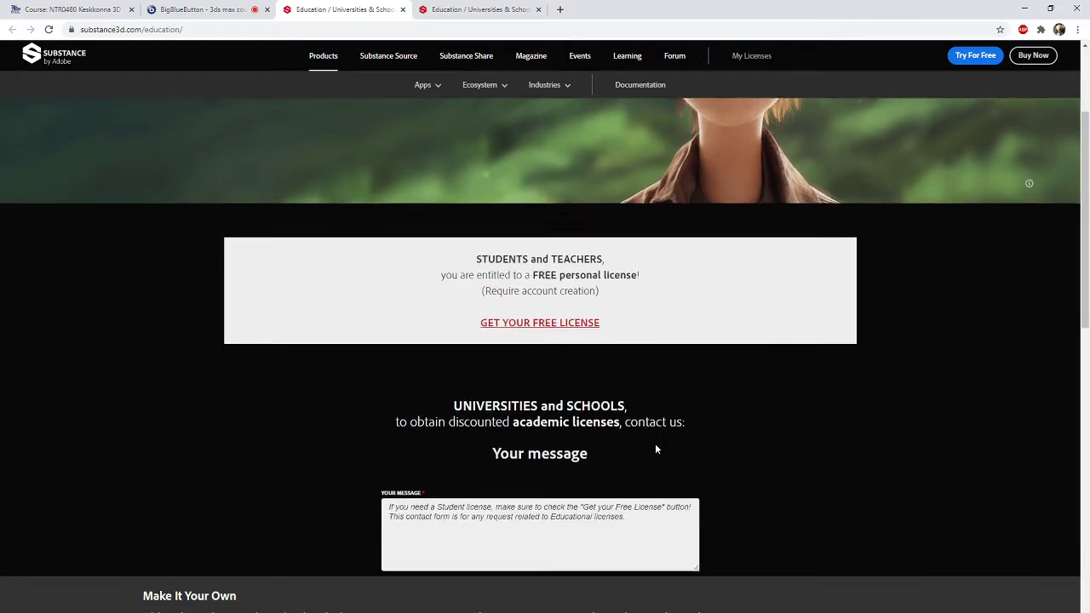
scroll(655, 443, "down", 1)
scroll(772, 447, "down", 1)
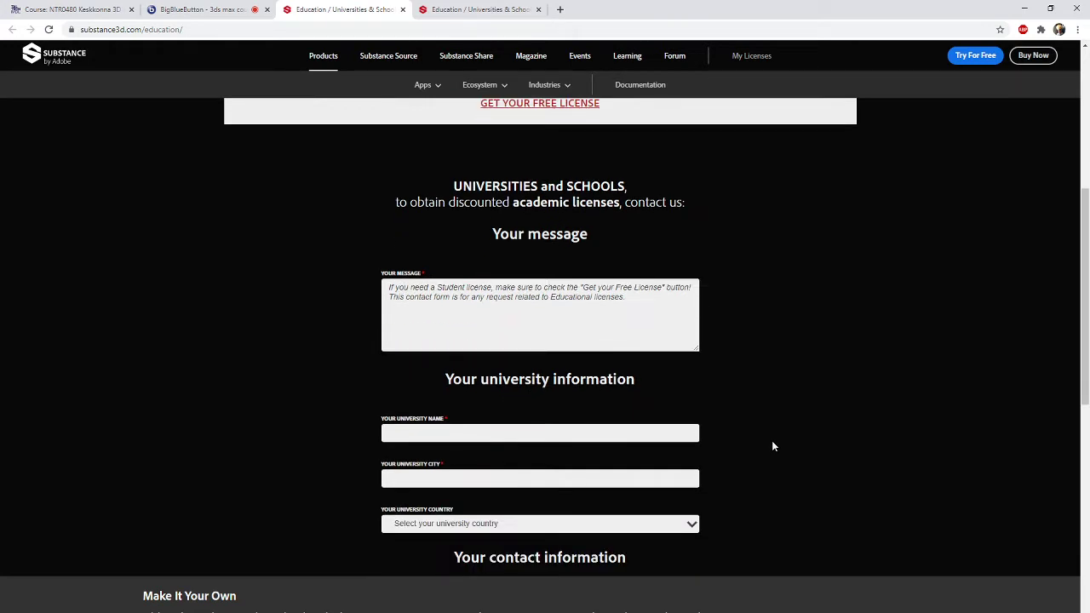
scroll(772, 446, "down", 1)
scroll(772, 446, "down", 1)
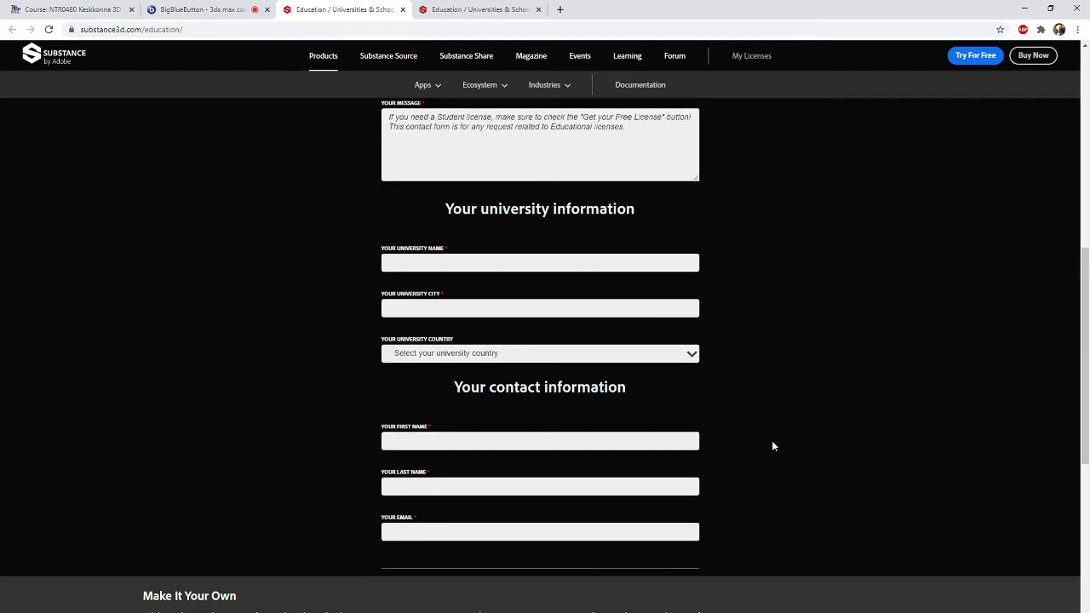
scroll(801, 433, "down", 1)
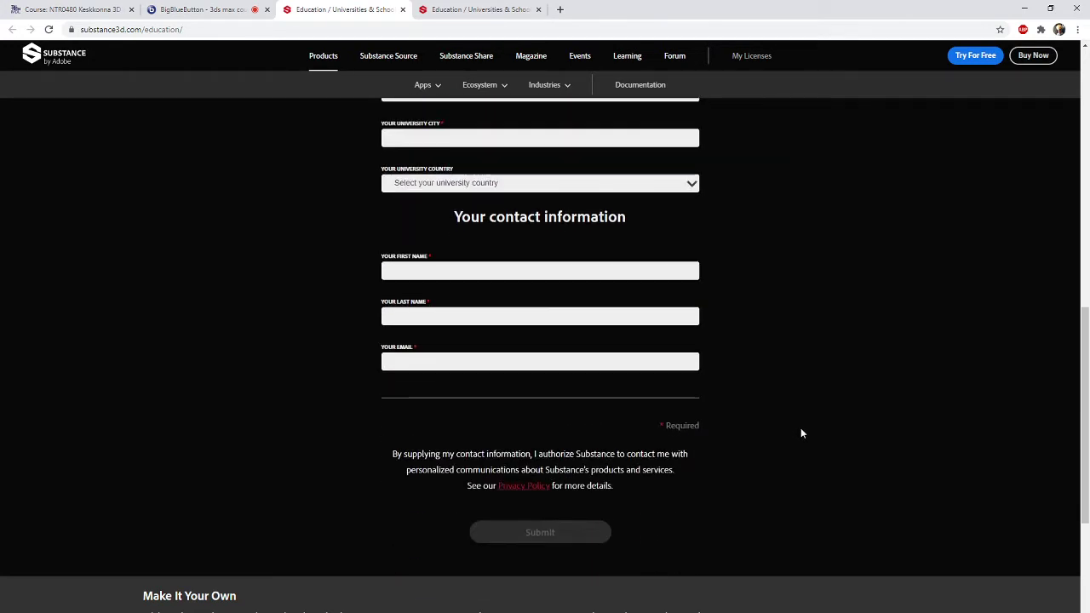
scroll(800, 434, "up", 1)
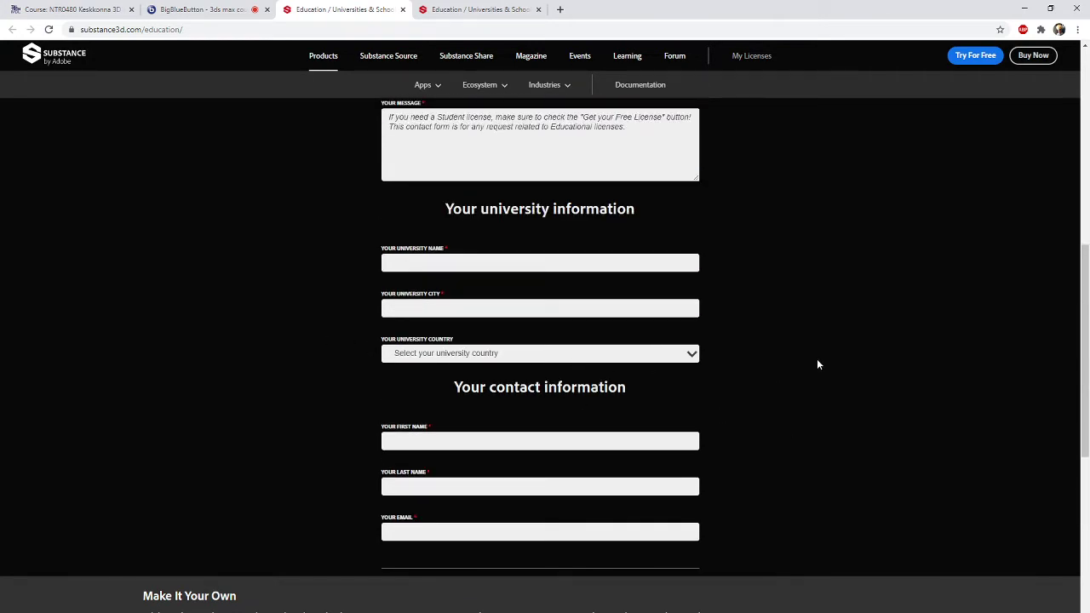
scroll(818, 364, "up", 1)
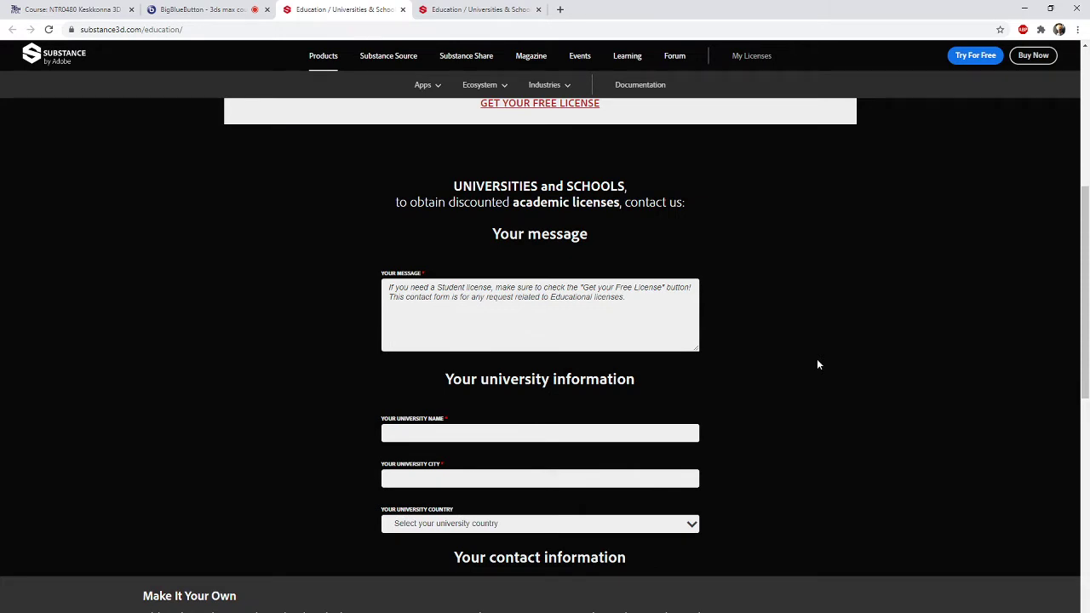
scroll(817, 364, "up", 1)
scroll(659, 362, "up", 1)
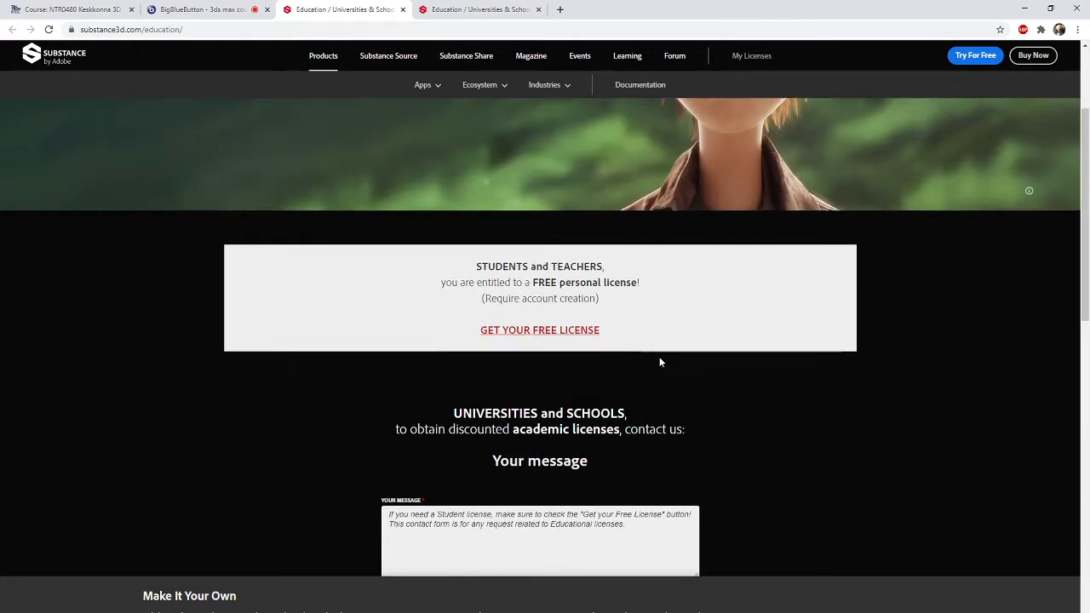
- Follow the free license link for students and teachers to the Substance account login page
left_click(546, 333)
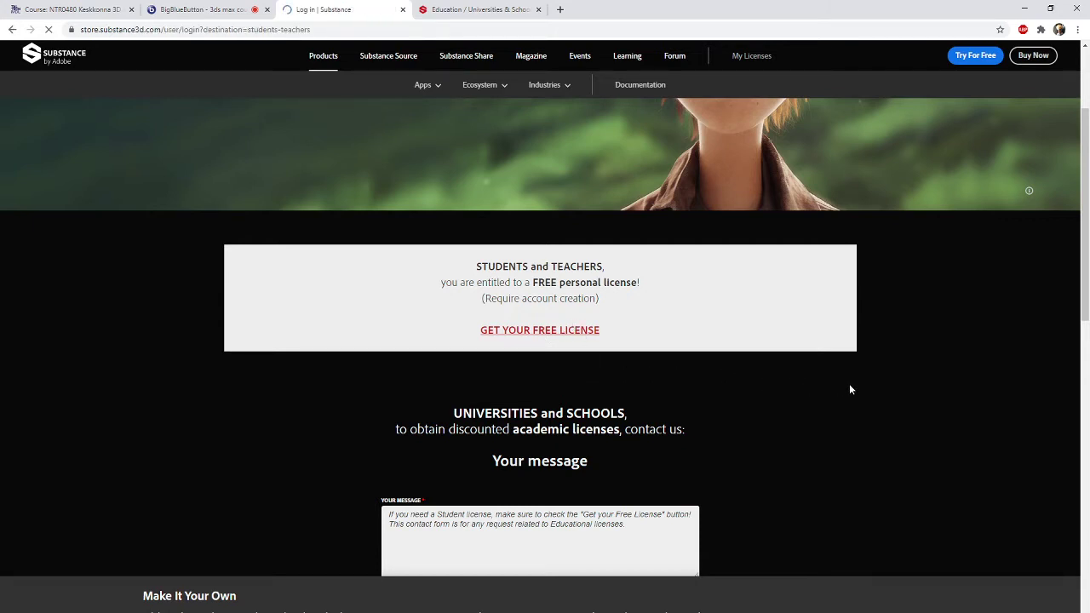
scroll(852, 392, "up", 2)
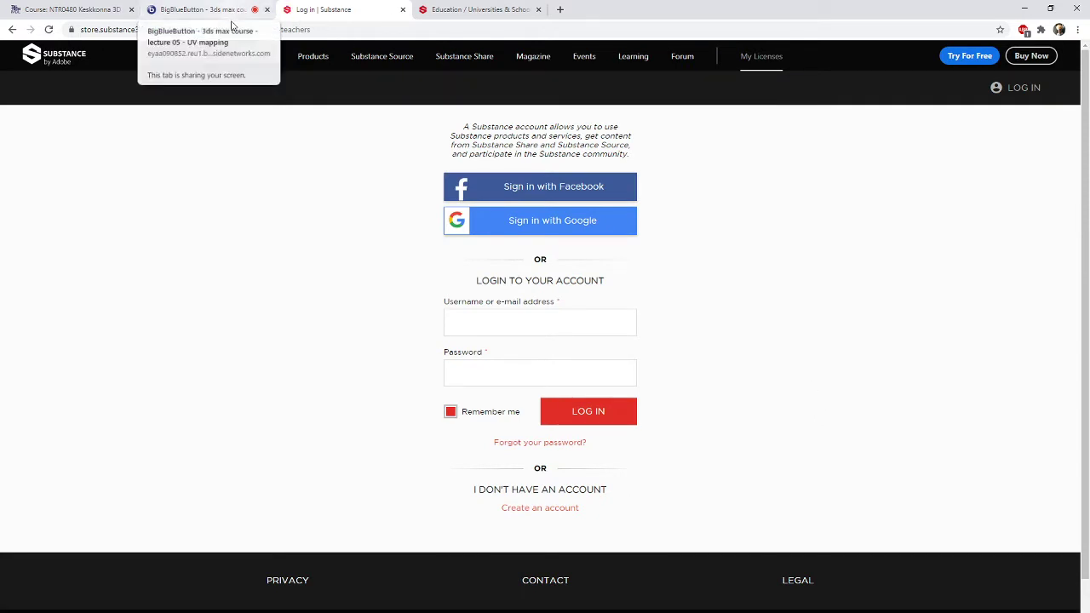
- Return to the BigBlueButton meeting and launch Substance Painter by searching the installed programs for "substa"
left_click(196, 9)
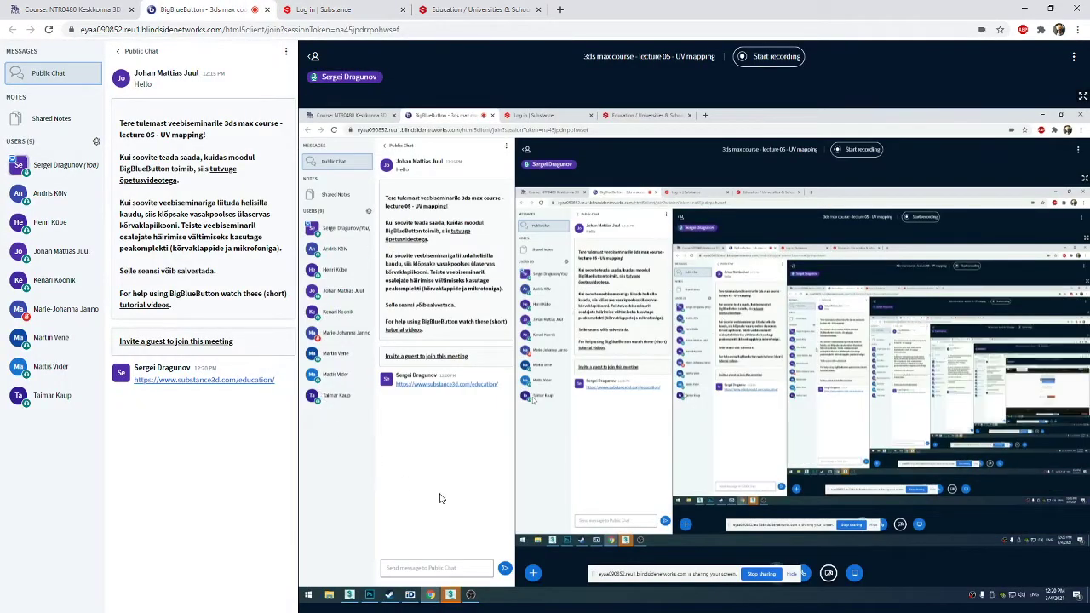
left_click(308, 596)
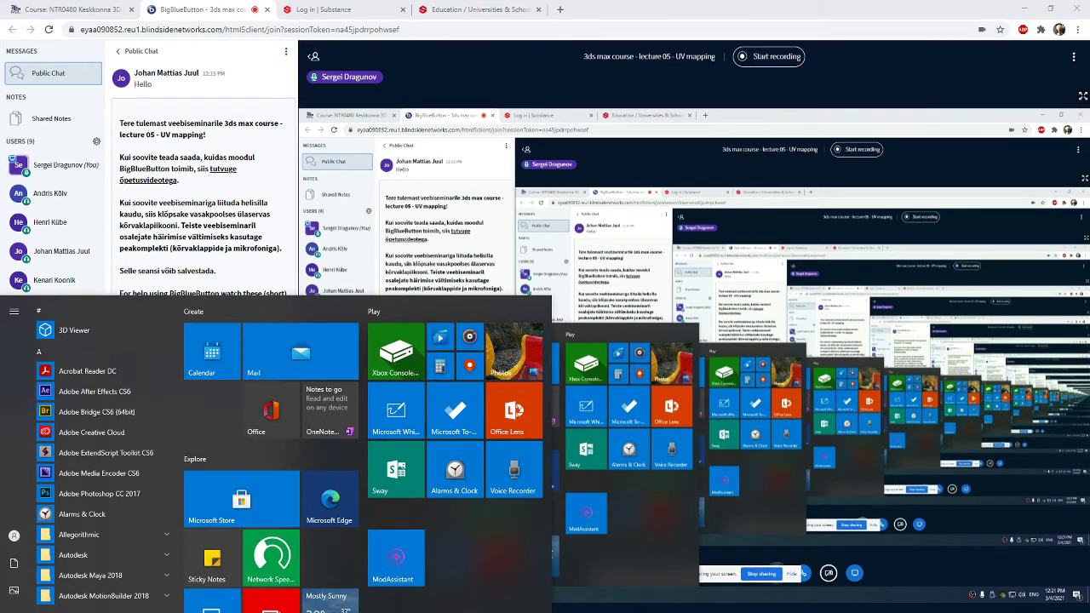
type("substa")
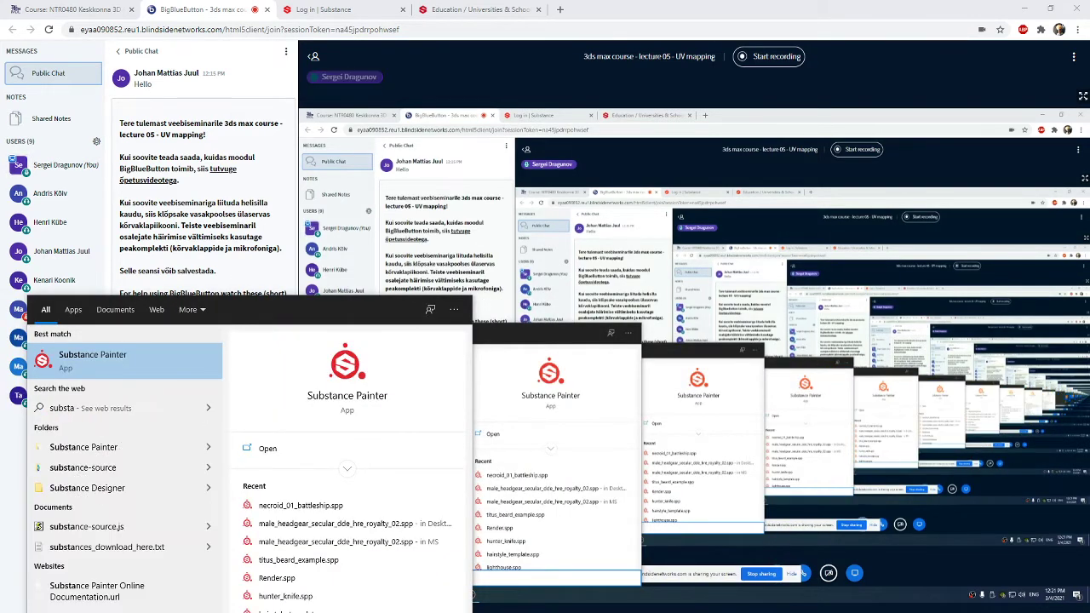
left_click(173, 372)
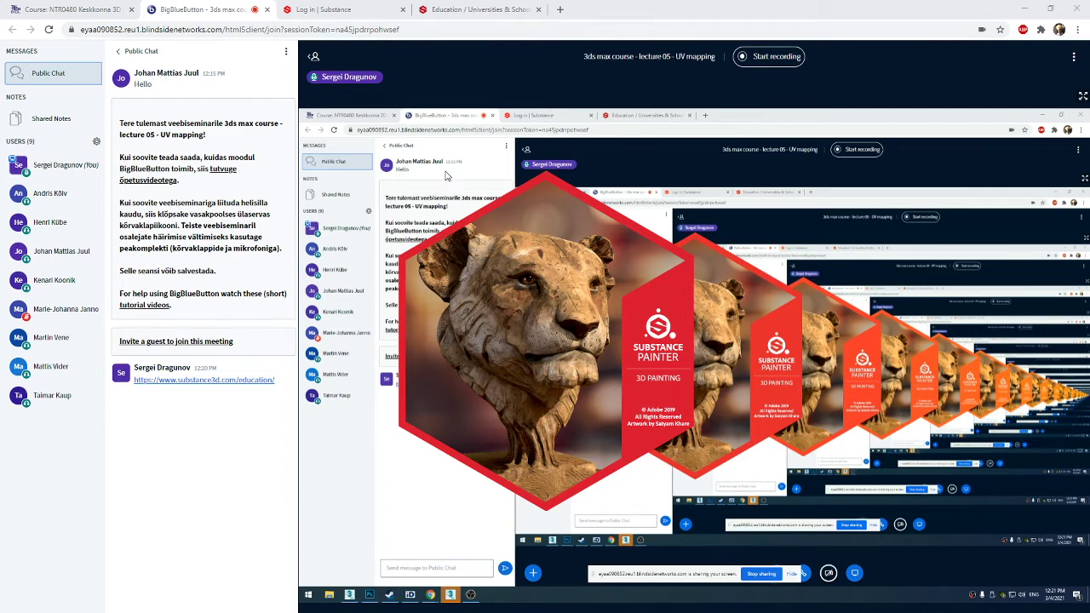
- Review the free personal license section on the Universities & Schools page again
left_click(490, 9)
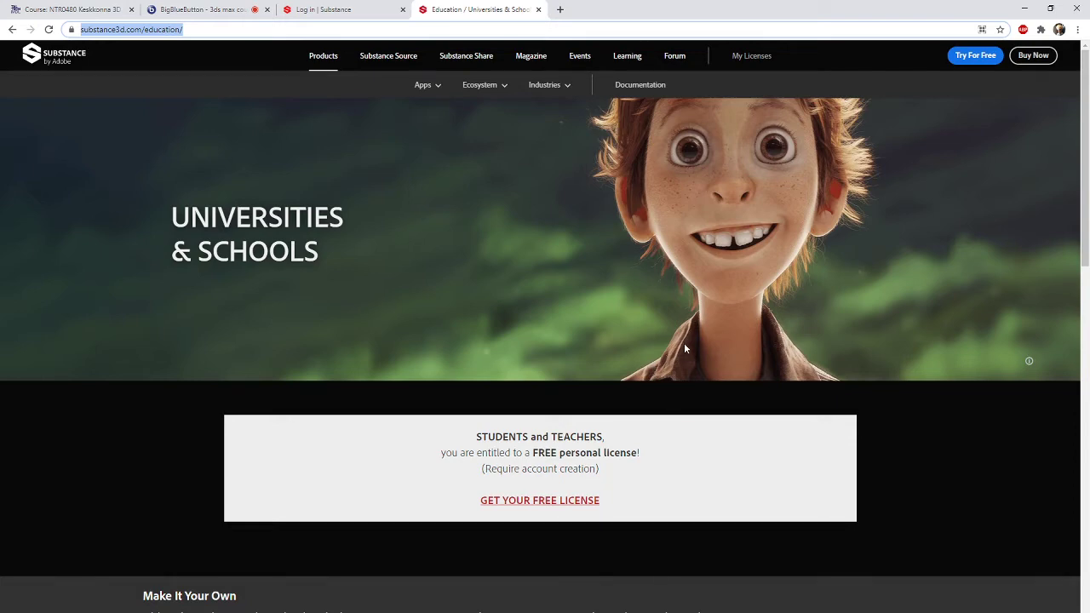
scroll(645, 363, "down", 2)
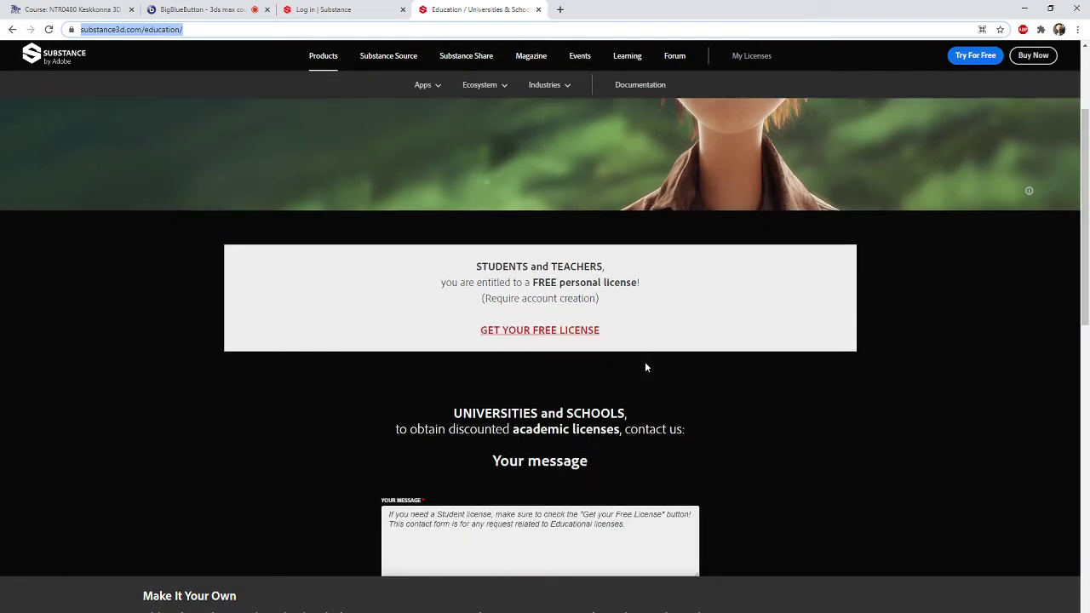
scroll(413, 218, "up", 2)
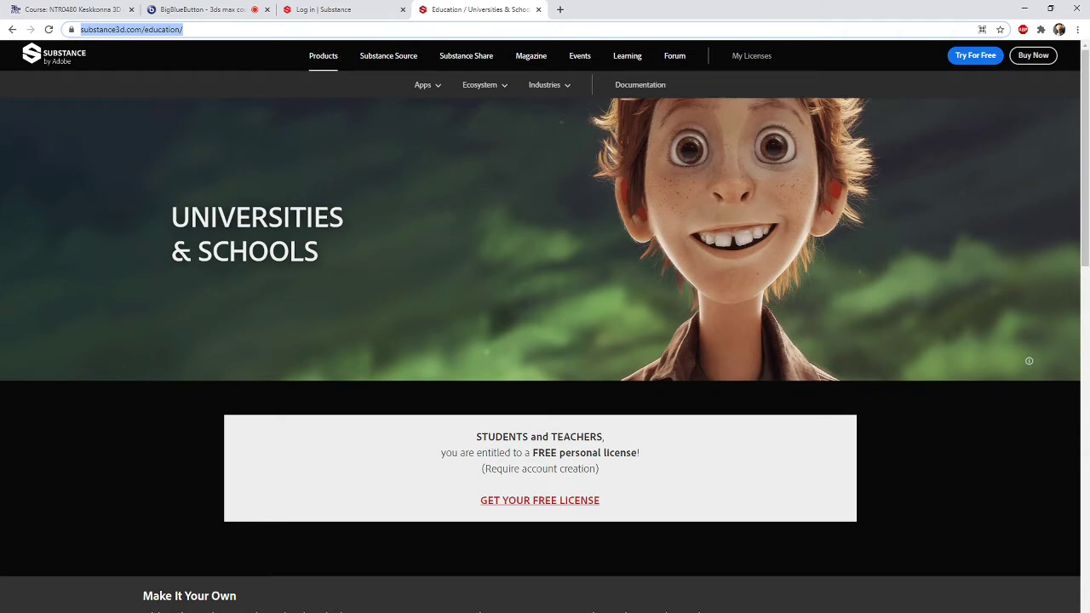
- Switch to 3ds Max and select the house model with the checker texture
key("alt+Tab")
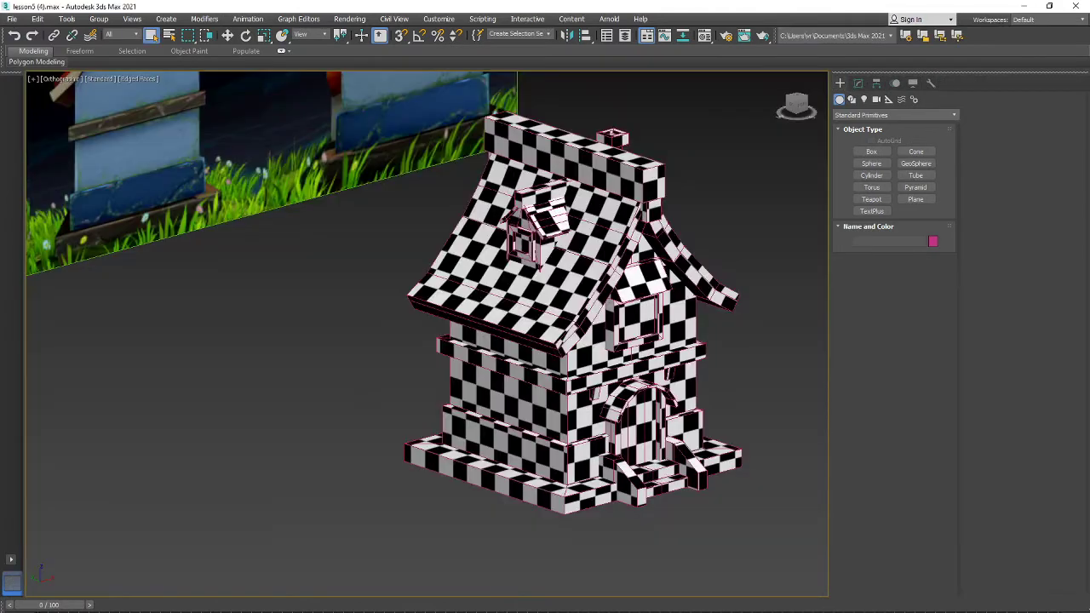
left_click(490, 314)
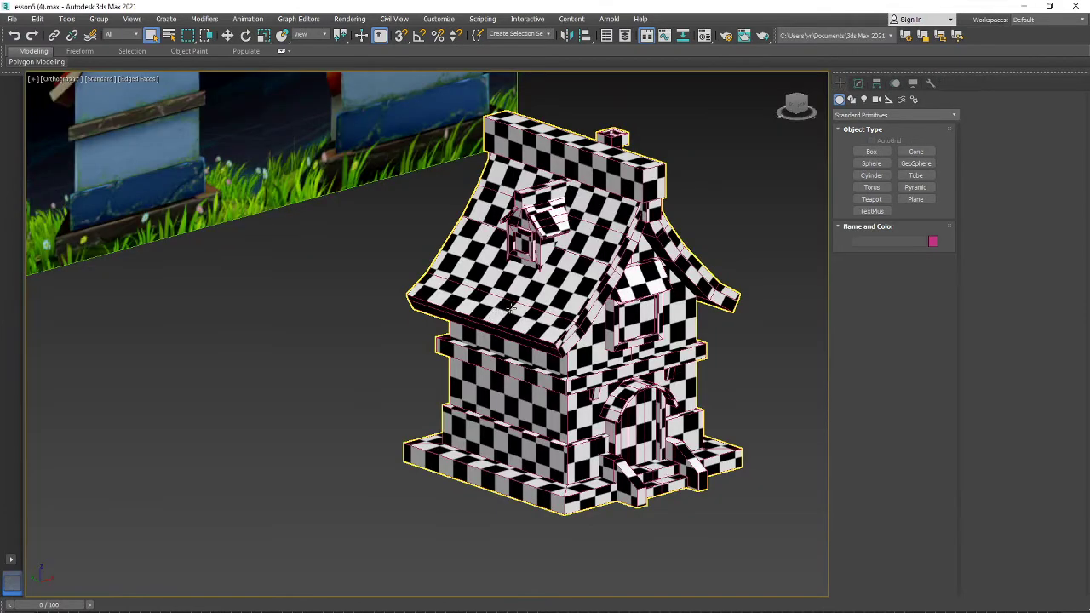
- Select the building and collapse its Unwrap UVW modifier into the base Editable Poly
scroll(477, 312, "down", 3)
left_click(442, 311)
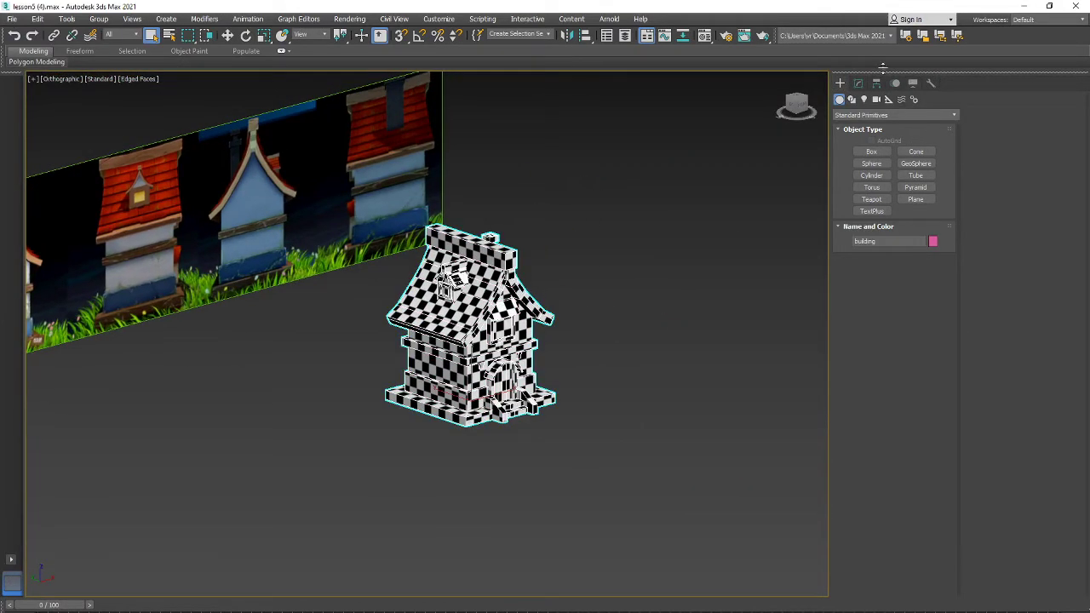
left_click(860, 84)
right_click(881, 131)
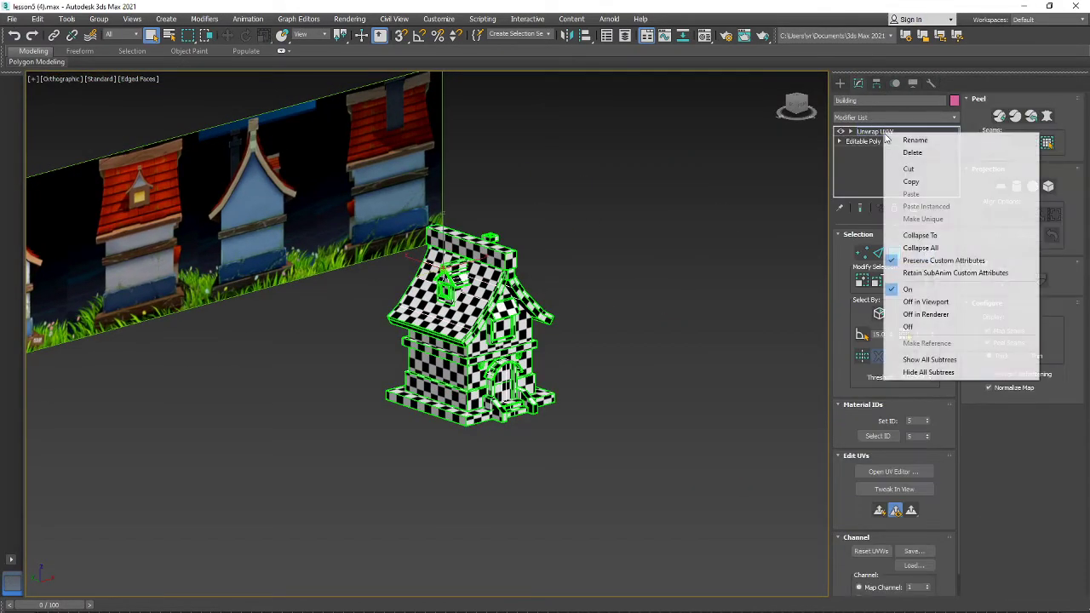
left_click(920, 236)
left_click(596, 381)
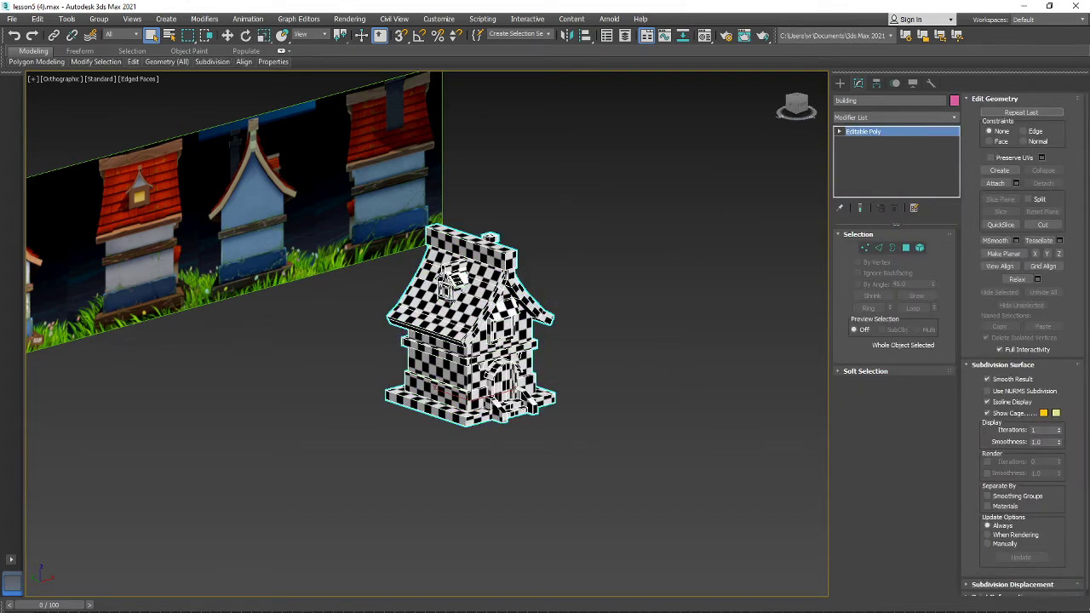
- Examine the checker pattern on the house's roof, walls and front entrance from several angles
middle_click_drag(451, 301, 462, 309, "alt")
scroll(462, 310, "up", 4)
middle_click_drag(538, 329, 525, 349, "alt")
scroll(537, 350, "down", 3)
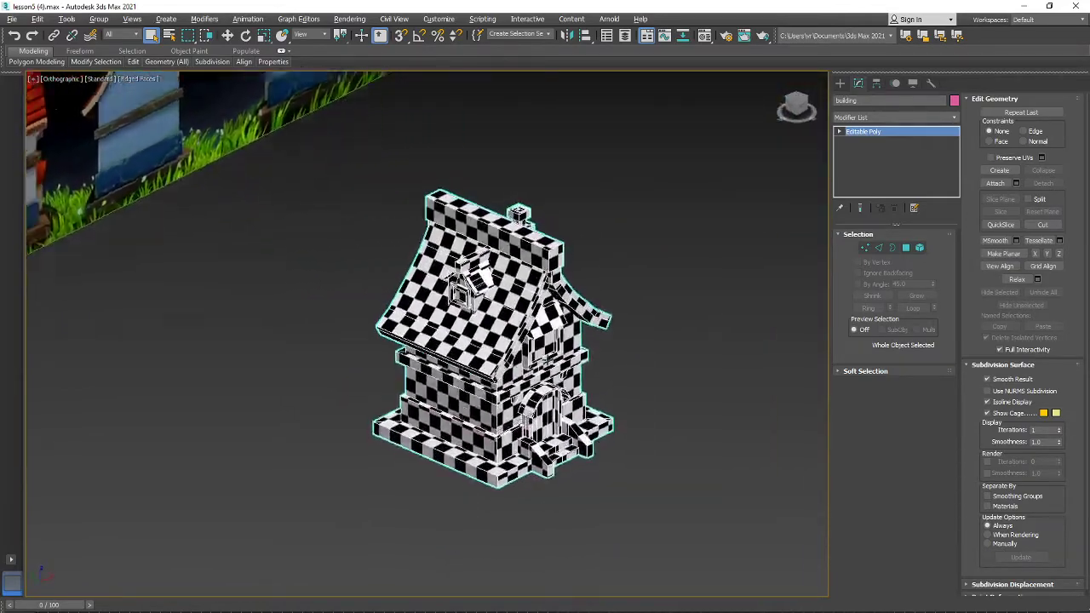
scroll(517, 405, "up", 3)
middle_click_drag(596, 474, 585, 471, "alt")
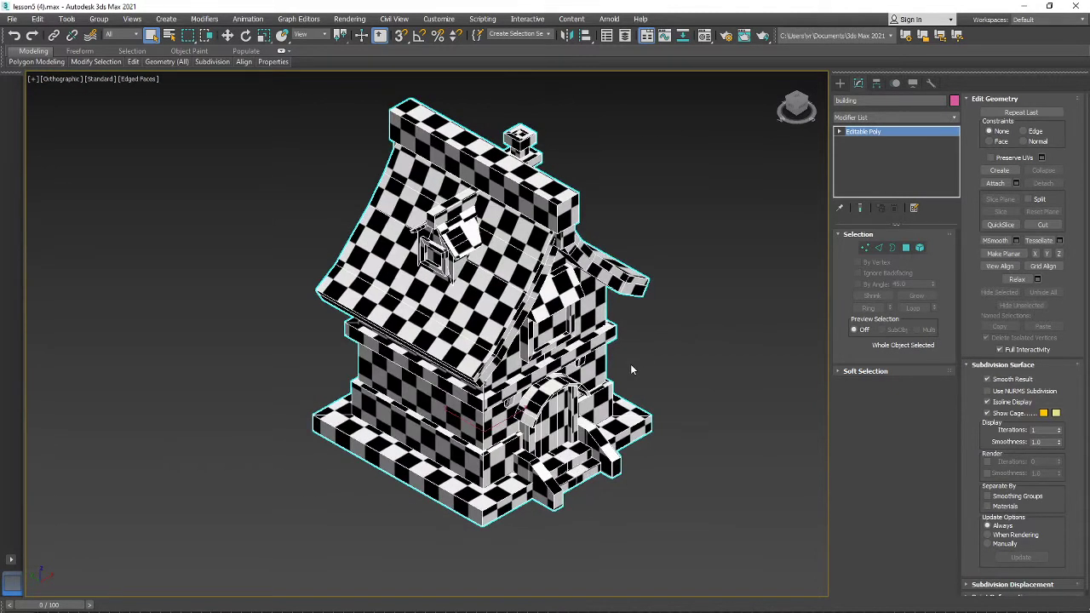
middle_click_drag(630, 367, 613, 372)
scroll(613, 373, "up", 3)
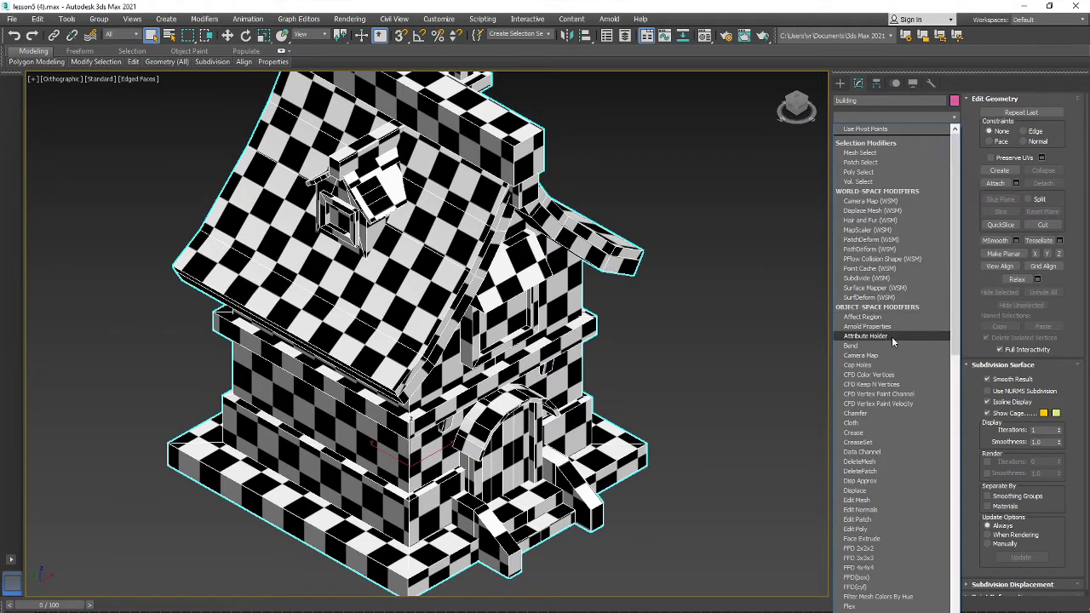
- Add an Unwrap UVW modifier to the building and open its UV editor, placing the window near the viewport's edge
key("u")
key("Return")
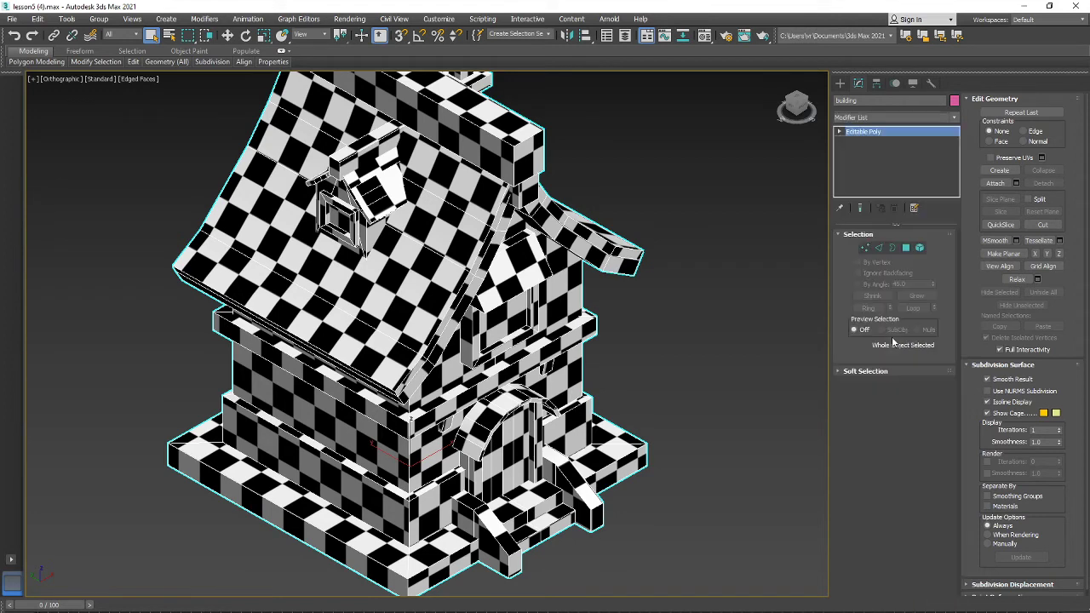
left_click(889, 473)
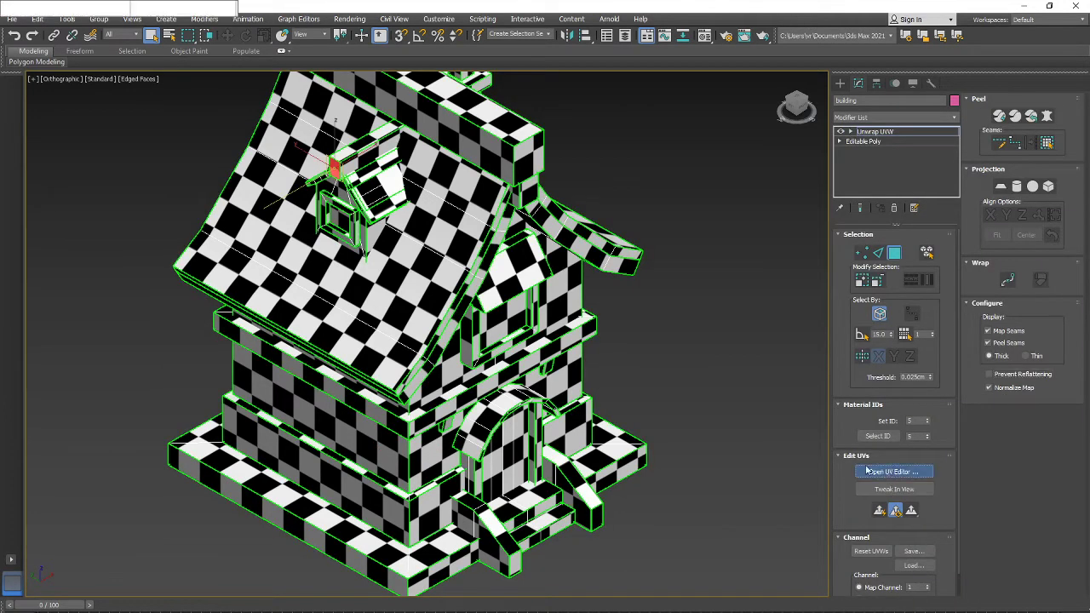
scroll(194, 282, "up", 3)
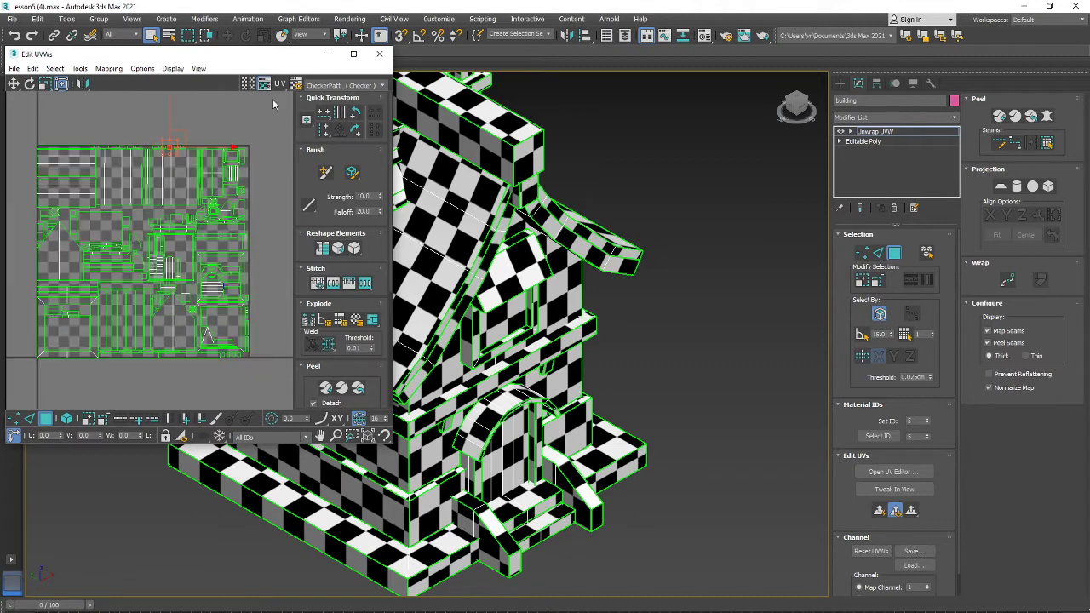
left_click_drag(256, 61, 326, 61)
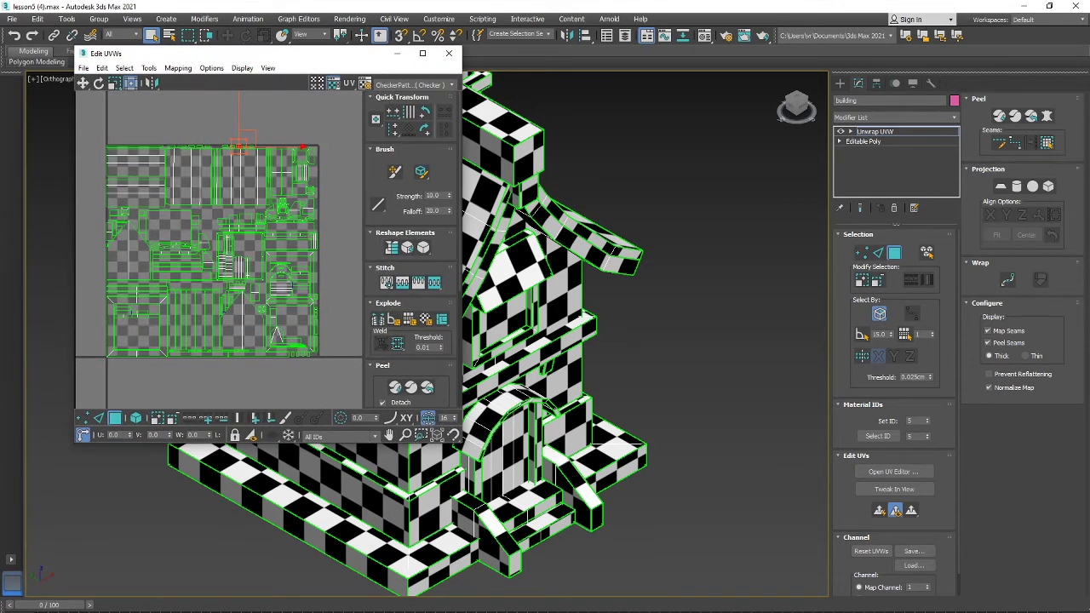
- Switch to OBS to check the recording status and return to 3ds Max
mouse_move(237, 612)
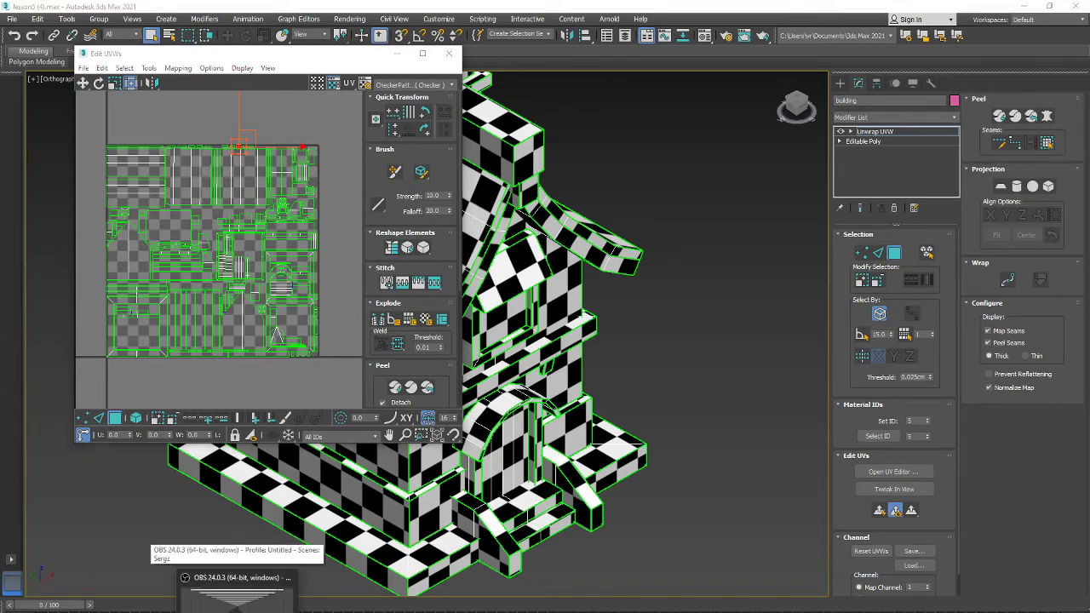
left_click(237, 594)
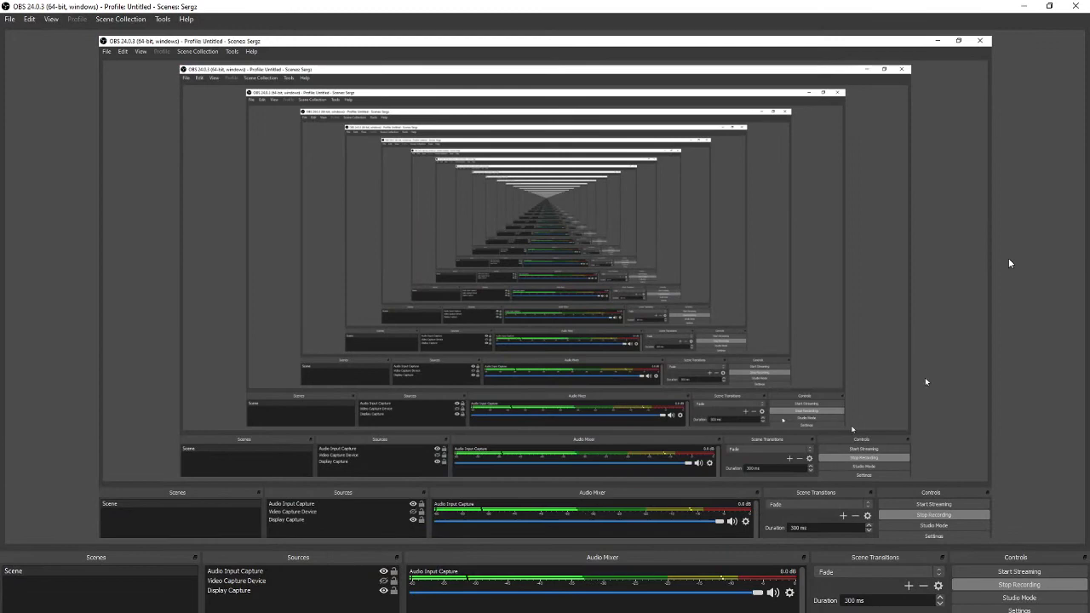
left_click(1023, 6)
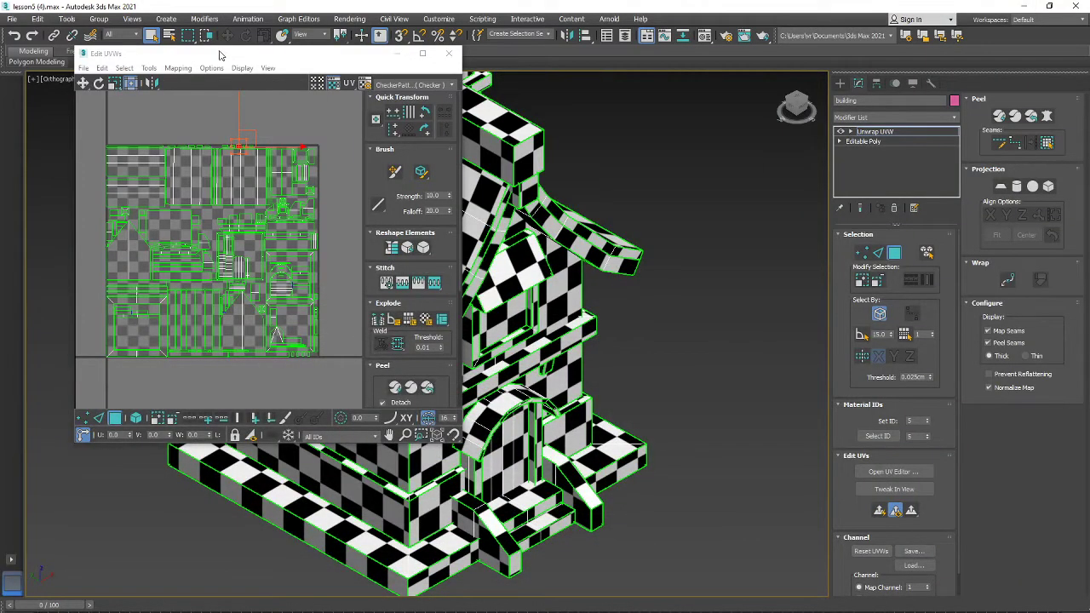
- Move the UV editor clear of the house, compare the UV layout with the checkered model, and close the editor
left_click_drag(219, 56, 797, 34)
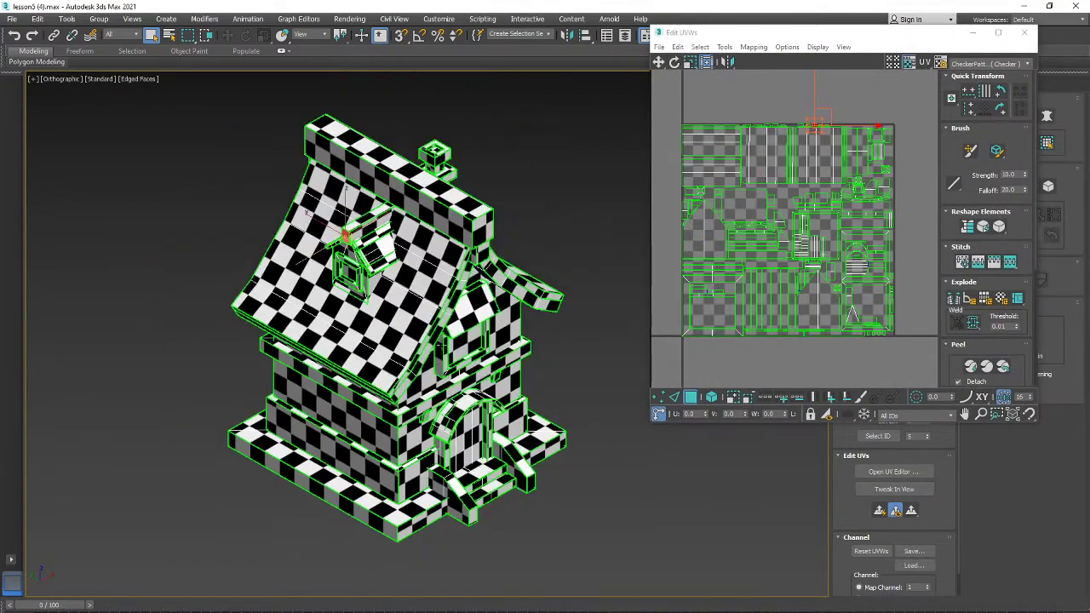
mouse_move(181, 612)
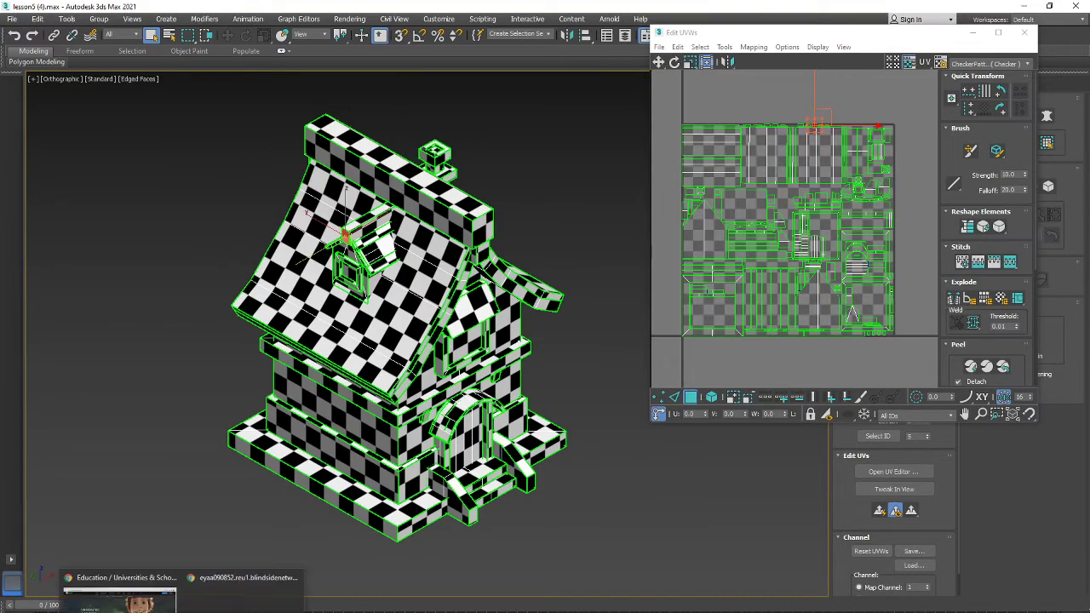
middle_click_drag(451, 498, 431, 513, "alt")
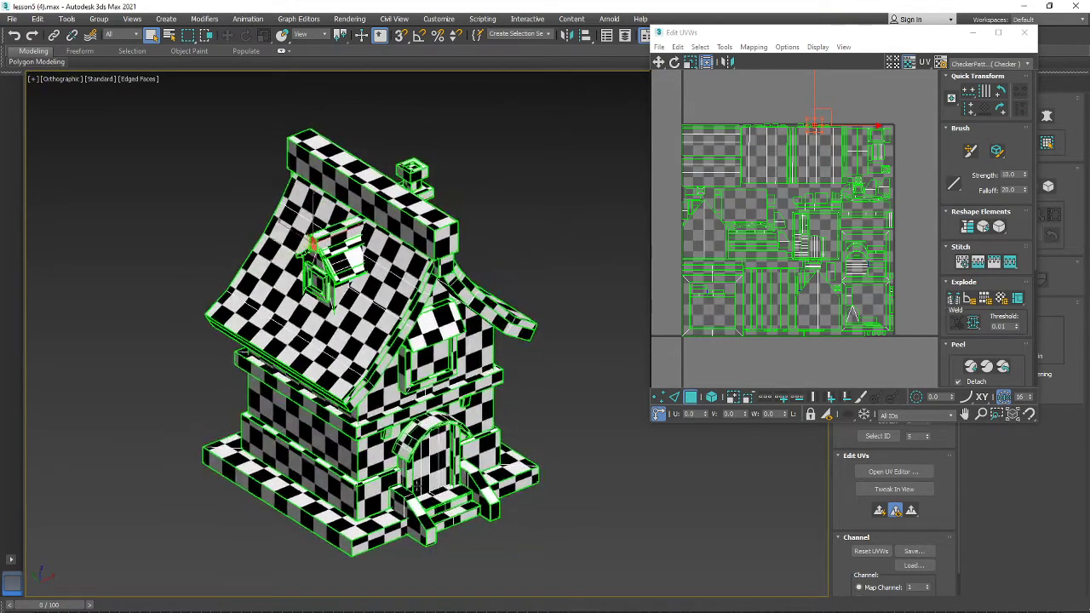
scroll(416, 343, "down", 2)
scroll(416, 342, "up", 3)
scroll(417, 342, "down", 4)
middle_click_drag(416, 342, 420, 282, "alt")
left_click(1023, 32)
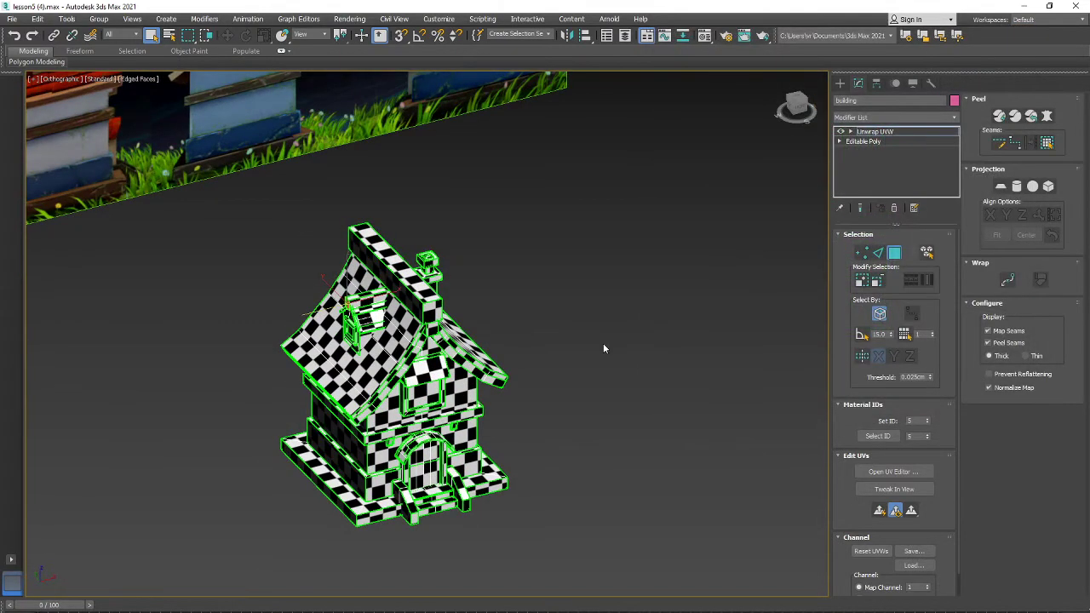
- Switch to Chrome and review the free license section and academic contact form on the Substance Universities & Schools page
mouse_move(183, 611)
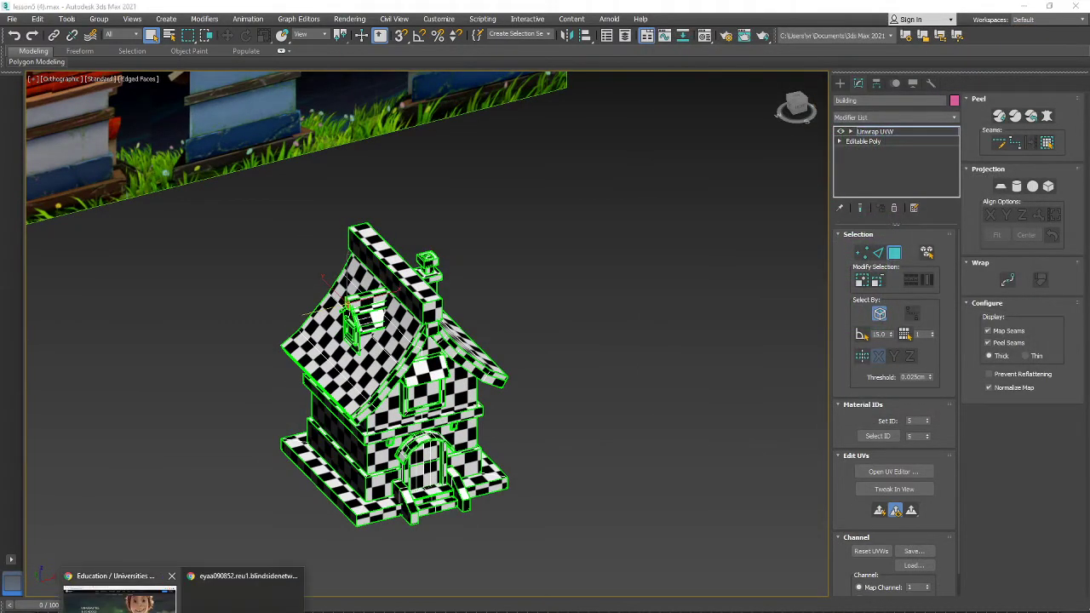
left_click(119, 596)
left_click(201, 9)
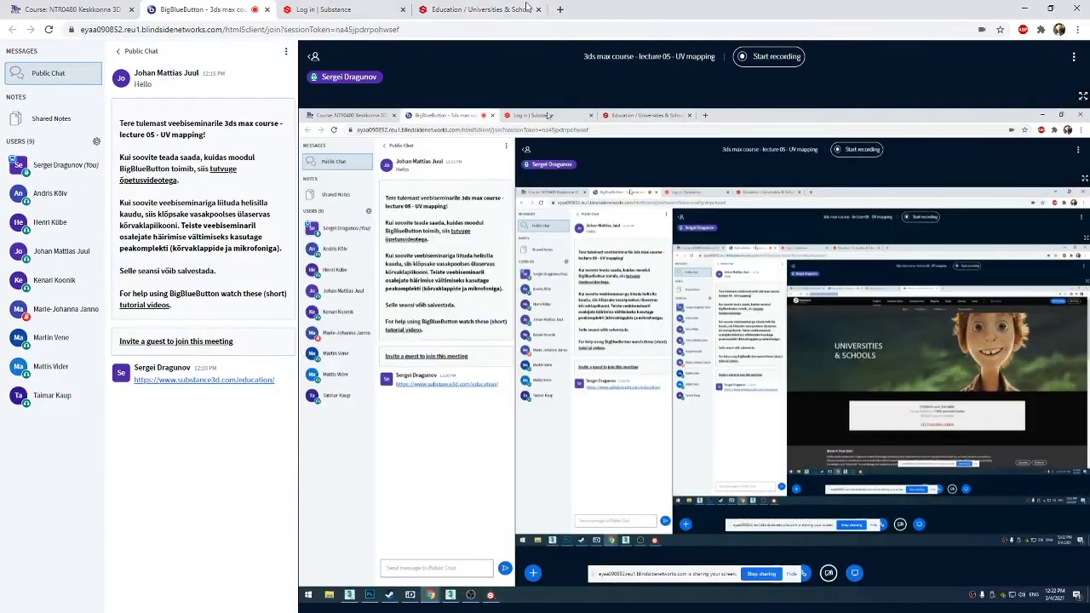
left_click(477, 10)
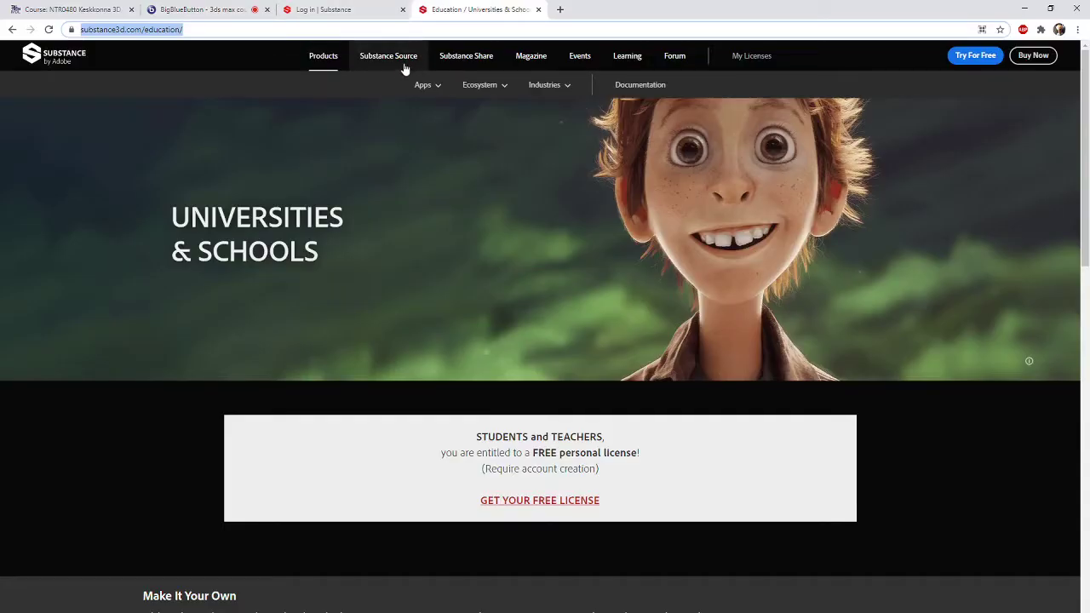
scroll(634, 294, "down", 1)
scroll(634, 295, "down", 6)
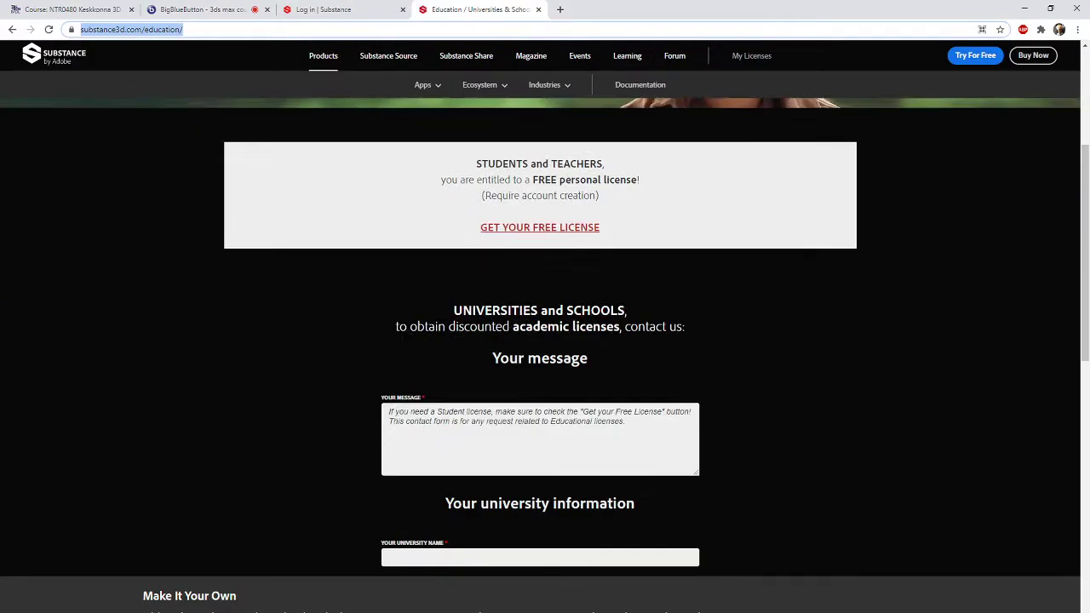
scroll(477, 349, "down", 3)
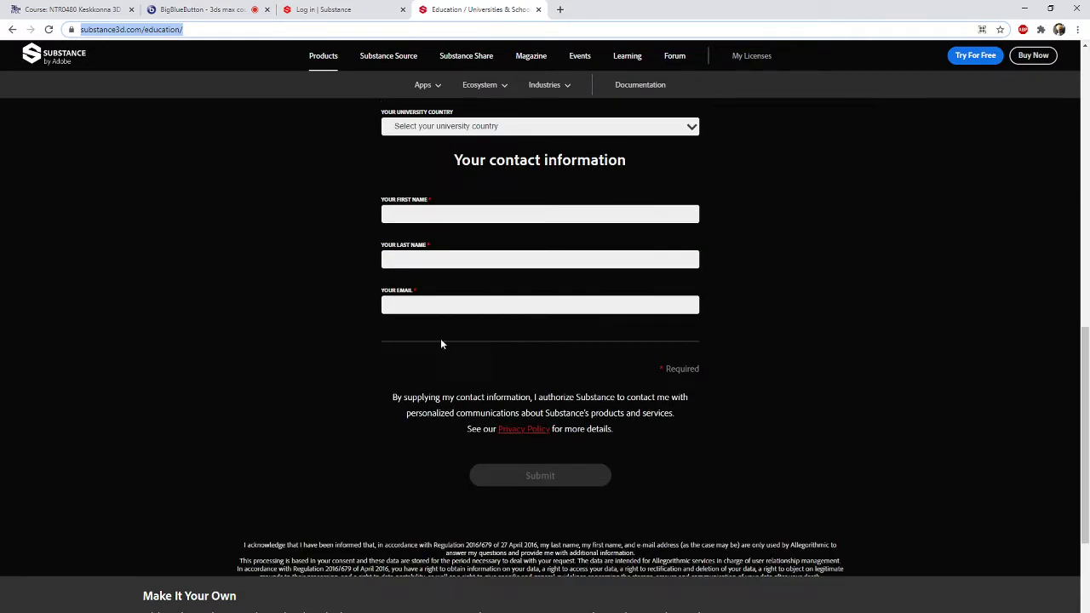
scroll(752, 415, "down", 4)
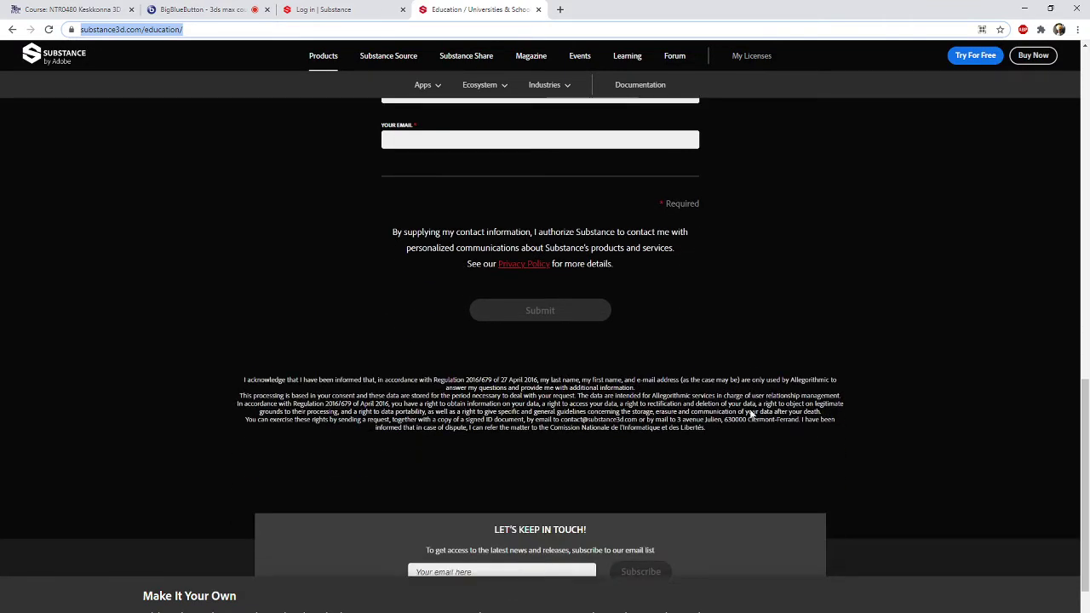
scroll(750, 415, "up", 13)
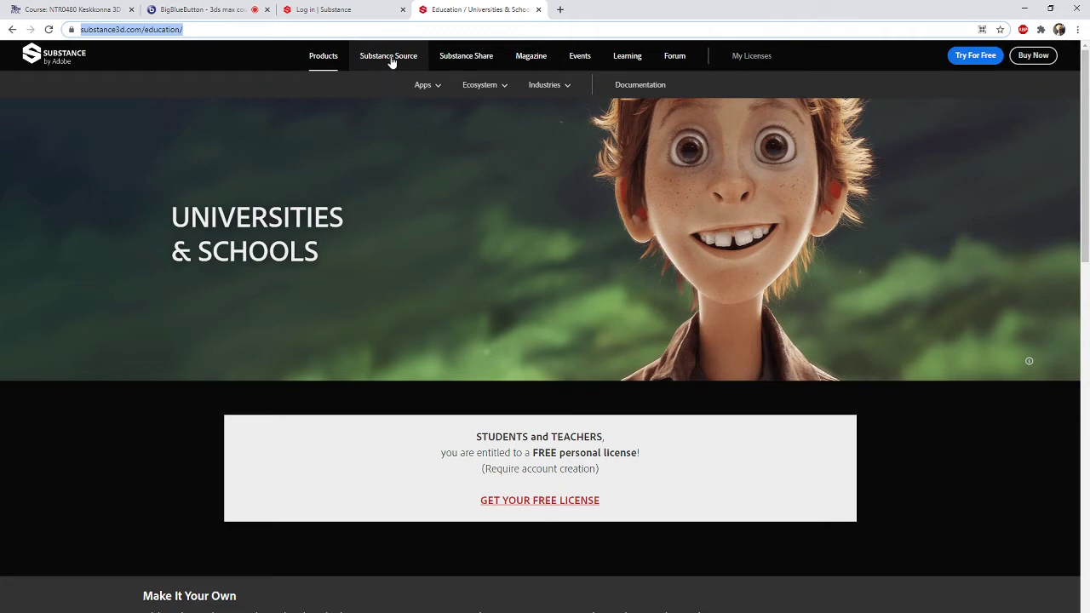
- Go back to the Substance home page, open its free trial page, and review the launcher downloads and learning resources
left_click(13, 29)
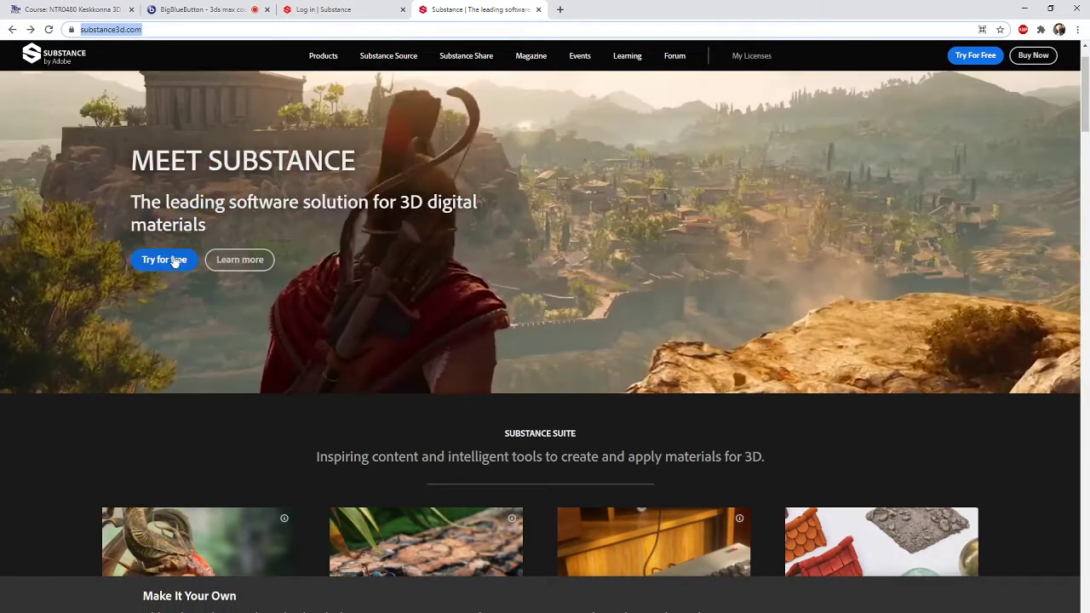
left_click(167, 266)
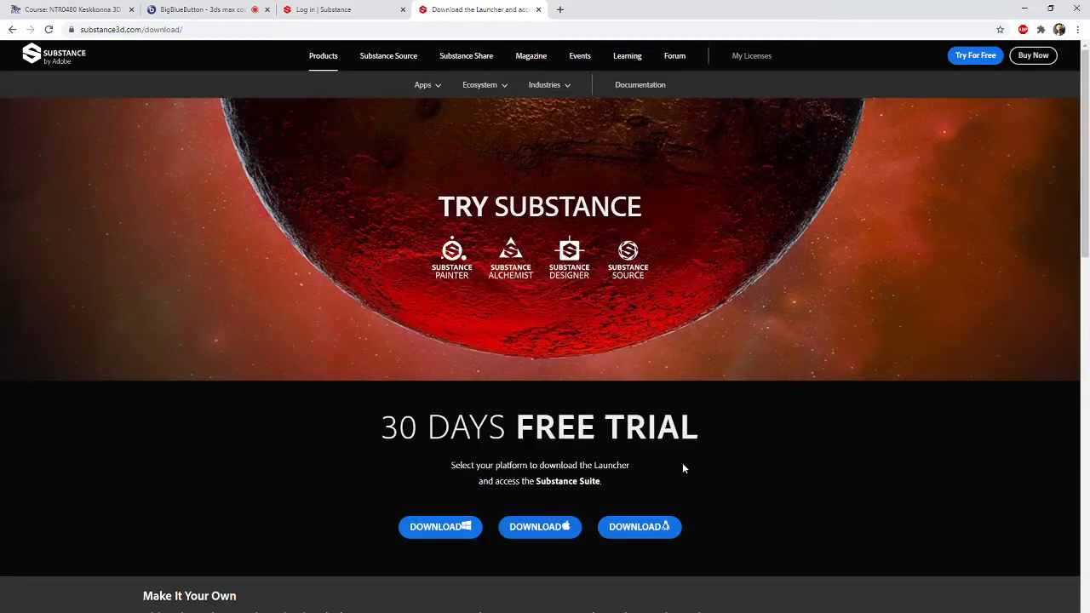
scroll(682, 468, "down", 1)
scroll(683, 467, "down", 1)
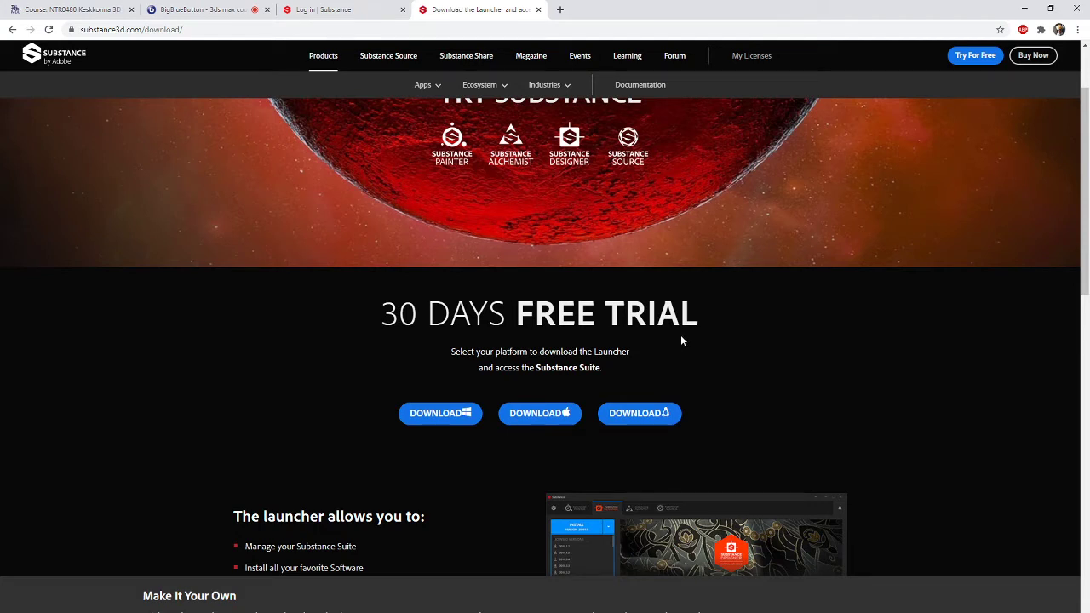
scroll(681, 334, "down", 4)
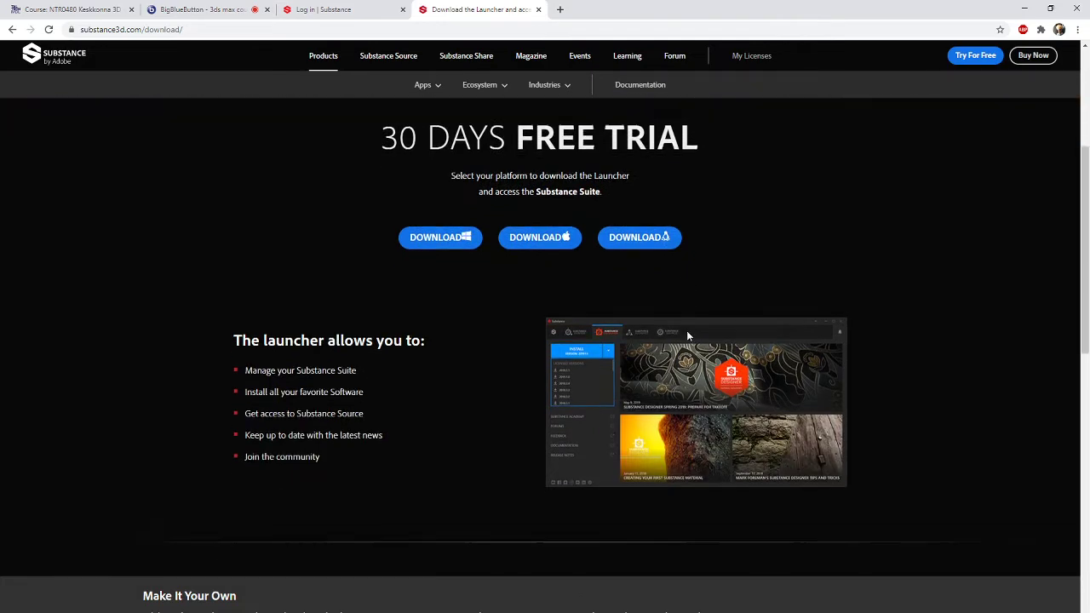
scroll(689, 335, "down", 10)
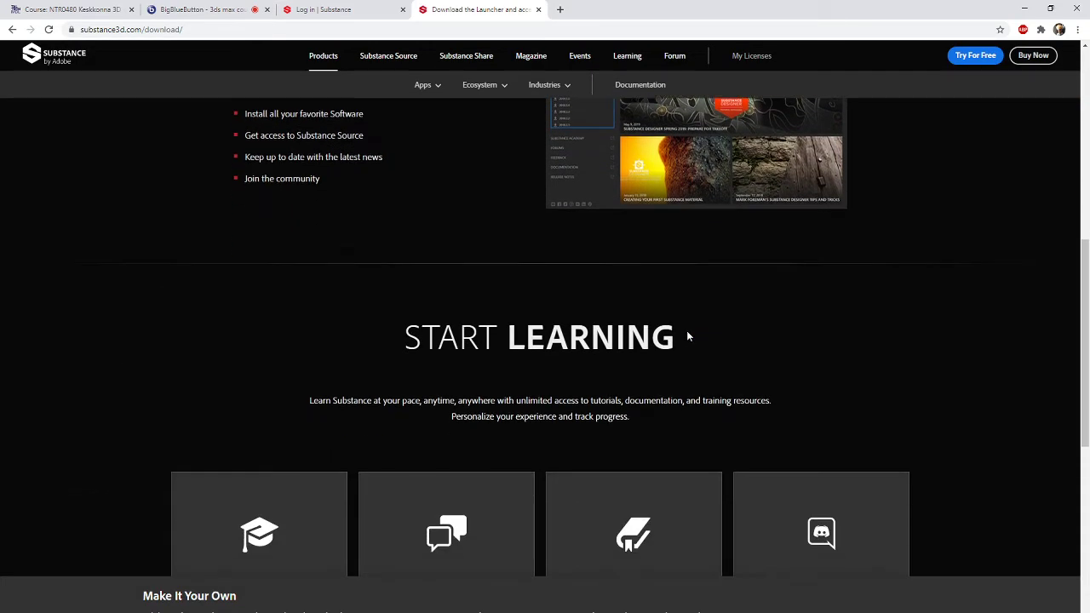
scroll(688, 337, "down", 4)
scroll(688, 336, "up", 10)
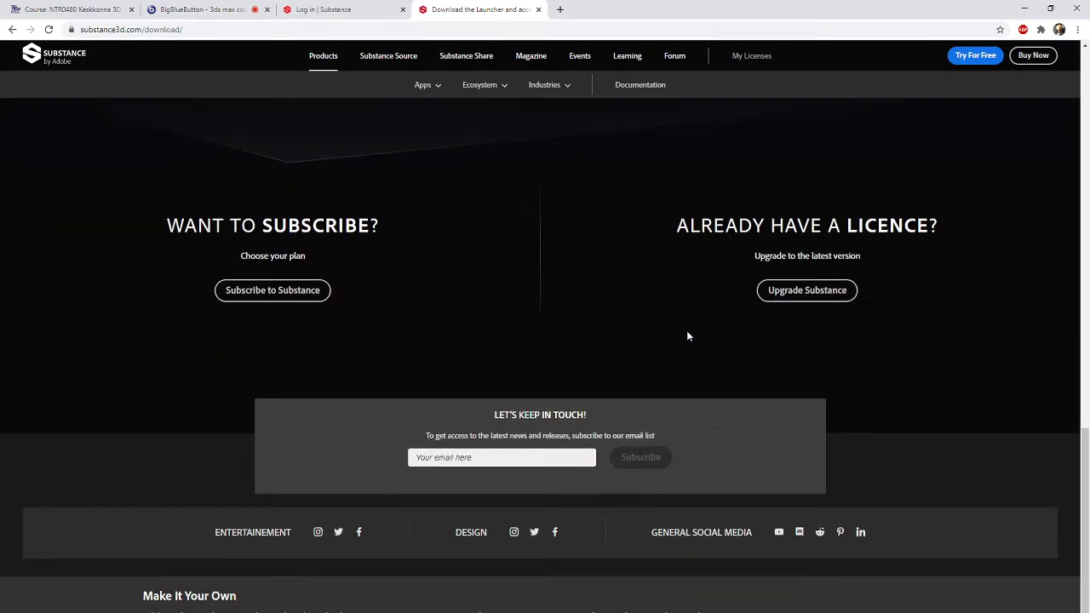
scroll(688, 336, "up", 3)
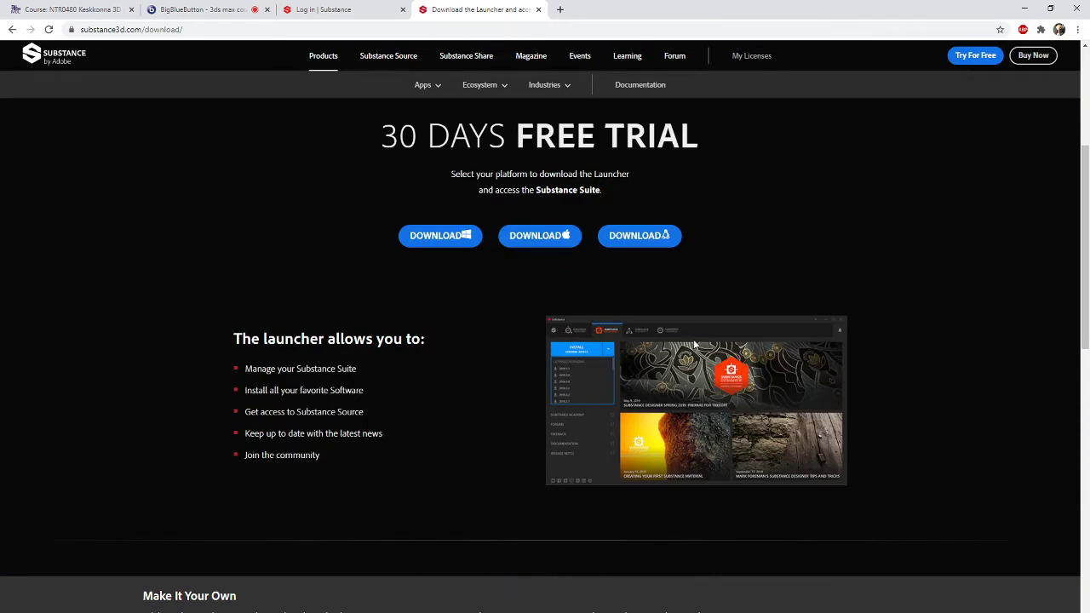
scroll(800, 324, "up", 3)
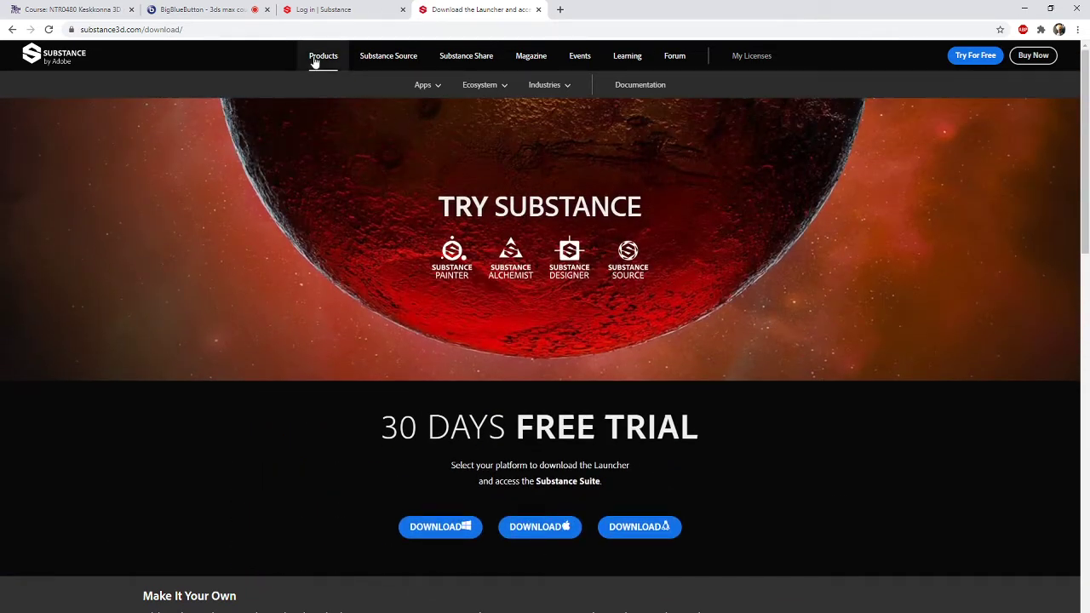
- Open the Substance Source page, return to the Substance home page, and look through its product and material sections
left_click(385, 57)
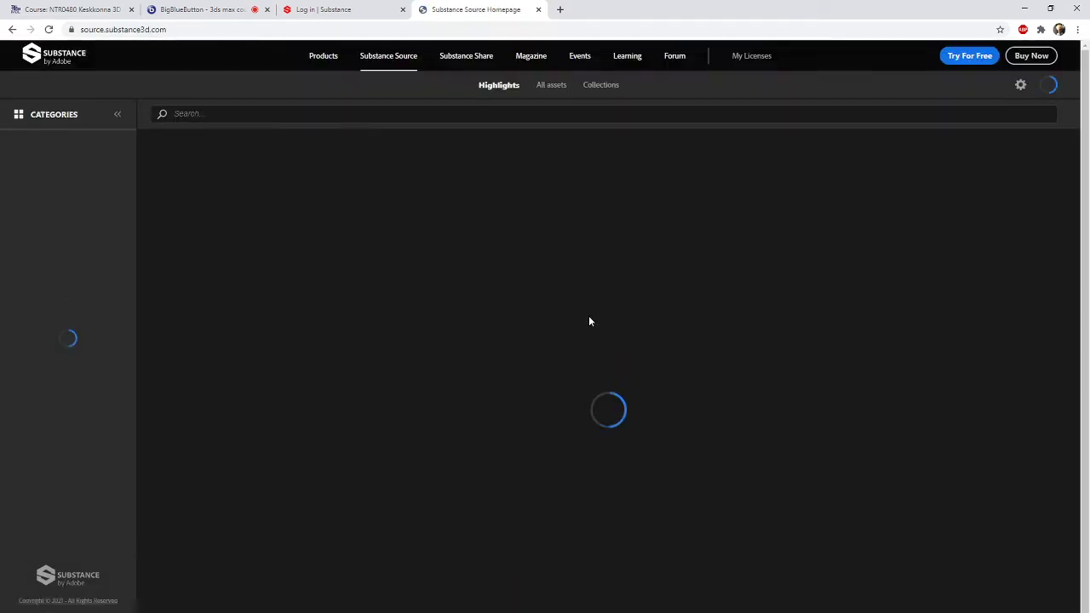
left_click(50, 54)
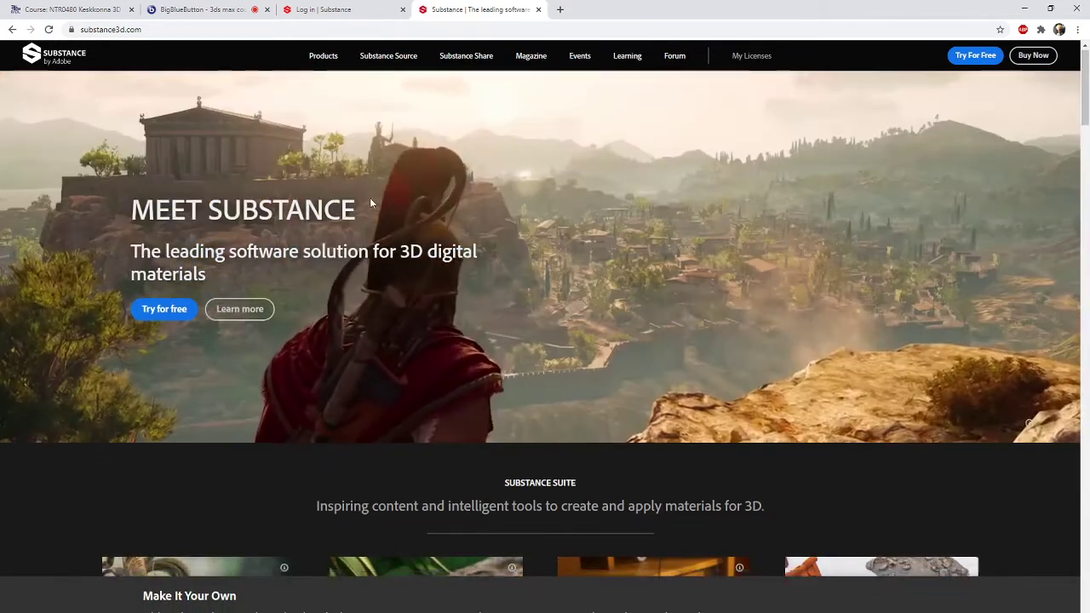
scroll(370, 200, "down", 3)
scroll(369, 204, "down", 15)
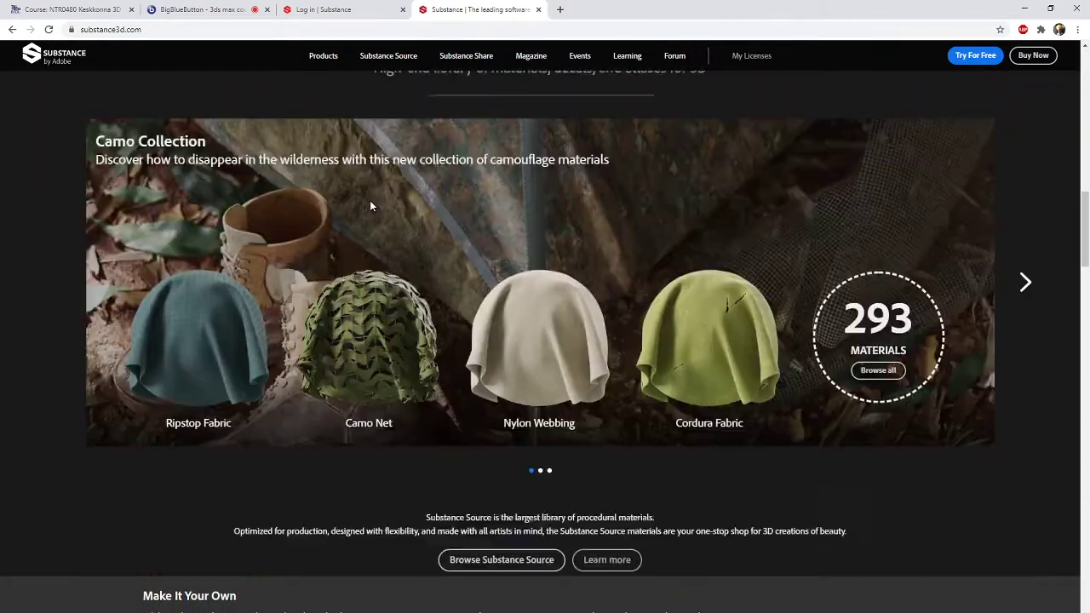
scroll(372, 207, "down", 3)
scroll(370, 205, "up", 20)
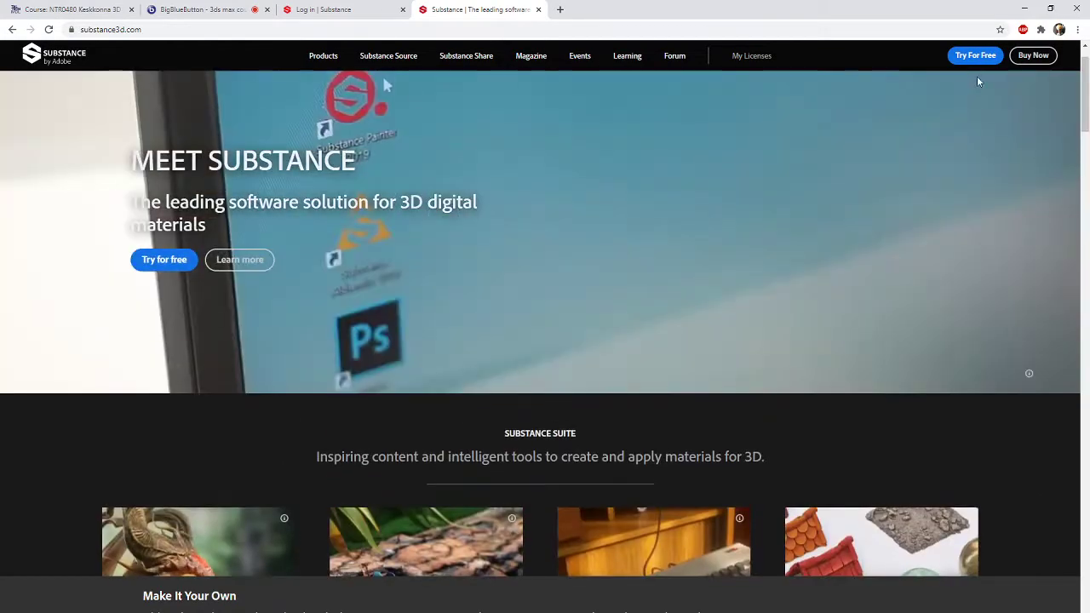
- Download the Windows Substance Launcher from the free trial page, accept its setup license agreement, and cancel the installation at the install location
left_click(974, 56)
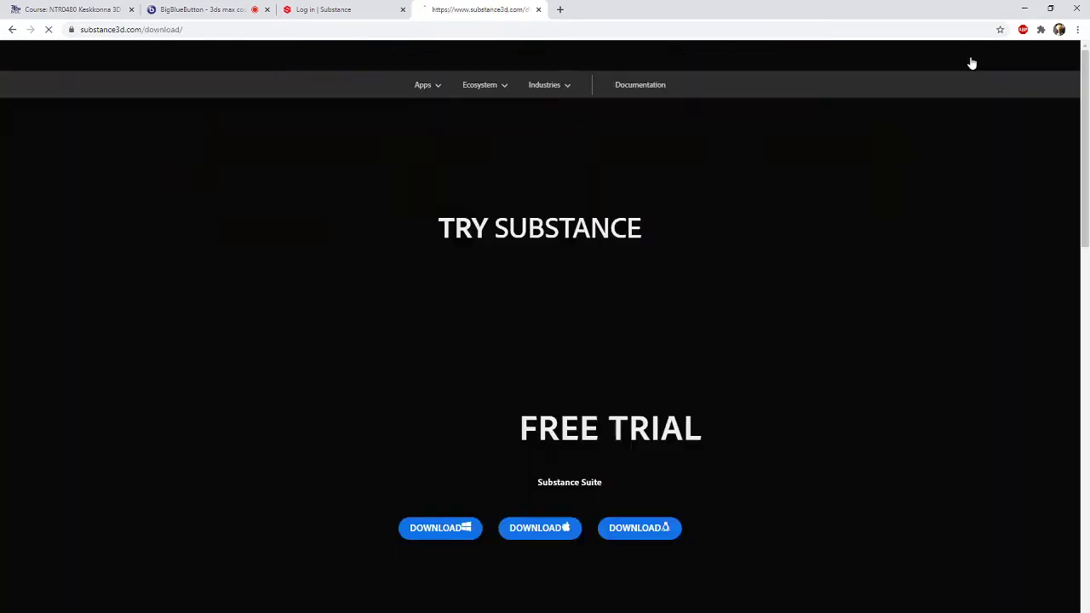
scroll(514, 345, "down", 1)
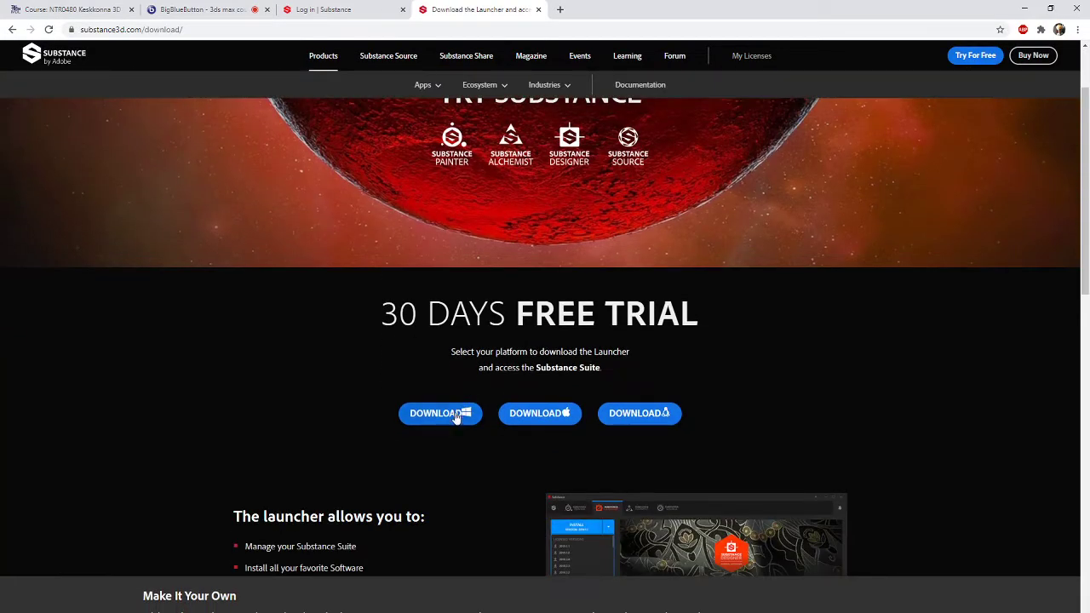
left_click(449, 414)
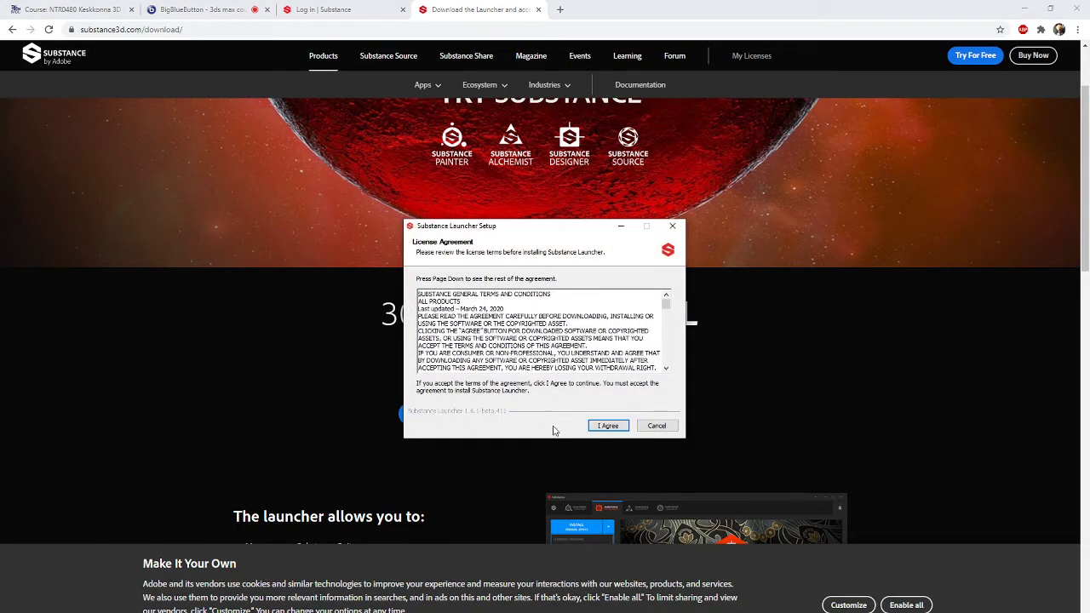
left_click(608, 425)
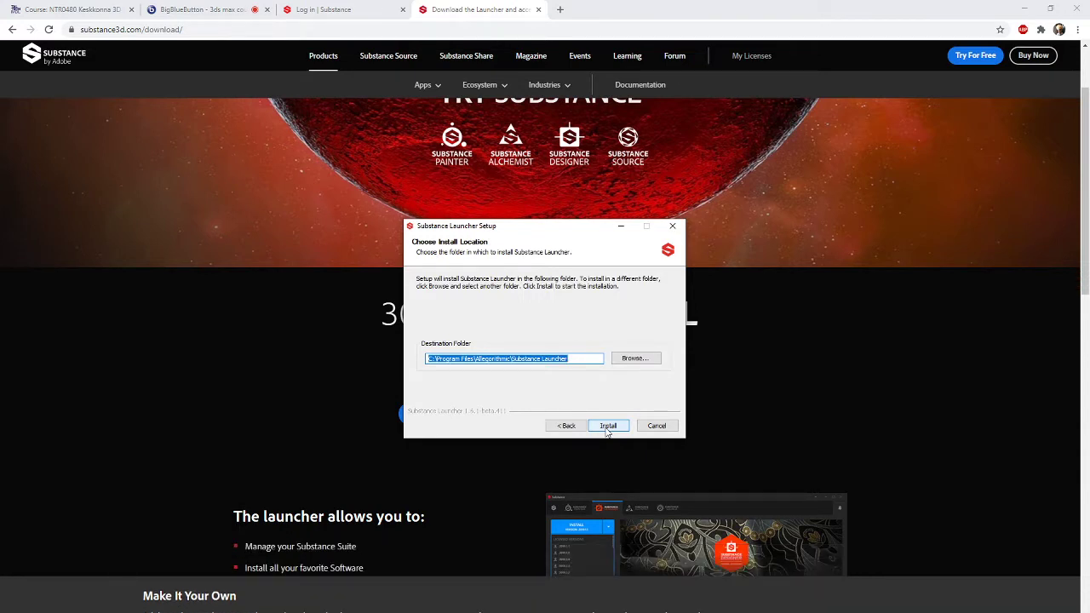
left_click(657, 426)
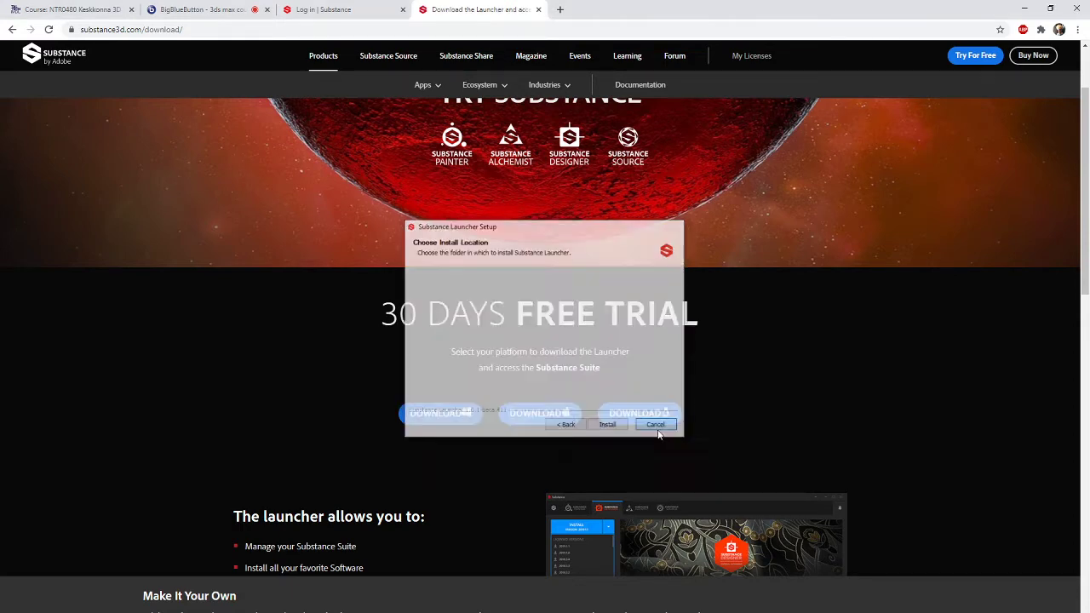
scroll(602, 355, "up", 2)
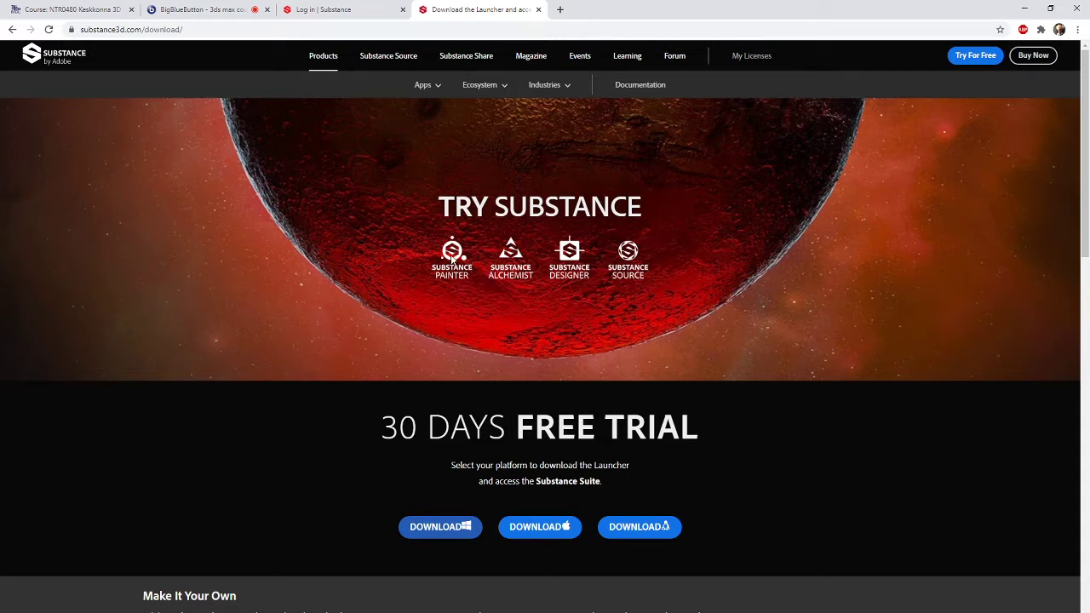
- Close the Substance log-in and download pages in Chrome and switch back to 3ds Max
left_click(204, 9)
left_click(309, 10)
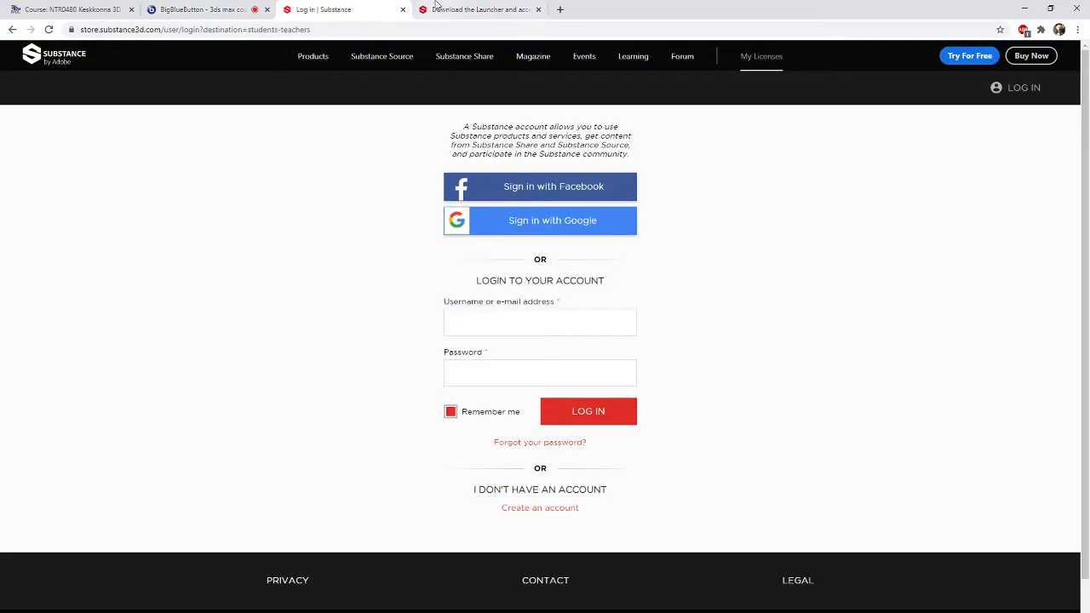
left_click(477, 9)
left_click(402, 9)
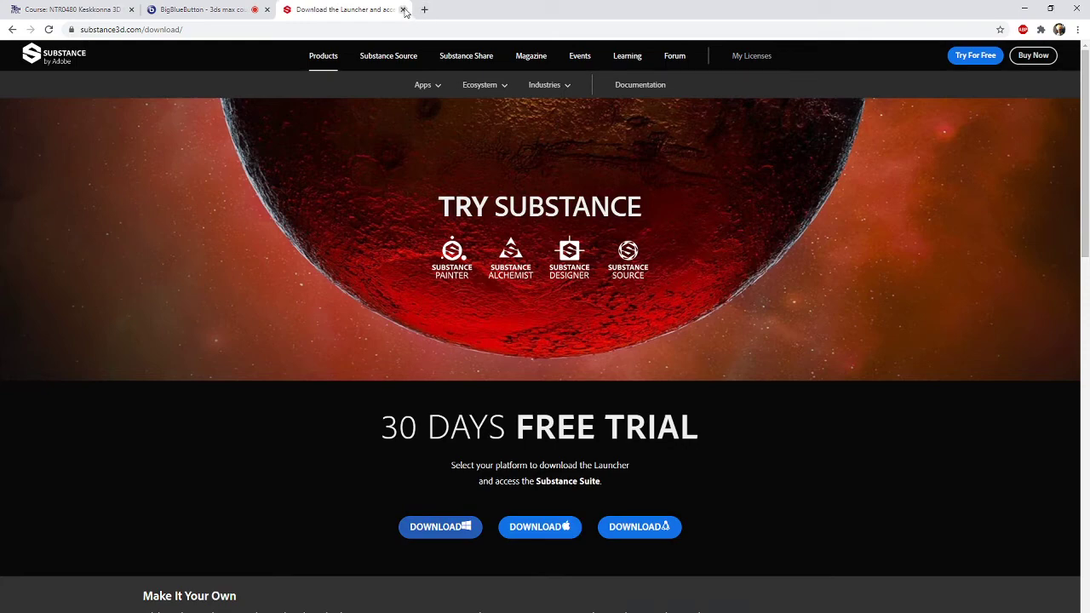
left_click(205, 10)
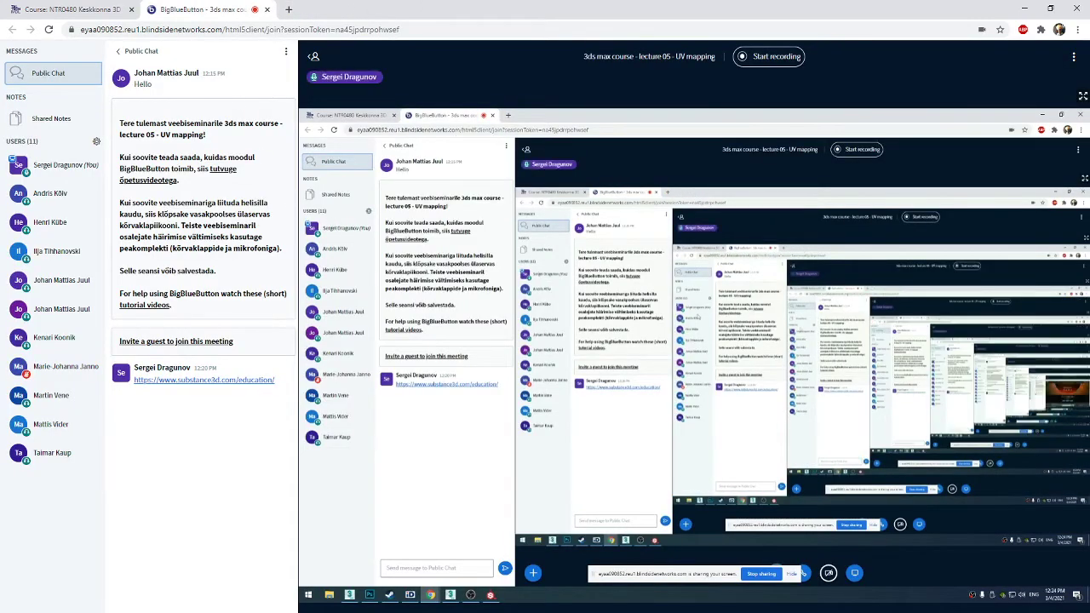
key("alt+Tab")
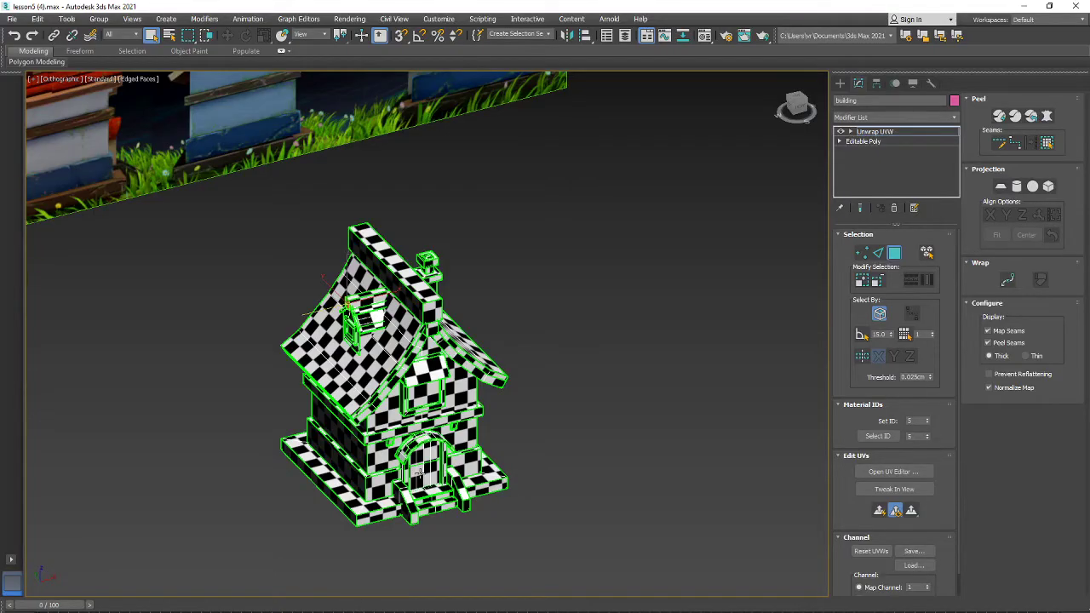
- Collapse the building's Unwrap UVW modifier into its Editable Poly
mouse_move(492, 399)
middle_mouse_down()
mouse_move(501, 368)
mouse_move(555, 365)
mouse_move(484, 366)
mouse_move(516, 365)
mouse_move(505, 384)
middle_mouse_up()
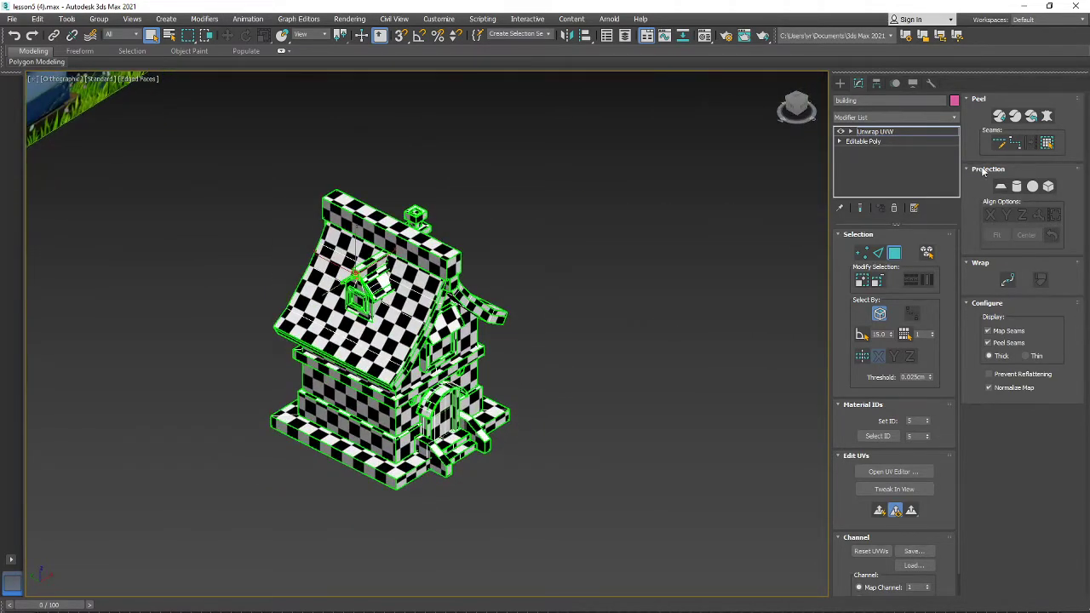
right_click(906, 133)
left_click(904, 218)
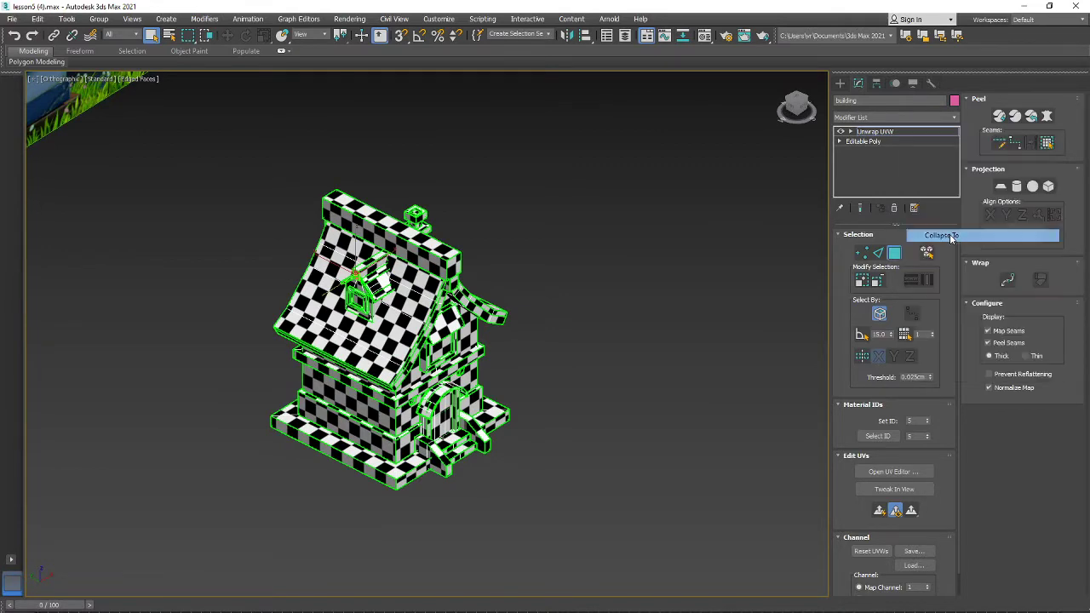
left_click(598, 380)
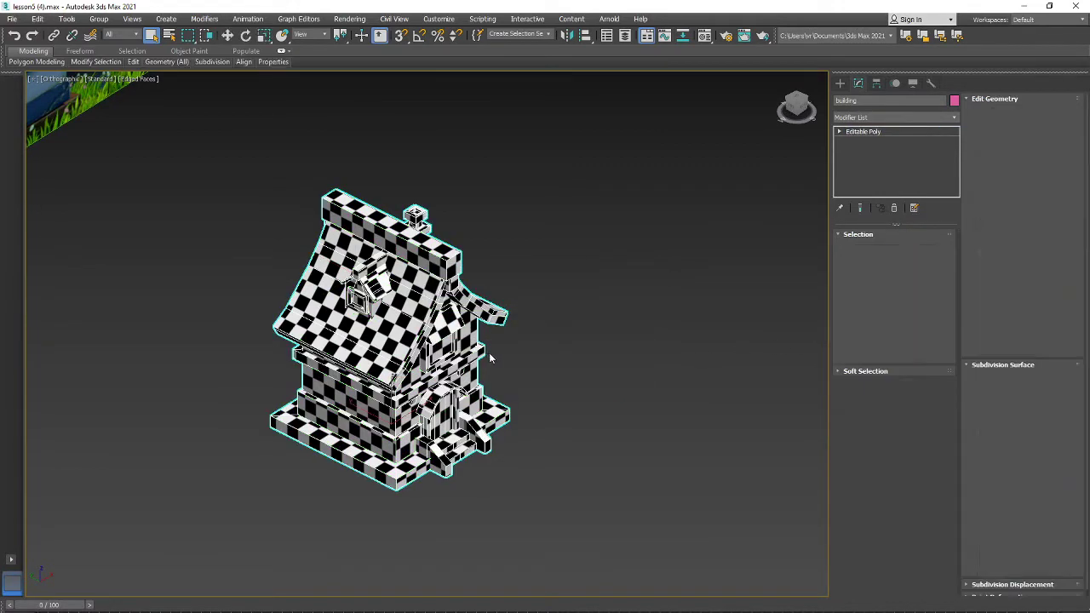
- Hide the reference image plane so that only the checkered building is displayed
middle_click_drag(598, 381, 601, 426, "alt")
scroll(604, 457, "down", 3)
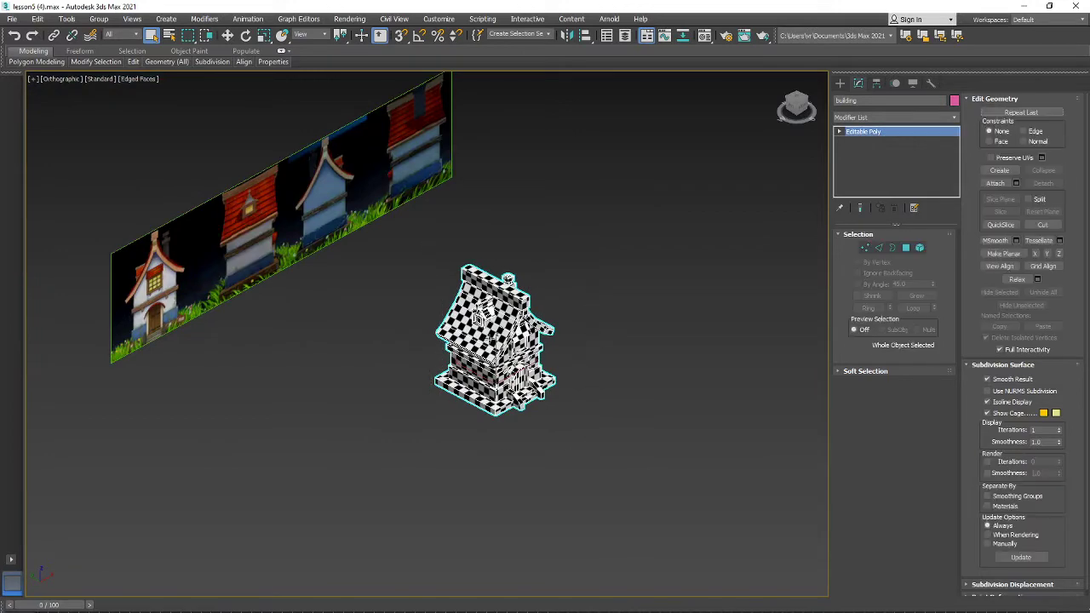
right_click(487, 331)
left_click(530, 295)
middle_click_drag(506, 306, 487, 306)
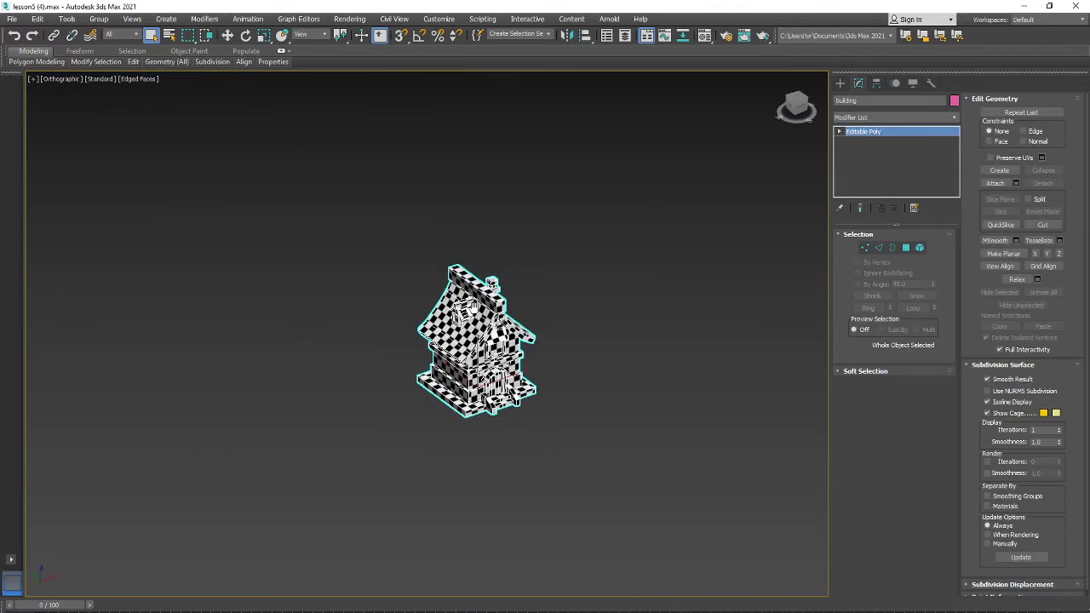
- Switch the viewport from Edged Faces to Default Shading for a clean view of the building
key("F3")
key("F3")
key("F4")
scroll(492, 315, "up", 4)
- Apply a new Unwrap UVW modifier on top of the building's Editable Poly
left_click(865, 131)
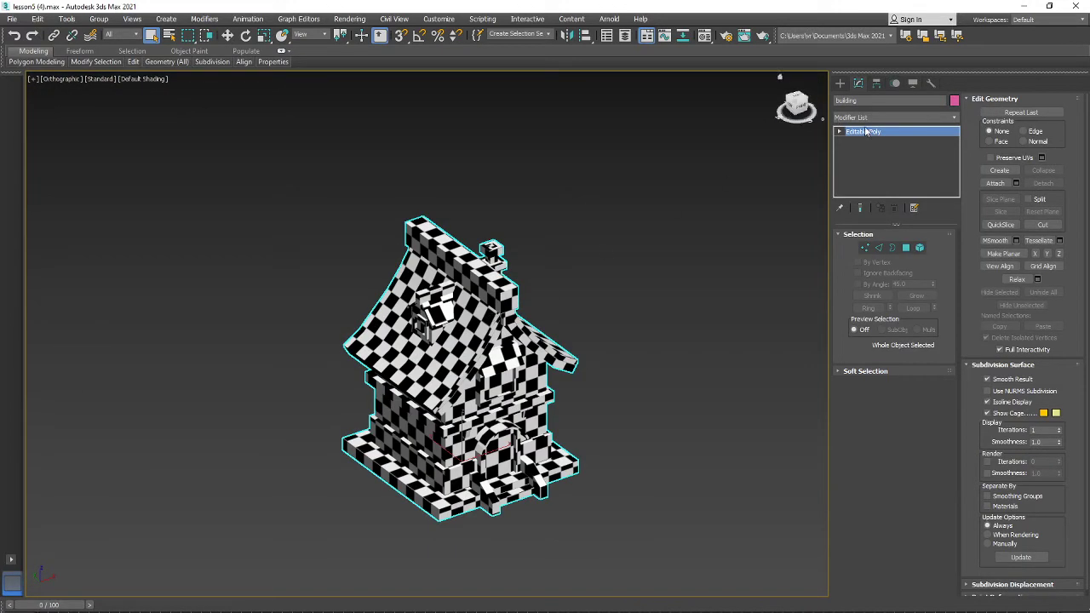
left_click(893, 118)
scroll(889, 148, "down", 15)
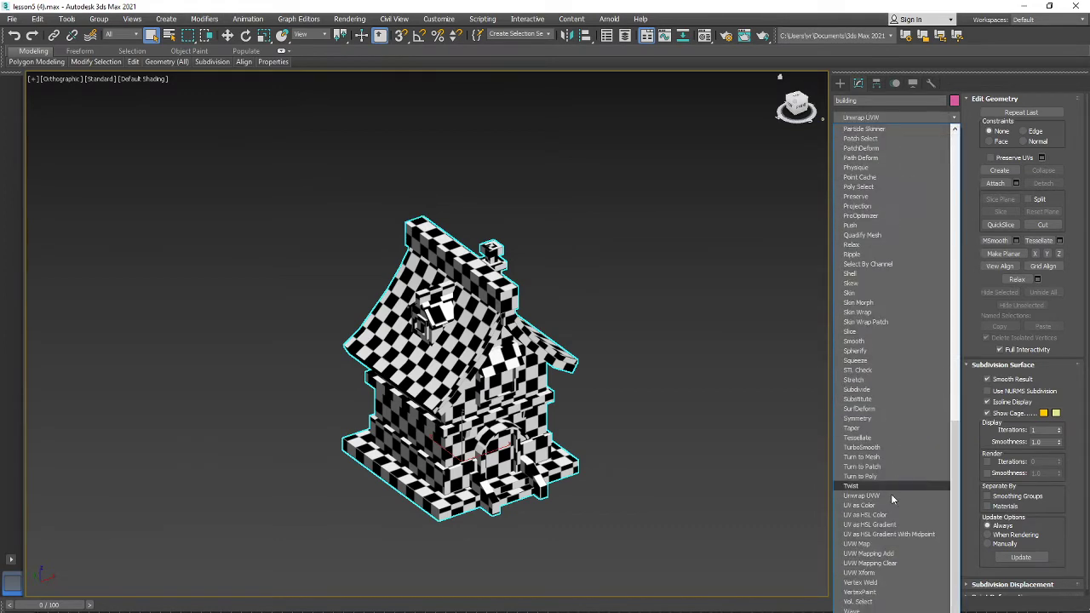
left_click(882, 496)
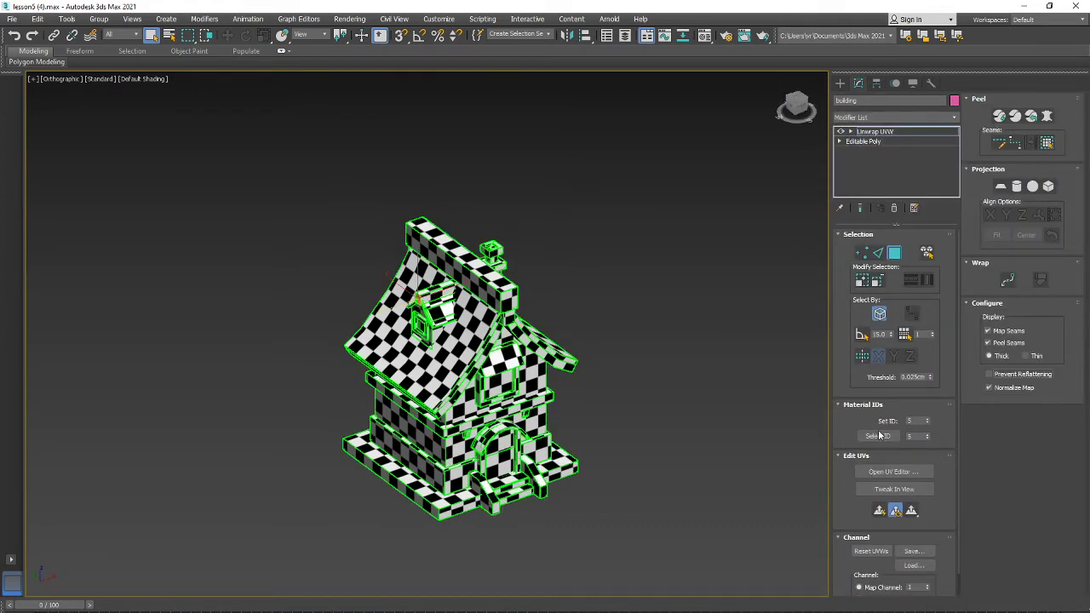
- Open the UV editor, select all of the building's UV polygons to check the layout, and close the editor
left_click(892, 473)
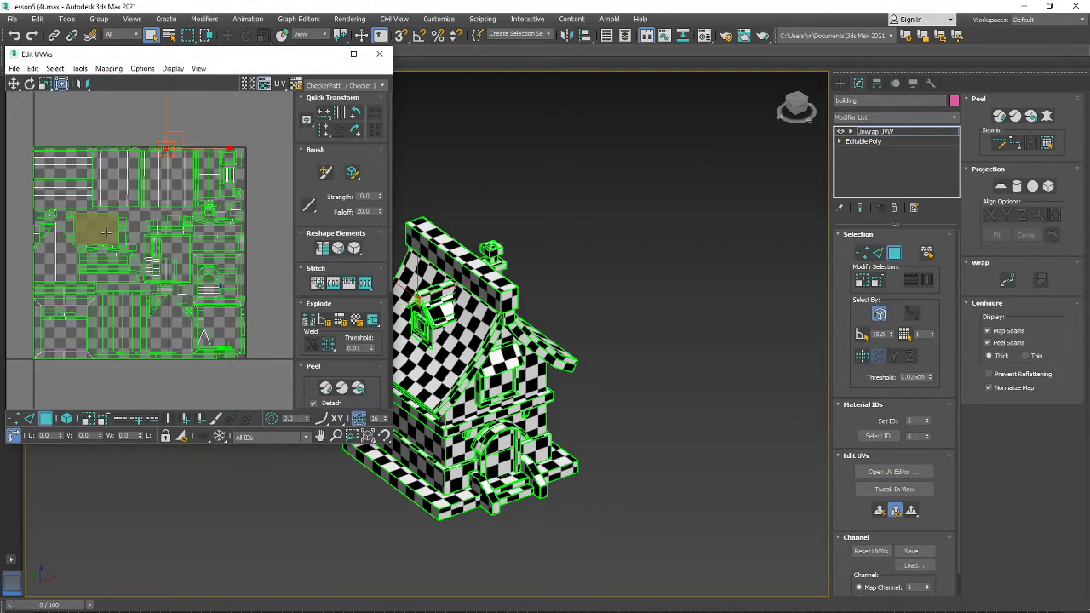
left_click_drag(25, 124, 282, 411)
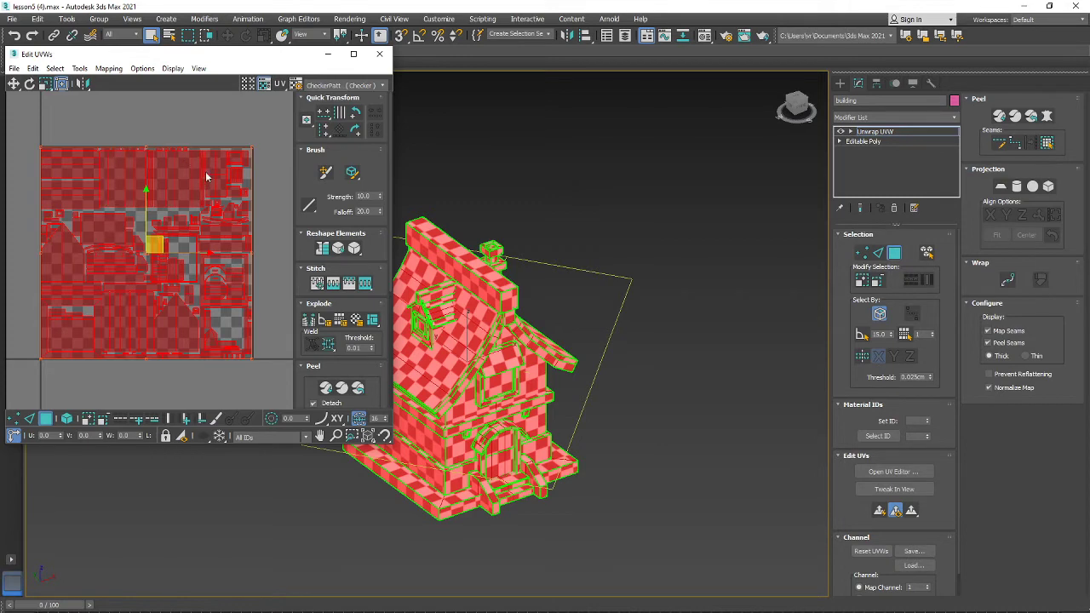
left_click(379, 54)
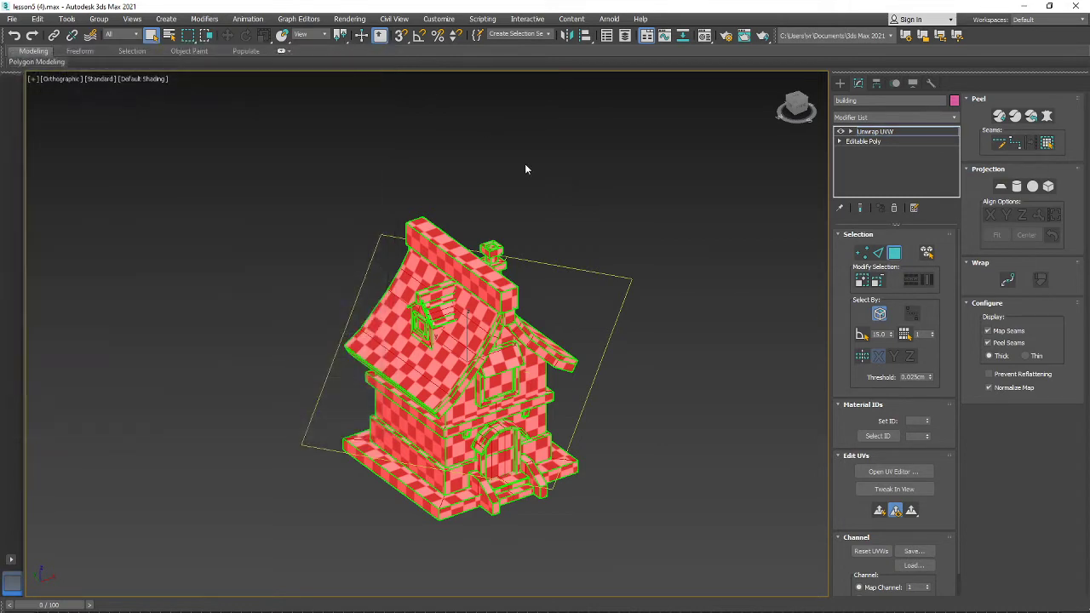
- Collapse the stack down through the newly applied Unwrap UVW modifier and accept the warning
right_click(896, 133)
left_click(928, 234)
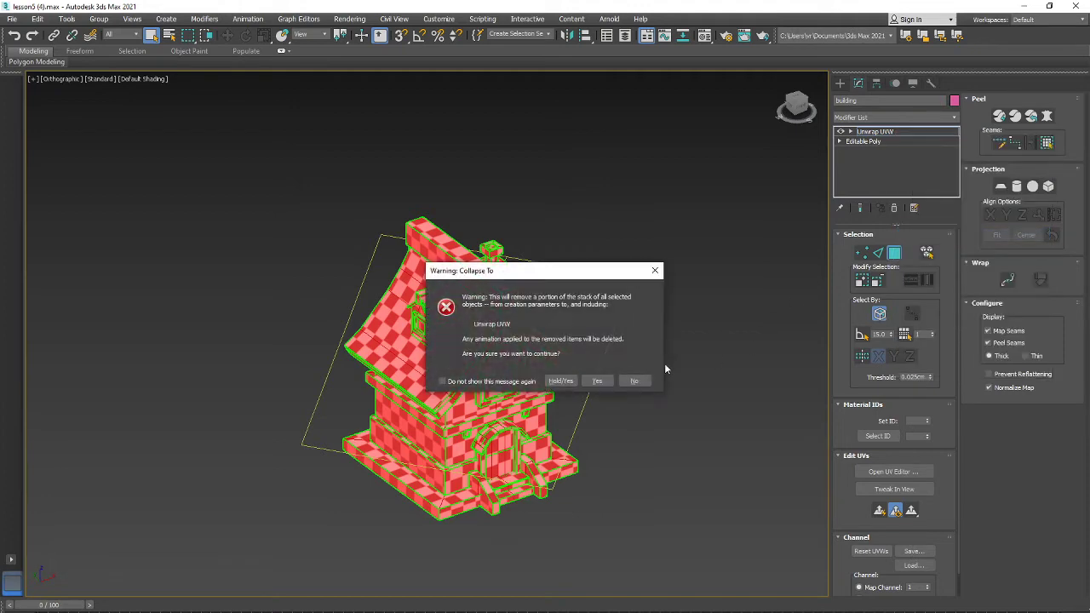
left_click(597, 382)
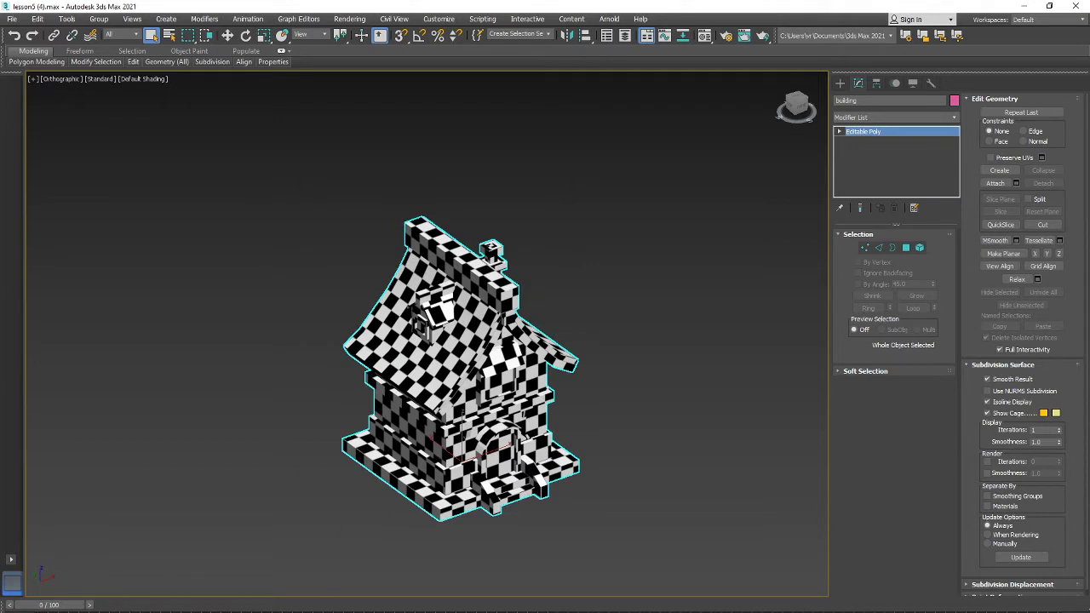
left_click(11, 19)
mouse_move(104, 189)
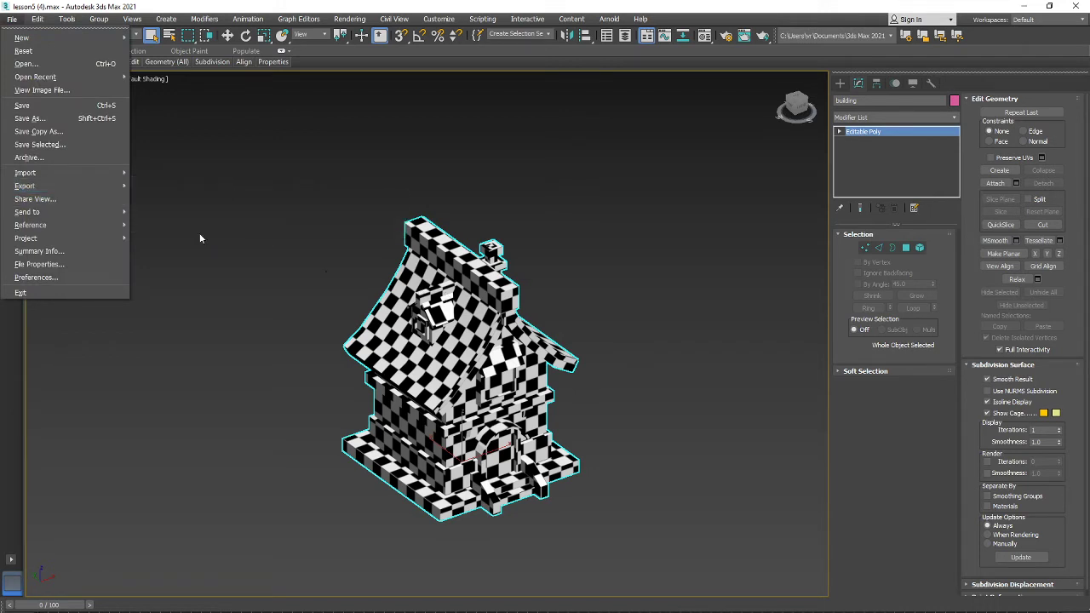
mouse_move(61, 188)
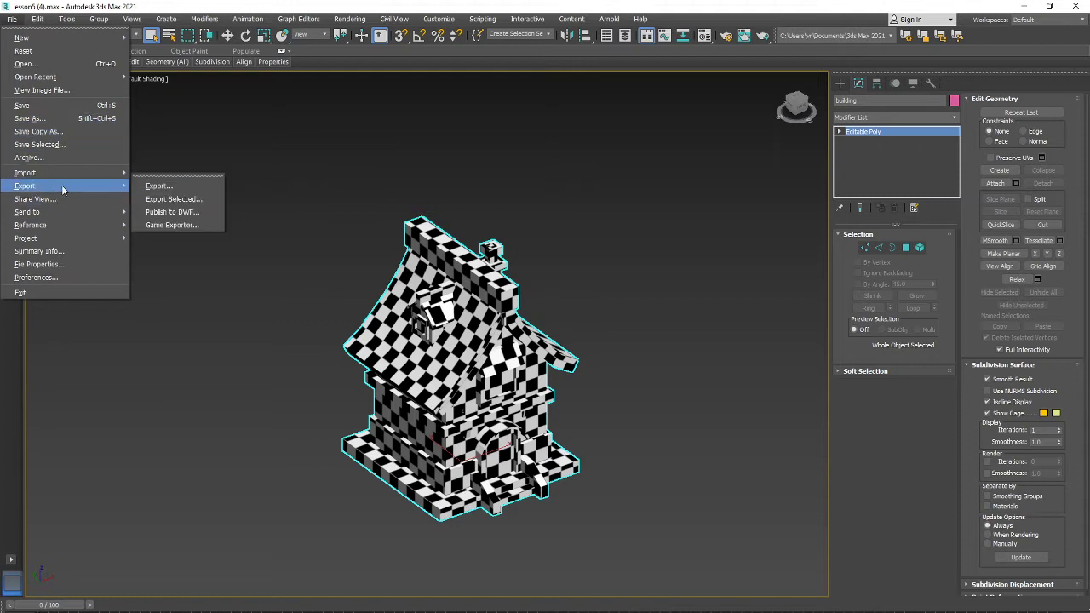
scroll(321, 192, "down", 3)
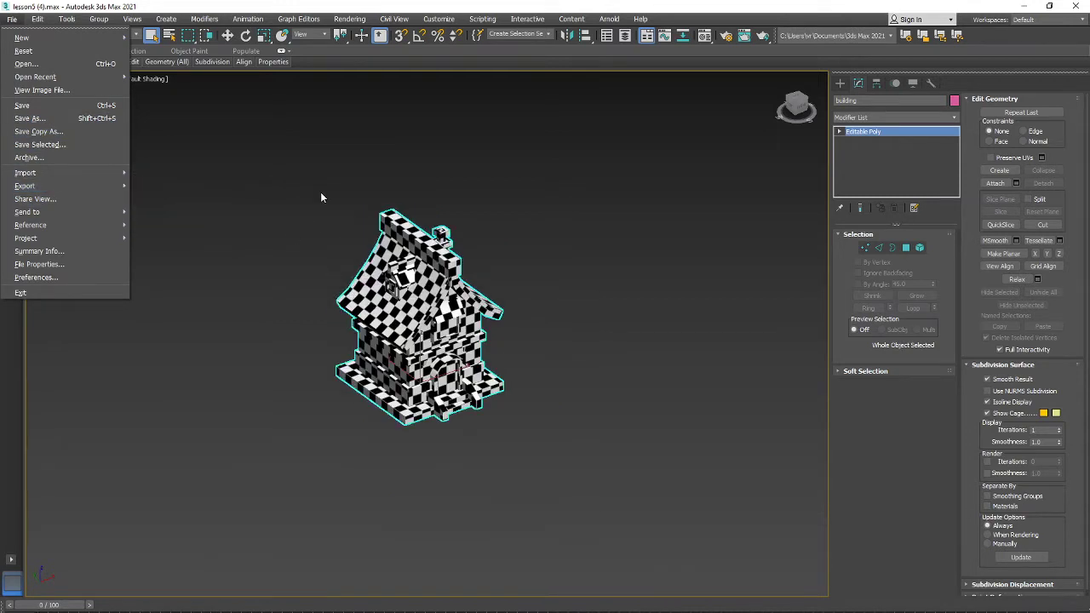
left_click(230, 191)
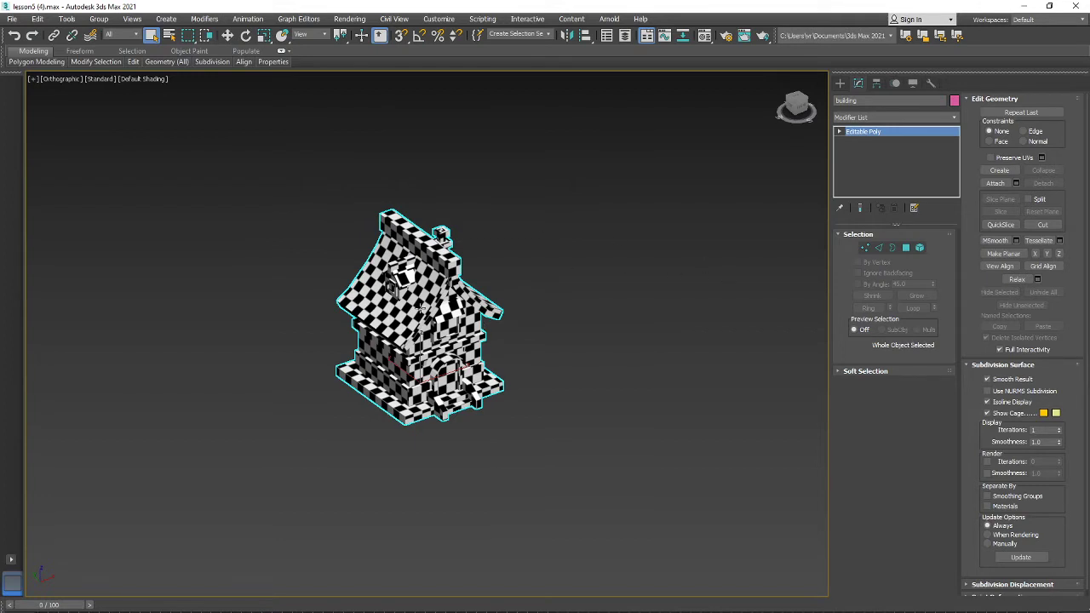
- Reselect the building in the viewport and activate the Move tool
left_click(537, 426)
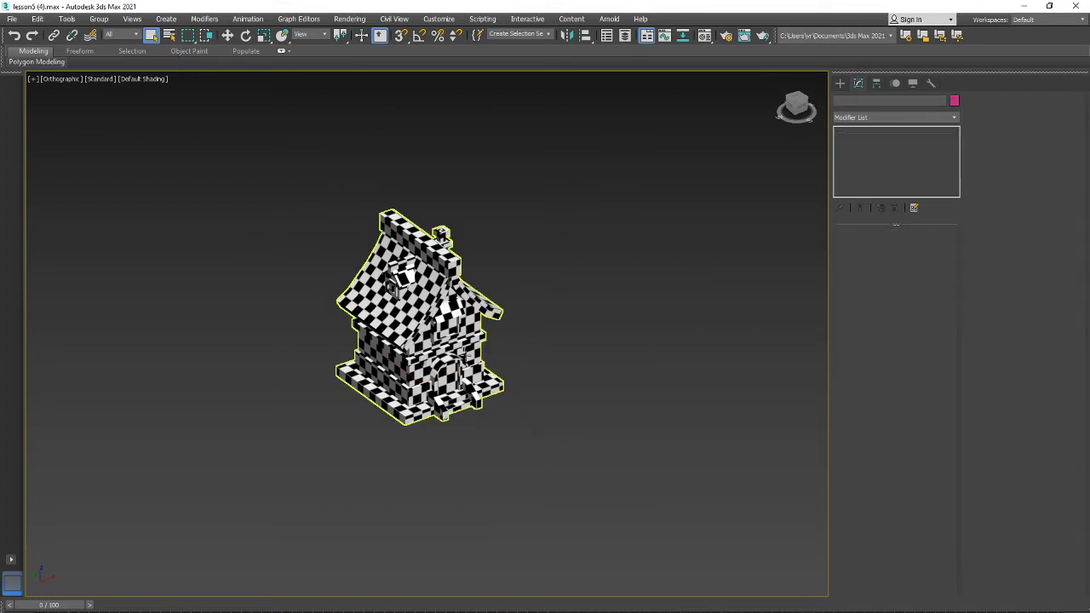
left_click(466, 357)
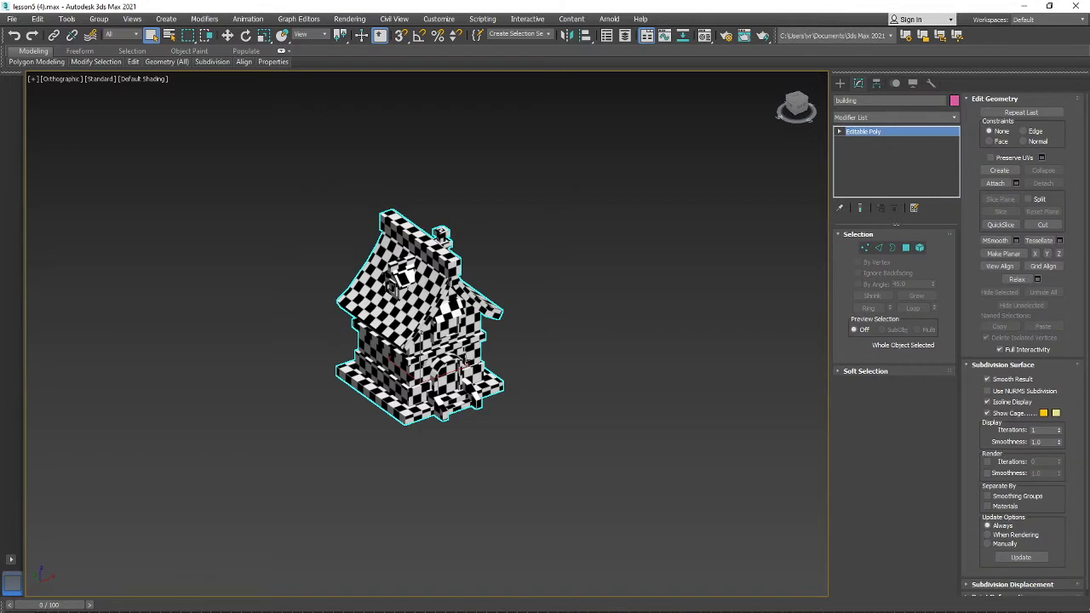
left_click(227, 35)
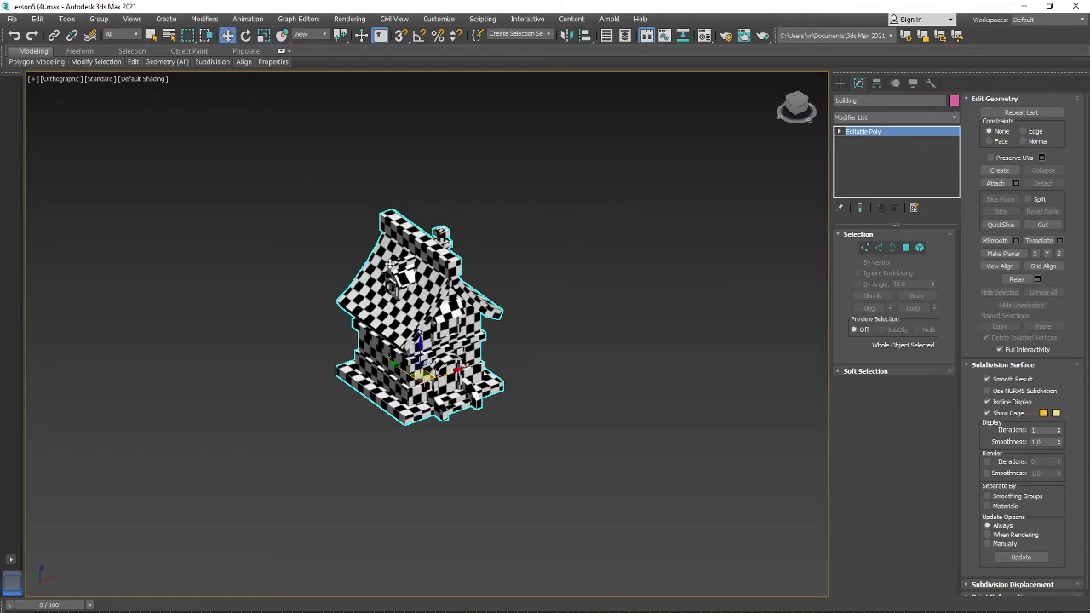
- Start exporting only the selected building and create a lesson6 folder on the Desktop as the destination
left_click(10, 18)
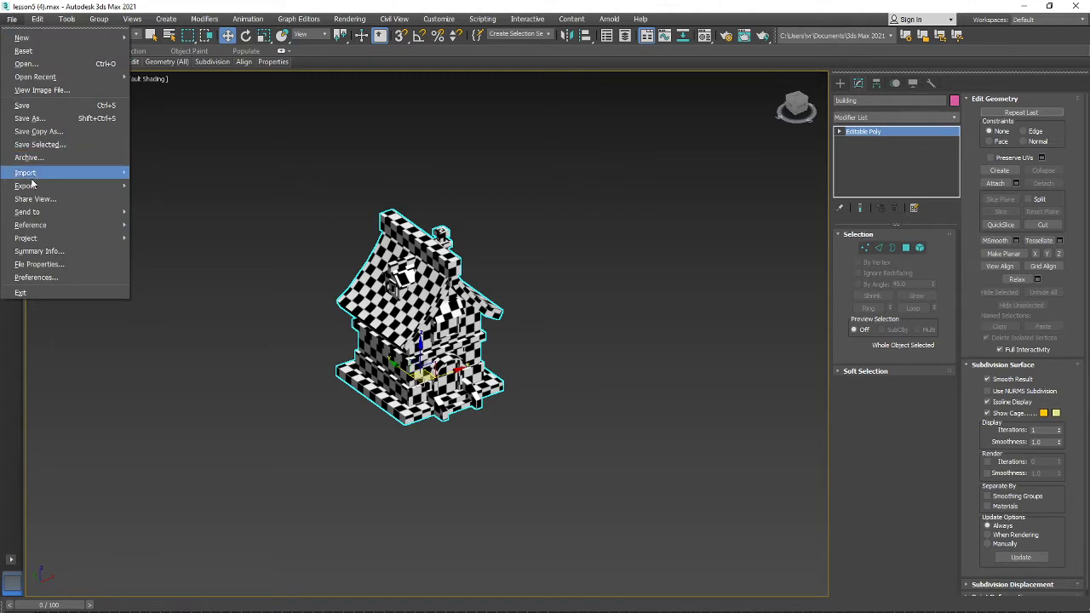
mouse_move(51, 185)
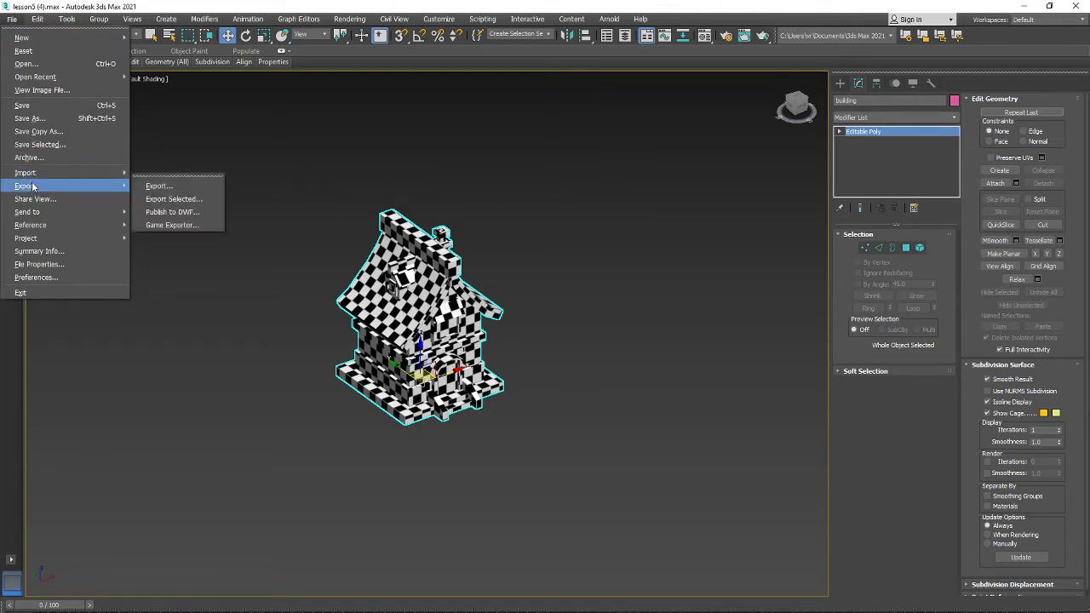
left_click(204, 201)
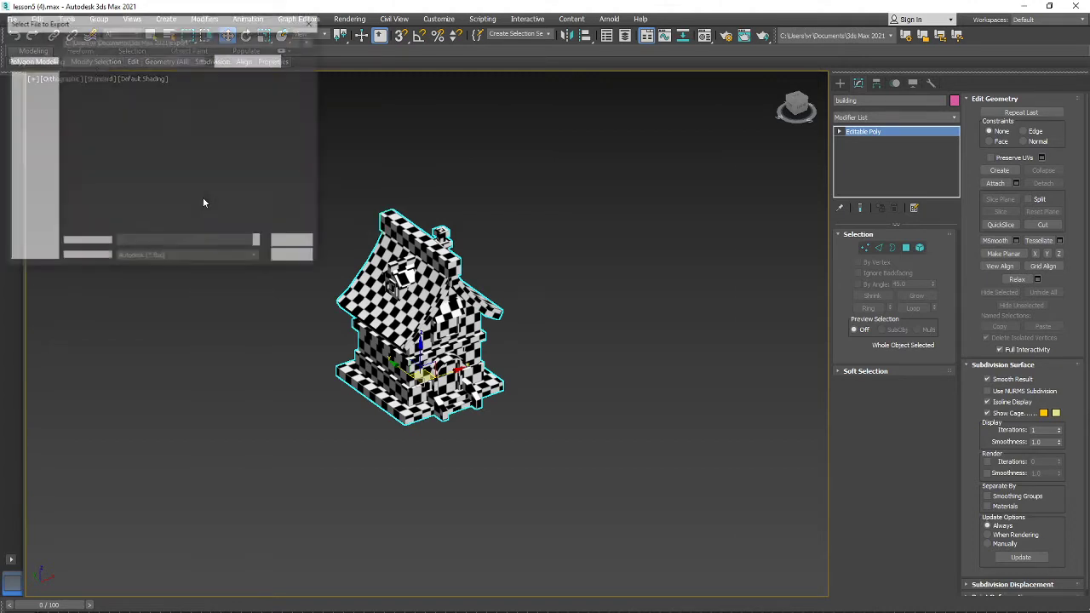
left_click(220, 78)
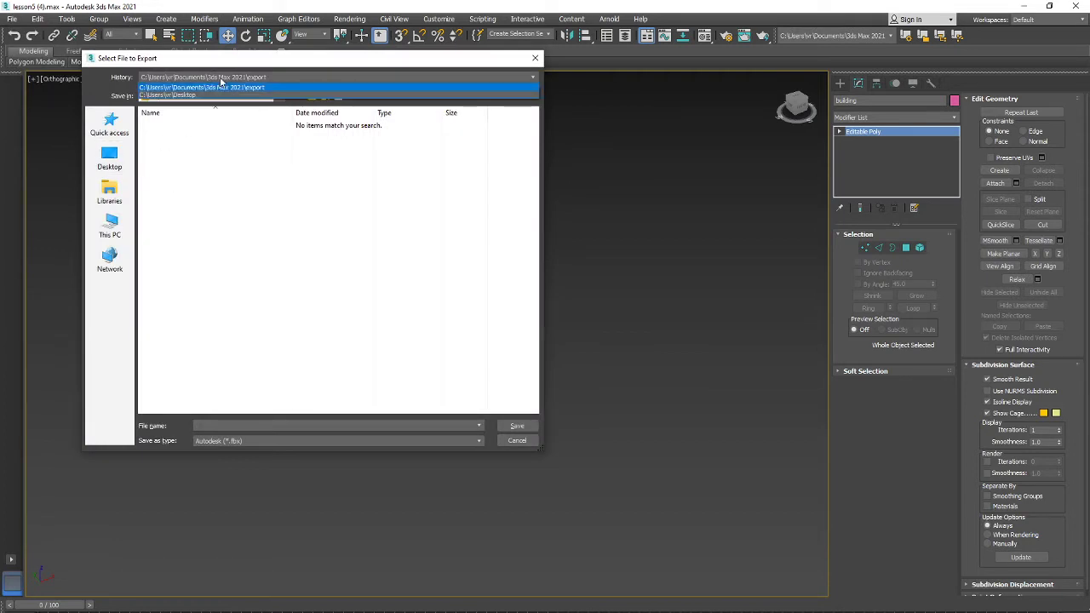
left_click(215, 97)
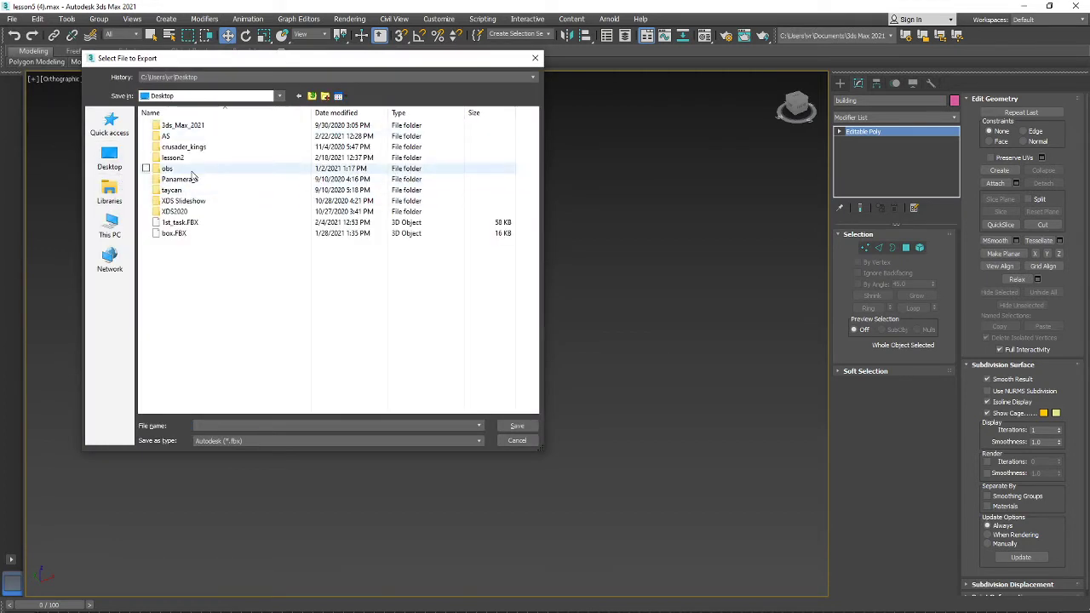
left_click(325, 96)
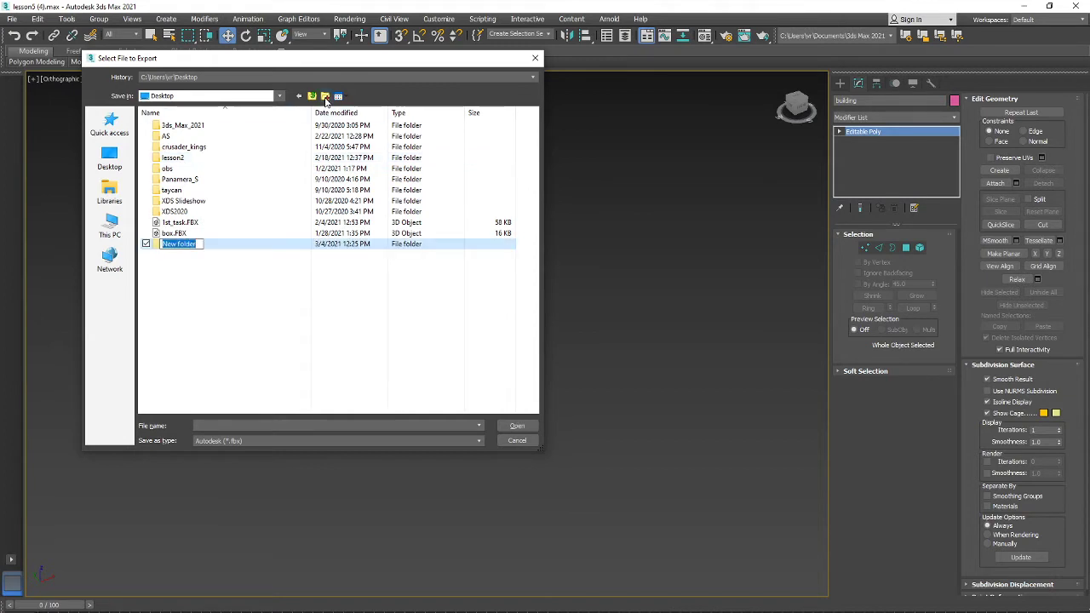
type("lesson6")
key("Return")
key("Return")
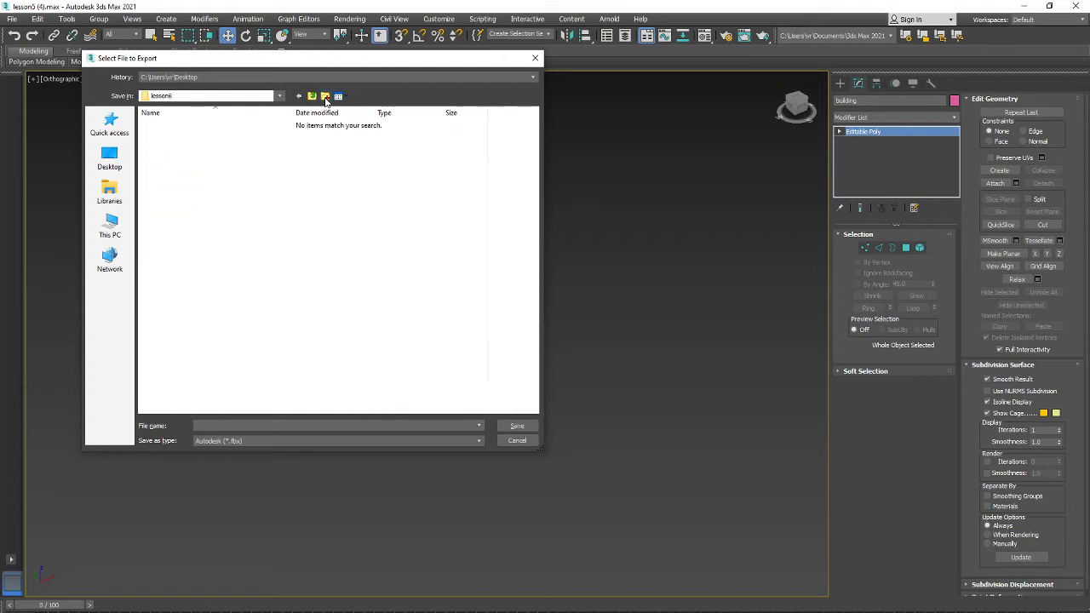
- Name the FBX export file house_texturing and save it in the lesson6 folder
left_click(237, 425)
type("house_texturin")
key("Return")
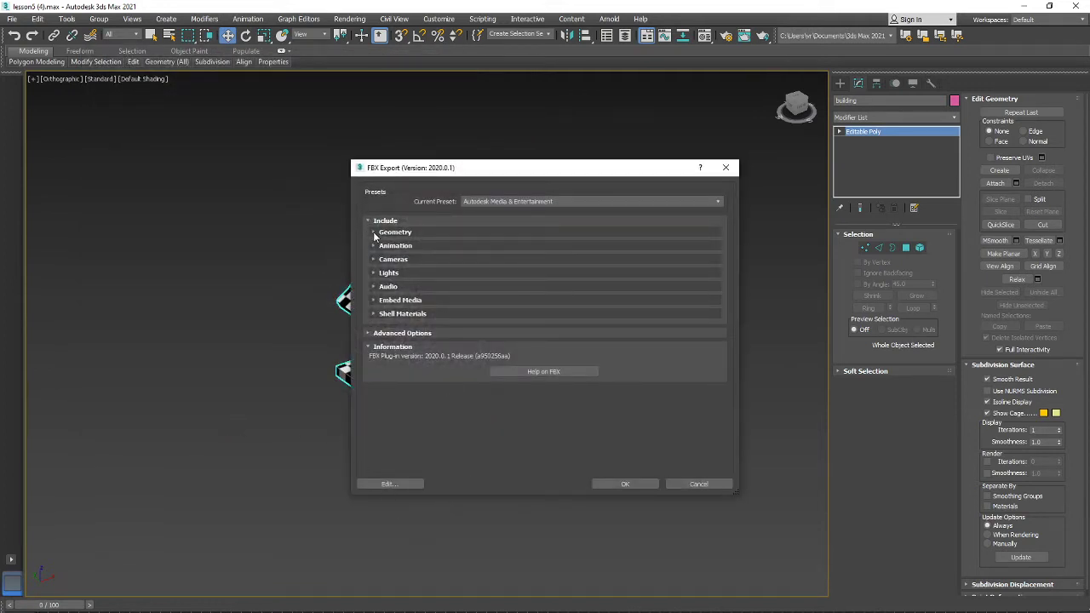
- Enable Smoothing Groups, disable TurboSmooth and Convert Deforming Dummies to Bones in the FBX geometry options, and run the export
left_click(375, 231)
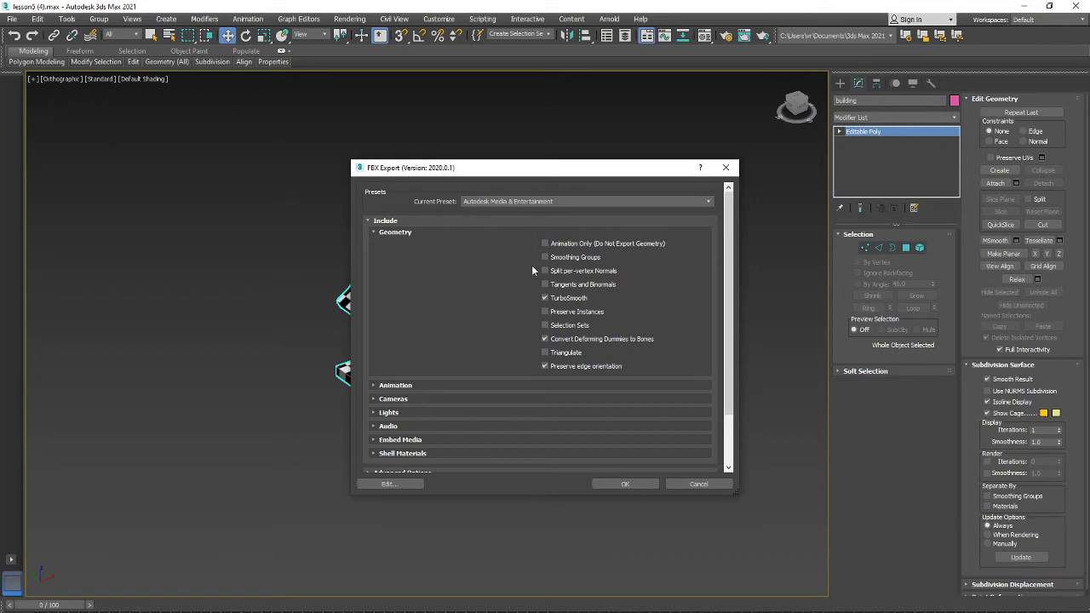
left_click(545, 298)
left_click(546, 259)
left_click_drag(523, 178, 704, 151)
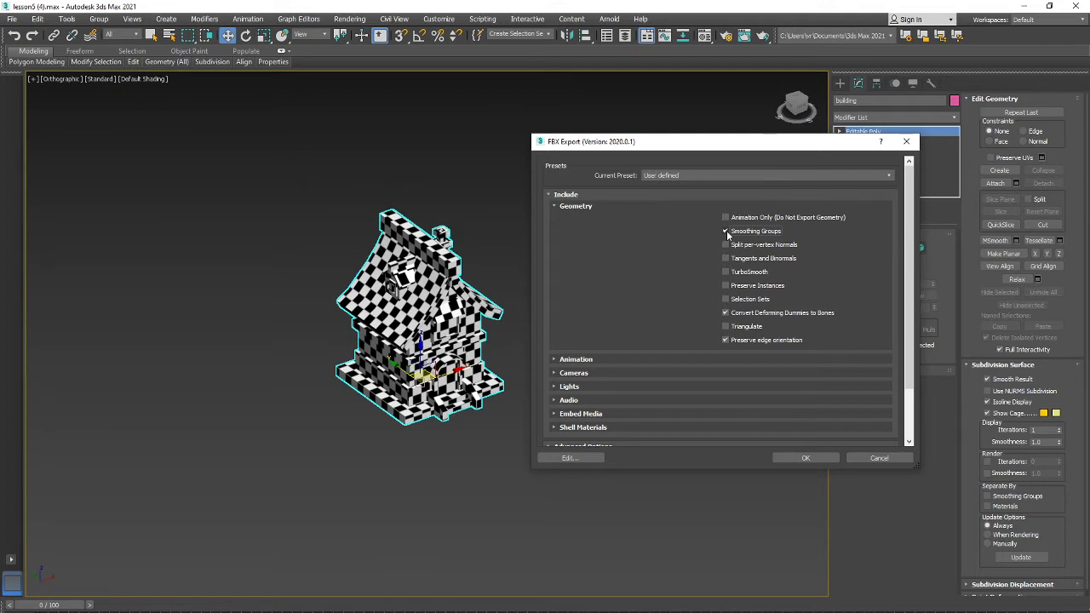
left_click(726, 313)
left_click(816, 458)
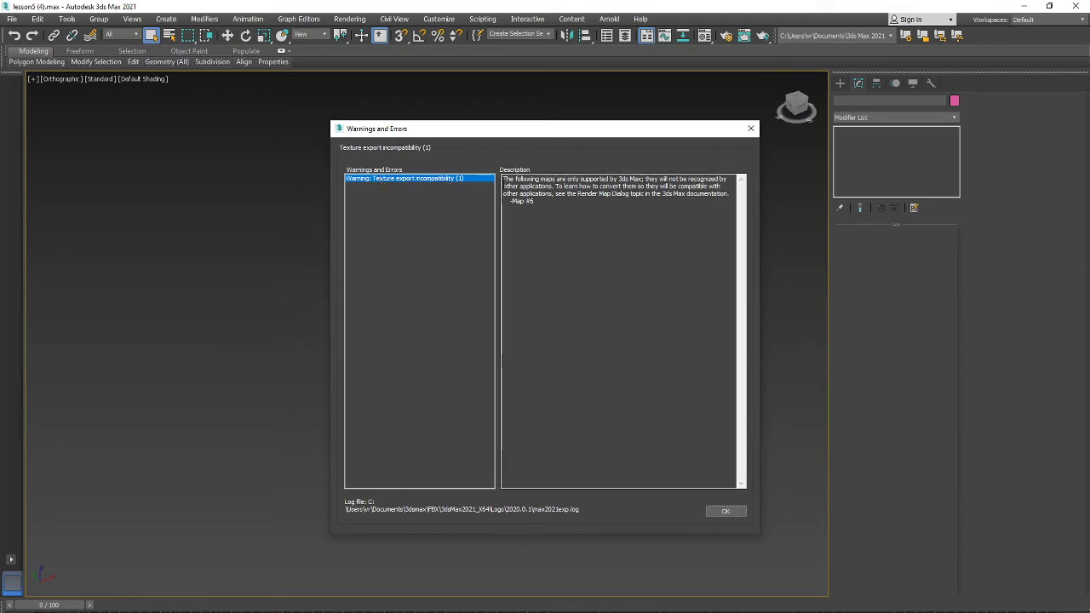
left_click_drag(503, 180, 546, 203)
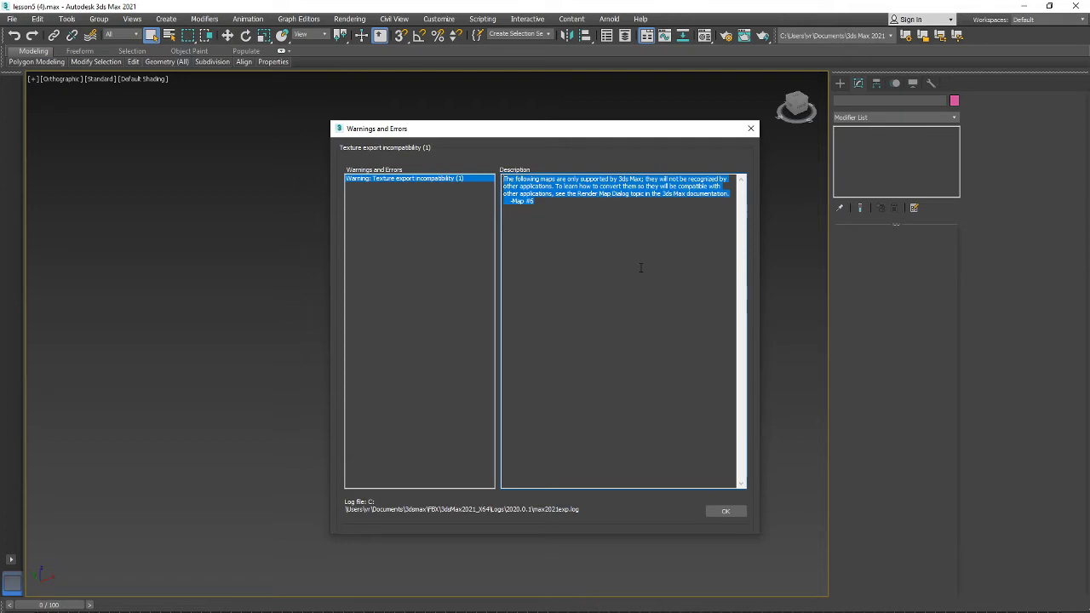
left_click(725, 512)
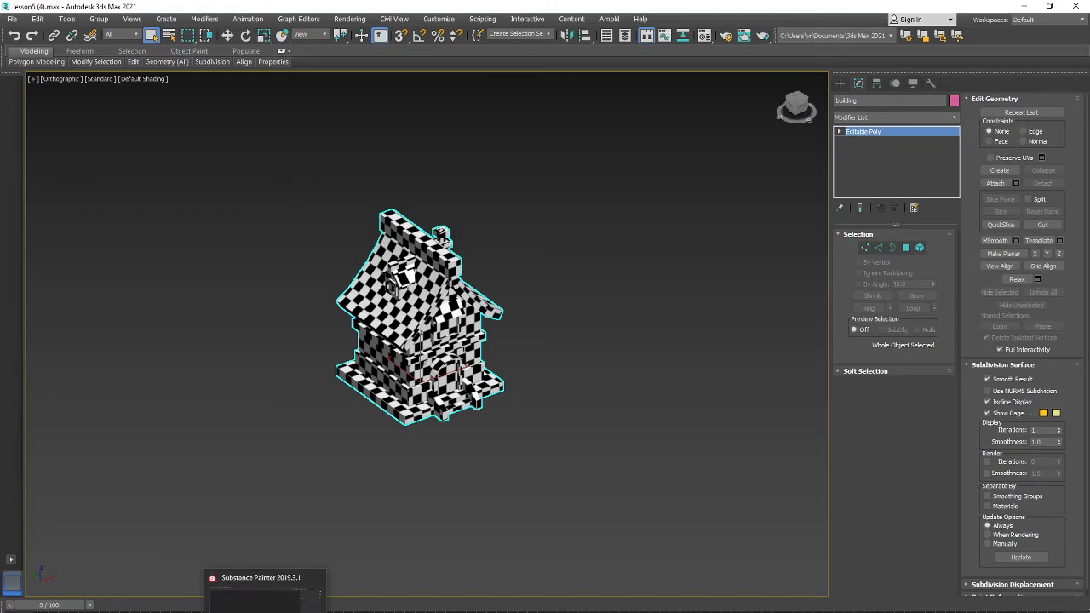
- Switch to Substance Painter and open the settings for a new project
left_click(264, 596)
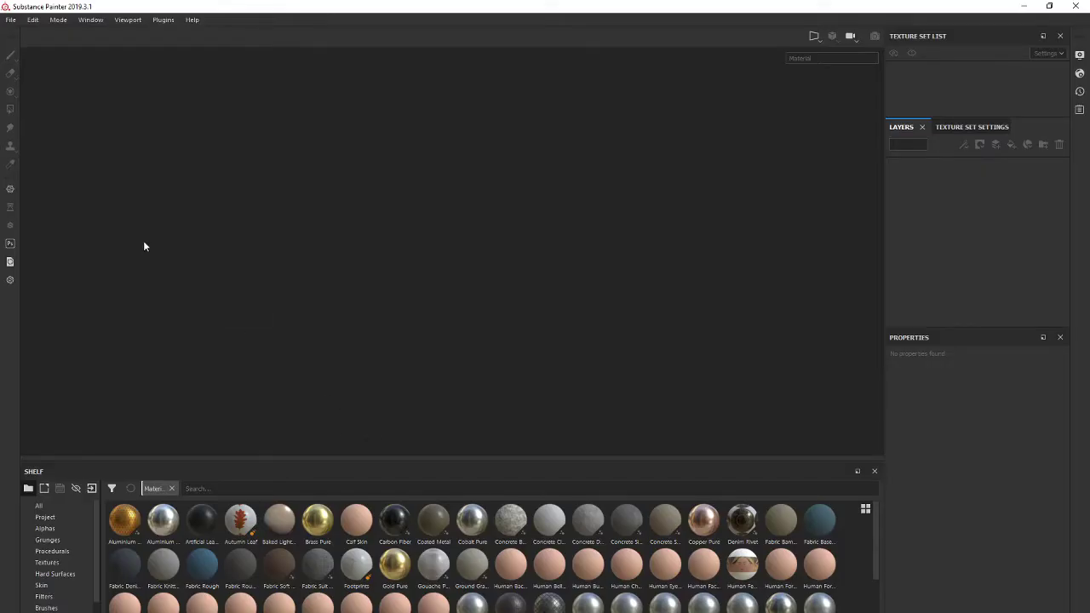
left_click(9, 20)
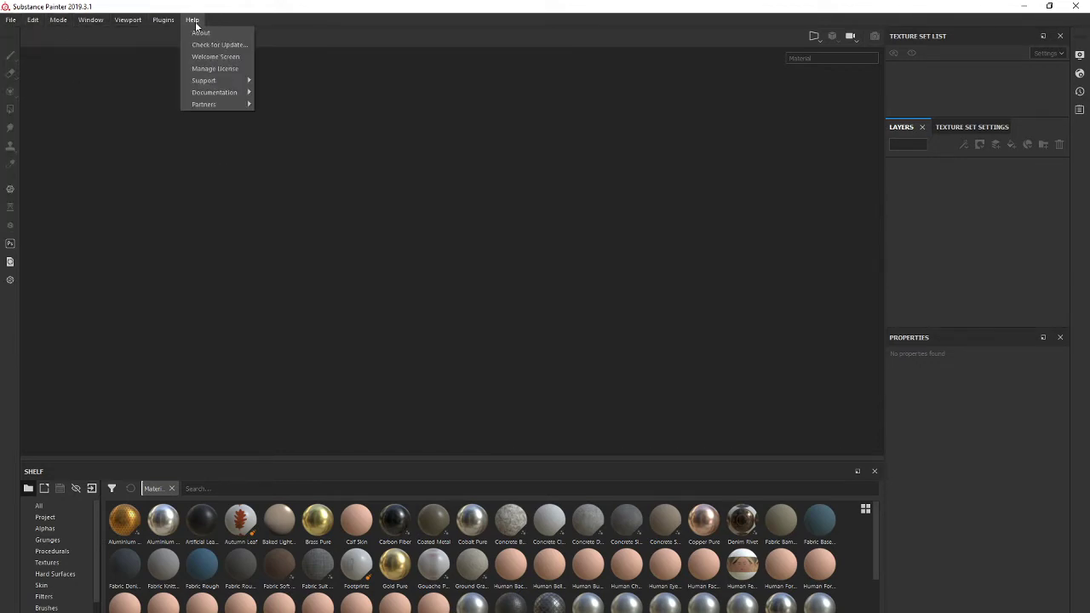
mouse_move(49, 26)
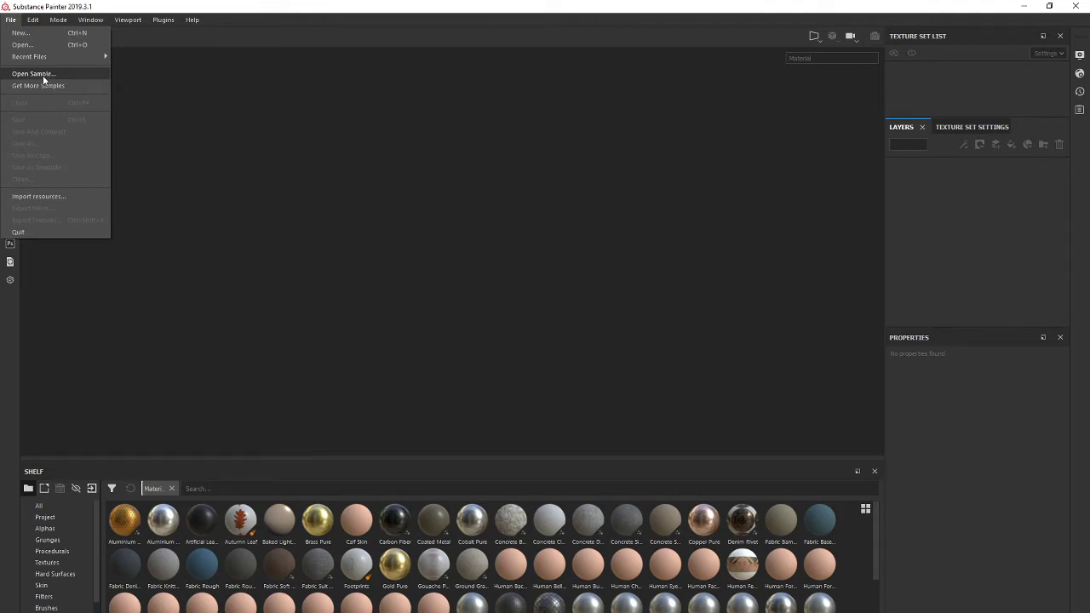
left_click(40, 32)
left_click_drag(455, 178, 340, 139)
- Choose the PBR - Metallic Roughness (allegorithmic) template and set the document resolution to 2048
left_click(370, 159)
left_click(370, 161)
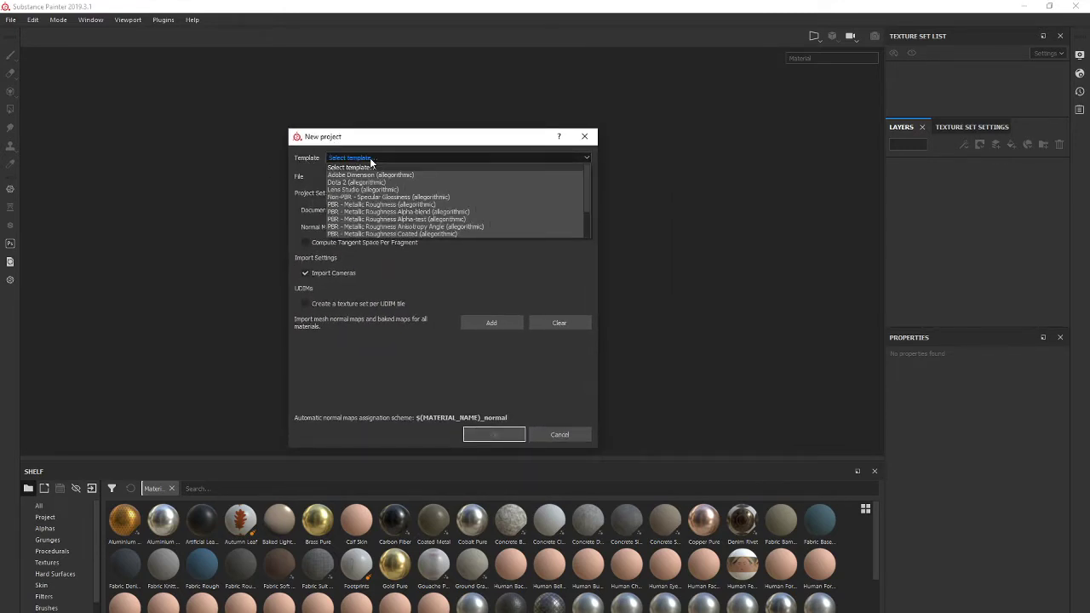
scroll(383, 200, "down", 2)
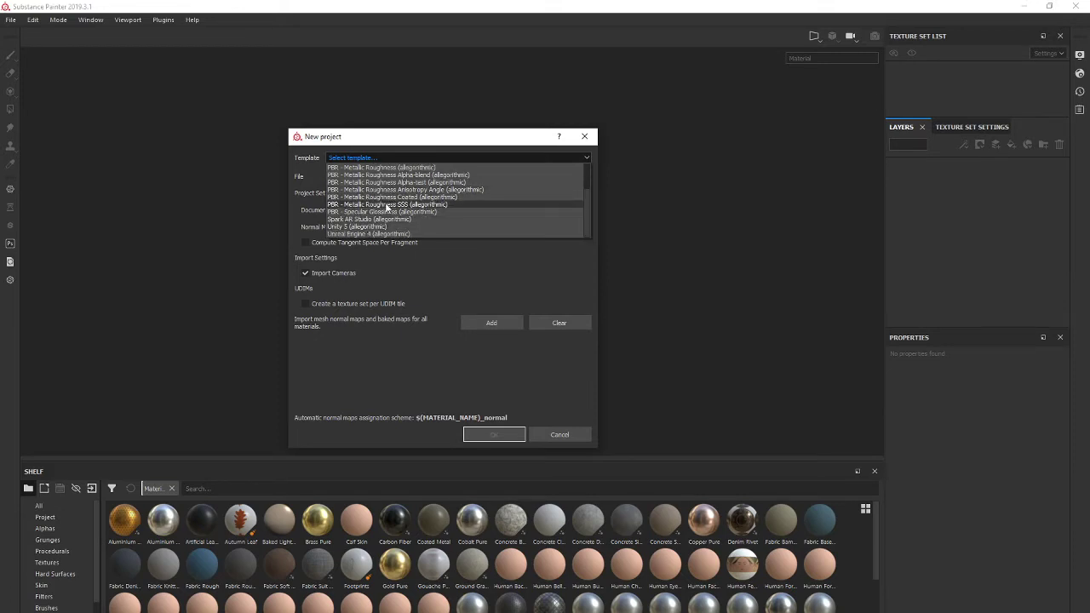
scroll(388, 207, "up", 2)
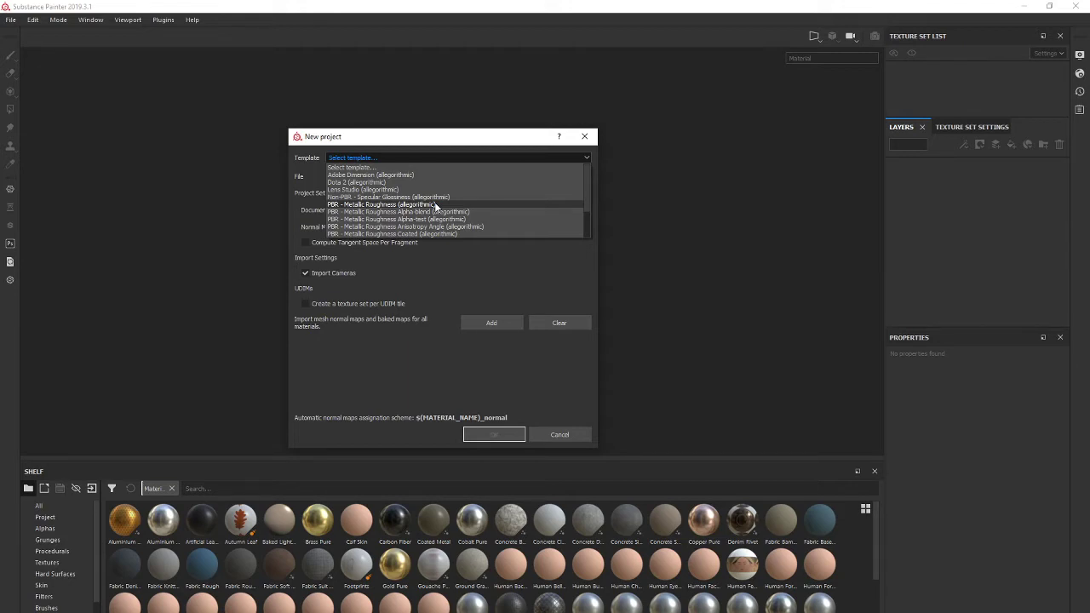
left_click(418, 157)
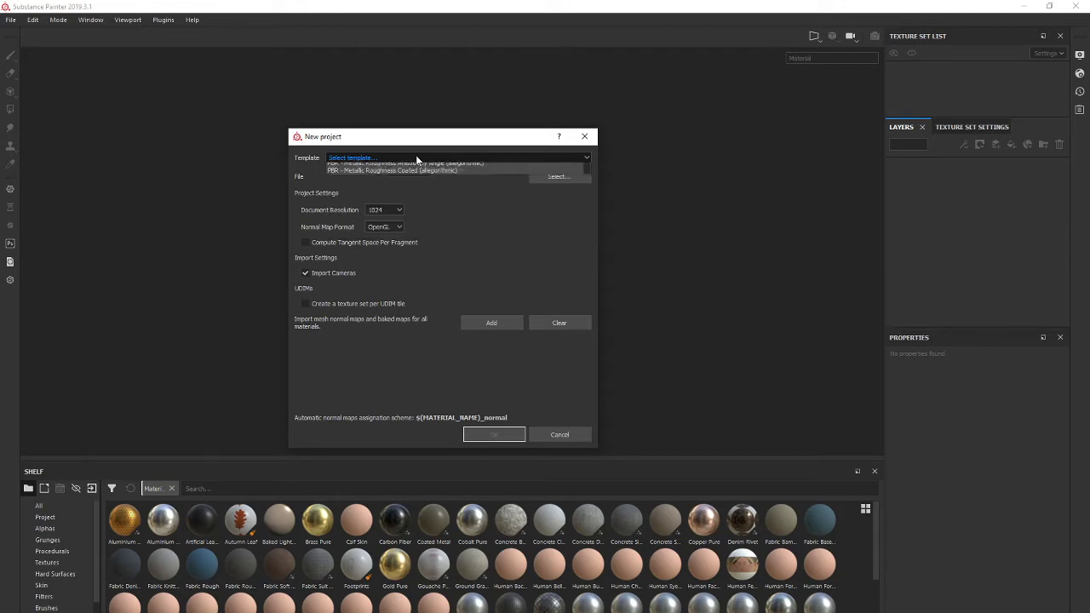
left_click(417, 157)
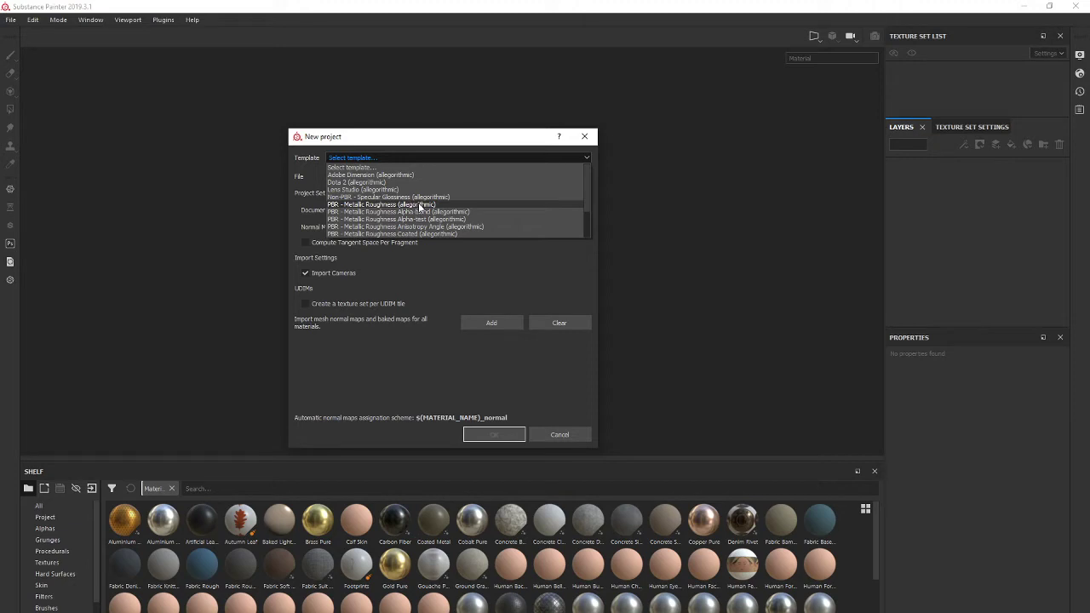
left_click(419, 206)
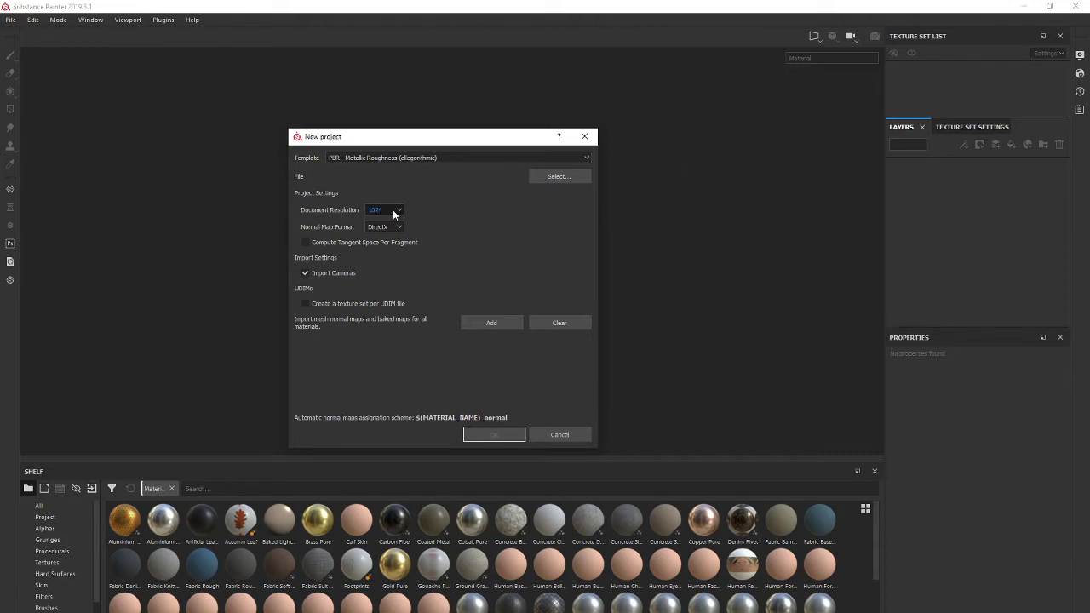
left_click(394, 213)
left_click(380, 250)
- Load house_texturing.fbx from the Desktop's lesson6 folder as the new project's mesh
left_click(557, 177)
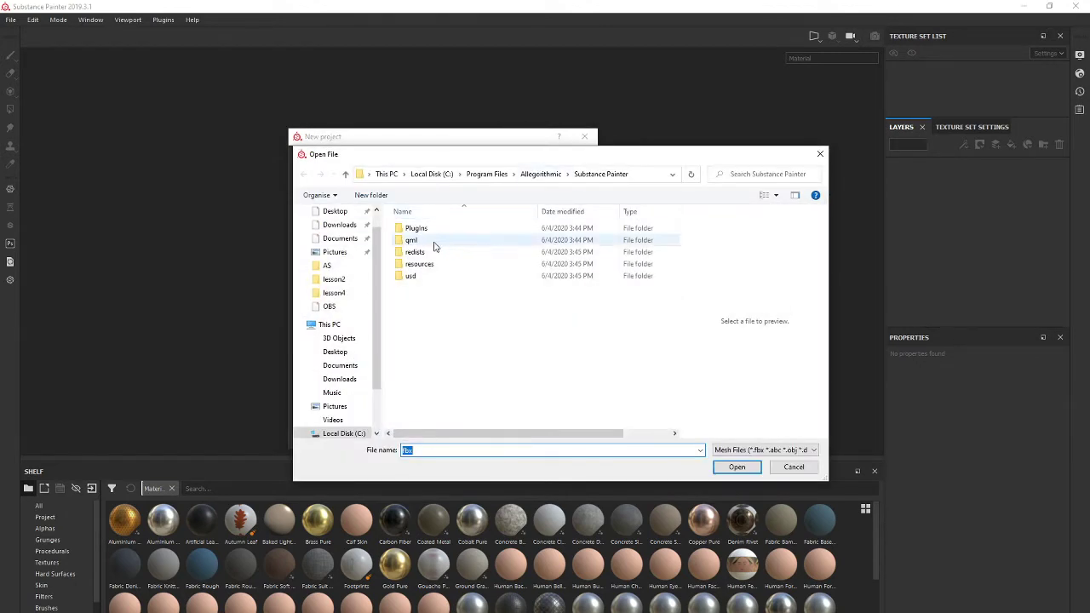
scroll(362, 255, "up", 1)
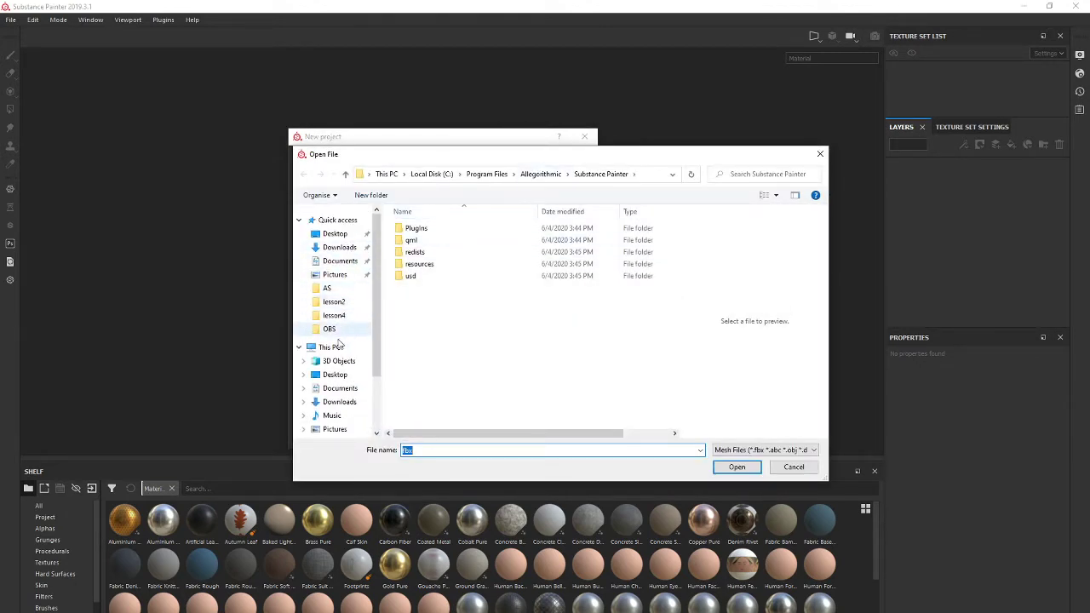
left_click(332, 236)
scroll(476, 302, "down", 3)
scroll(475, 301, "down", 6)
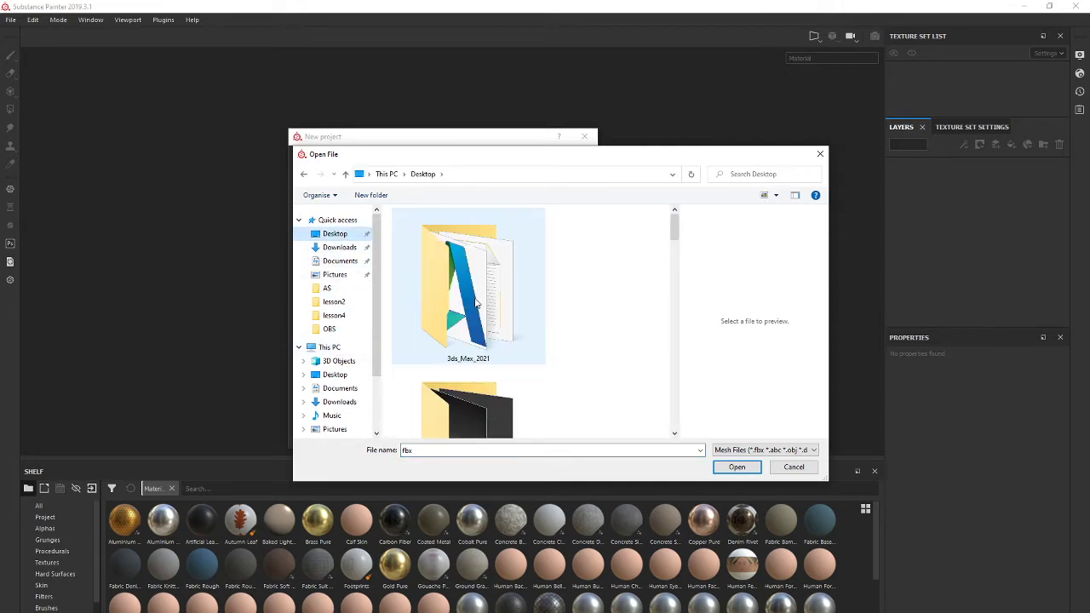
scroll(479, 299, "down", 4)
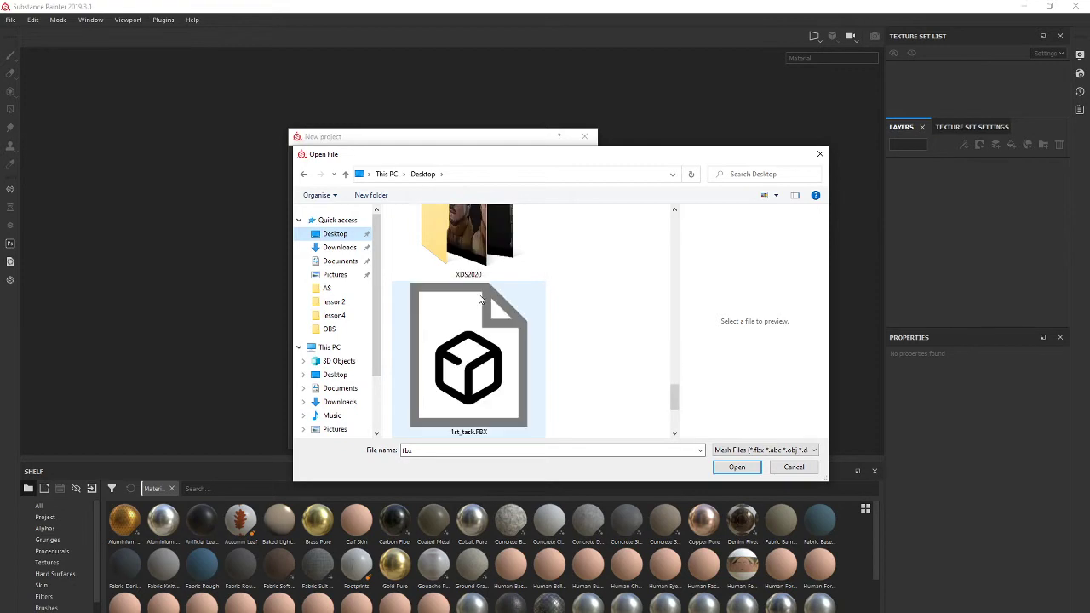
scroll(511, 299, "up", 3)
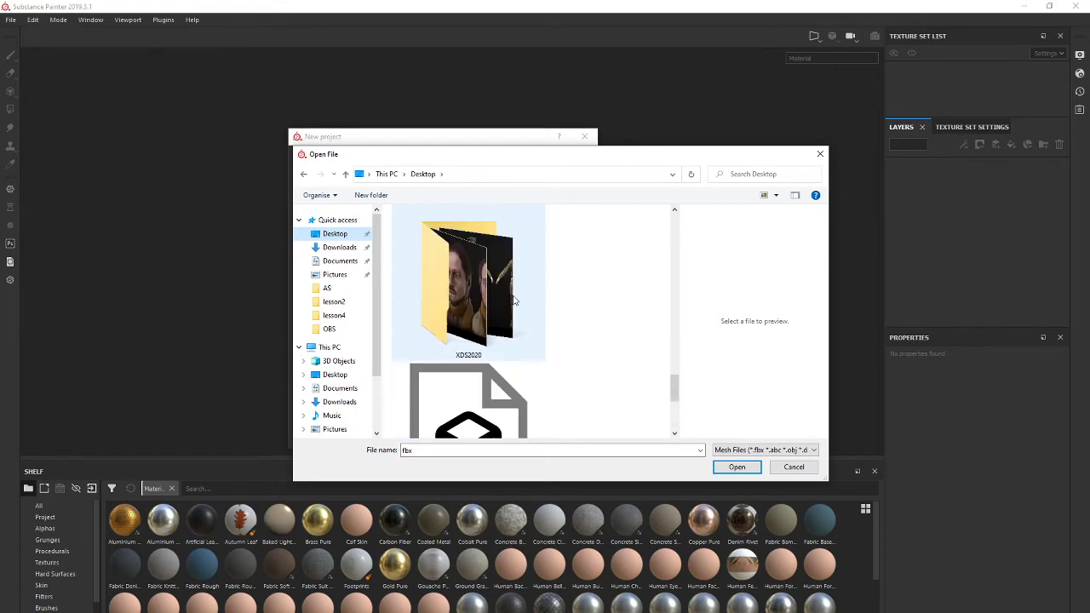
scroll(514, 300, "down", 4, "ctrl")
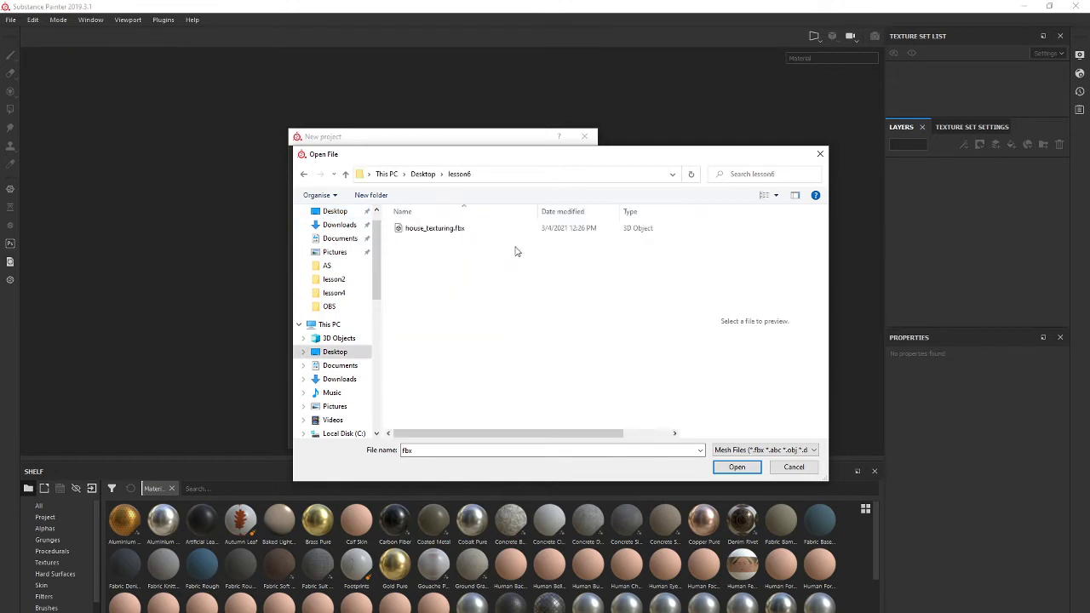
left_click(440, 230)
left_click(441, 230)
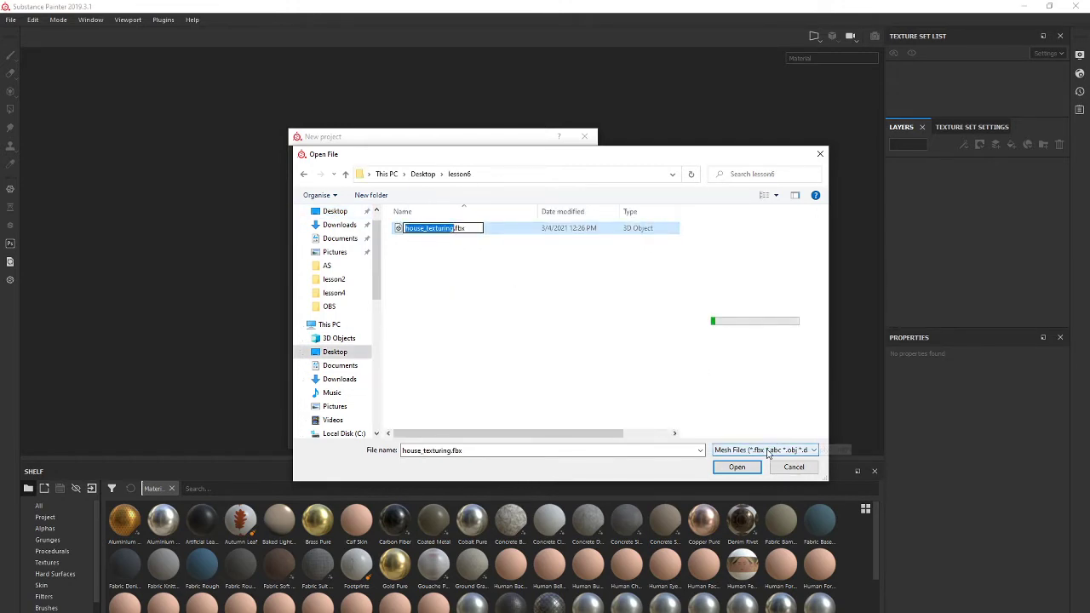
left_click(730, 470)
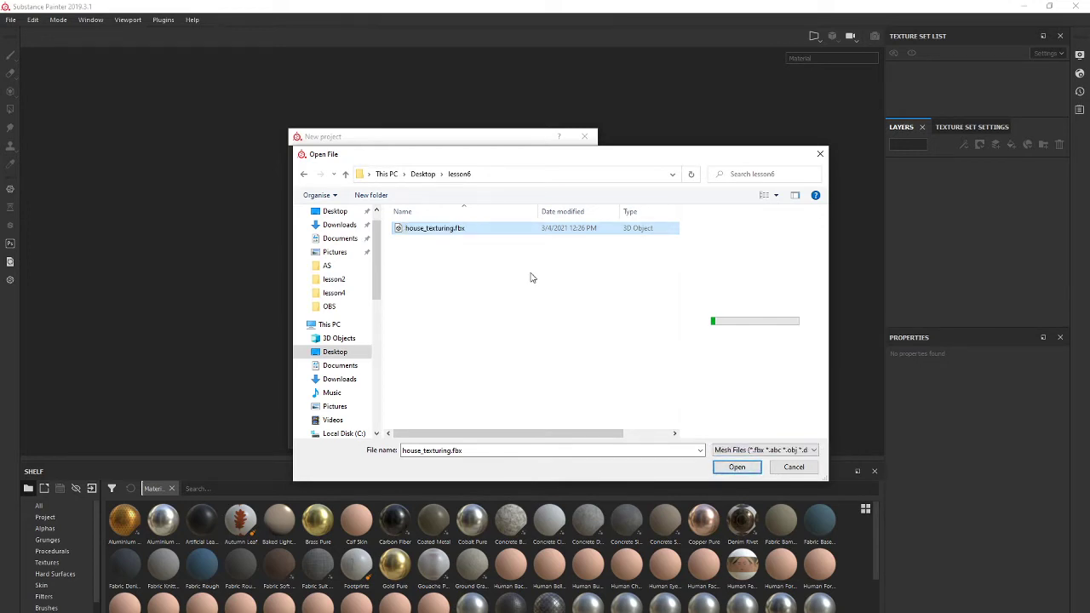
left_click(742, 469)
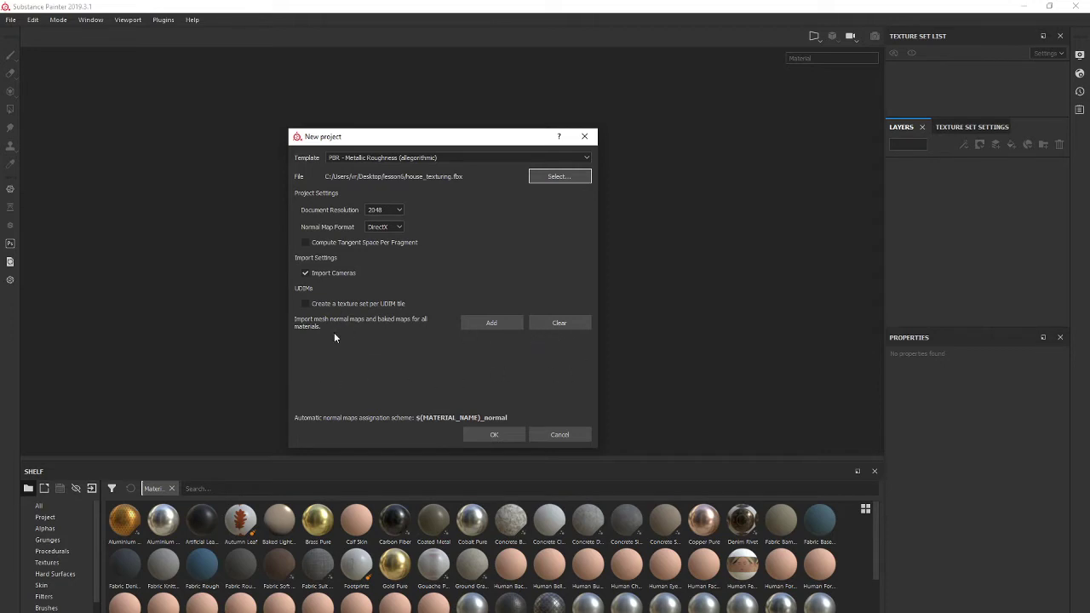
- Confirm the new project settings to create the project with the house mesh
left_click(508, 436)
left_click_drag(350, 143, 343, 118)
left_click(480, 407)
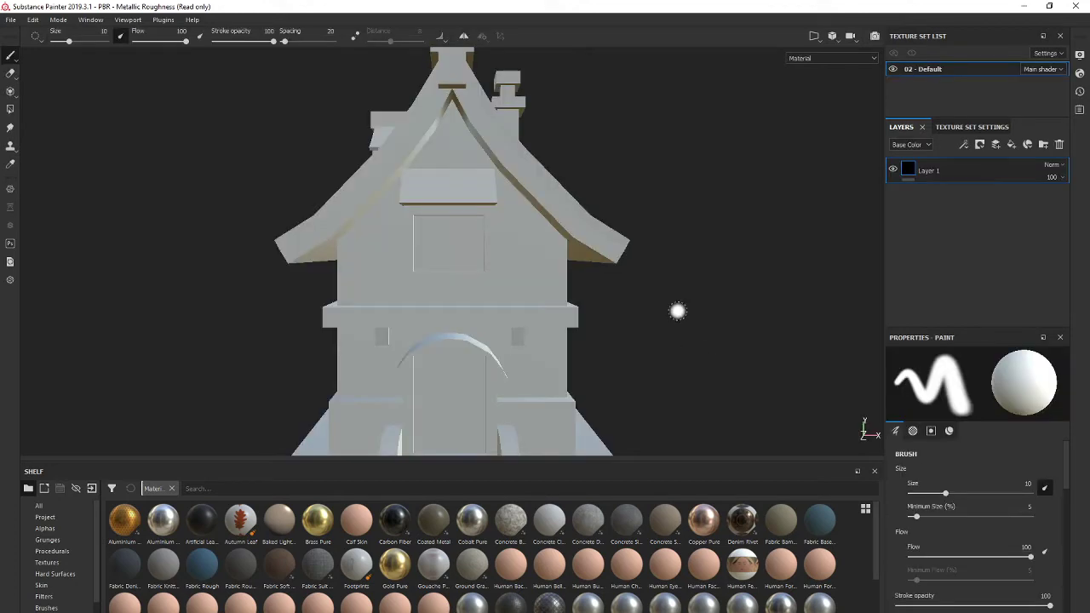
- Examine the imported house mesh from the front, side and above at different distances
scroll(708, 350, "down", 5)
left_click_drag(696, 323, 568, 312, "alt")
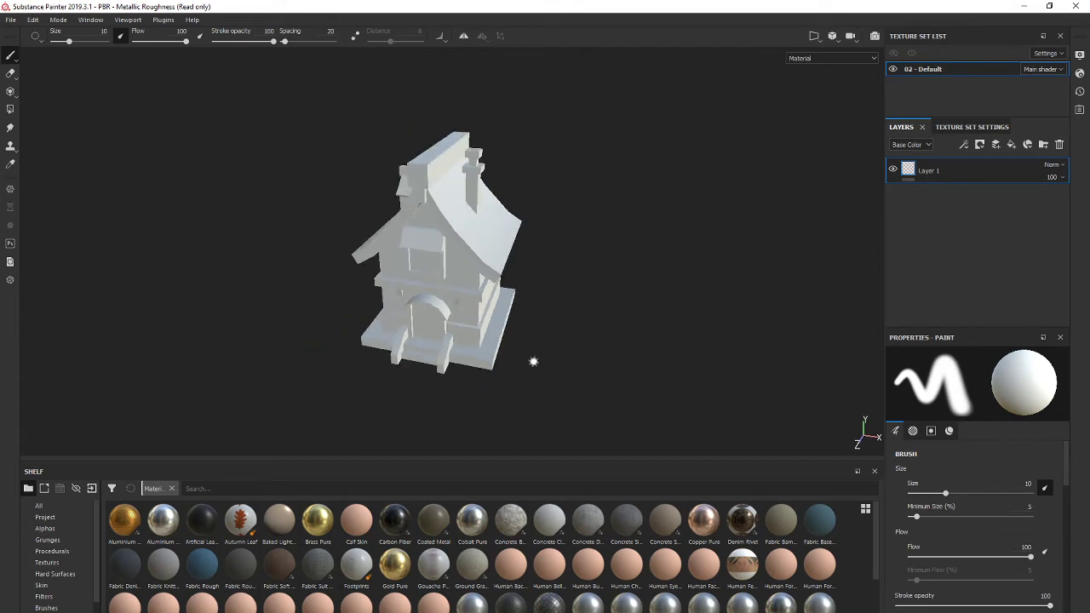
left_click_drag(589, 349, 593, 389, "alt")
scroll(594, 391, "up", 1)
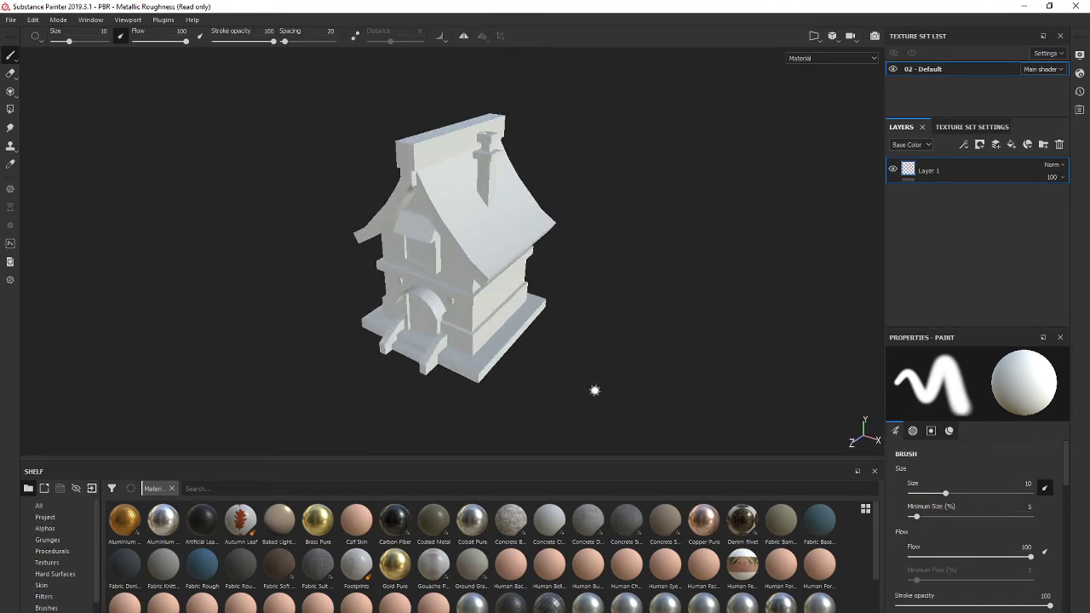
scroll(594, 390, "up", 2)
scroll(594, 390, "down", 2)
middle_click_drag(604, 363, 561, 385, "alt")
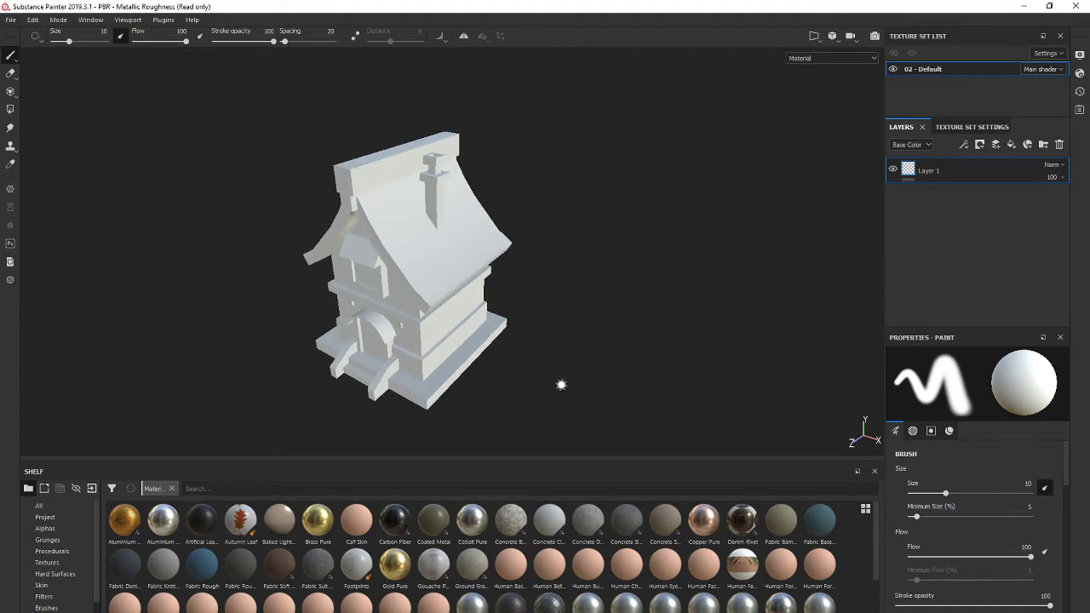
left_click_drag(561, 385, 512, 370, "alt")
scroll(594, 385, "up", 2)
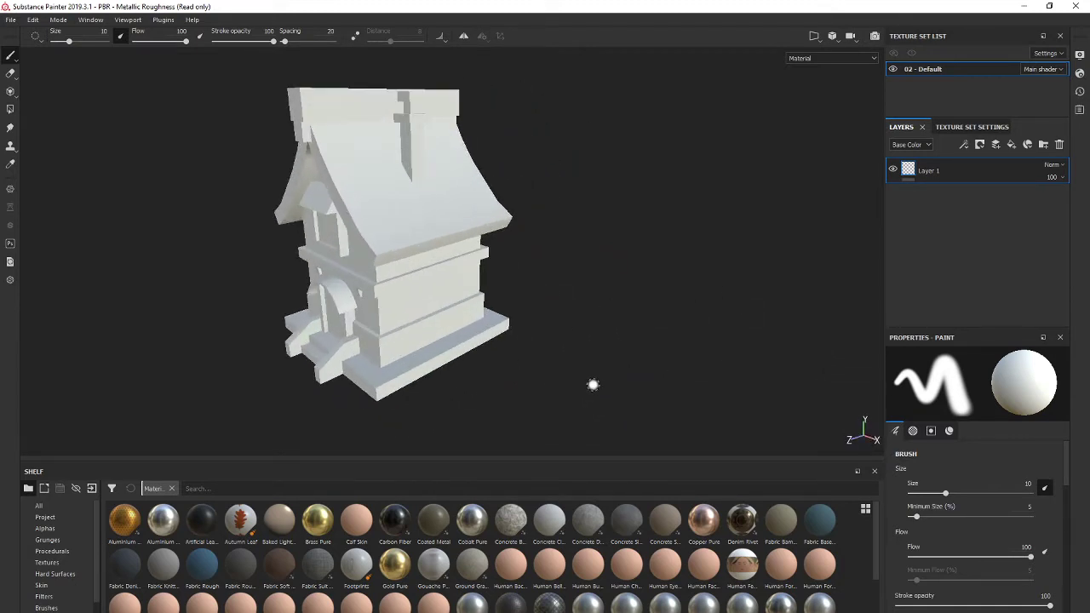
scroll(521, 379, "down", 3)
scroll(528, 374, "up", 1)
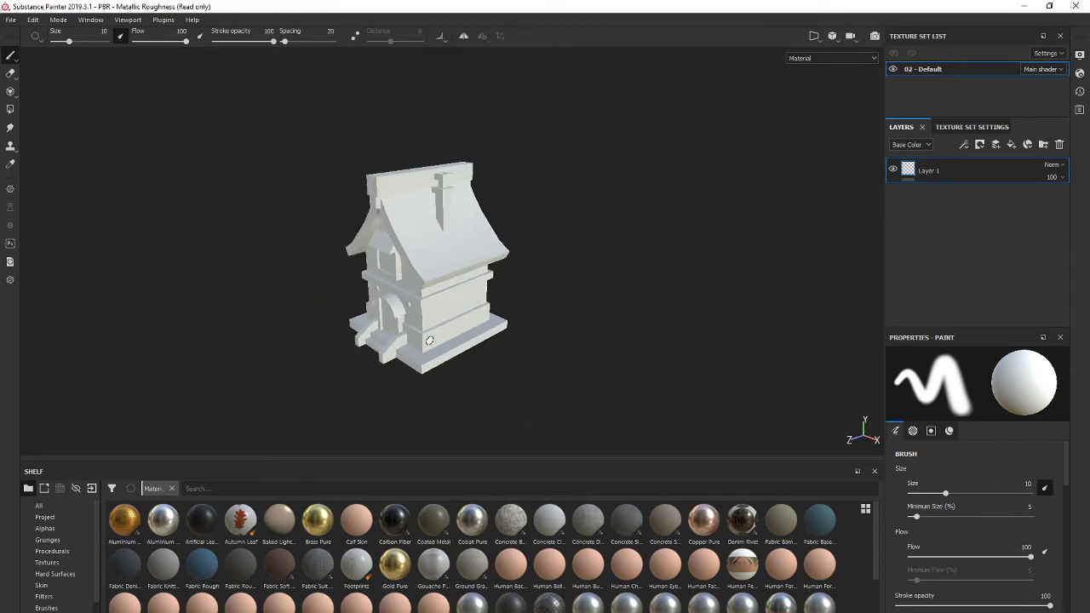
mouse_move(548, 405)
middle_mouse_down("alt")
mouse_move(465, 402)
mouse_move(533, 401)
middle_mouse_up("alt")
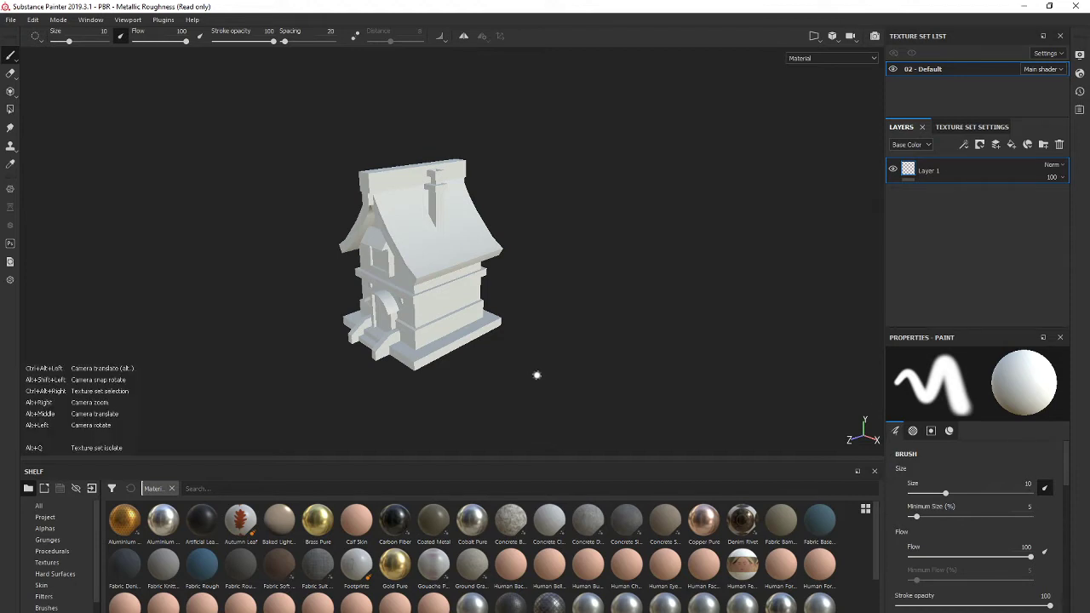
left_click_drag(538, 375, 513, 378, "alt")
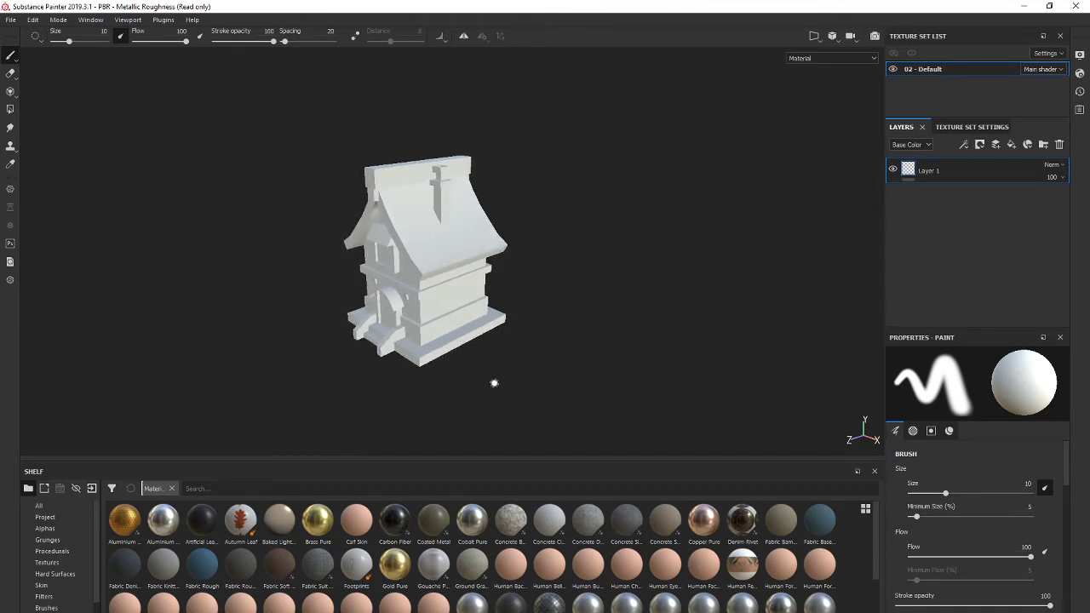
key("alt")
mouse_move(468, 384)
left_mouse_down("alt")
mouse_move(894, 375)
mouse_move(318, 377)
mouse_move(861, 373)
mouse_move(522, 380)
left_mouse_up("alt")
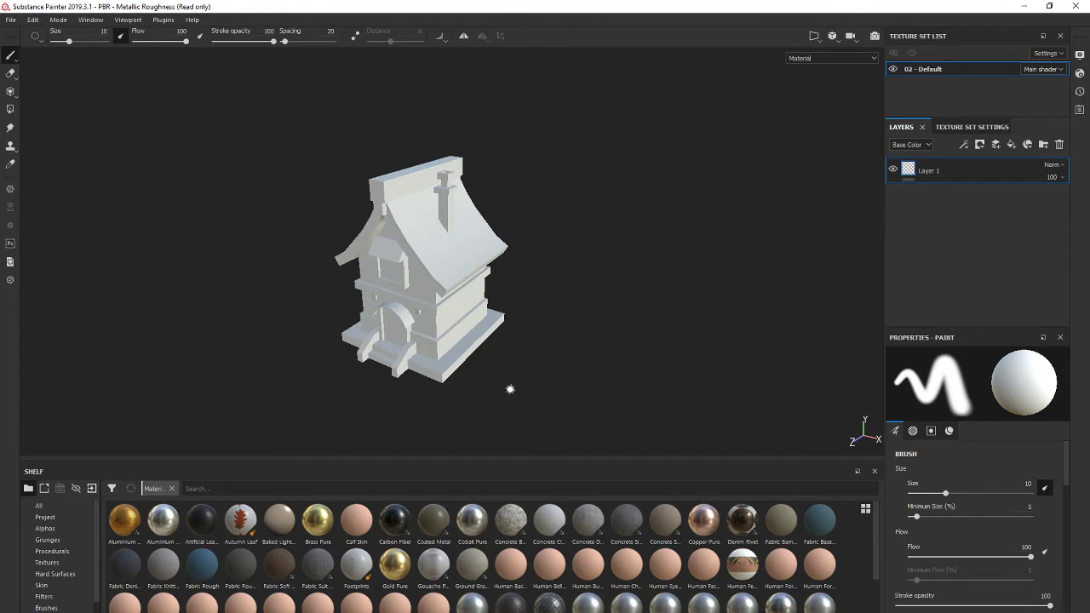
- Reduce the paint brush size to 6.61
right_click(545, 349)
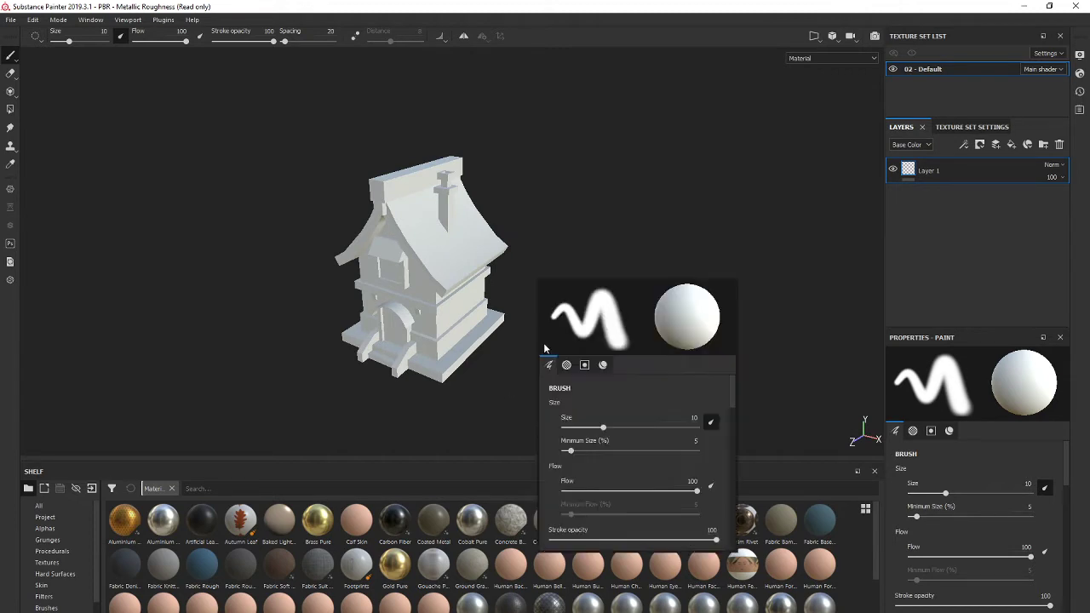
right_click(528, 265)
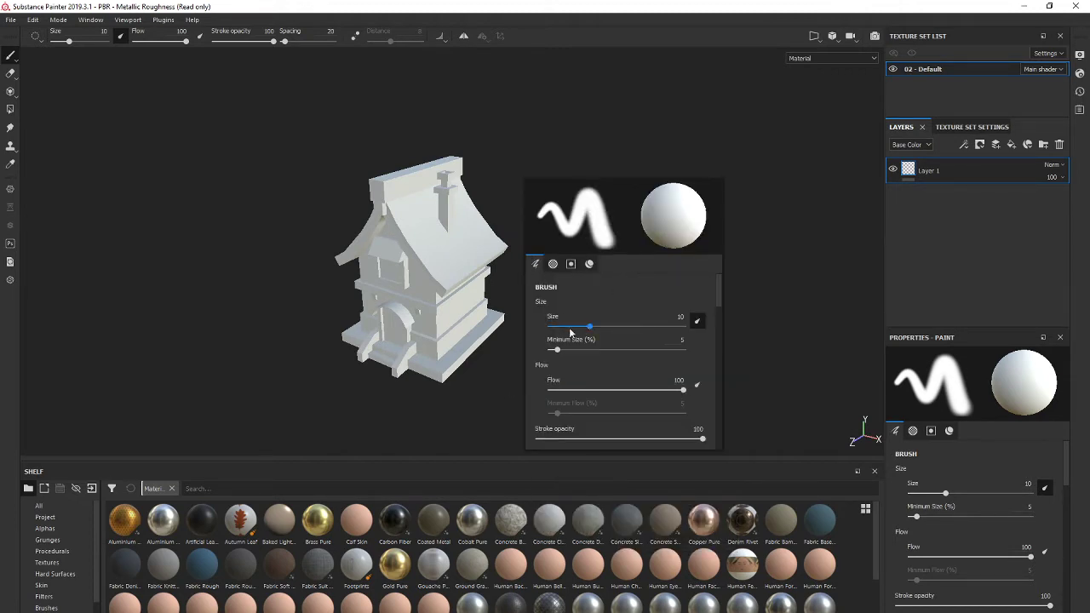
left_click_drag(588, 327, 582, 327)
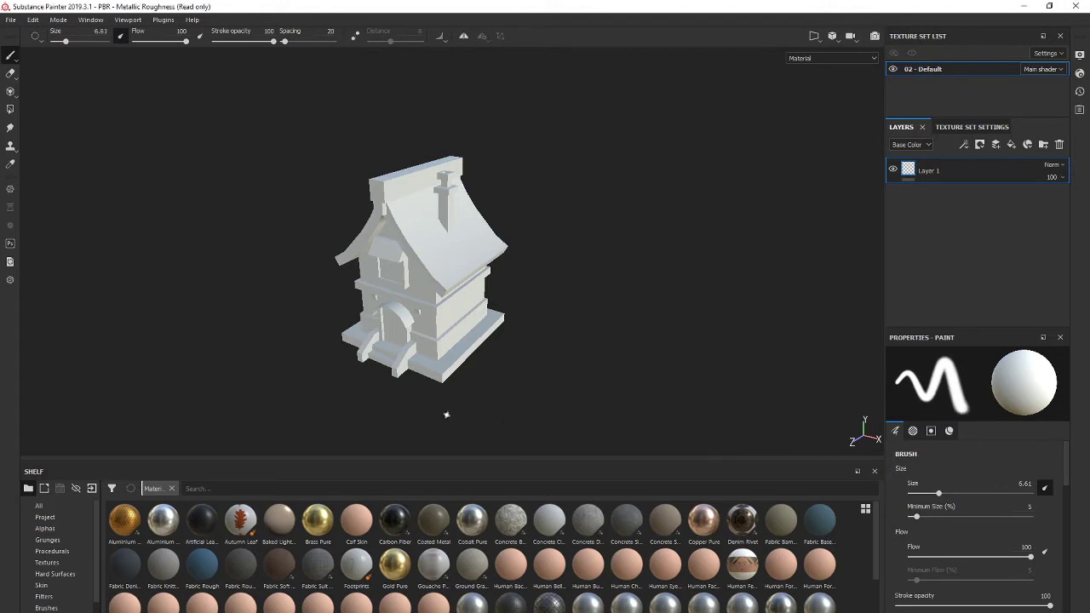
mouse_move(445, 414)
left_mouse_down("alt")
mouse_move(411, 419)
mouse_move(608, 418)
mouse_move(584, 410)
mouse_move(735, 389)
mouse_move(543, 395)
mouse_move(608, 394)
mouse_move(560, 386)
left_mouse_up("alt")
middle_click_drag(560, 386, 590, 372, "alt")
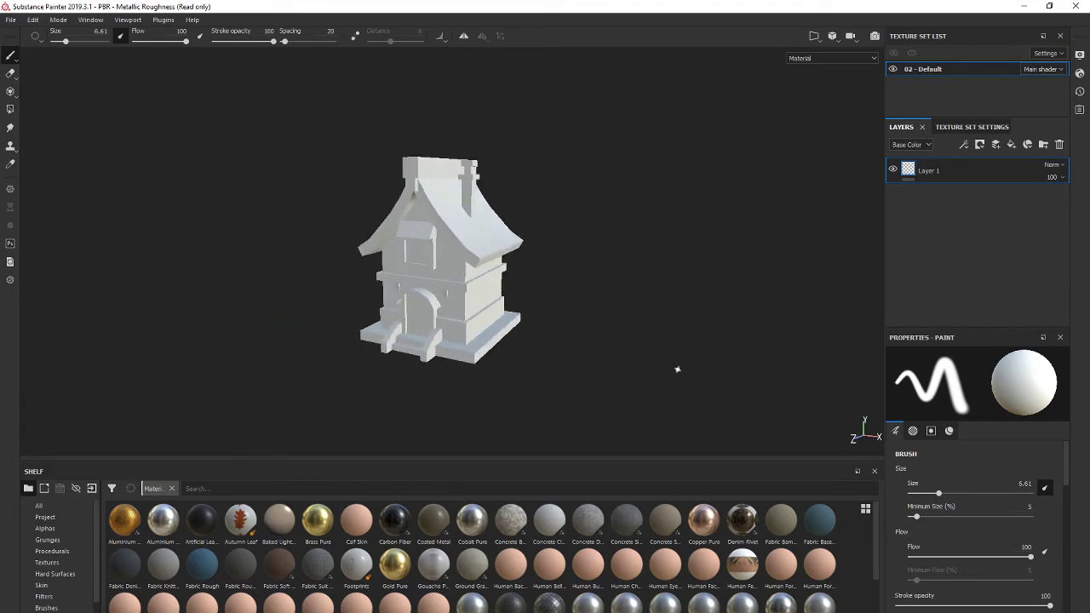
mouse_move(648, 364)
left_mouse_down("alt")
mouse_move(545, 365)
mouse_move(645, 365)
left_mouse_up("alt")
mouse_move(645, 365)
middle_mouse_down("alt")
mouse_move(509, 365)
mouse_move(659, 366)
middle_mouse_up("alt")
left_click_drag(659, 365, 463, 364, "alt")
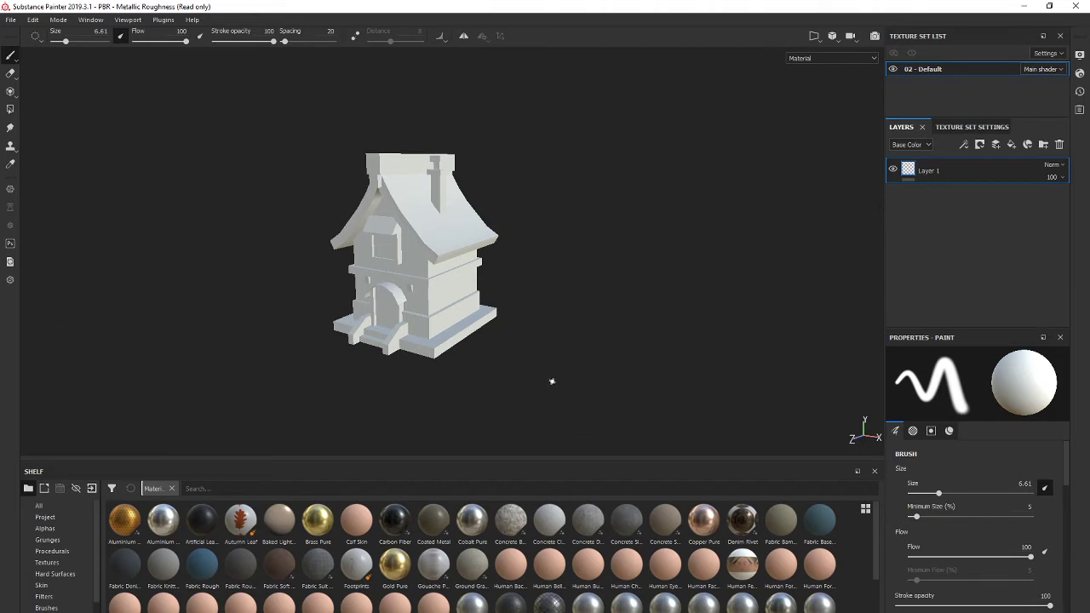
left_click_drag(556, 375, 516, 385, "alt")
left_click_drag(548, 293, 536, 269, "alt")
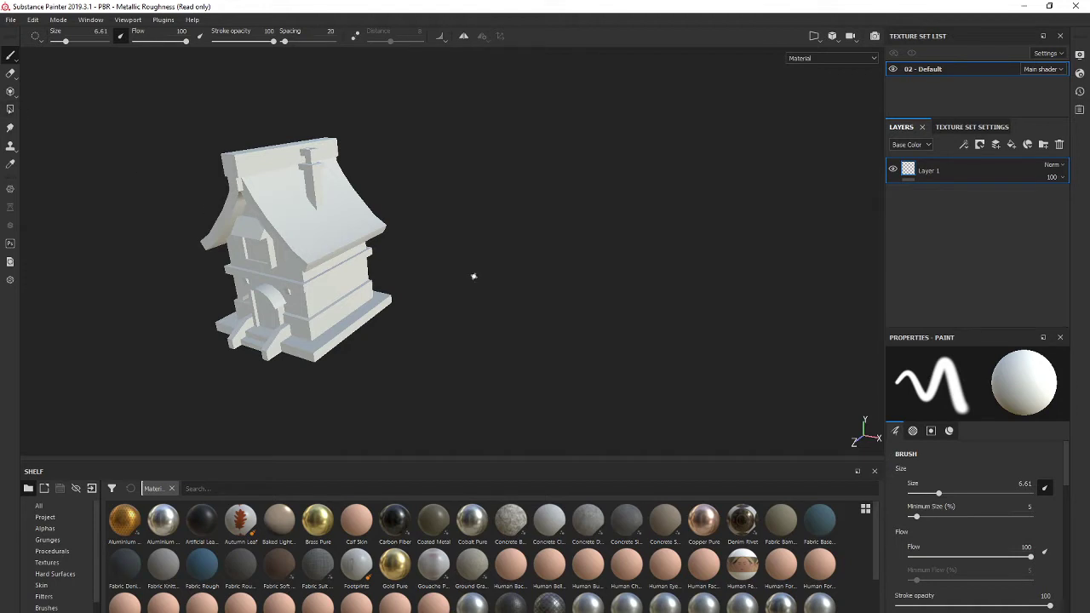
- Paint a test stroke on the roof slope beside the dormer and undo it
left_click_drag(434, 334, 746, 325, "alt")
left_click_drag(375, 224, 377, 244)
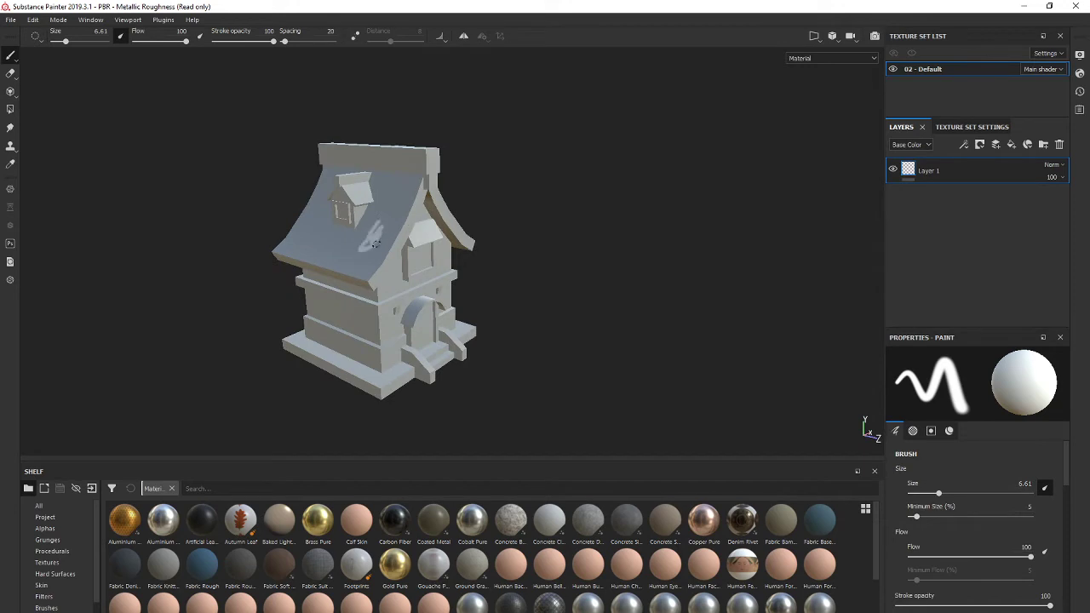
key("ctrl+z")
- Set the paint brush size to 12.22
left_click_drag(638, 312, 739, 316, "alt")
left_click_drag(584, 308, 557, 295, "alt")
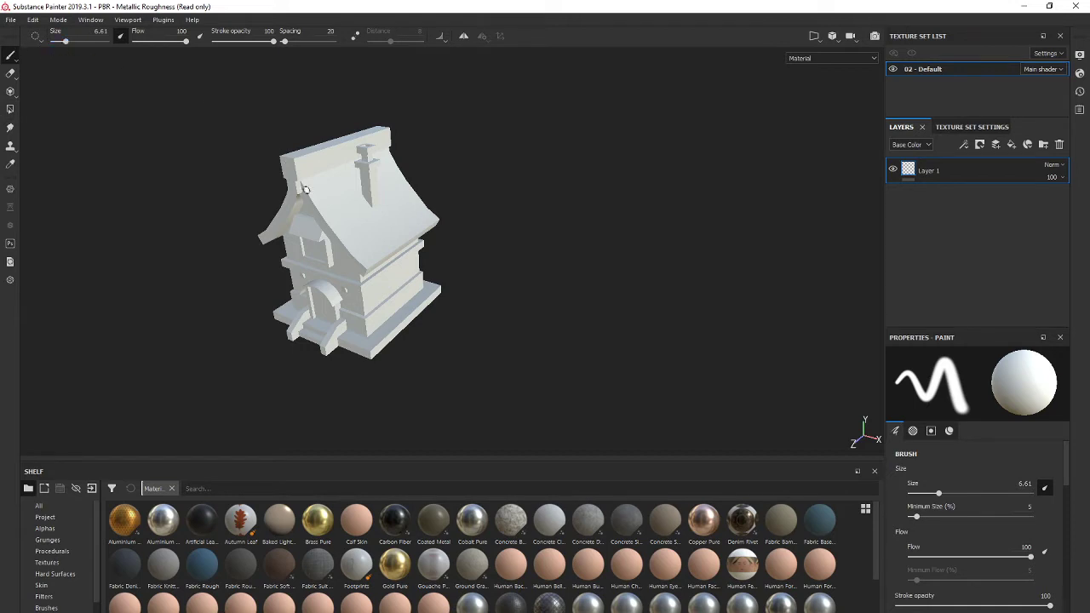
left_click_drag(67, 43, 83, 41)
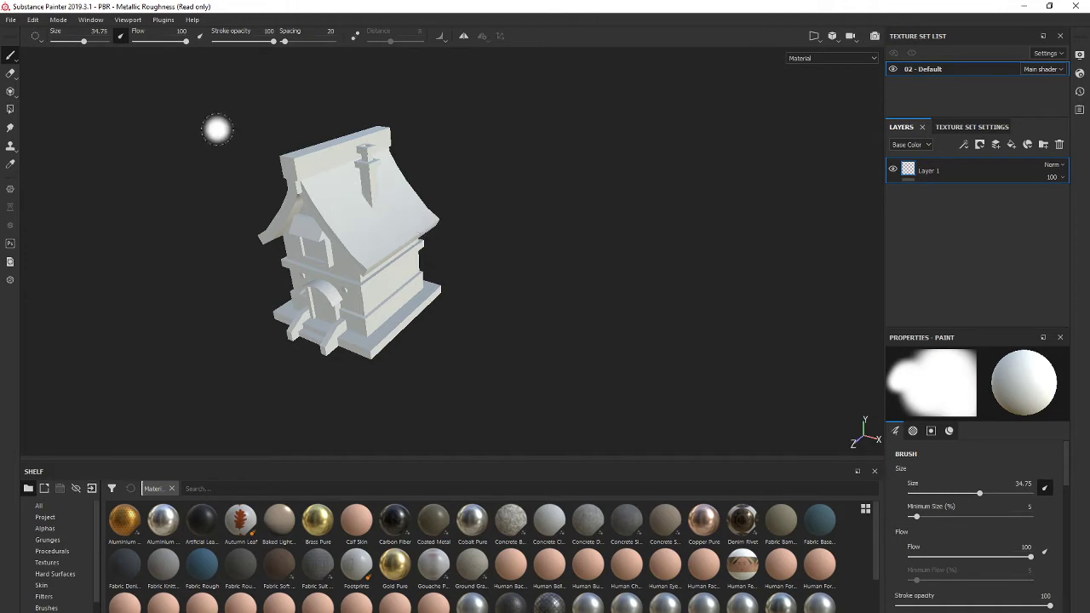
key("bracketleft")
key("bracketleft")
key("bracketleft")
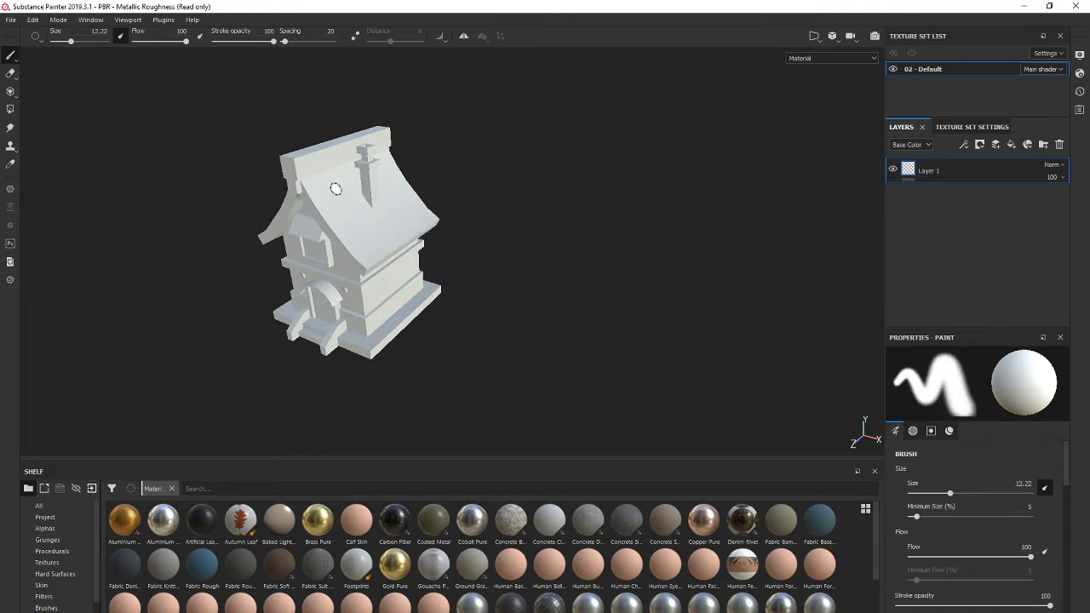
- Paint a test stroke down the roof slope beside the chimney and undo it
mouse_move(333, 180)
left_mouse_down()
mouse_move(360, 220)
mouse_move(390, 202)
mouse_move(366, 237)
mouse_move(380, 242)
left_mouse_up()
key("ctrl+z")
mouse_move(474, 205)
left_mouse_down("alt")
mouse_move(243, 221)
mouse_move(481, 212)
mouse_move(543, 255)
mouse_move(803, 212)
mouse_move(548, 234)
mouse_move(557, 253)
mouse_move(546, 254)
left_mouse_up("alt")
scroll(473, 211, "up", 3)
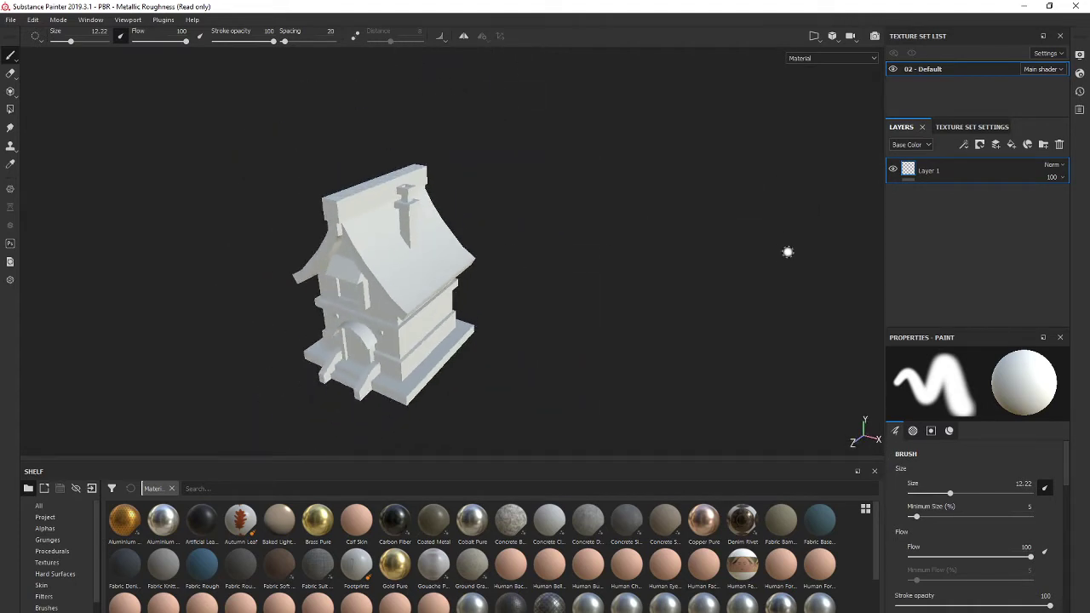
left_click_drag(715, 250, 648, 230, "alt")
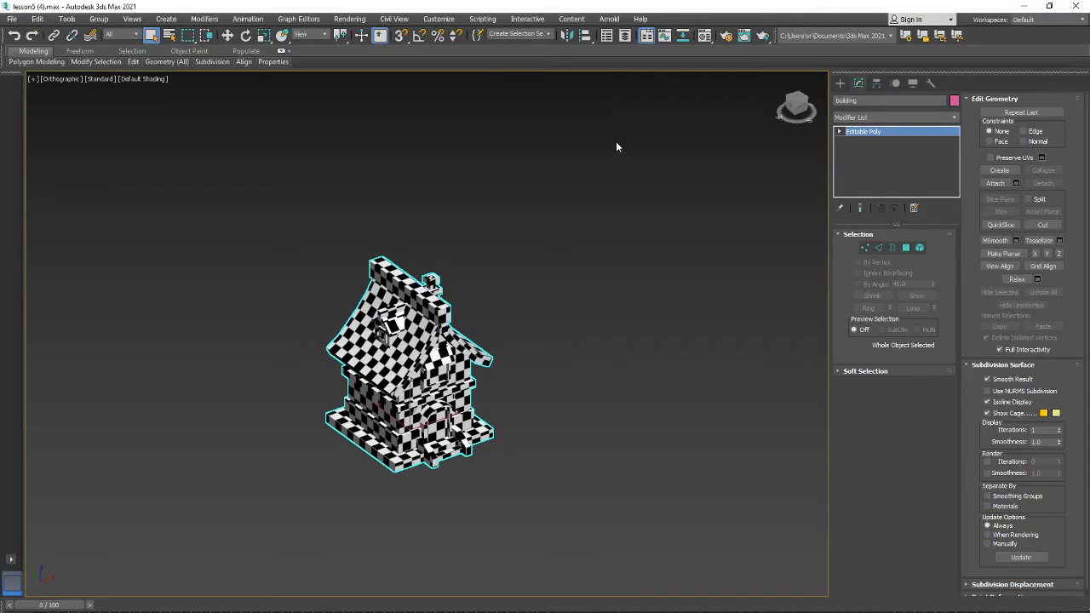
- Open the Material Editor in 3ds Max and place it beside the checkered building
middle_click_drag(621, 184, 473, 174, "alt")
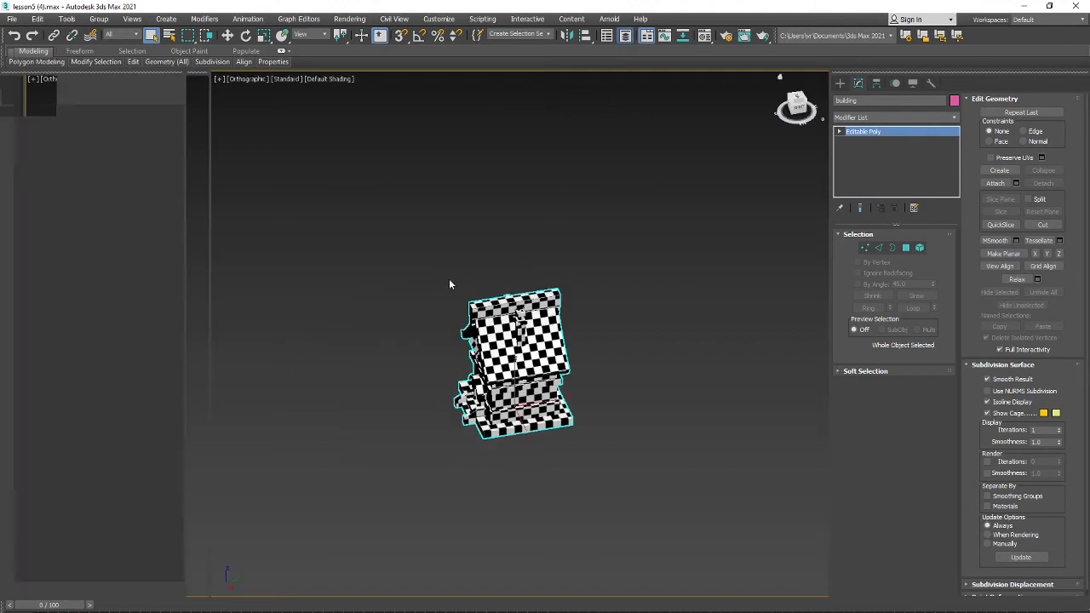
middle_click_drag(541, 244, 502, 225)
key("m")
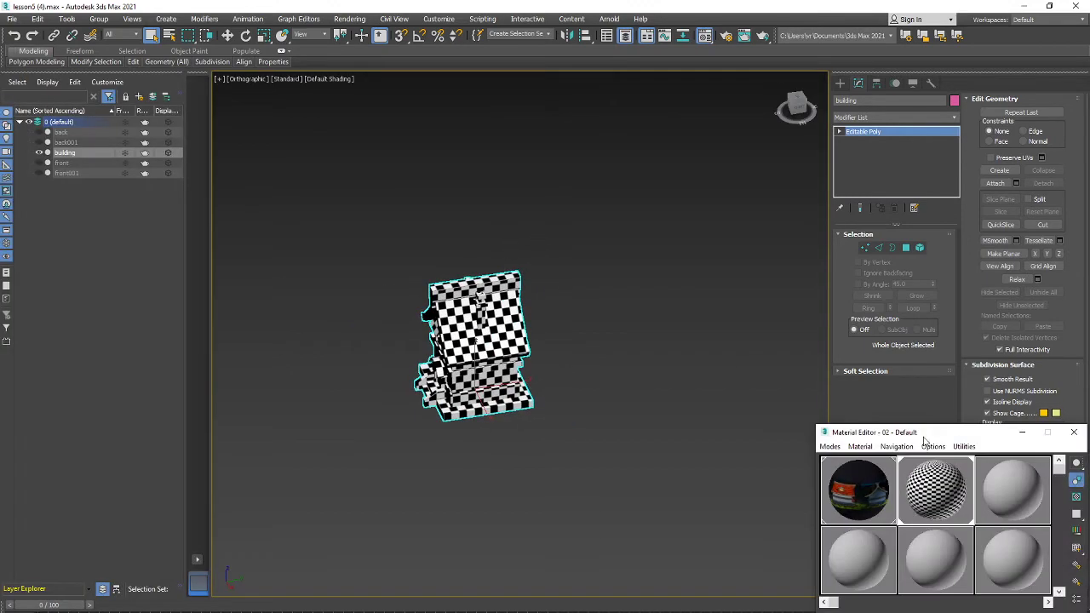
left_click_drag(905, 431, 659, 128)
middle_click_drag(447, 308, 496, 307, "alt")
scroll(502, 303, "up", 3)
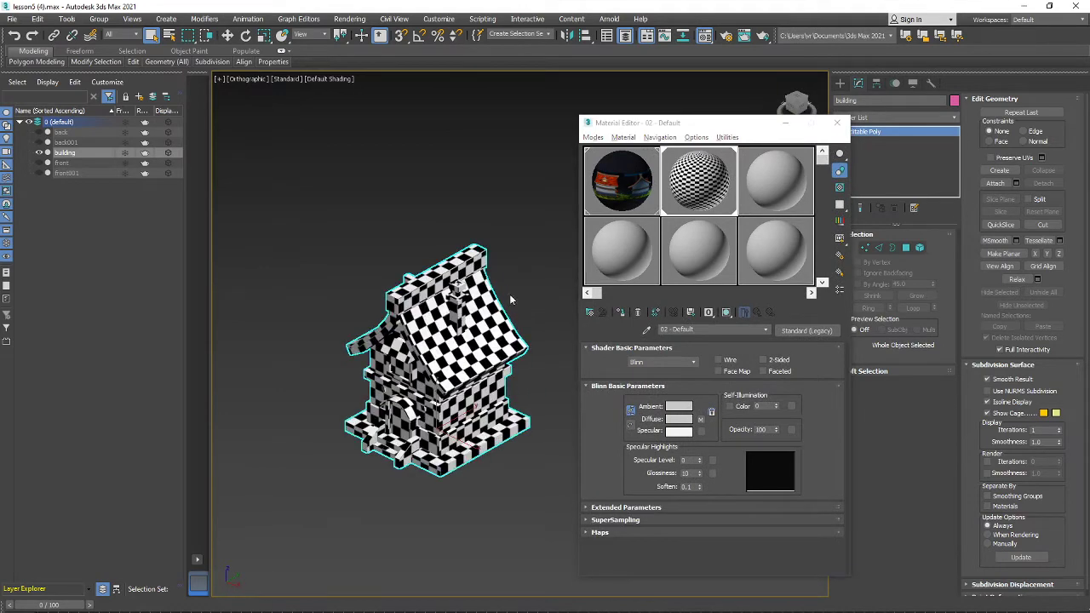
- Assign the blank 03 - Default material to the building and rename that material asas
left_click(777, 187)
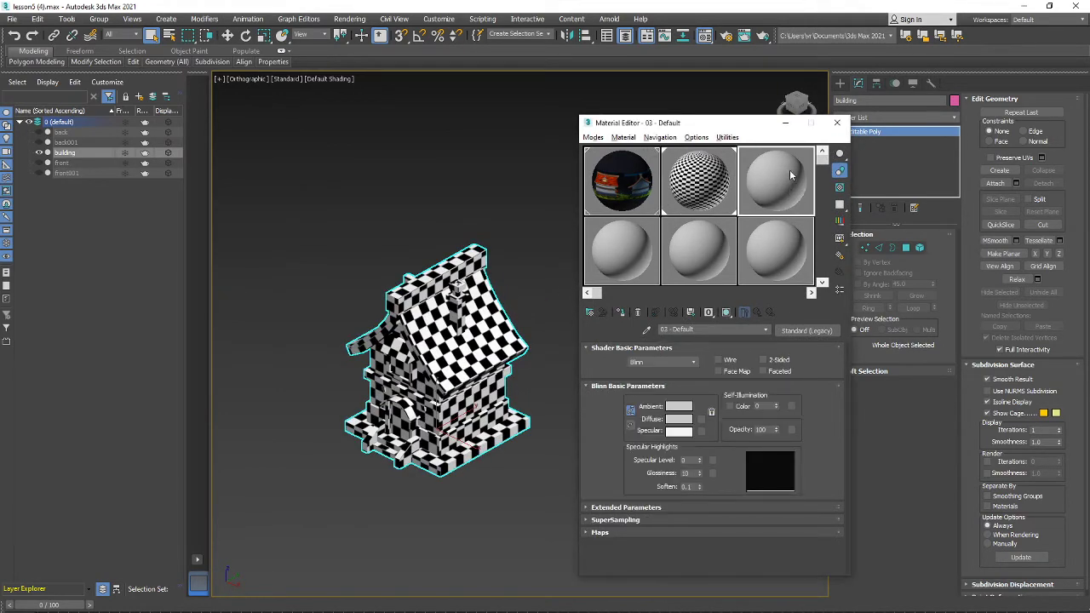
left_click_drag(508, 383, 447, 362)
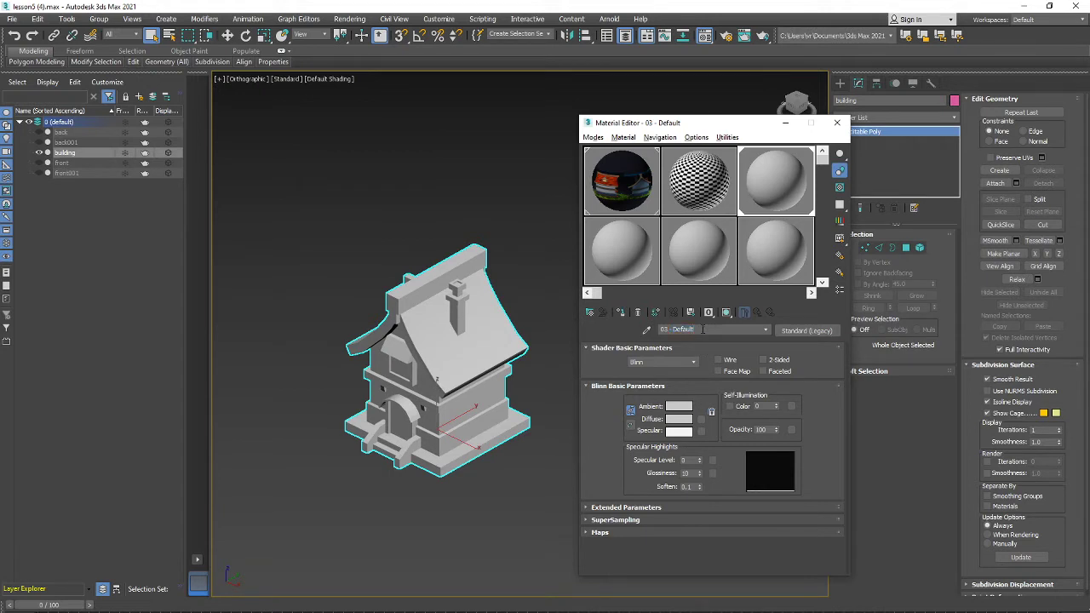
left_click_drag(703, 330, 644, 331)
type("asas")
- Switch to Substance Painter and rename the 02 - Default texture set to house_texturing
mouse_move(198, 582)
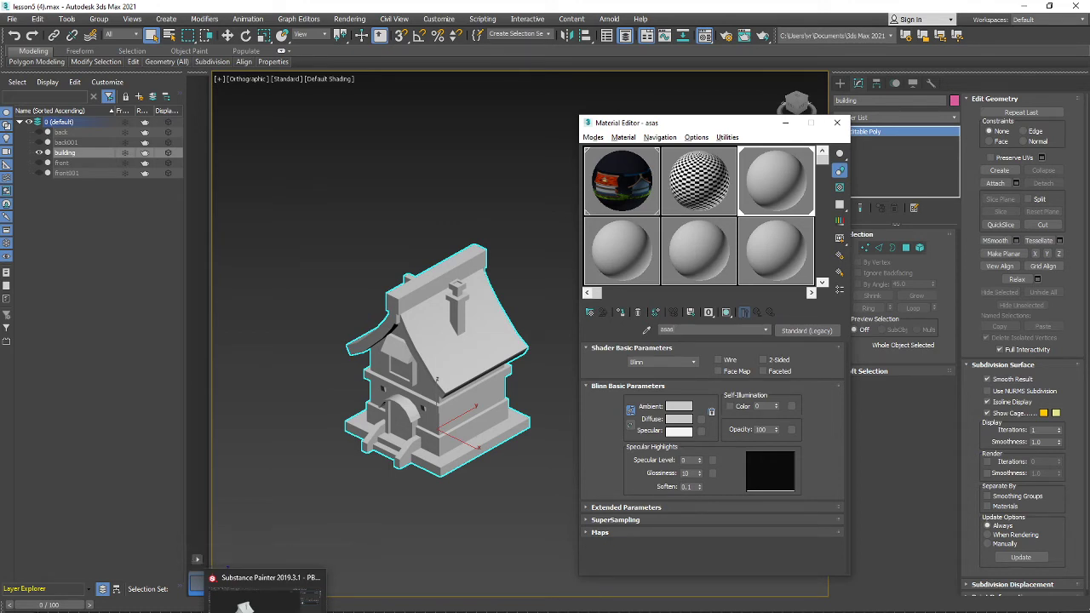
left_click(245, 601)
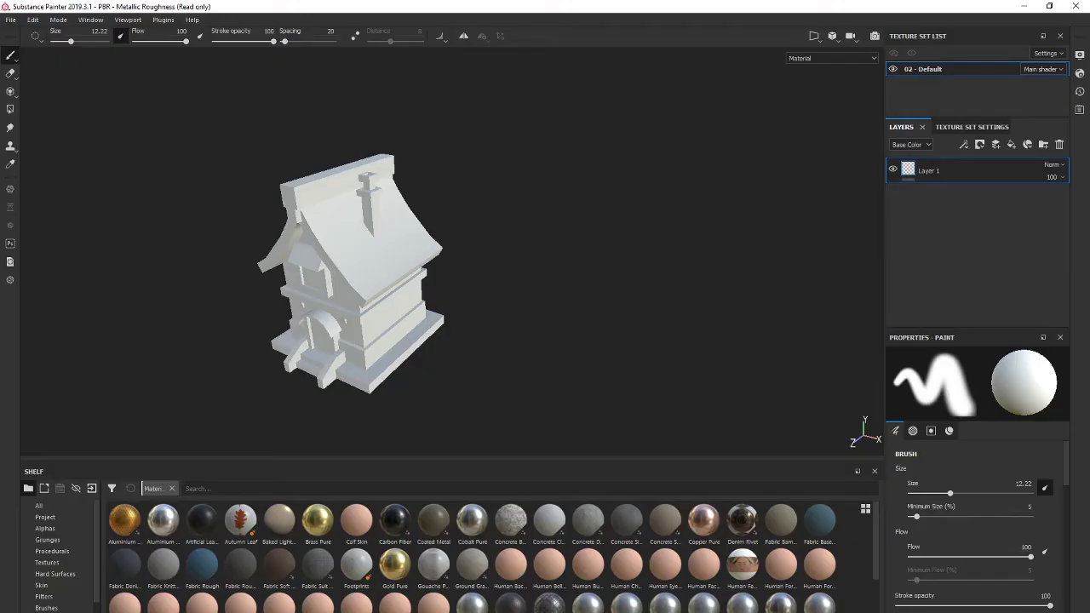
double_click(929, 69)
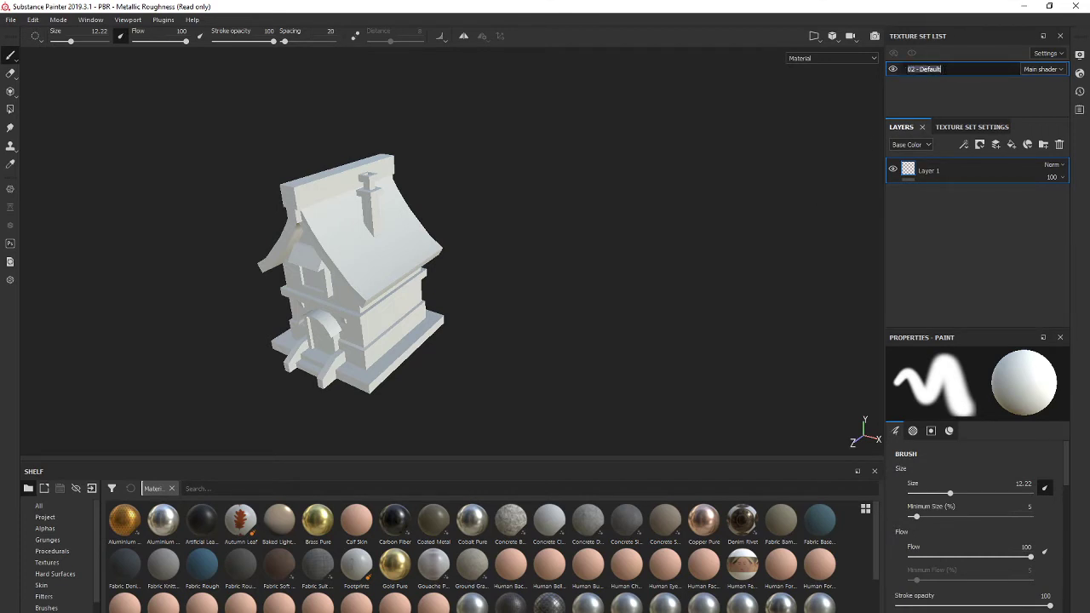
type("house_texturing")
key("Return")
- Toggle the visibility of the house_texturing texture set off and on to check which geometry it controls
mouse_move(588, 318)
left_mouse_down("alt")
mouse_move(485, 295)
mouse_move(652, 310)
mouse_move(607, 330)
left_mouse_up("alt")
left_click(893, 69)
left_click(893, 69)
left_click(893, 69)
left_click(892, 69)
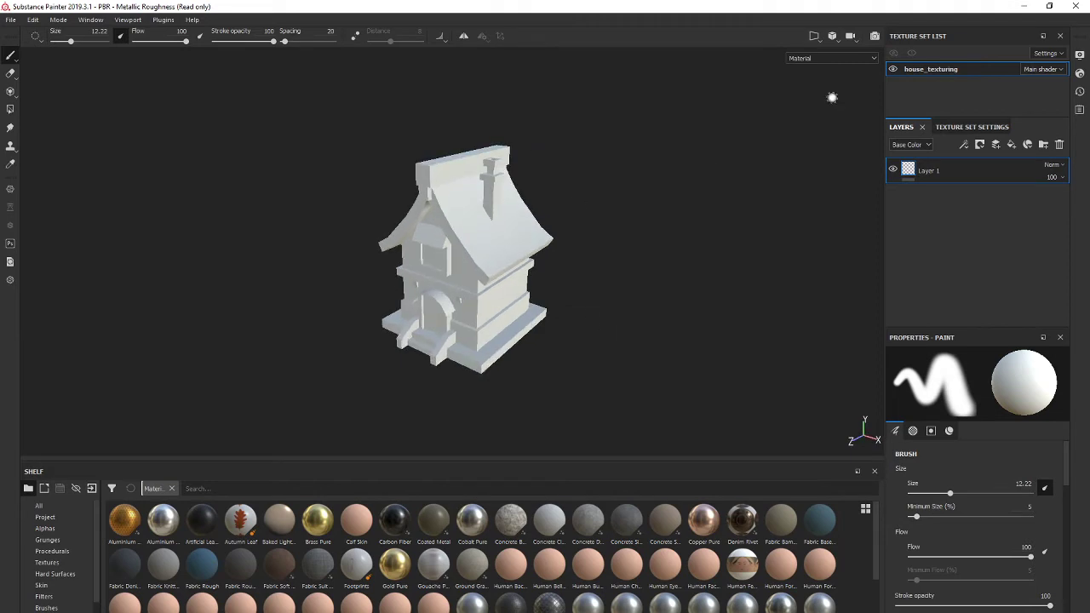
left_click_drag(604, 266, 576, 260, "alt")
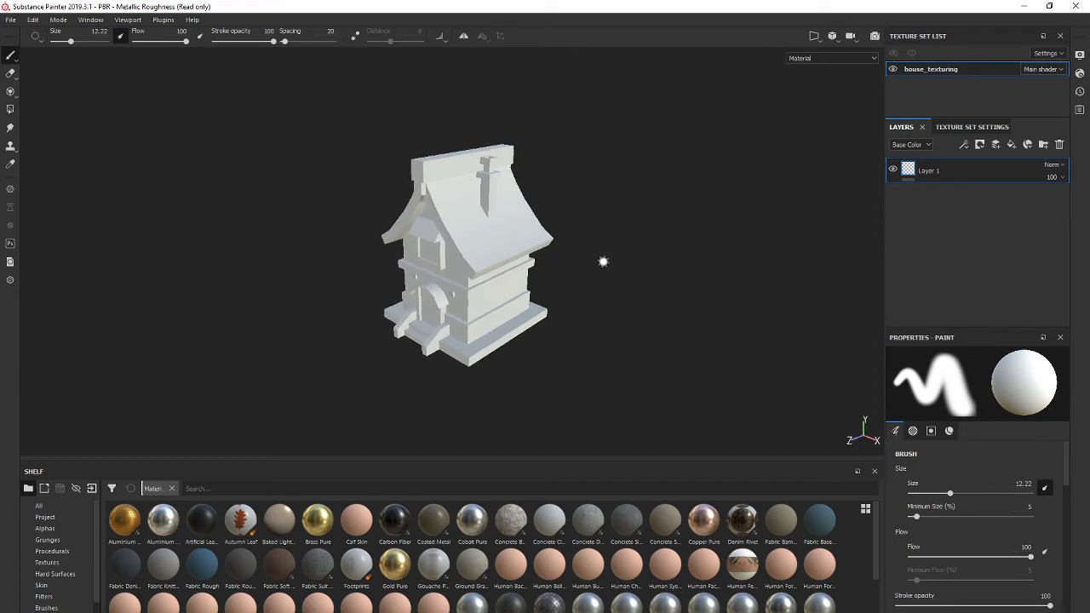
middle_click_drag(718, 272, 689, 290, "alt")
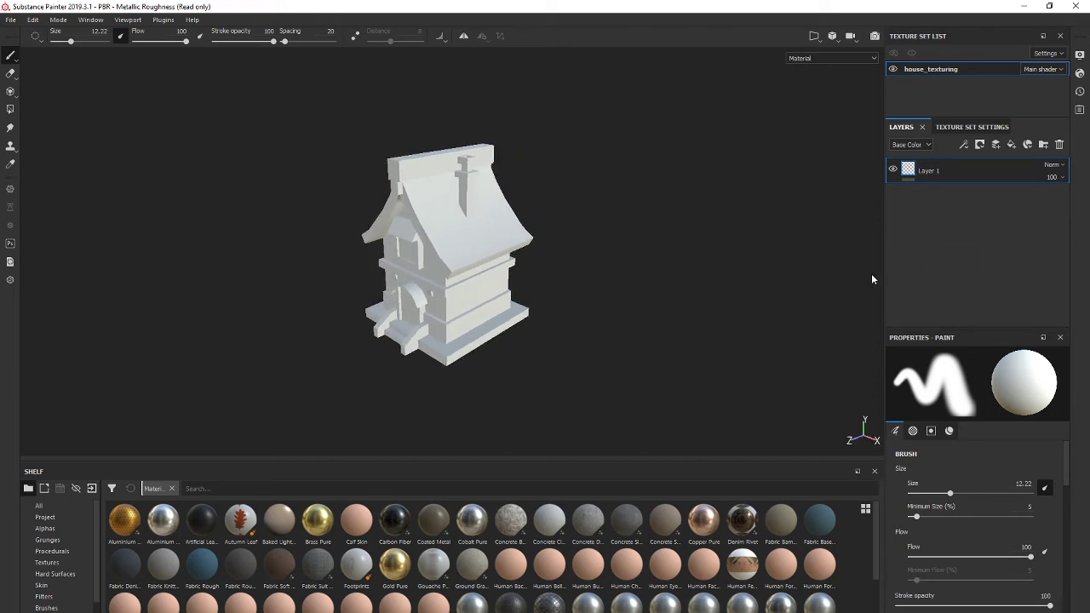
mouse_move(505, 371)
left_mouse_down("alt")
mouse_move(815, 341)
mouse_move(672, 281)
mouse_move(597, 316)
mouse_move(570, 356)
left_mouse_up("alt")
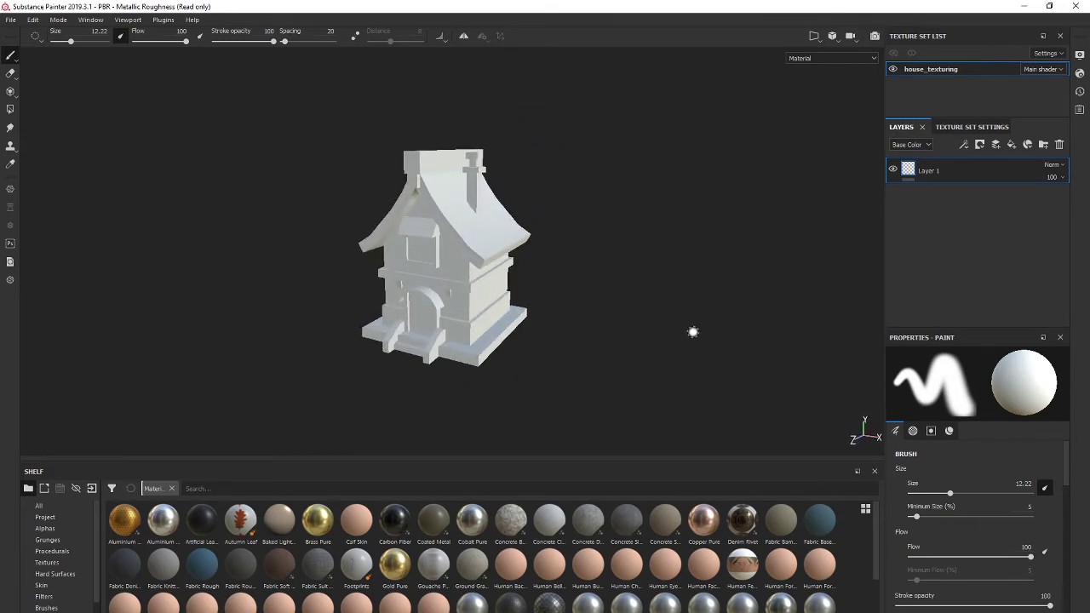
mouse_move(677, 301)
left_mouse_down("alt")
mouse_move(633, 311)
mouse_move(787, 310)
mouse_move(433, 382)
left_mouse_up("alt")
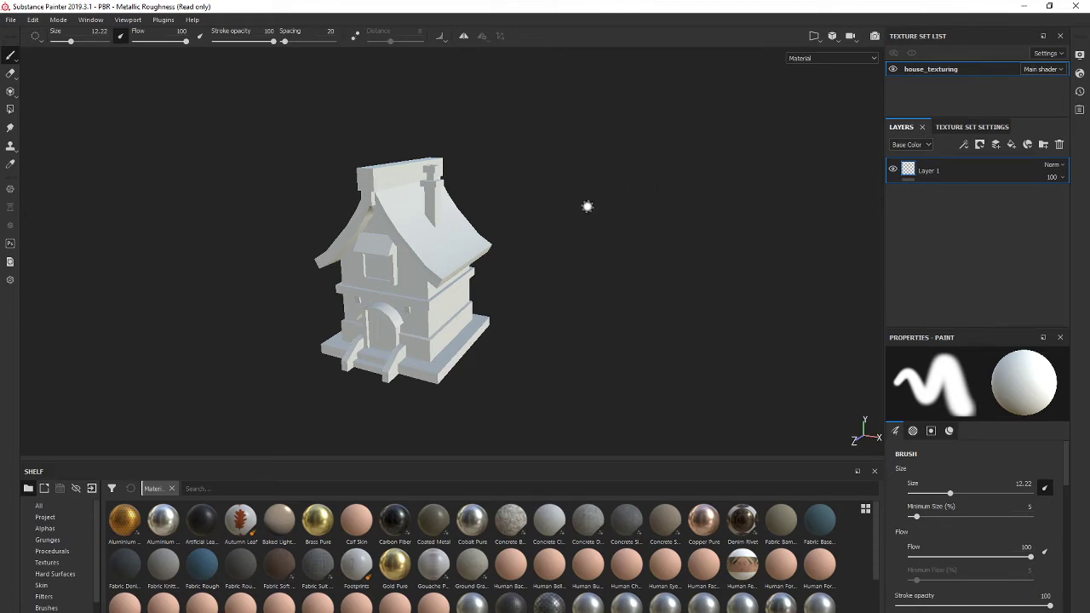
left_click_drag(587, 204, 561, 218, "alt")
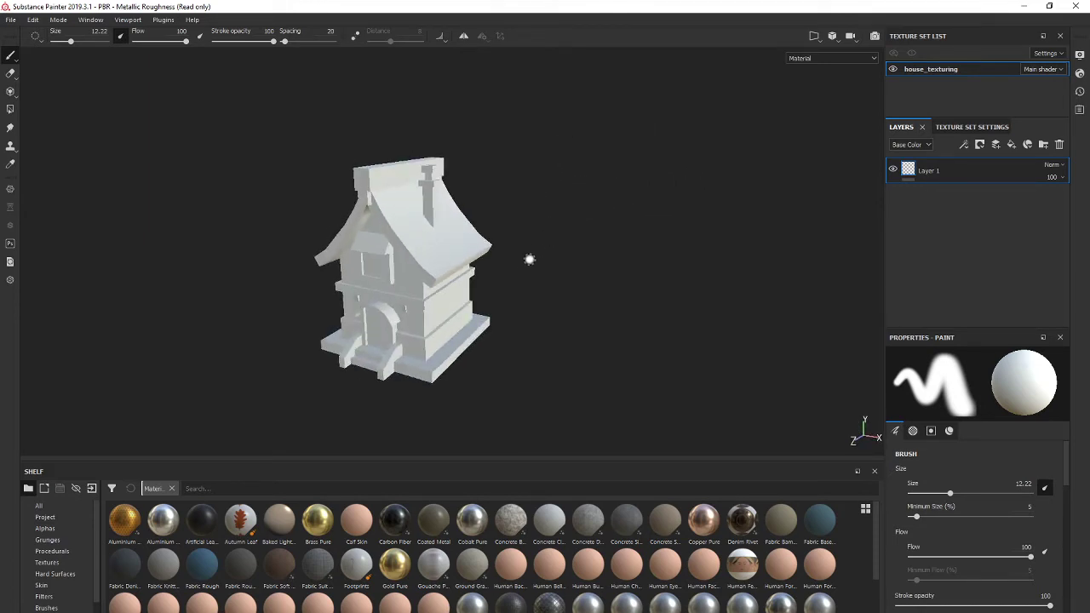
scroll(518, 260, "down", 3)
scroll(514, 259, "up", 3)
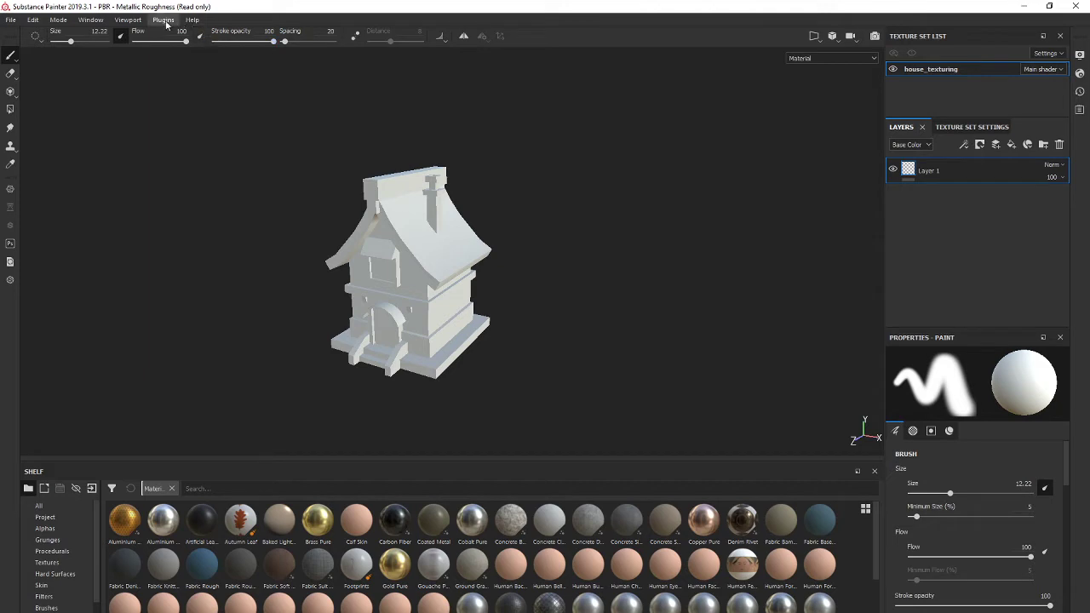
- Hide the Layers view, restore it, and bring the layer stack back to the front
left_click(135, 20)
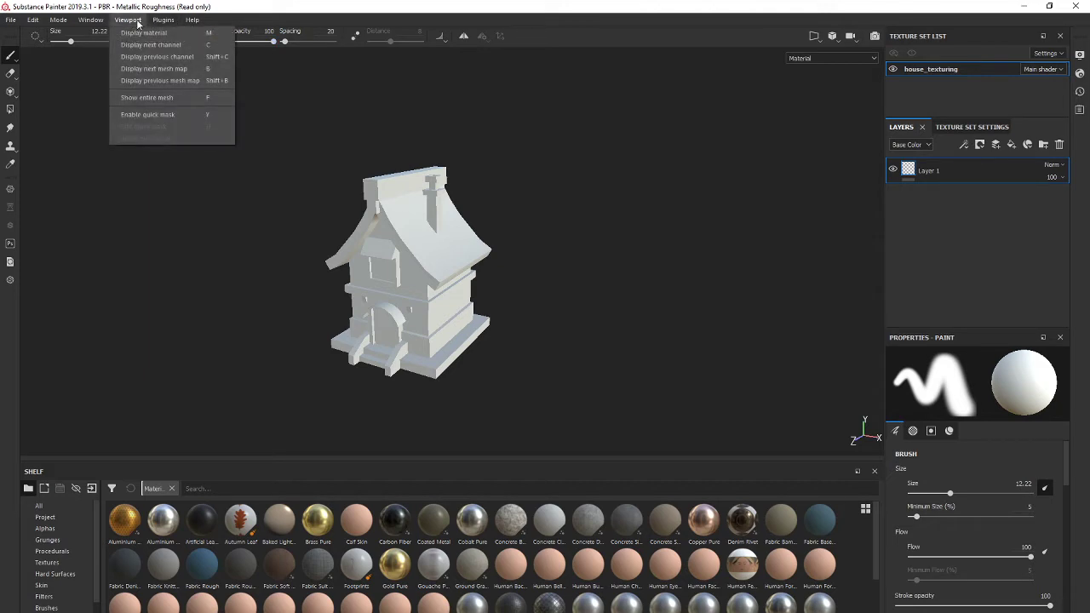
mouse_move(105, 22)
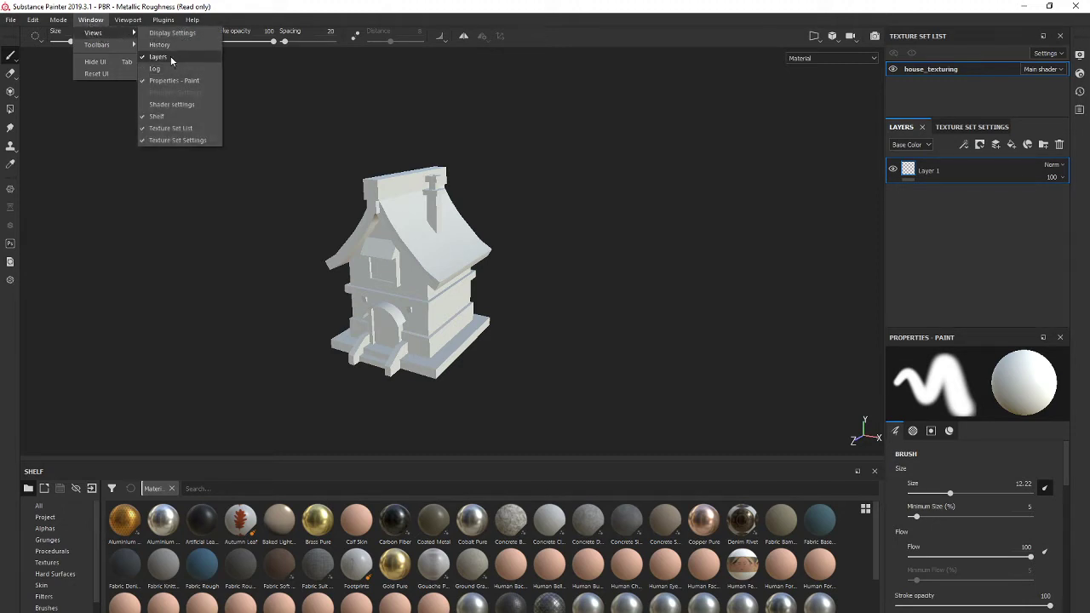
left_click(170, 56)
left_click(91, 20)
mouse_move(98, 40)
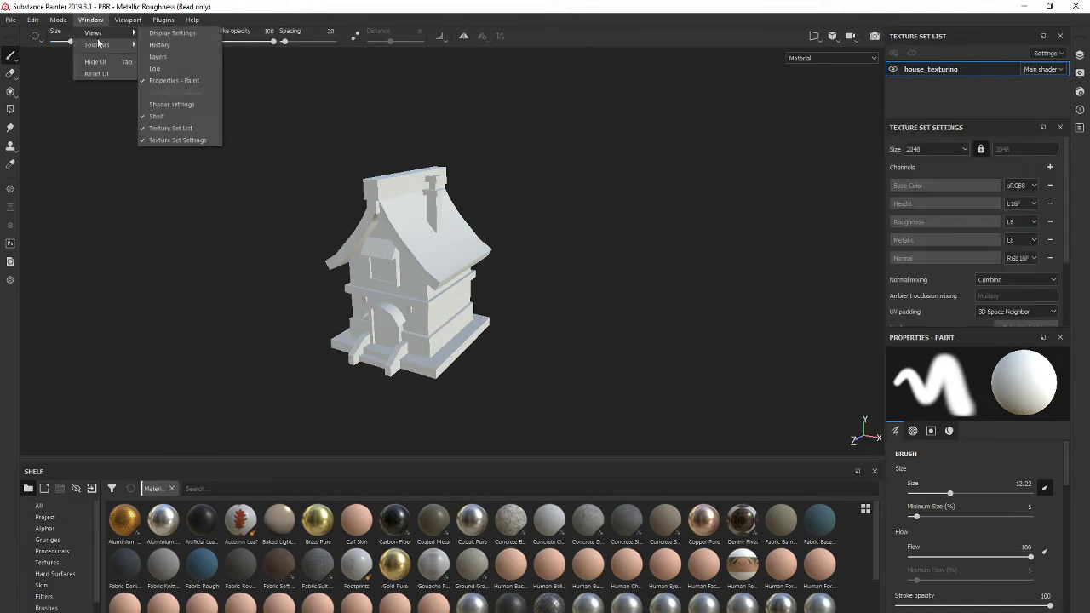
left_click(162, 57)
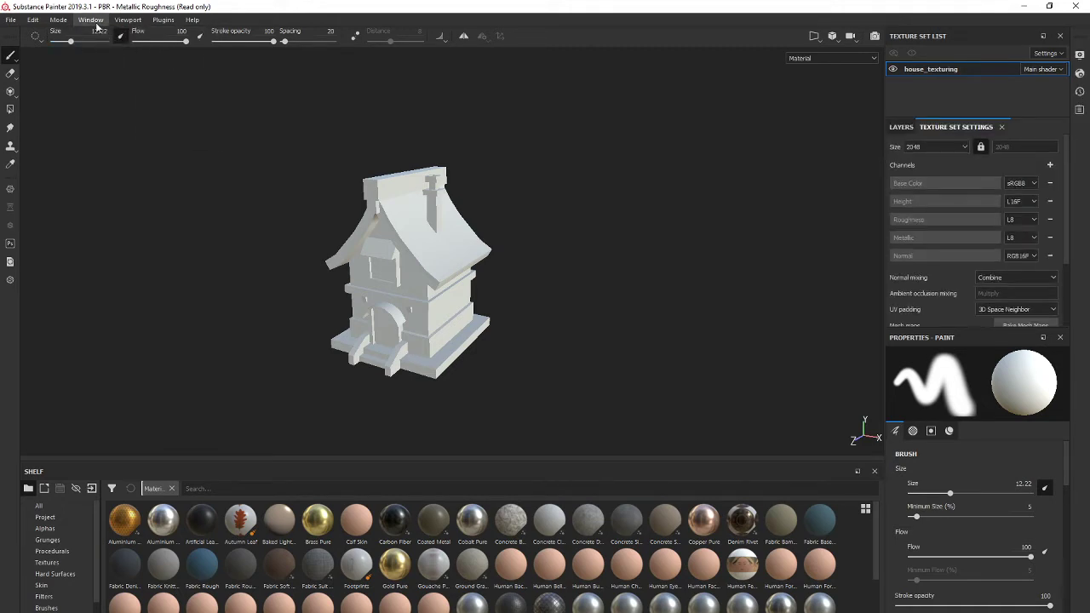
left_click(898, 128)
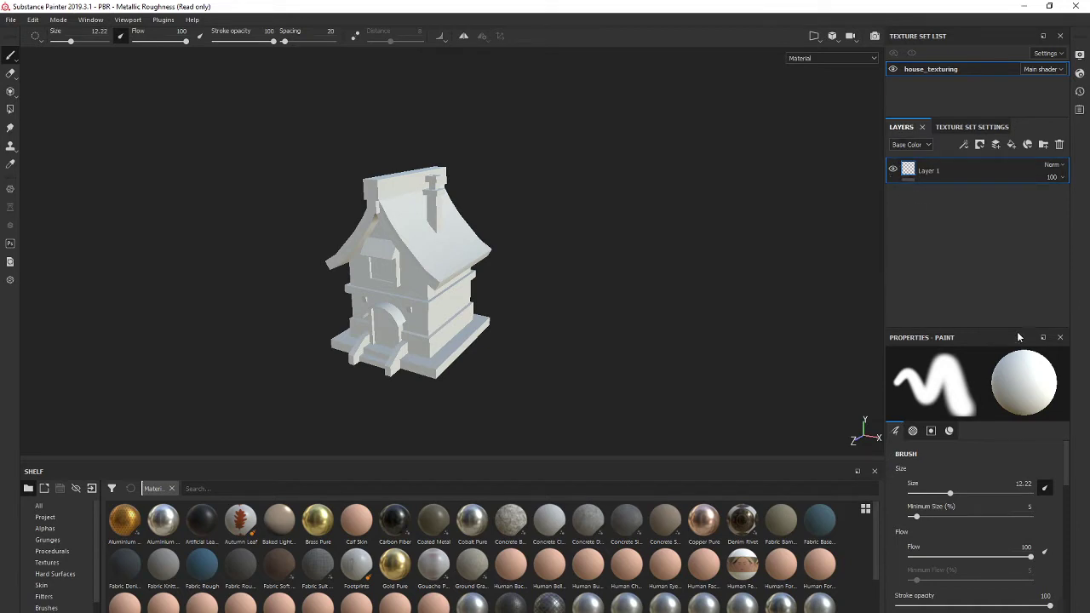
- Widen the side panels and give the layer stack more height by shrinking the paint properties area
left_click_drag(883, 309, 800, 308)
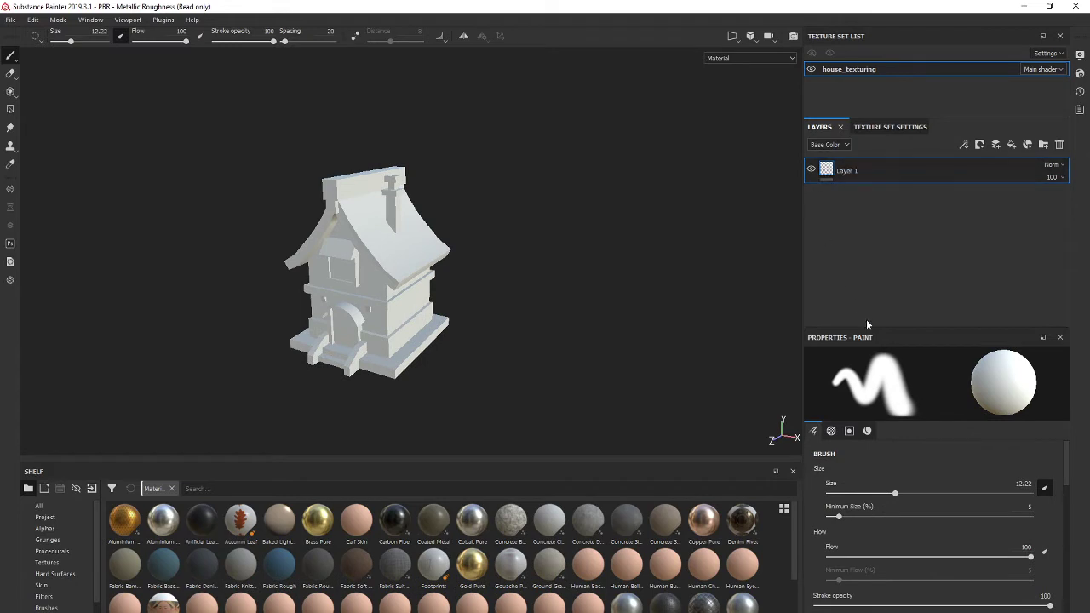
left_click_drag(979, 328, 971, 492)
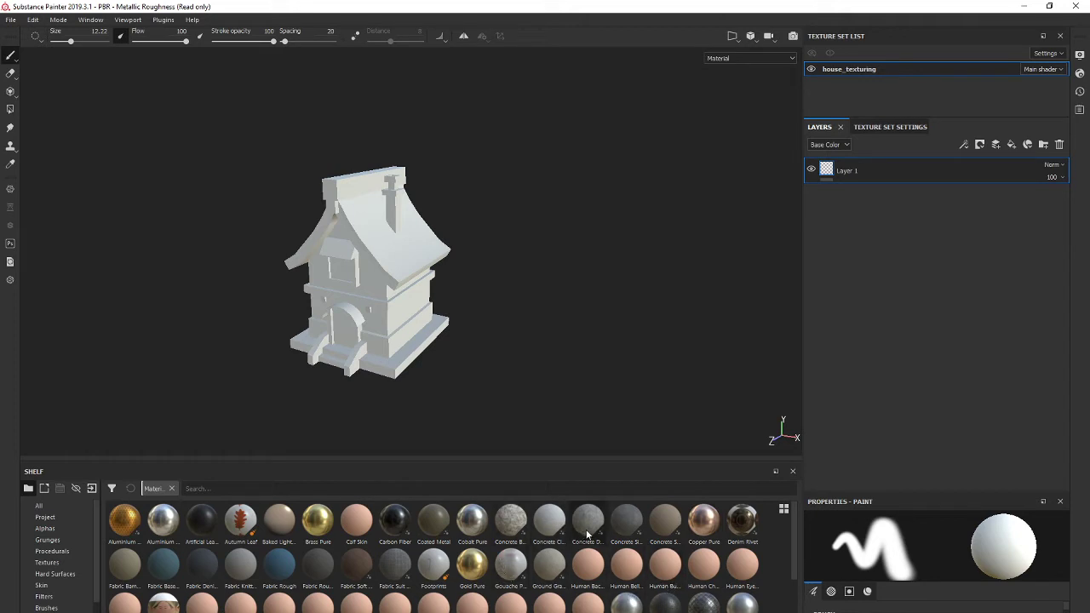
- Add the Concrete Dusty material as a layer above Layer 1, keeping Base Color as the displayed channel
mouse_move(553, 534)
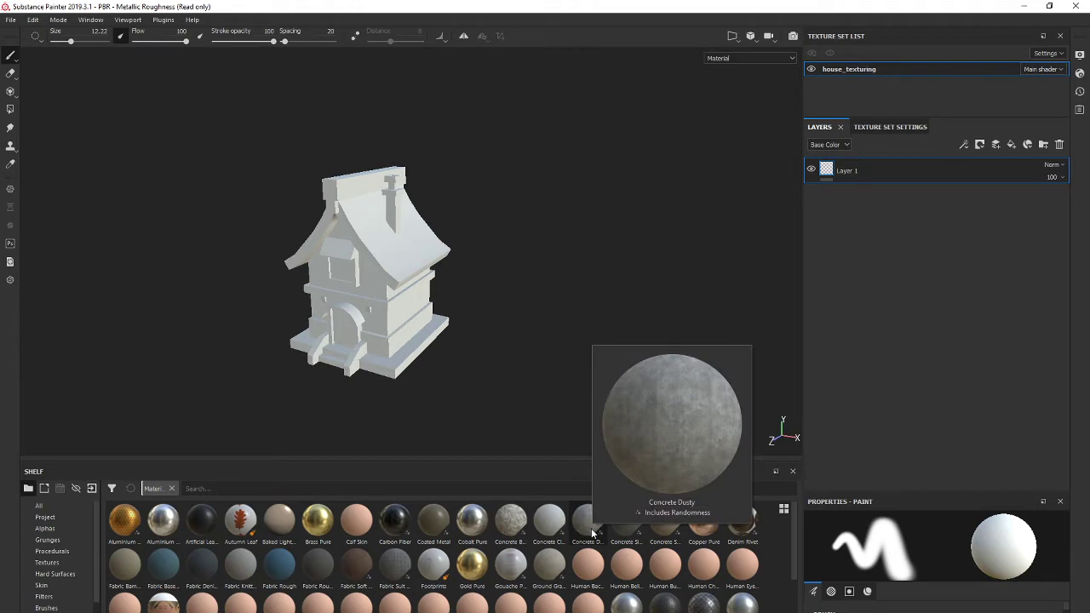
left_click_drag(593, 534, 866, 168)
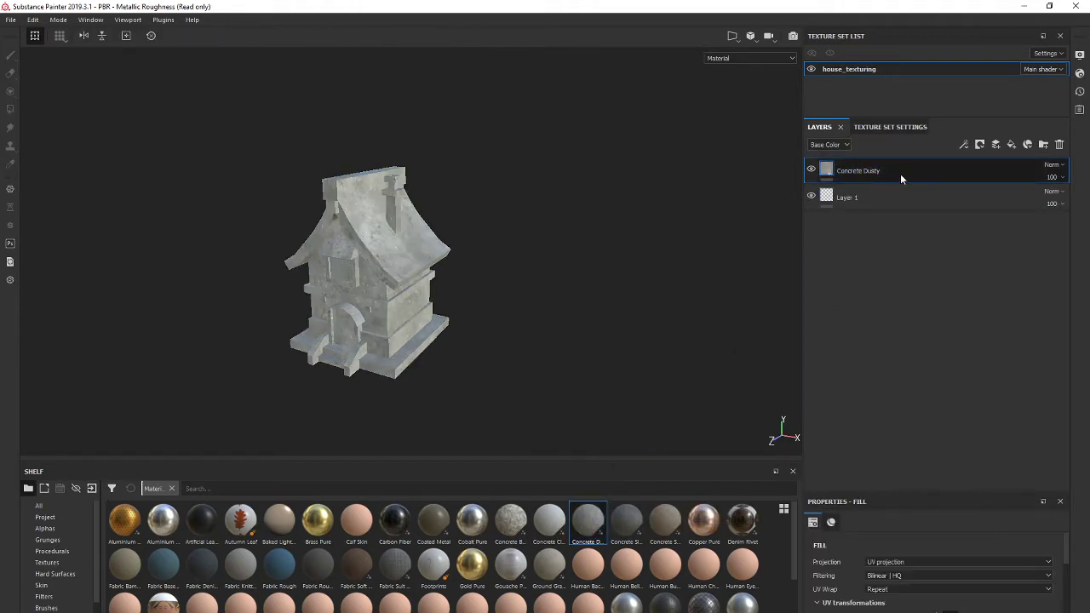
double_click(868, 167)
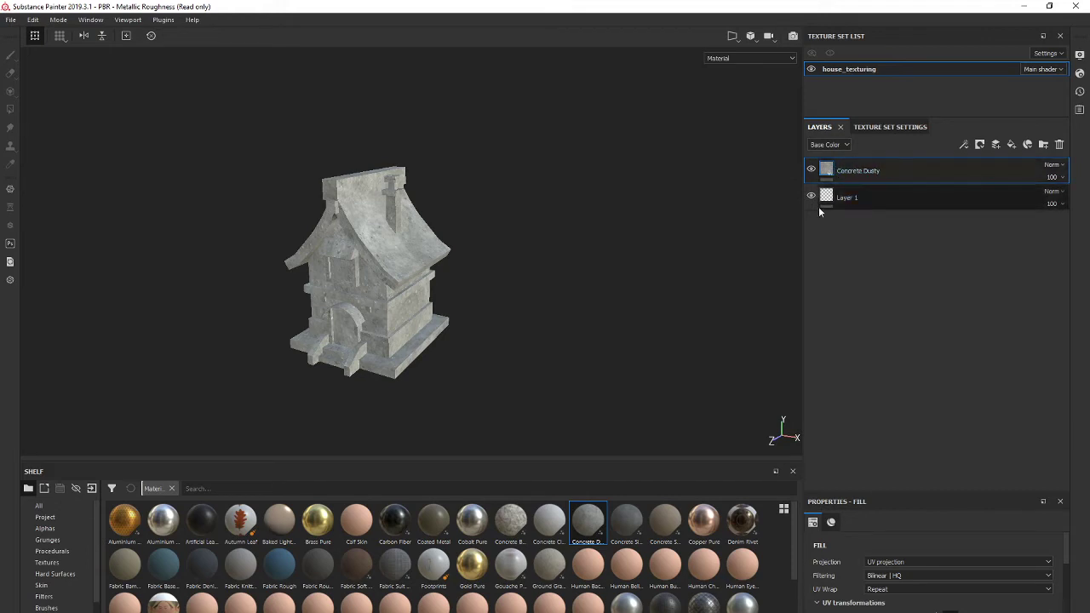
left_click(842, 147)
left_click(842, 148)
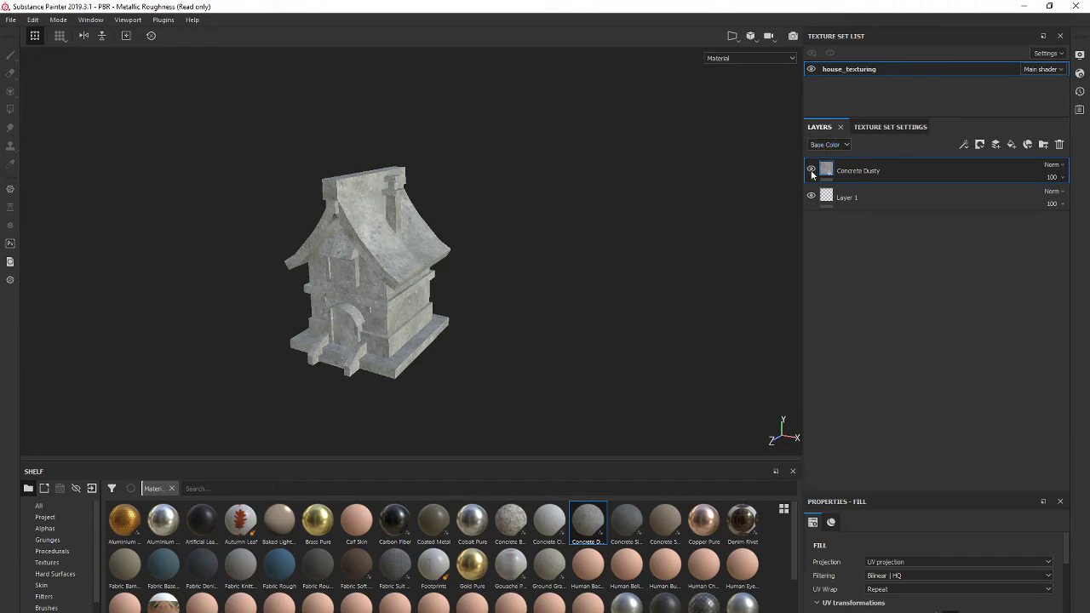
left_click(836, 146)
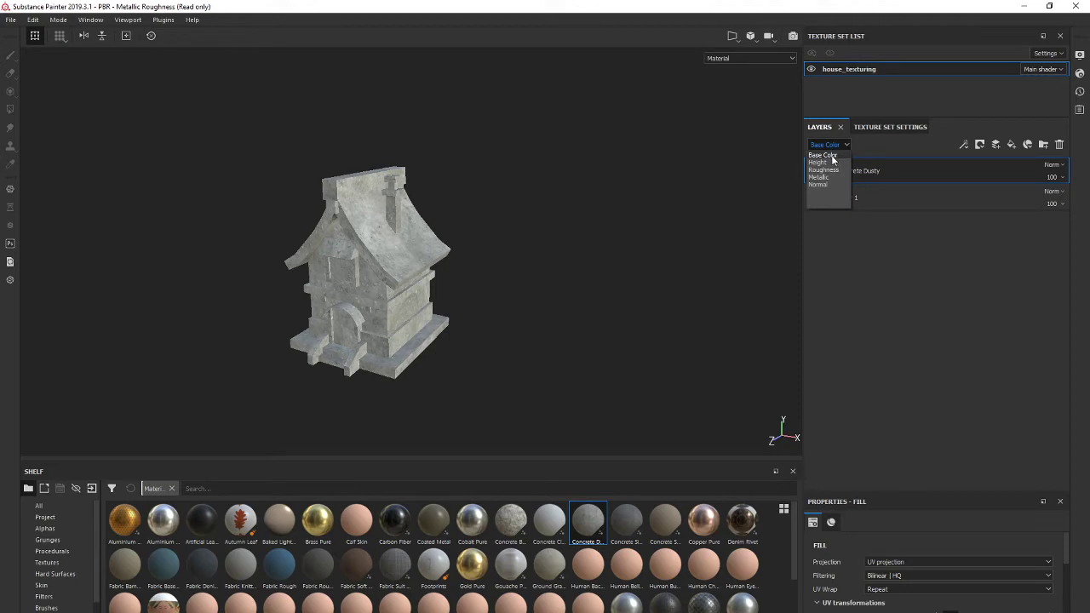
left_click(832, 156)
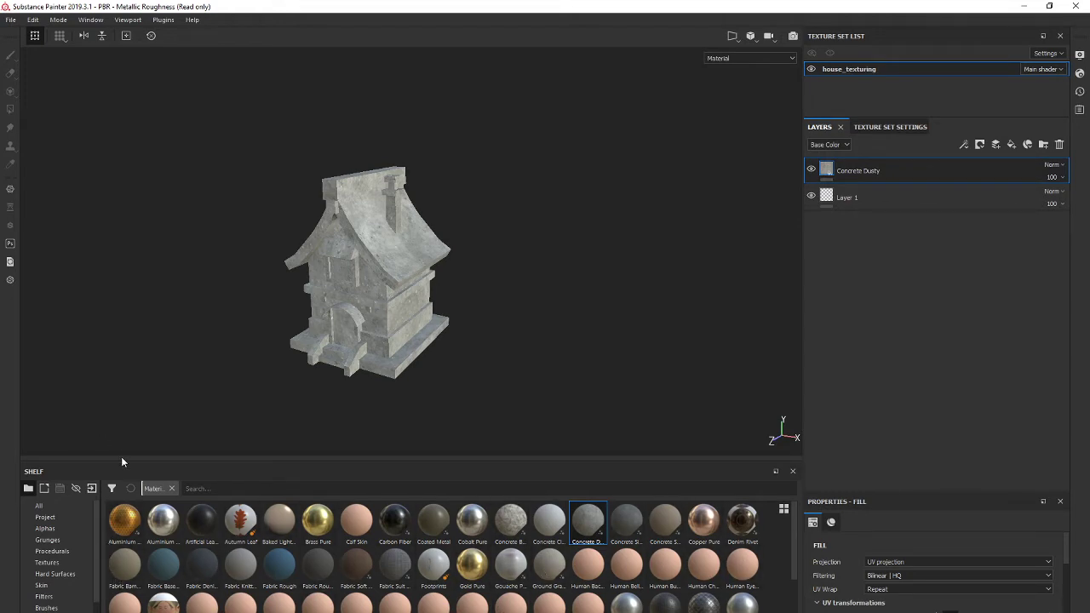
- Enlarge the shelf to show more rows and browse through the available materials
left_click_drag(120, 464, 123, 399)
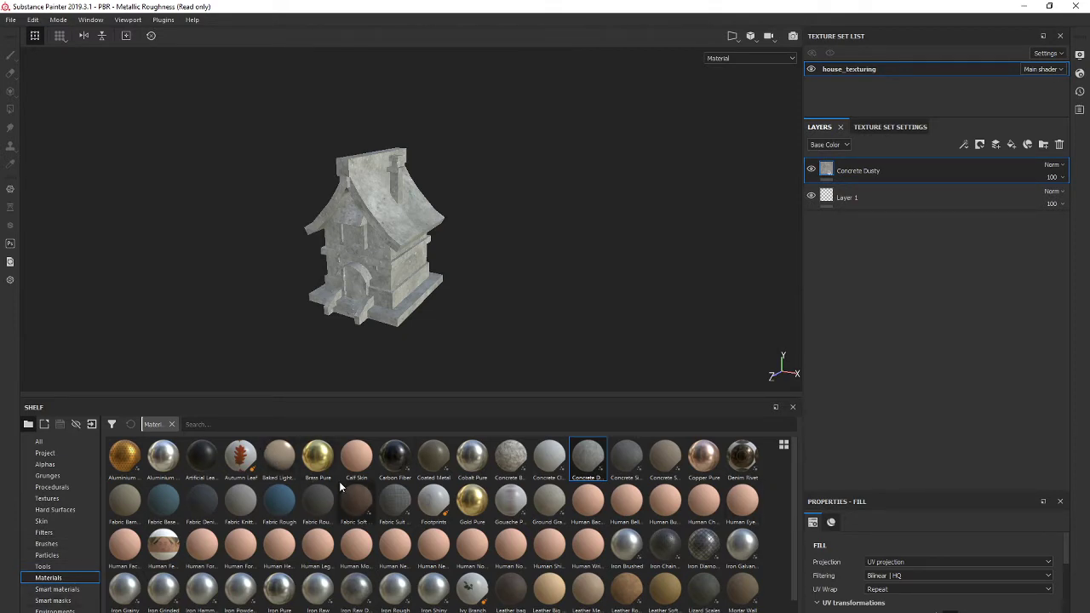
scroll(230, 502, "down", 1)
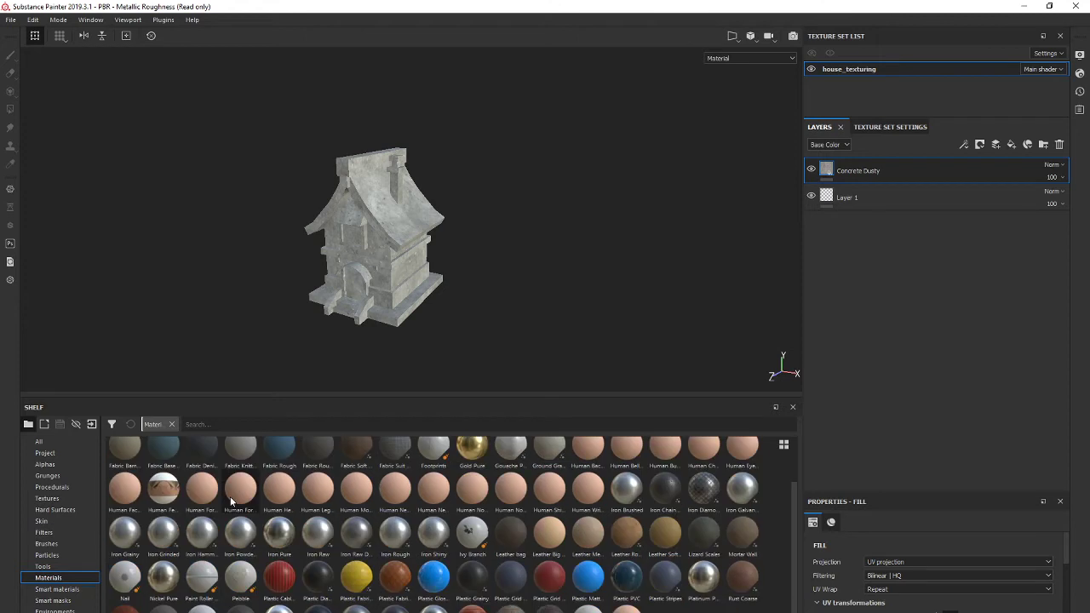
scroll(230, 501, "up", 1)
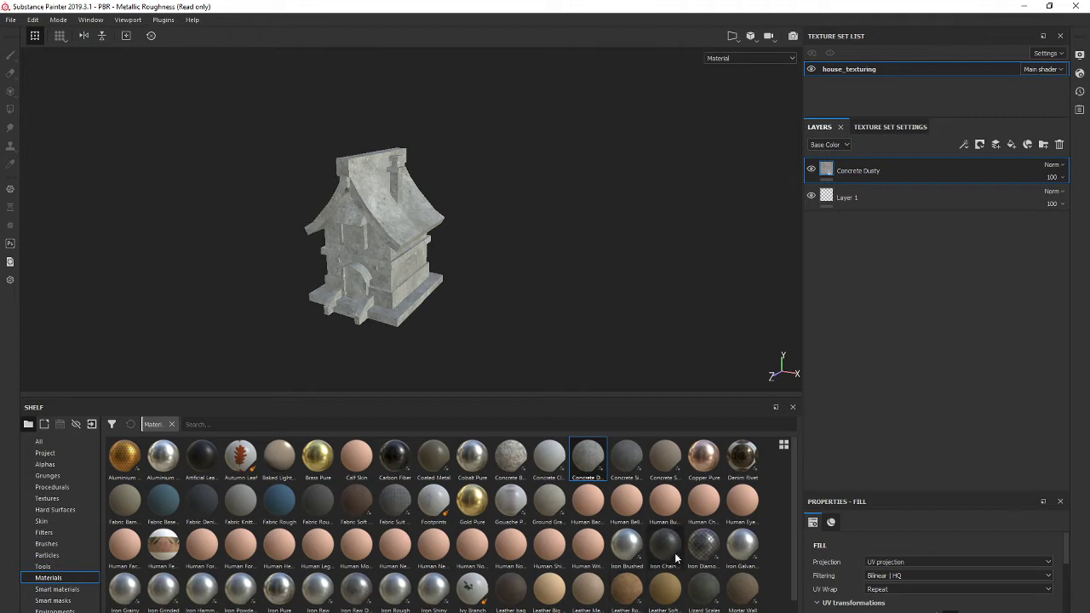
scroll(675, 558, "down", 2)
scroll(675, 558, "up", 2)
- Examine the Concrete Dusty surface on the house's walls and roof, both close up and from a distance
left_click_drag(499, 294, 468, 292, "alt")
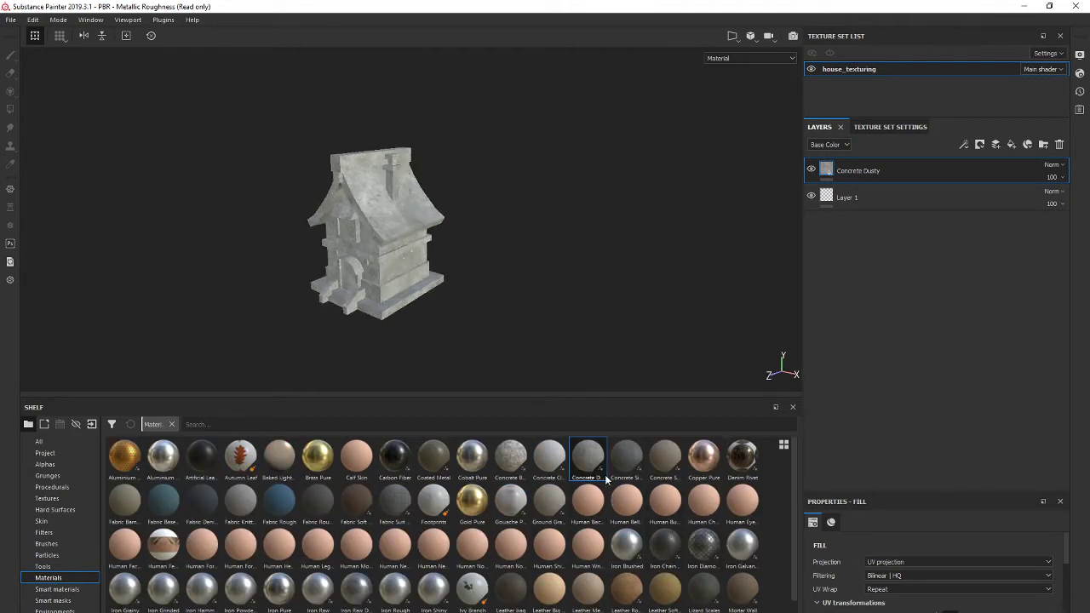
mouse_move(593, 456)
left_click_drag(439, 309, 502, 301, "alt")
scroll(334, 267, "up", 5)
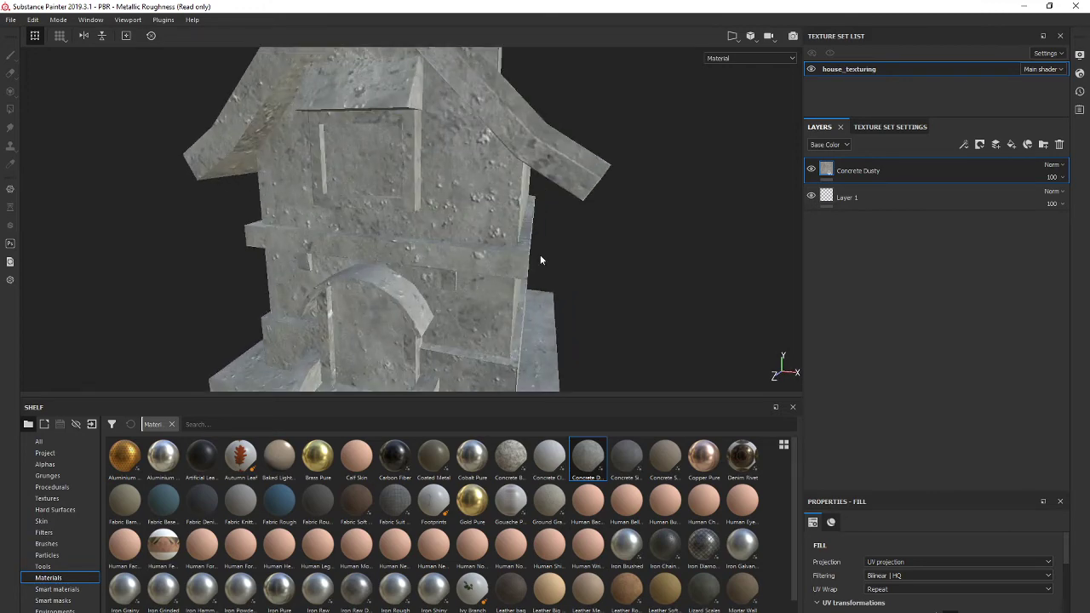
left_click_drag(540, 260, 569, 264, "alt")
scroll(569, 264, "up", 4)
scroll(569, 266, "down", 4)
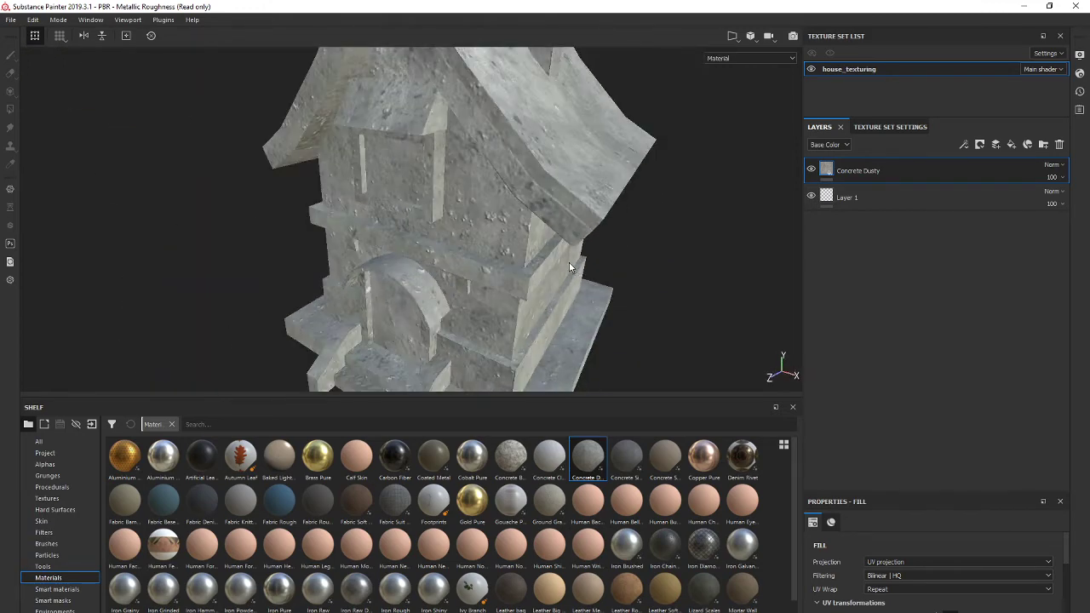
scroll(569, 268, "down", 5)
middle_click_drag(569, 268, 450, 269, "alt")
scroll(451, 268, "up", 3)
scroll(451, 269, "down", 2)
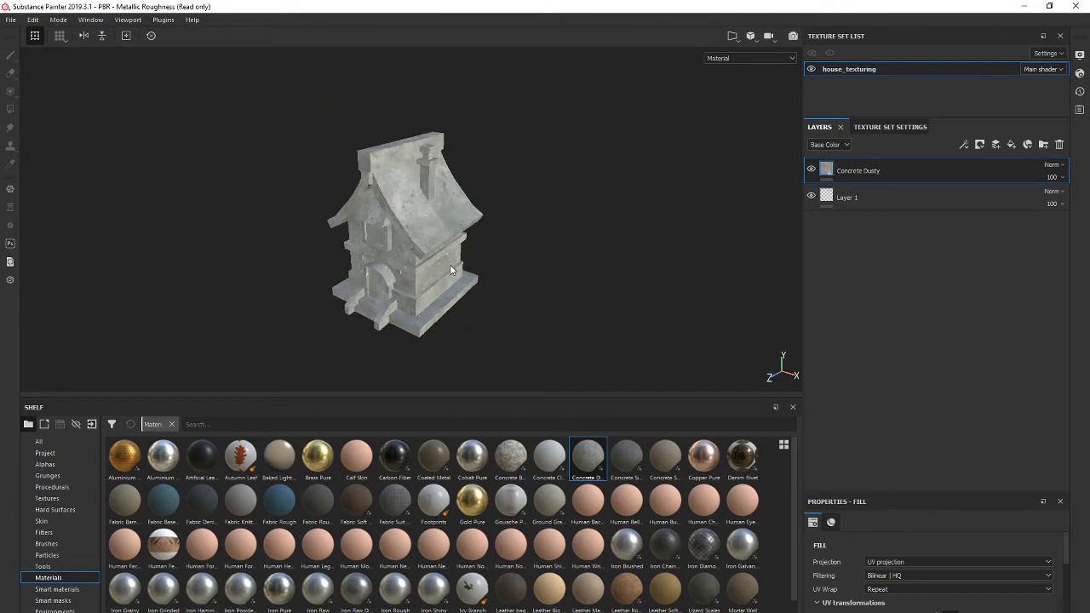
scroll(450, 266, "up", 2)
scroll(459, 274, "down", 3)
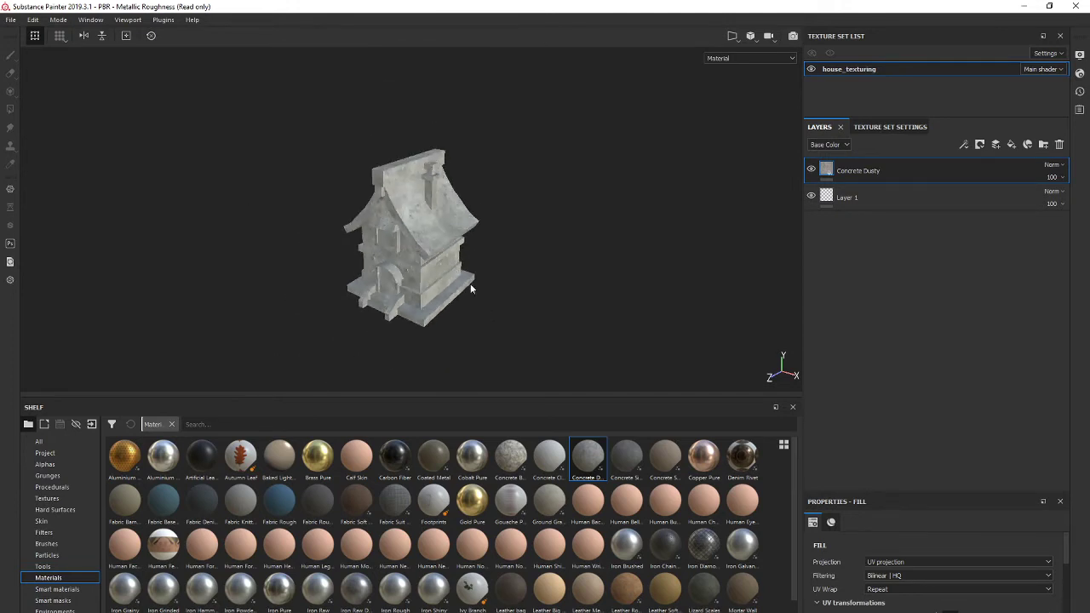
left_click_drag(470, 284, 402, 282, "alt")
scroll(405, 280, "up", 2)
scroll(406, 280, "down", 2)
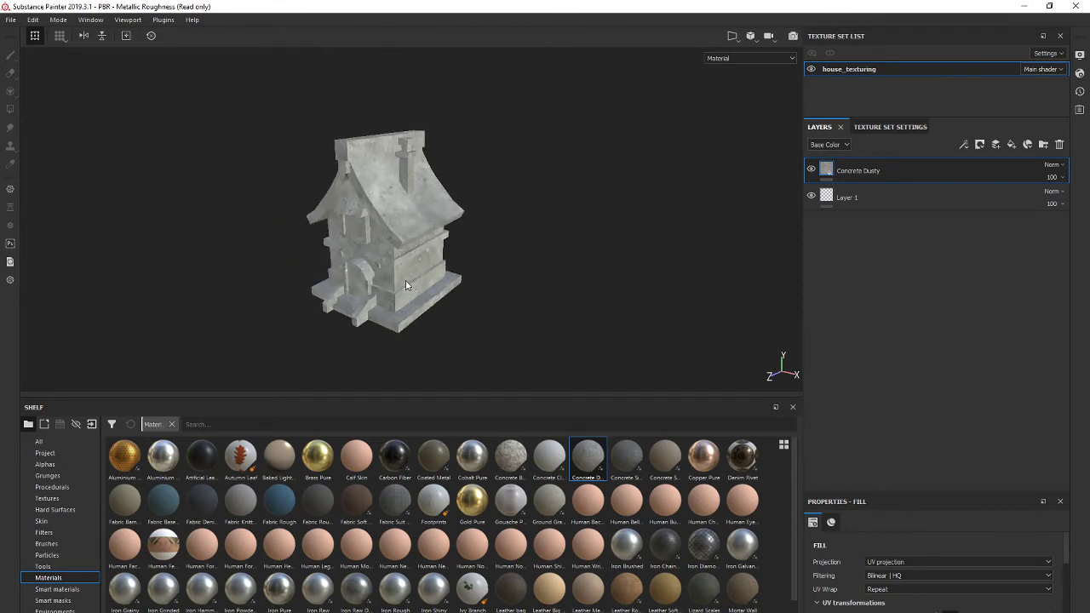
scroll(405, 280, "up", 4)
scroll(405, 280, "down", 2)
scroll(406, 280, "down", 2)
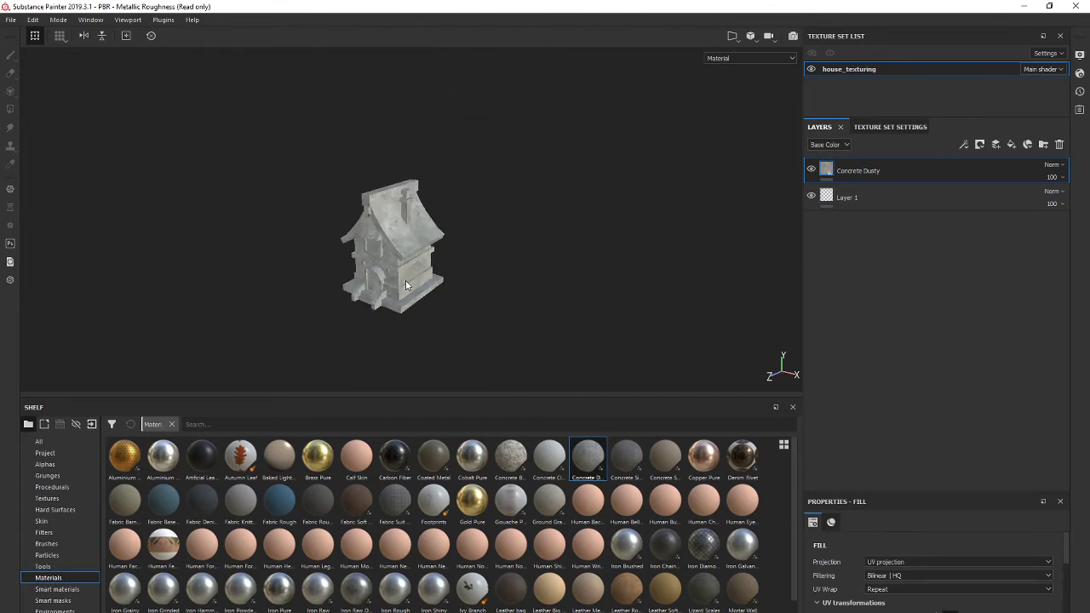
scroll(406, 281, "up", 5)
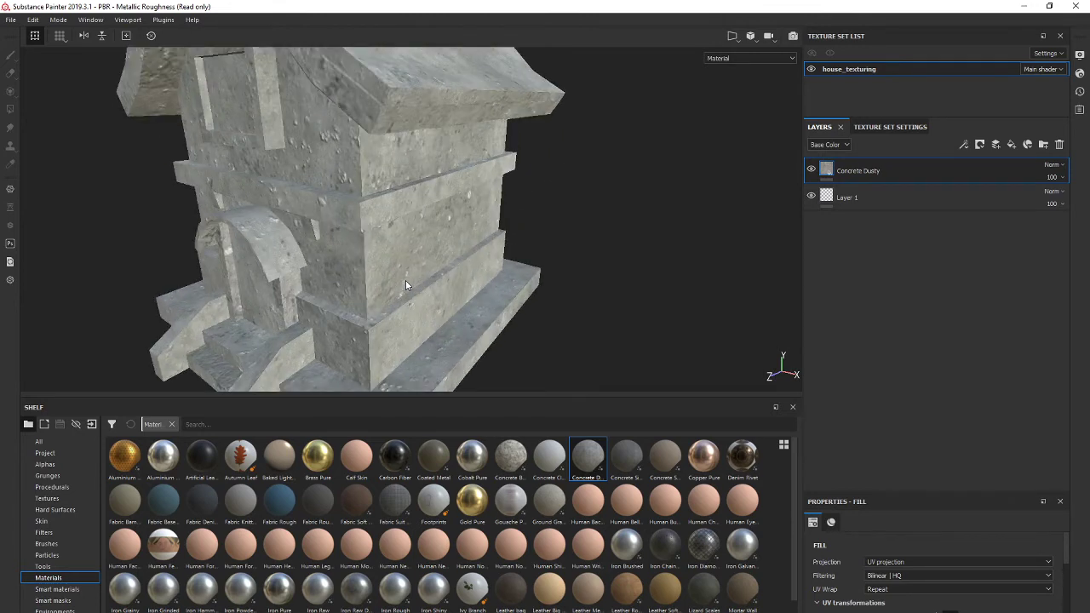
scroll(406, 280, "down", 3)
scroll(406, 280, "up", 3)
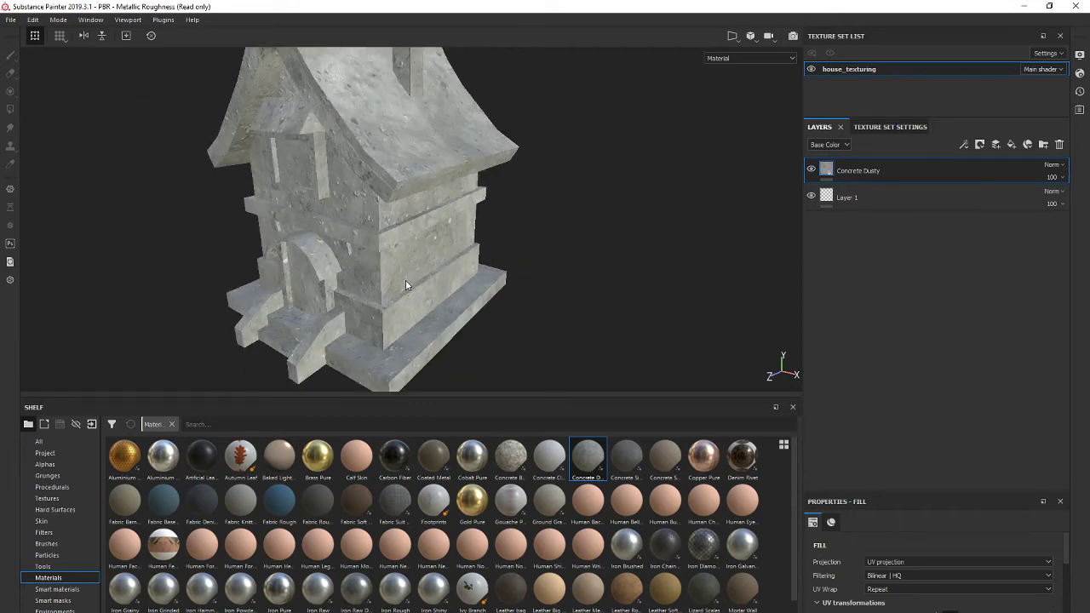
scroll(406, 280, "up", 2)
scroll(406, 281, "down", 4)
scroll(405, 281, "up", 5)
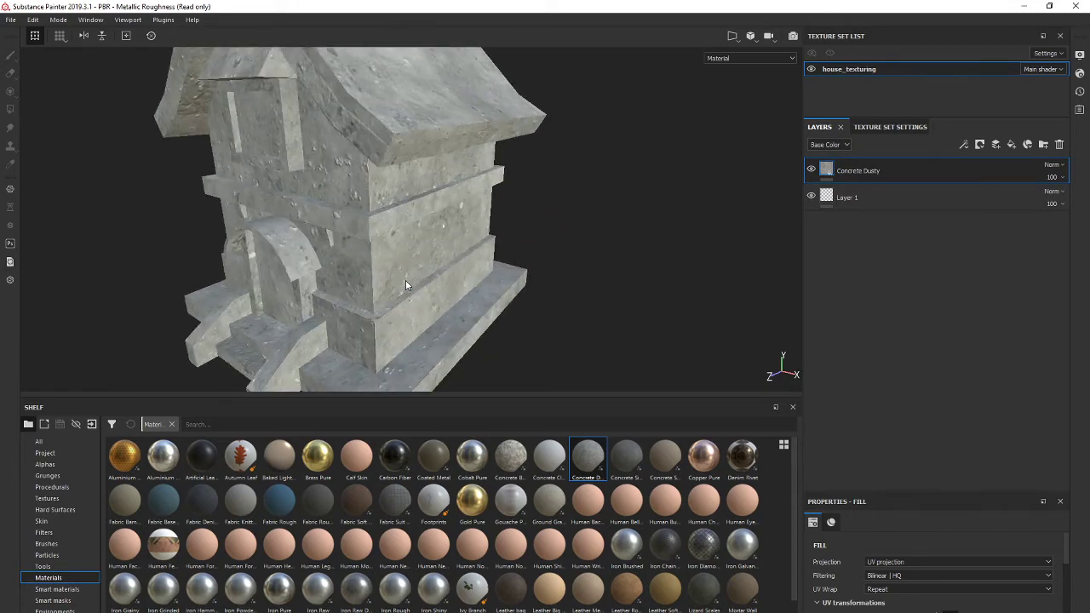
scroll(405, 281, "down", 2)
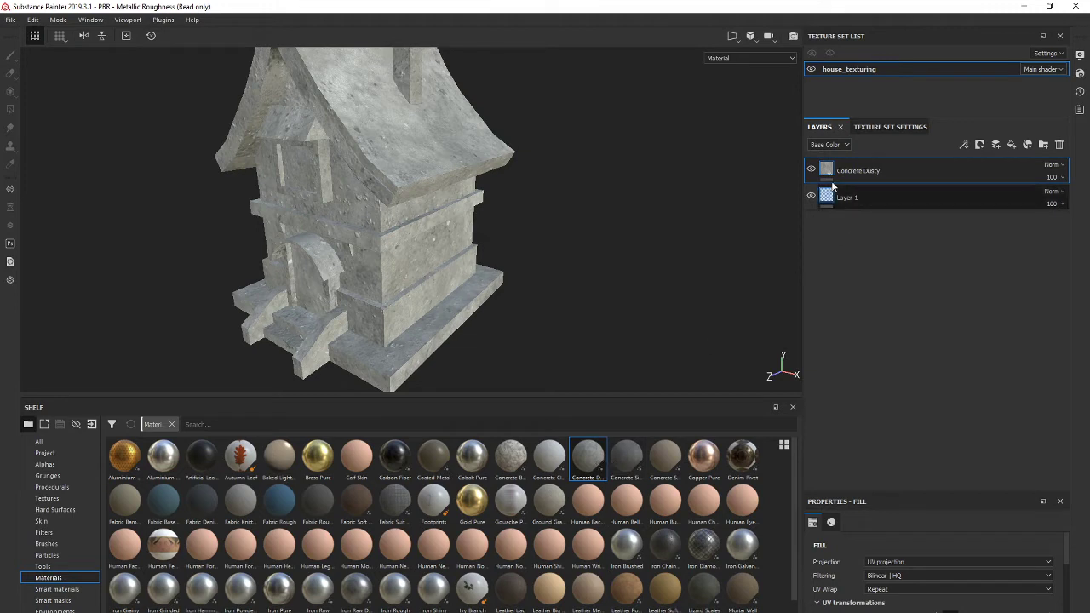
- Delete the Concrete Dusty layer and add the same material again above Layer 1
key("Delete")
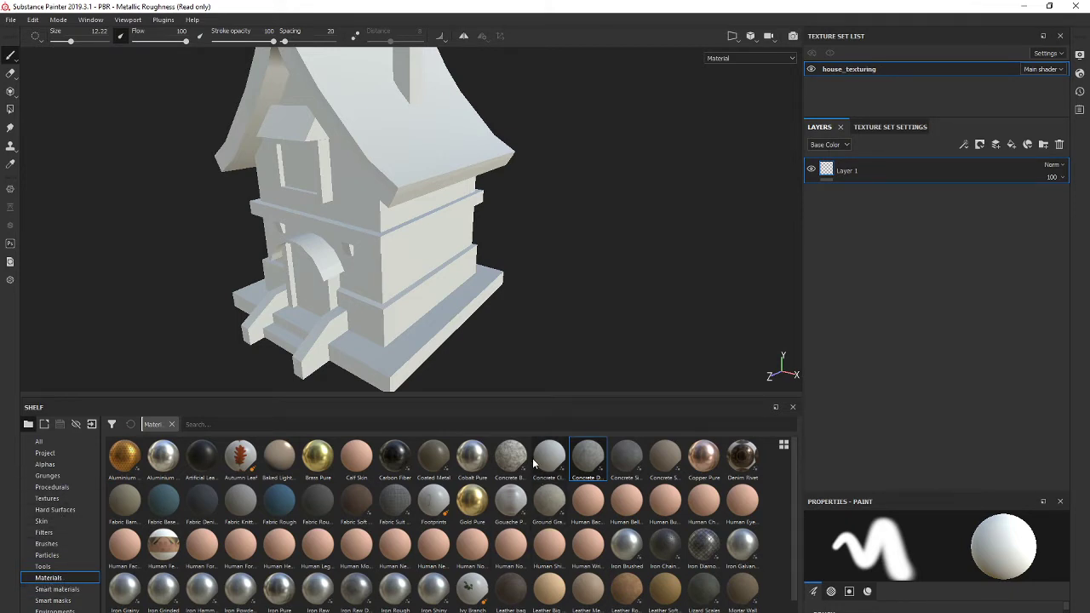
left_click_drag(587, 464, 867, 171)
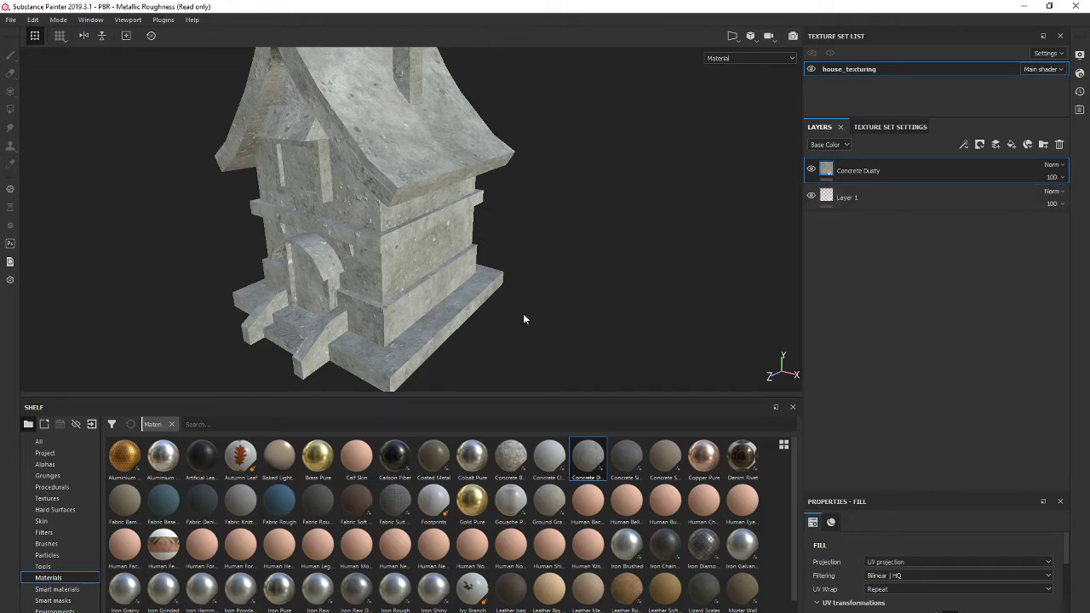
- Add a black mask to the Concrete Dusty layer
left_click_drag(526, 335, 405, 143, "alt")
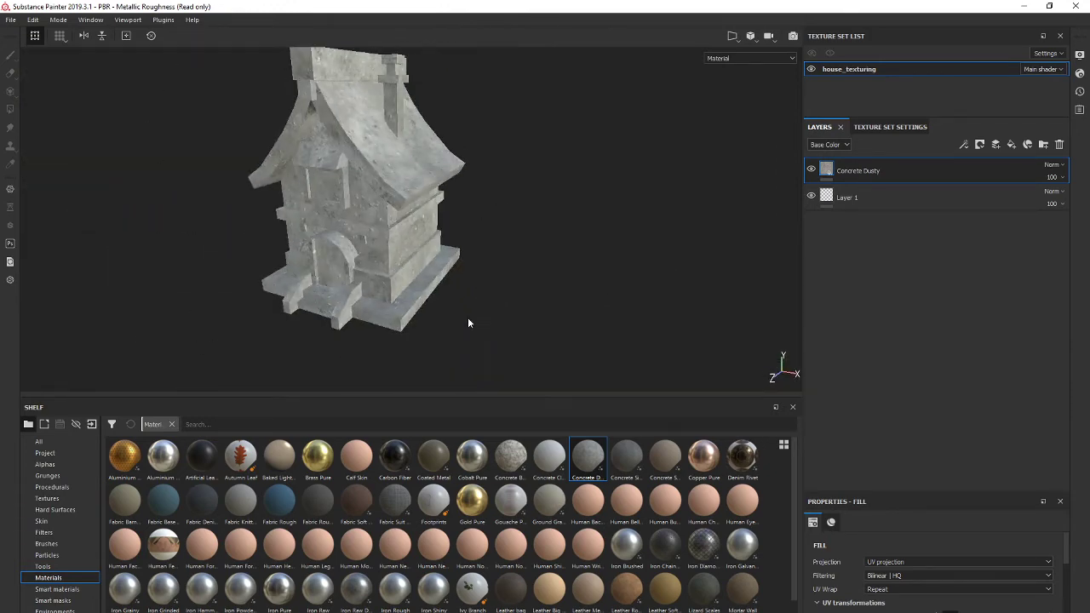
middle_click_drag(468, 317, 474, 313, "alt")
left_click_drag(343, 300, 443, 149, "alt")
left_click_drag(706, 229, 688, 314, "alt")
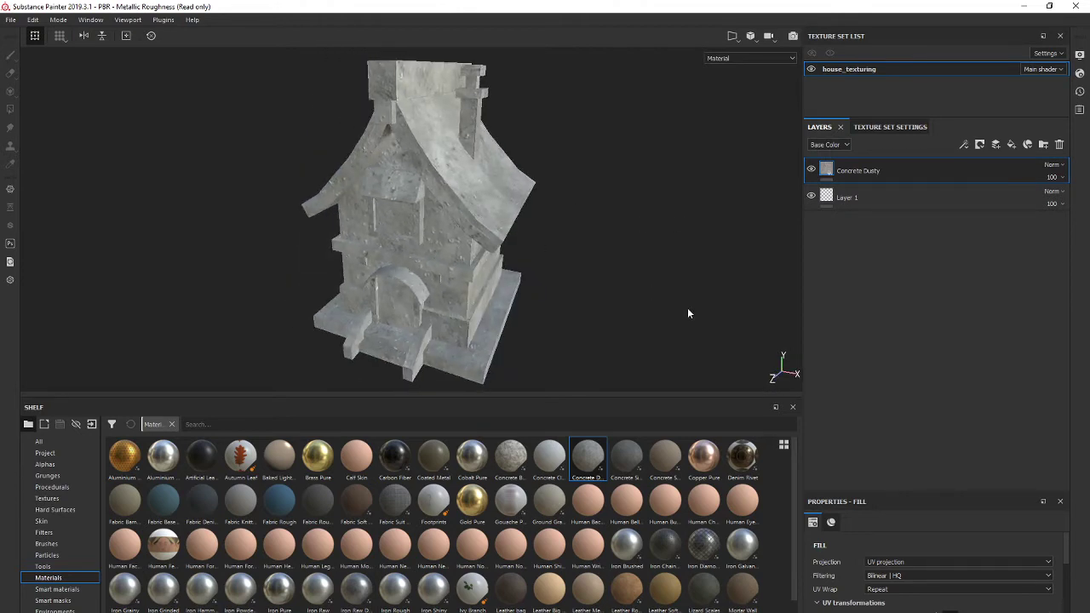
left_click_drag(651, 260, 621, 243, "alt")
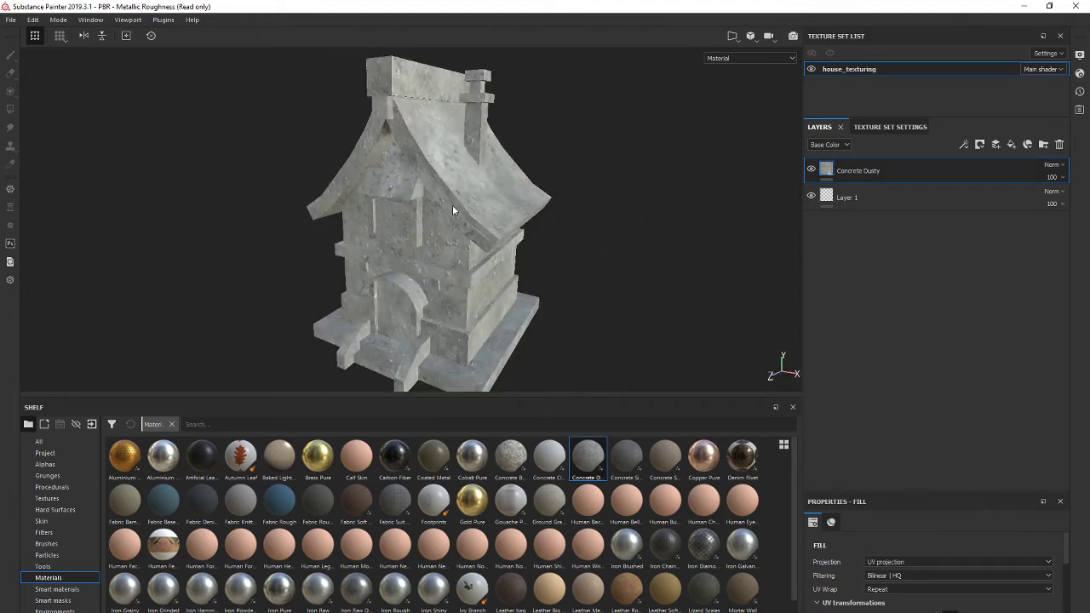
scroll(610, 169, "down", 3)
middle_click_drag(605, 177, 548, 180, "alt")
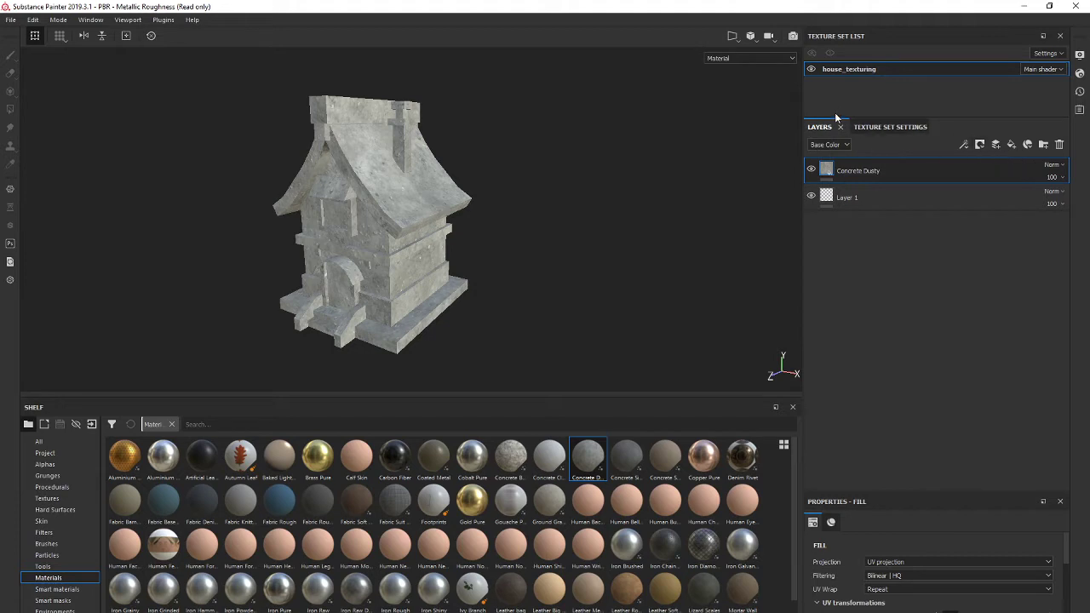
left_click(981, 145)
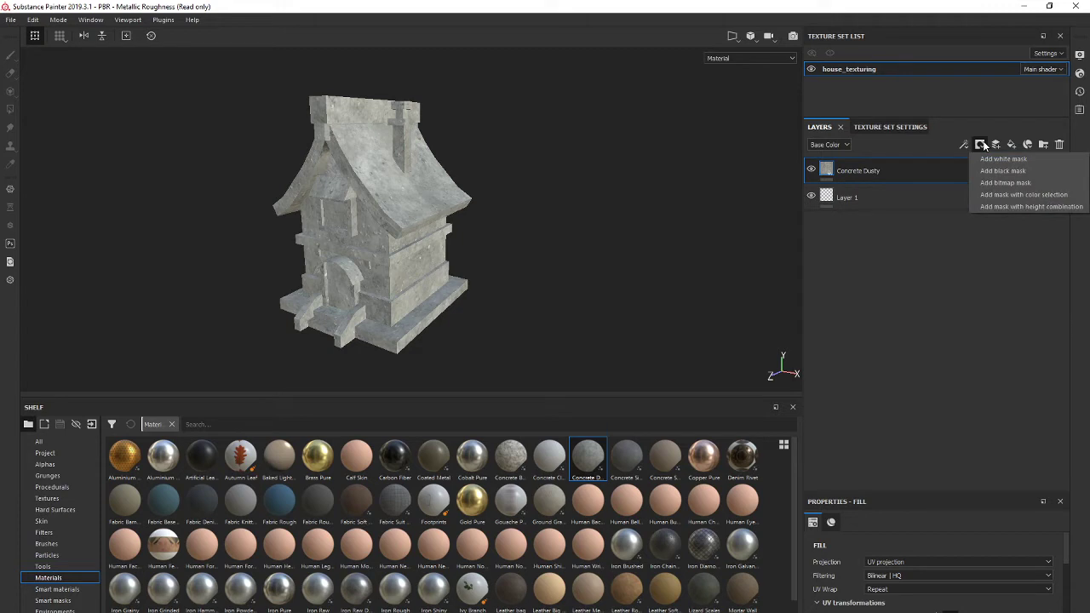
left_click(1016, 173)
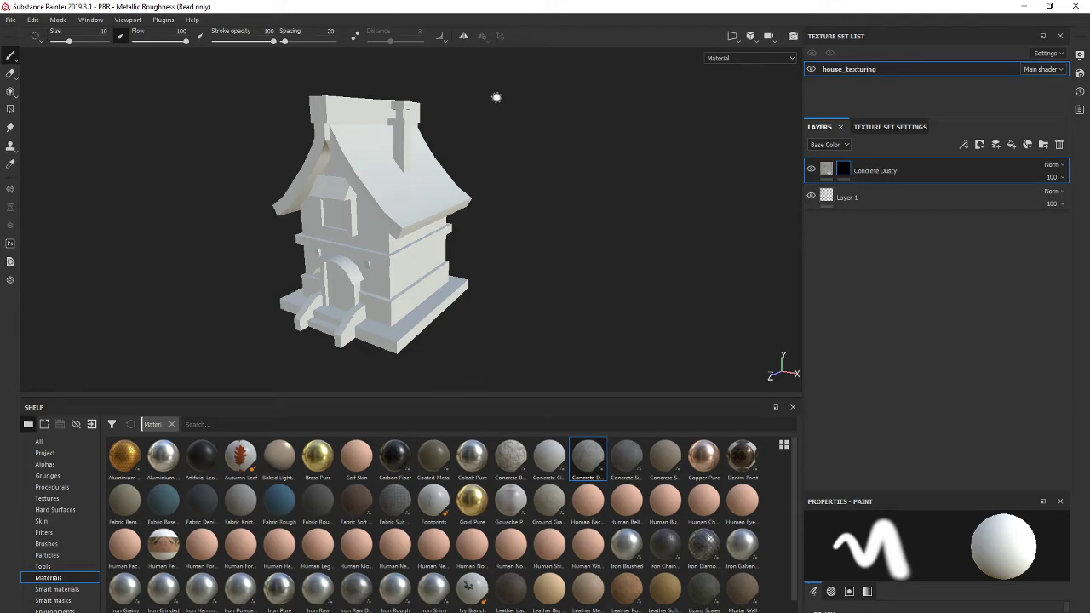
mouse_move(538, 178)
left_mouse_down("alt")
mouse_move(621, 180)
mouse_move(340, 173)
mouse_move(418, 204)
mouse_move(329, 165)
mouse_move(383, 247)
mouse_move(450, 250)
left_mouse_up("alt")
scroll(400, 175, "up", 4)
key("ctrl+z")
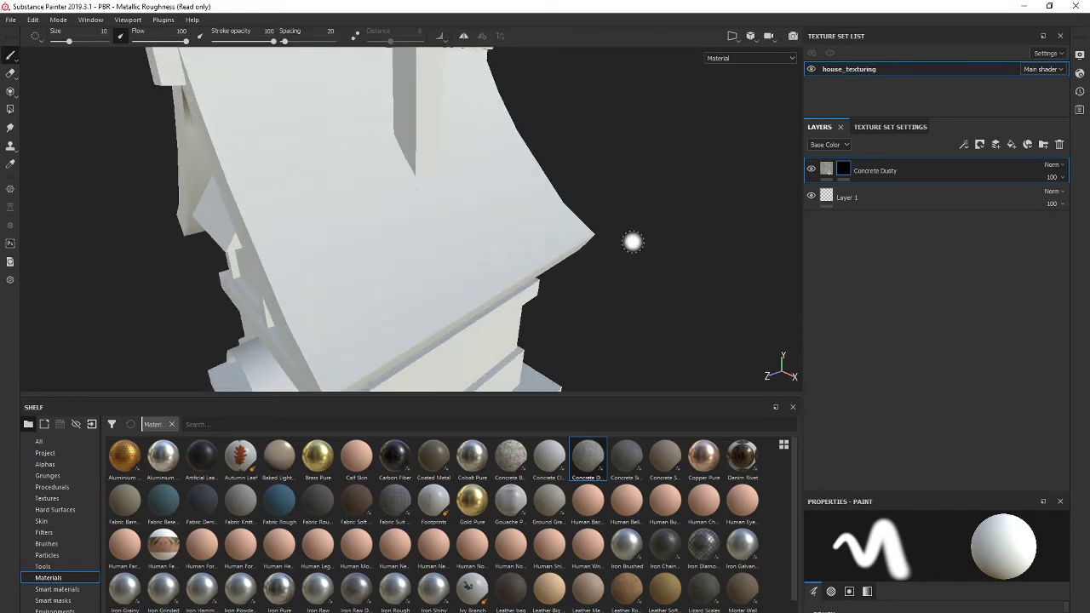
scroll(443, 254, "down", 5)
mouse_move(656, 222)
left_mouse_down("alt")
mouse_move(684, 217)
mouse_move(658, 256)
left_mouse_up("alt")
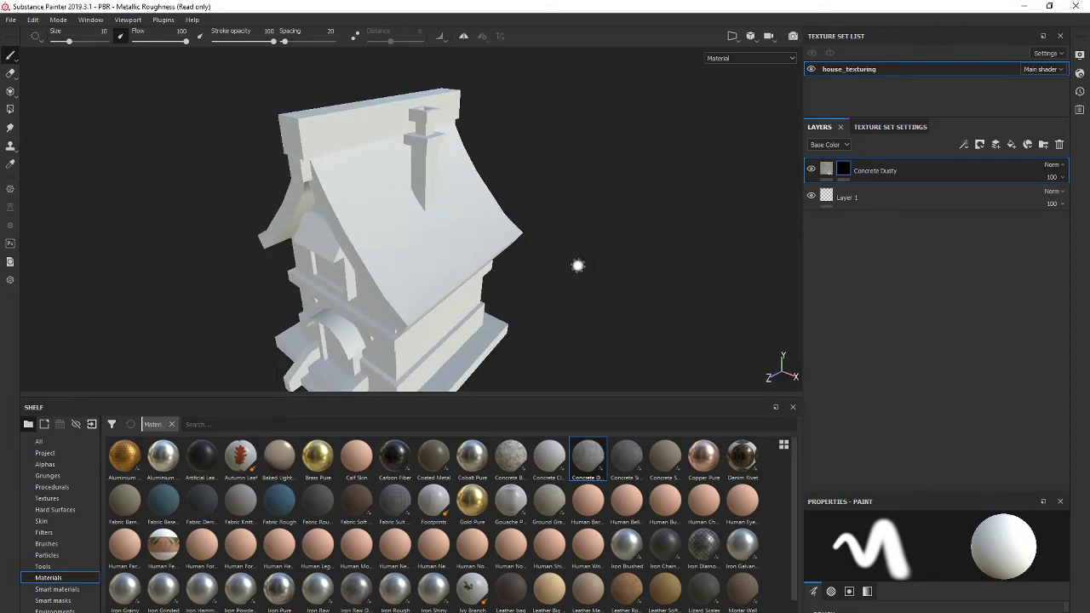
left_click_drag(579, 265, 632, 195, "alt")
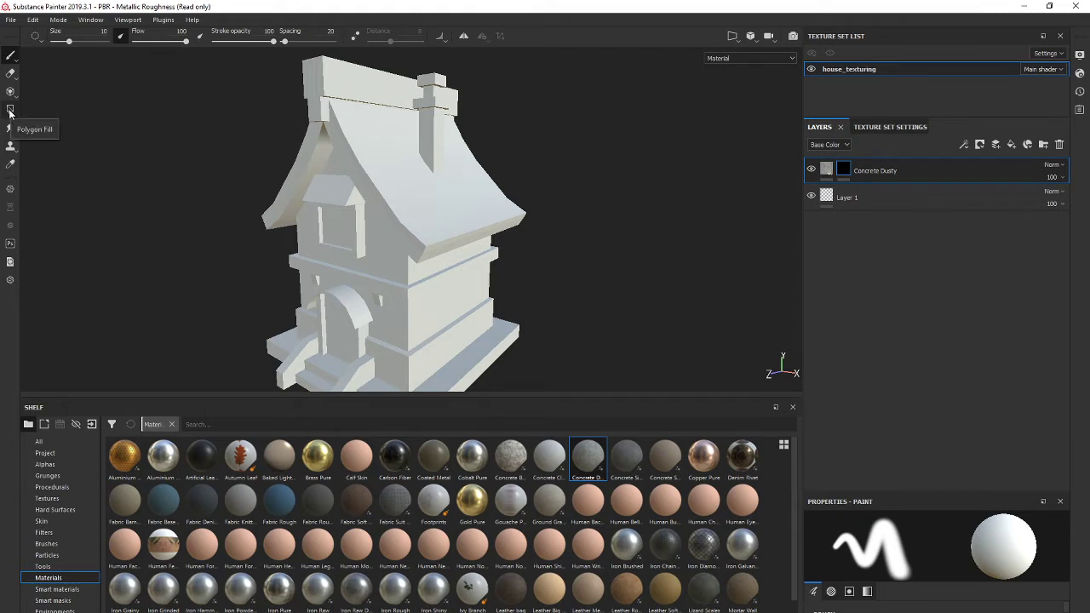
- Activate the Polygon Fill tool on the Concrete Dusty layer's black mask and enlarge the tool's properties area
left_click(10, 111)
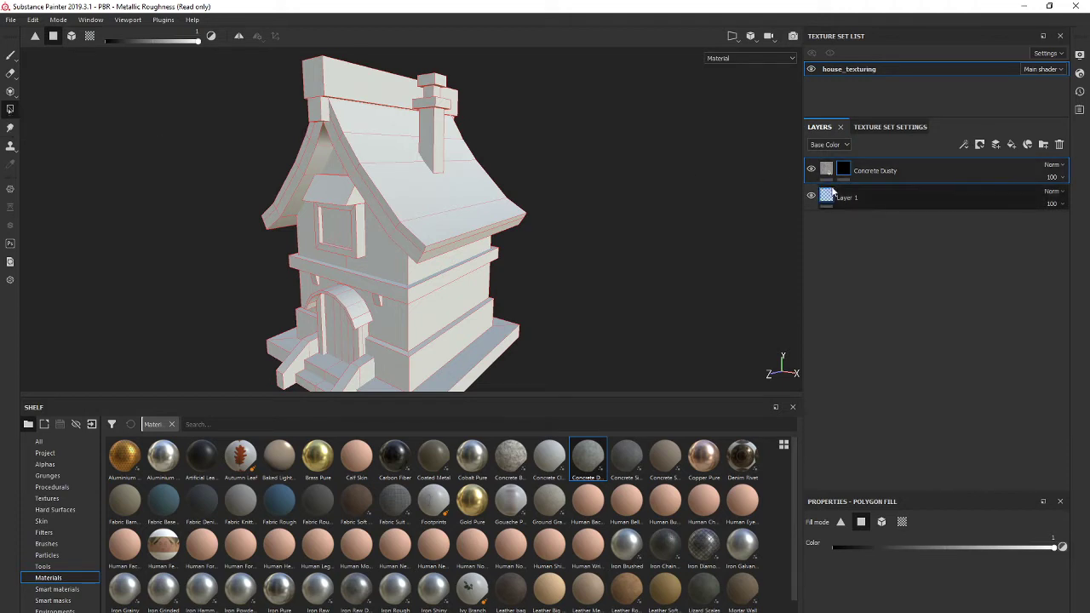
left_click(844, 172)
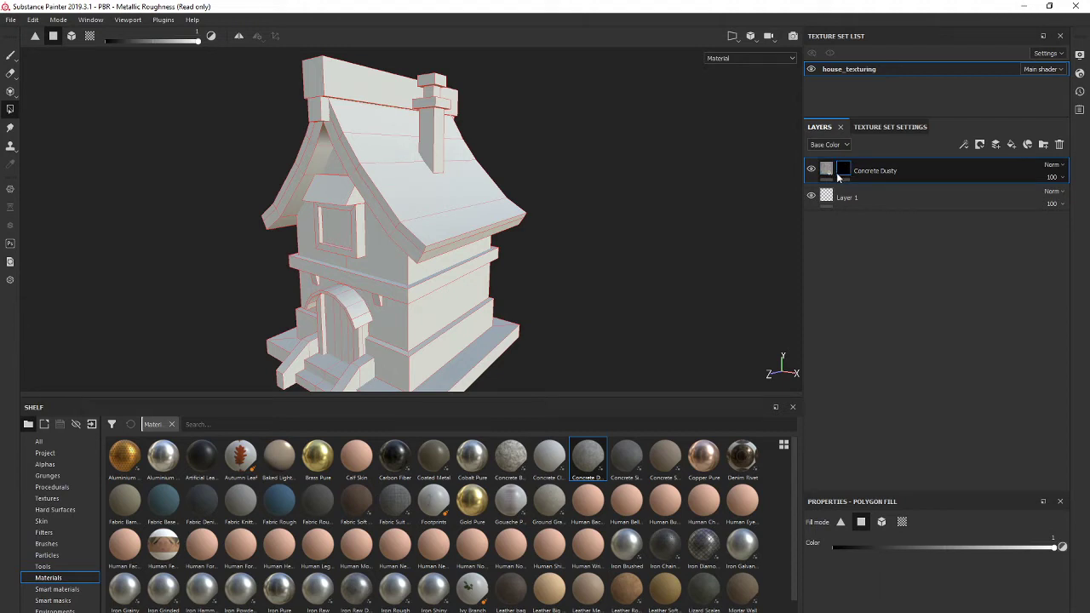
left_click(830, 171)
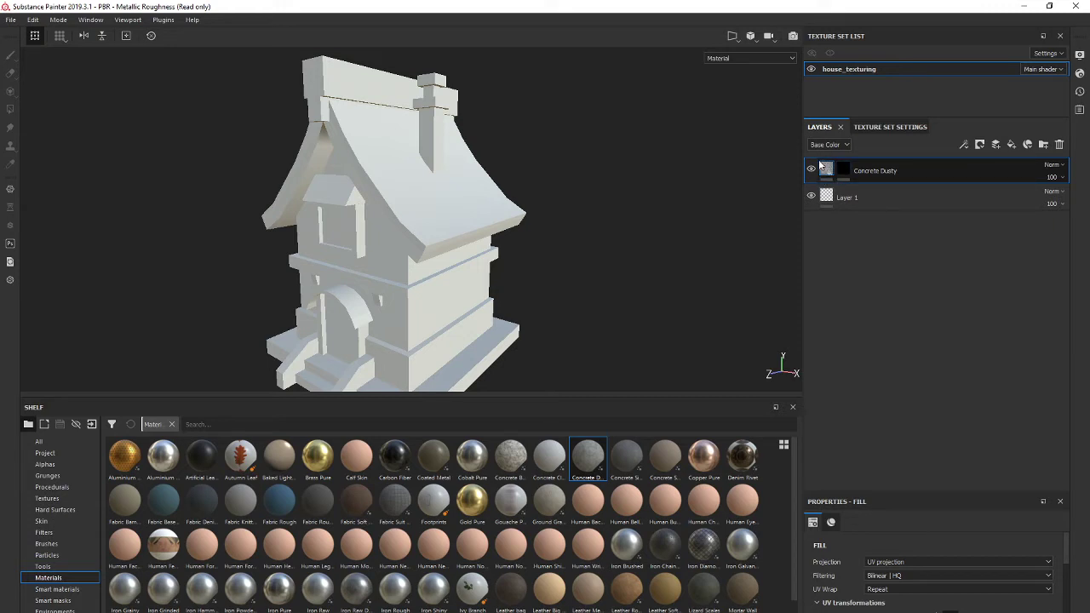
mouse_move(833, 166)
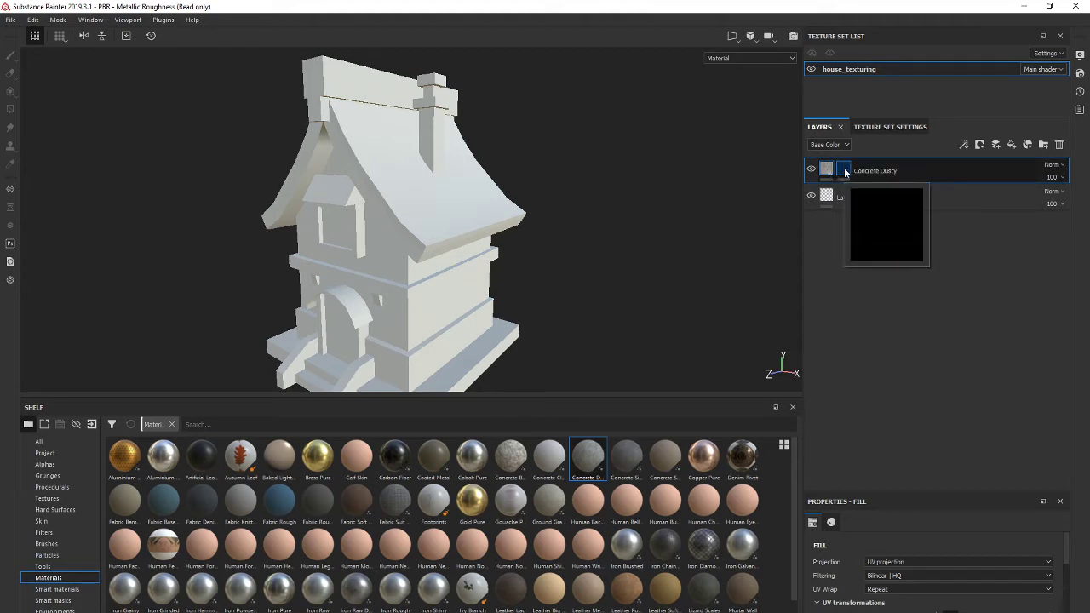
left_click(844, 173)
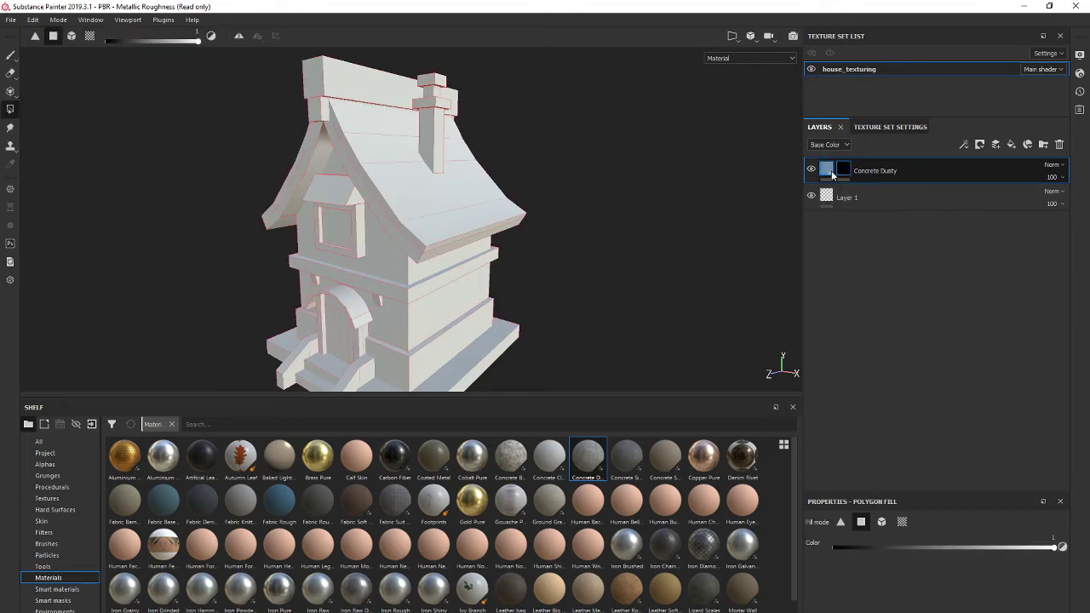
mouse_move(845, 173)
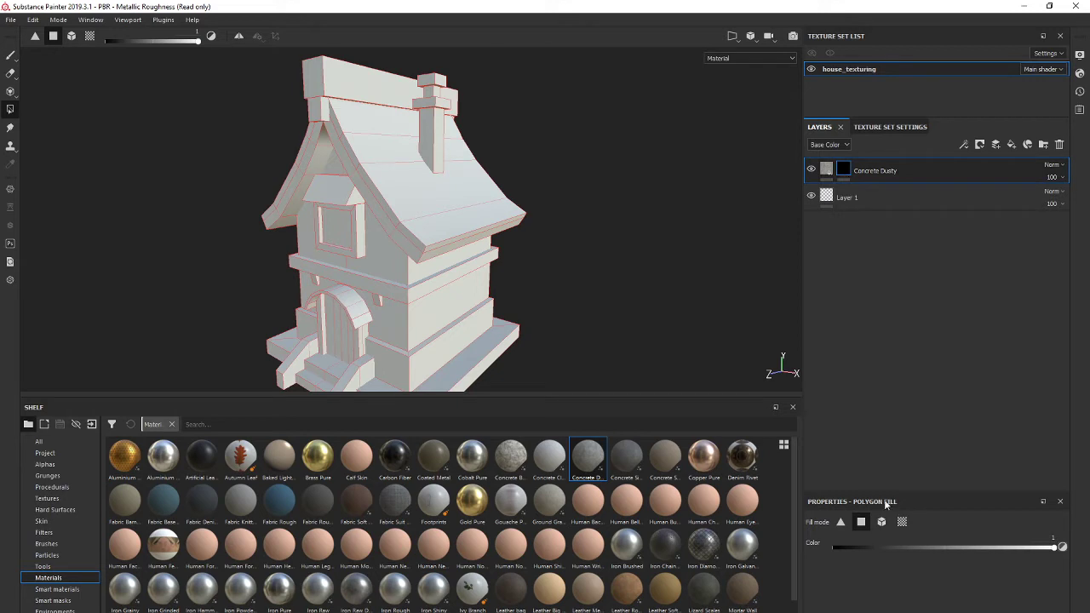
left_click_drag(890, 492, 903, 376)
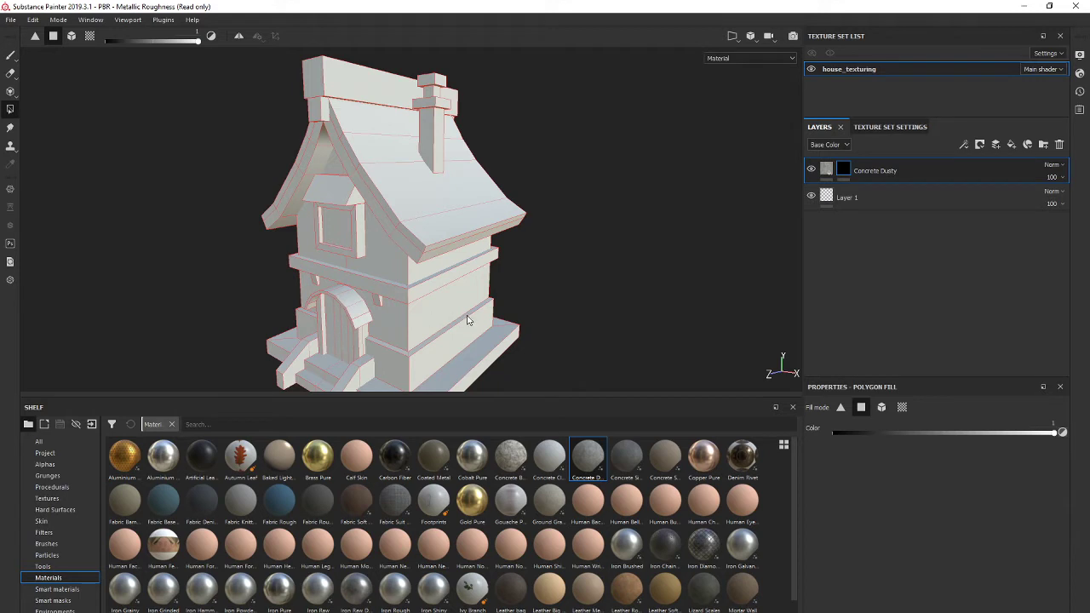
- Try revealing Concrete Dusty on the walls and roof with the UV chunk fill mode, and undo those fills
left_click_drag(468, 321, 491, 307, "alt")
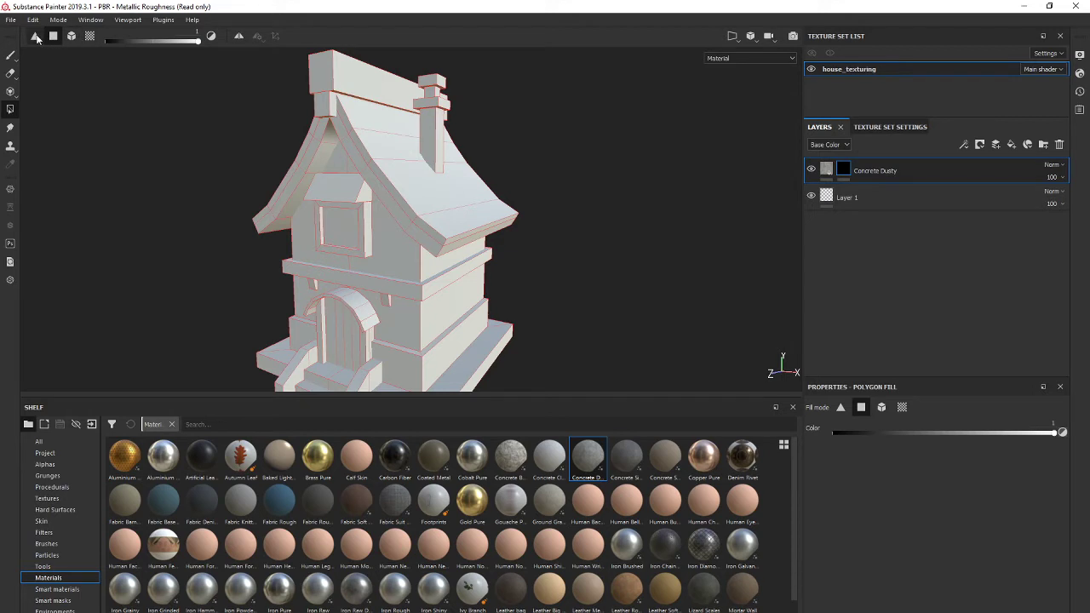
left_click(88, 42)
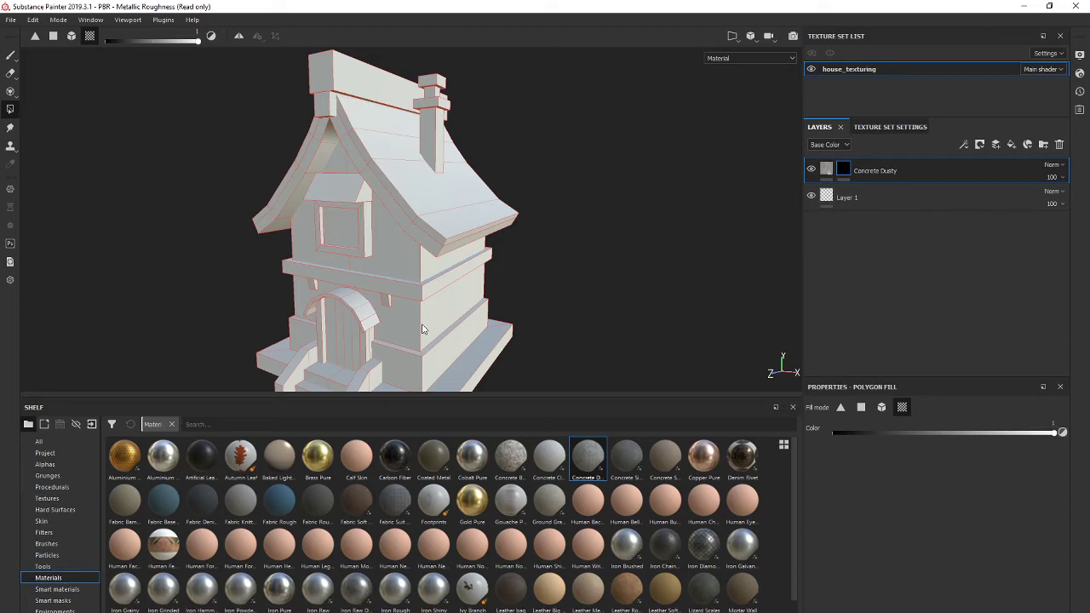
left_click_drag(588, 324, 514, 305, "alt")
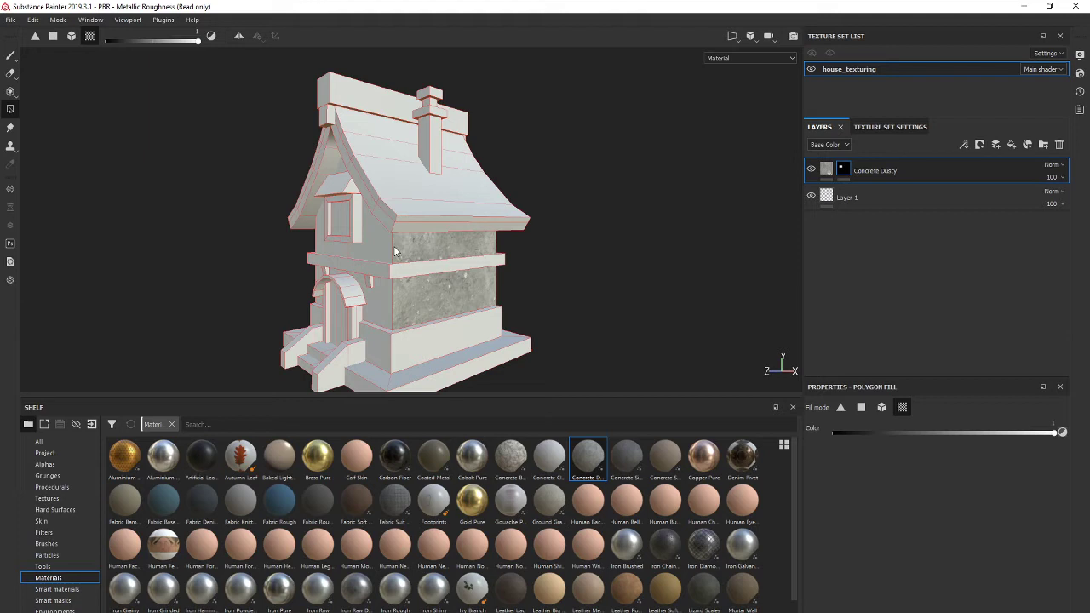
left_click(380, 252)
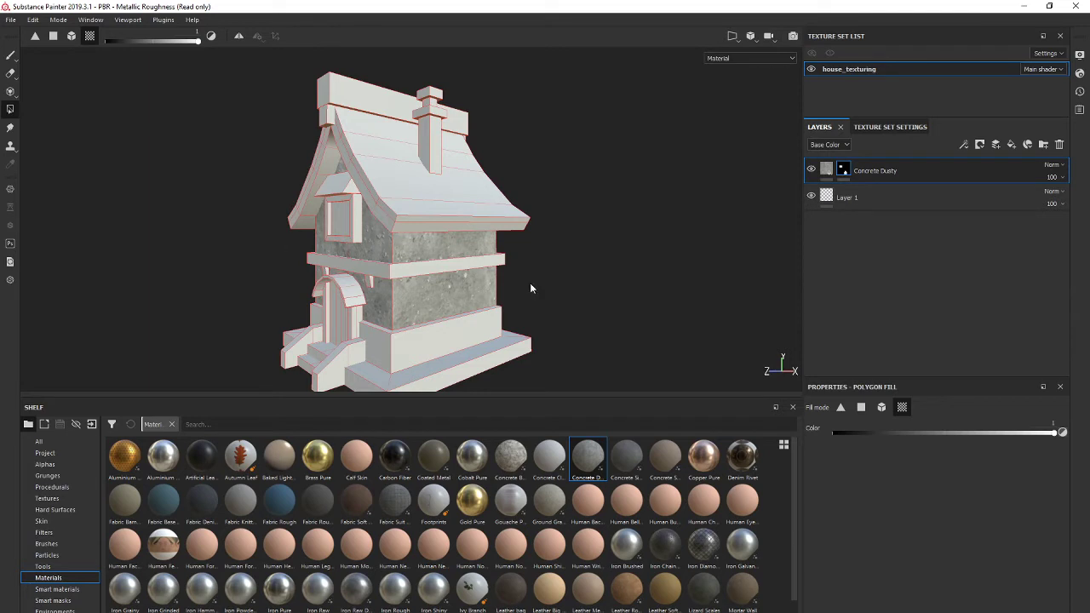
left_click_drag(477, 246, 540, 255, "alt")
left_click(440, 221)
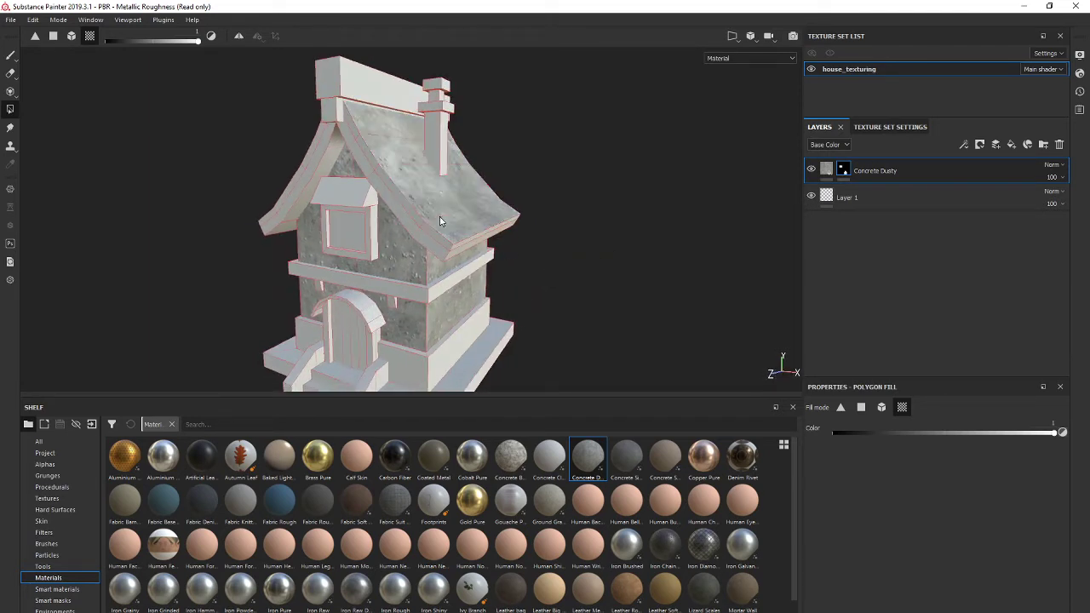
left_click_drag(495, 201, 446, 179, "alt")
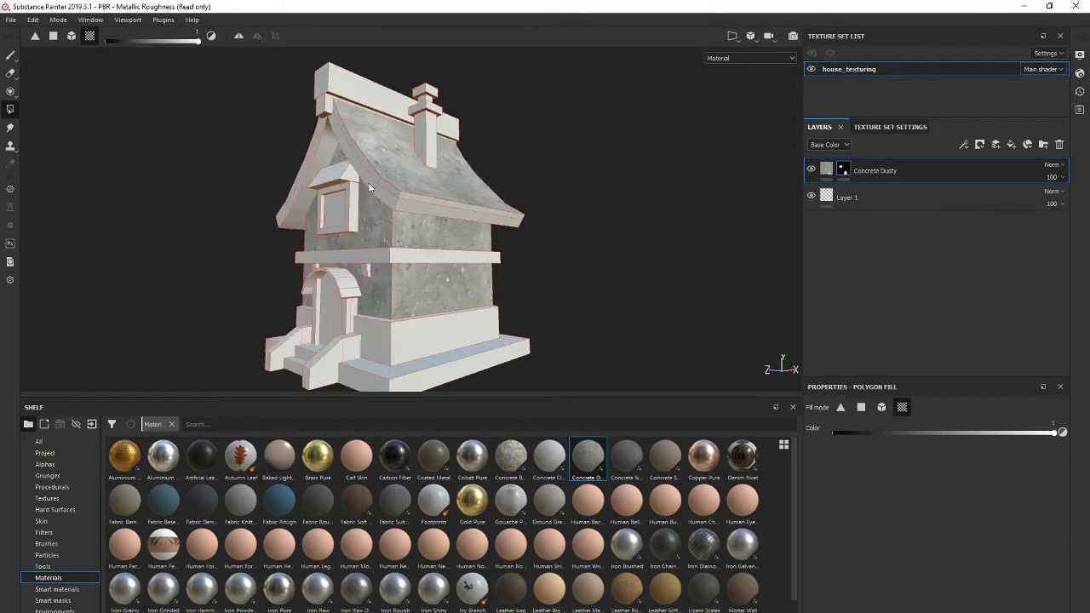
key("ctrl+z")
key("ctrl+z")
key("ctrl+z")
- Reveal Concrete Dusty on both side walls and both halves of the front wall by filling their faces in the mask in polygon mode
left_click(53, 37)
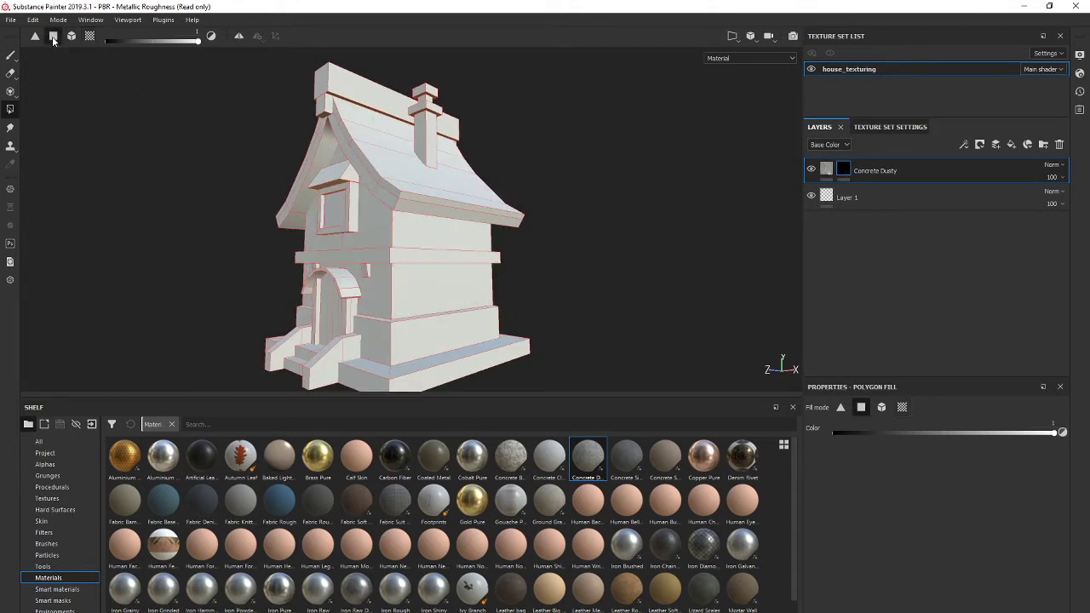
left_click_drag(517, 292, 557, 301, "alt")
left_click(448, 285)
left_click(392, 224)
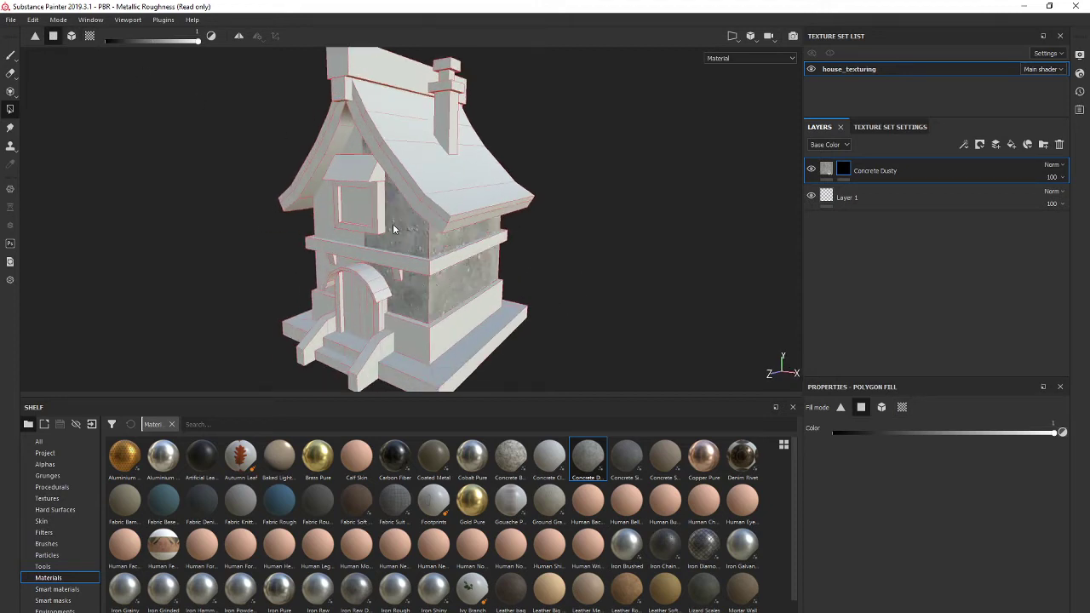
left_click_drag(394, 223, 498, 226, "alt")
left_click(290, 245)
left_click_drag(284, 249, 400, 250, "alt")
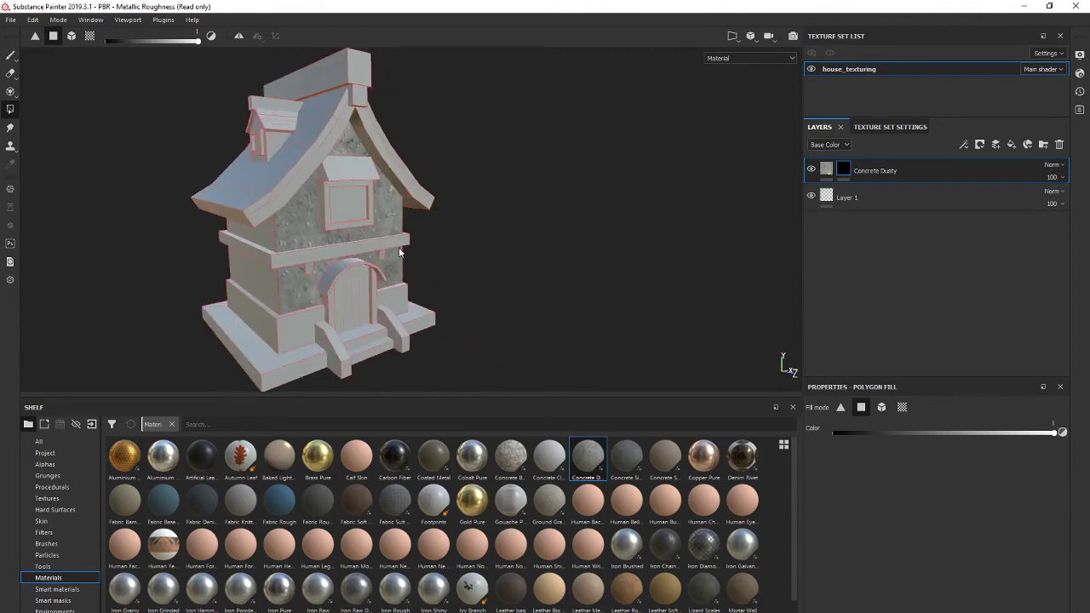
middle_click_drag(399, 250, 443, 247, "alt")
left_click(363, 234)
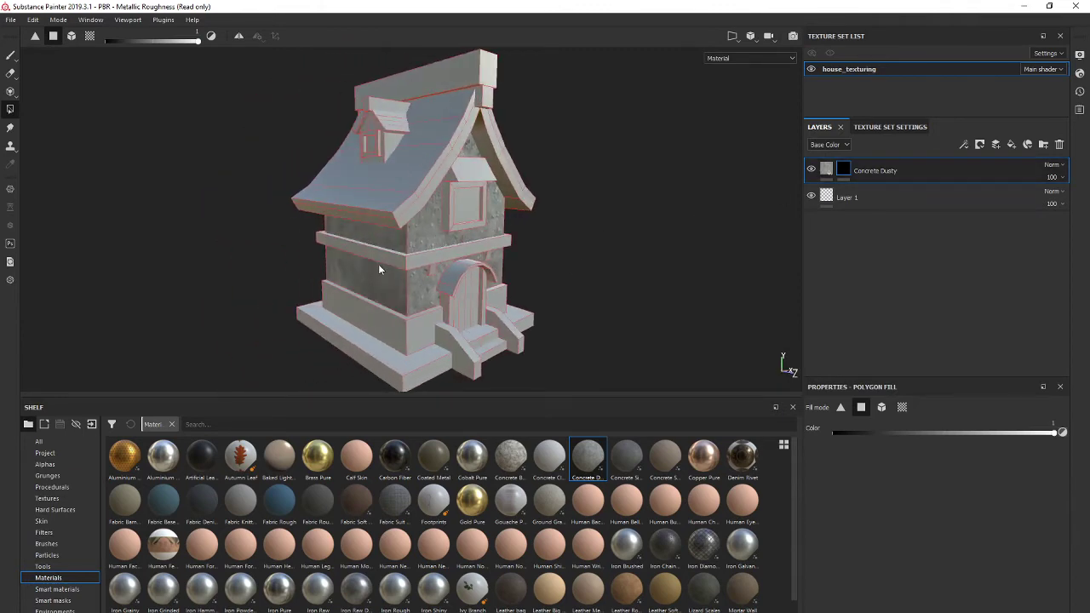
- Fill both halves of the house's rear wall in the Concrete Dusty mask and check the covered walls all around
left_click_drag(379, 265, 779, 263, "alt")
middle_click_drag(378, 248, 520, 248, "alt")
left_click(399, 240)
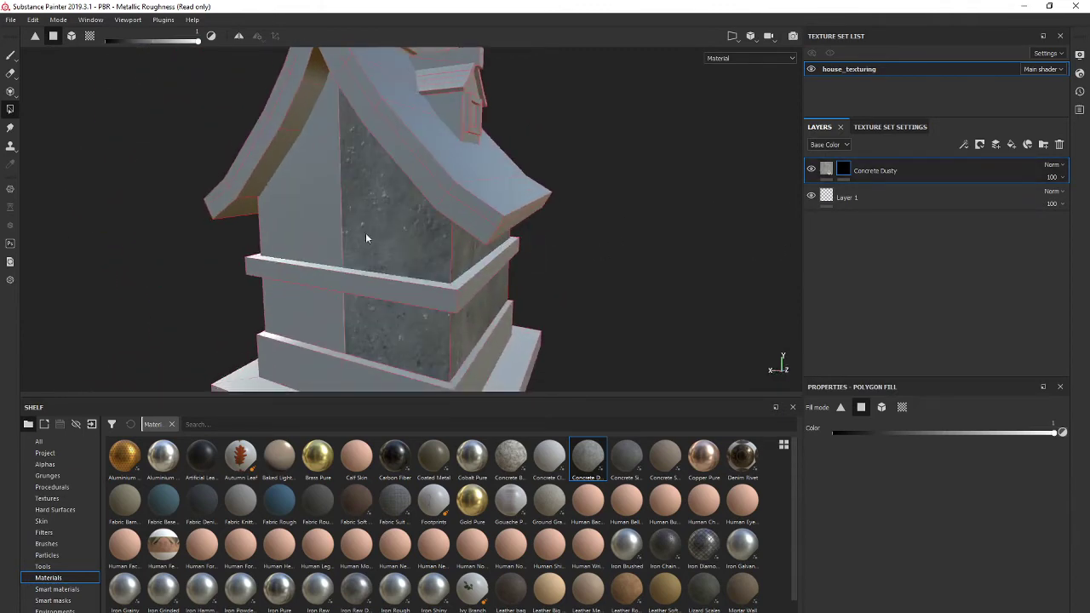
left_click(294, 259)
left_click_drag(294, 259, 650, 256, "alt")
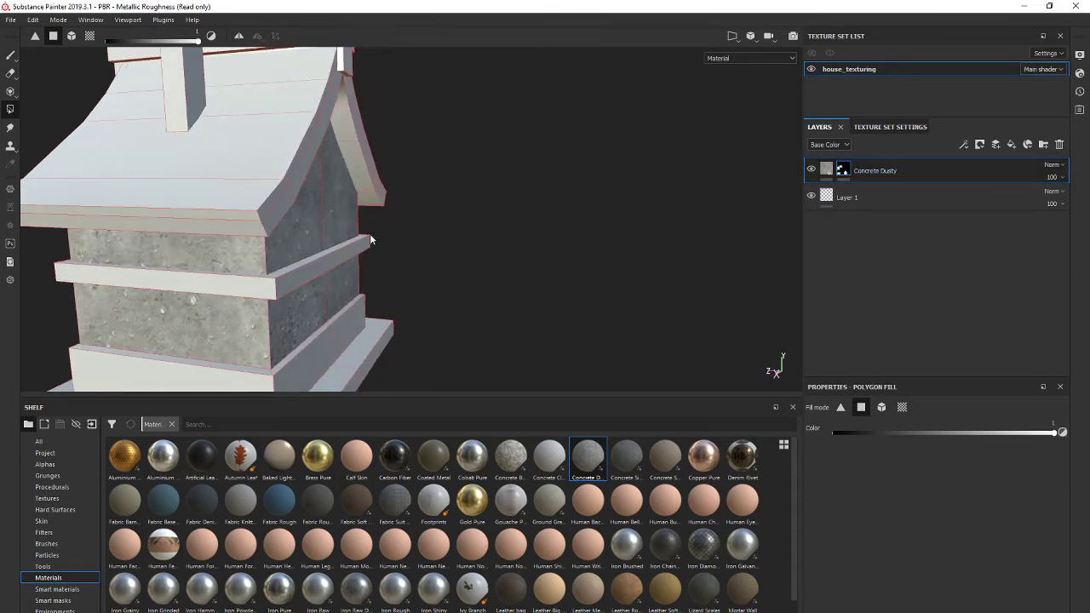
left_click_drag(370, 238, 696, 151, "alt")
scroll(534, 246, "down", 2)
left_click_drag(534, 247, 578, 243, "alt")
middle_click_drag(578, 242, 569, 242, "alt")
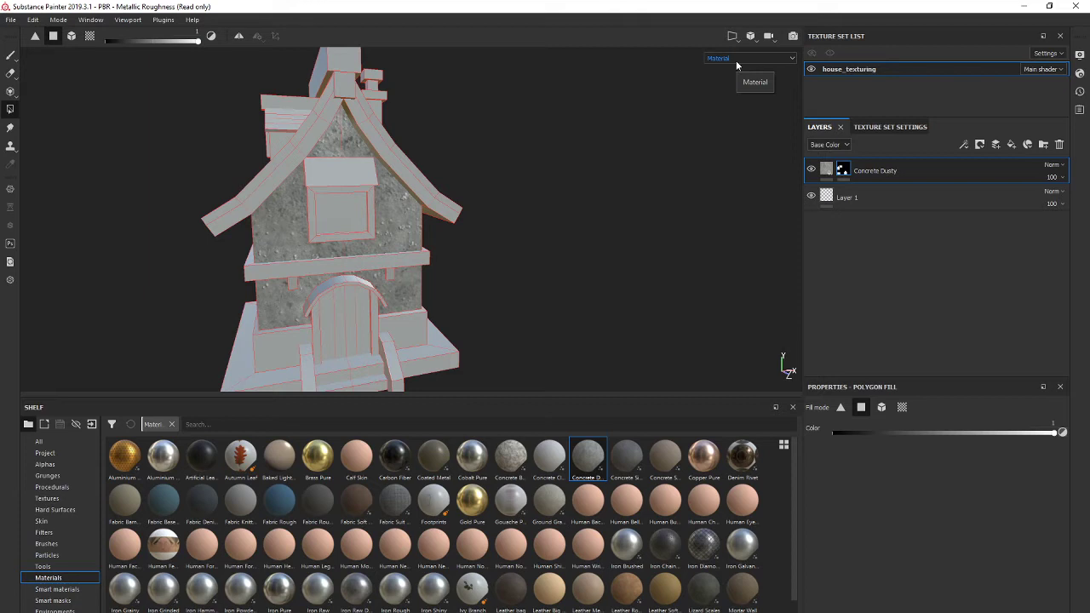
- Browse the viewport's available display channels and keep the Material display mode
left_click(736, 60)
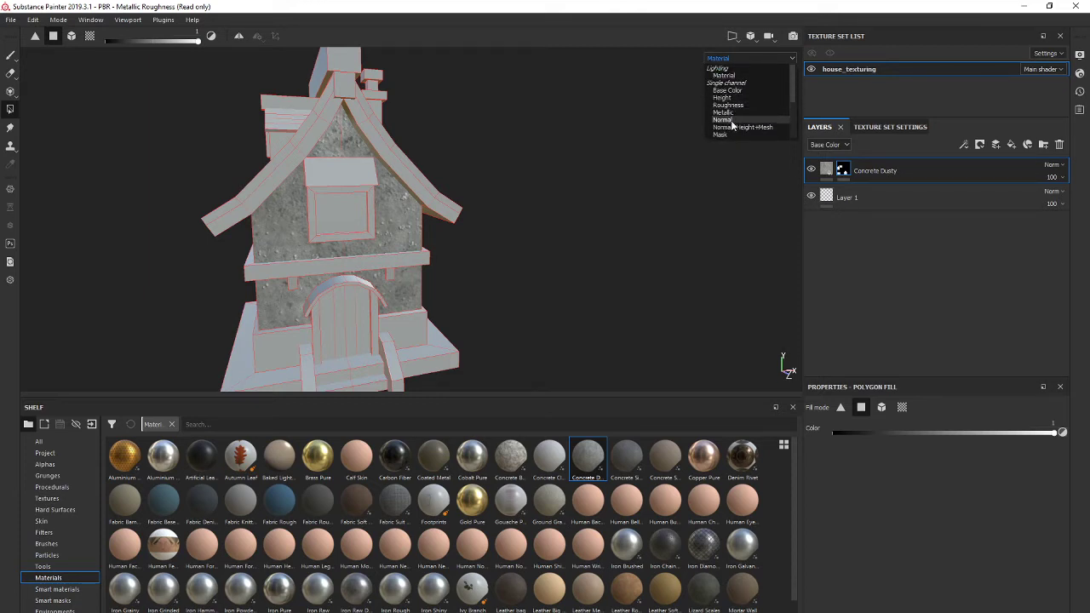
scroll(730, 124, "down", 2)
scroll(731, 126, "down", 1)
scroll(743, 106, "up", 3)
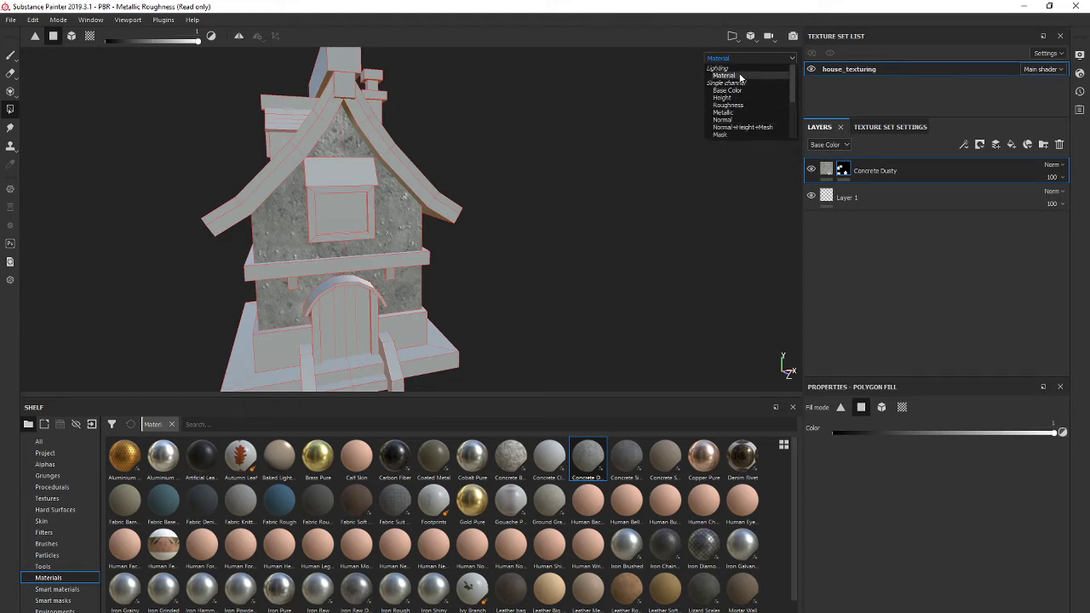
left_click(740, 78)
- Rotate the environment lighting so that the front of the house is brightly lit
left_click_drag(508, 194, 612, 224, "alt")
scroll(612, 224, "down", 3)
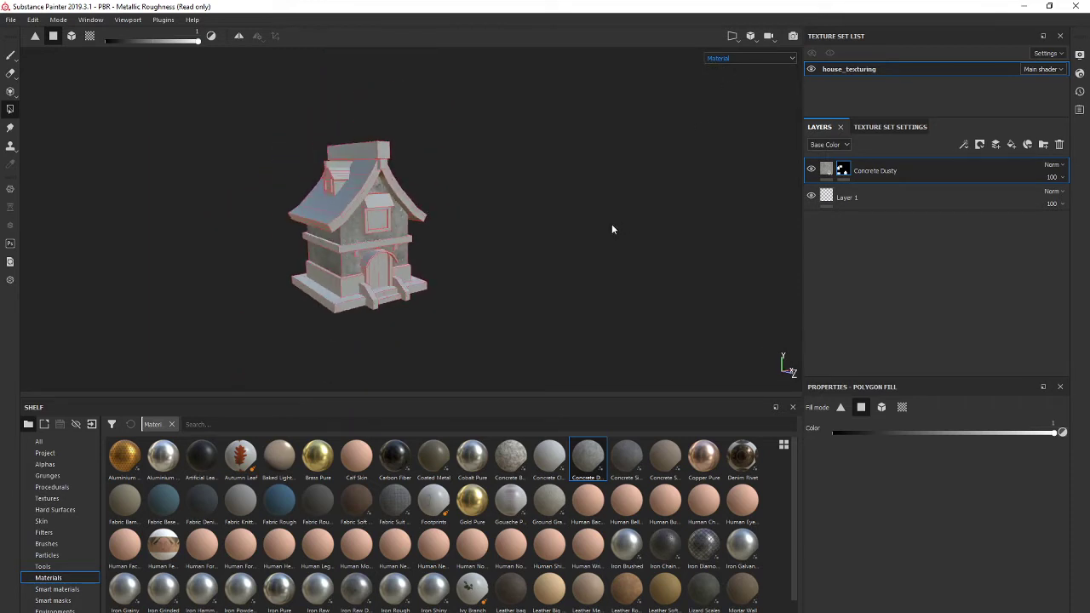
scroll(549, 218, "up", 1)
left_click_drag(469, 253, 486, 238, "alt")
scroll(443, 206, "up", 2)
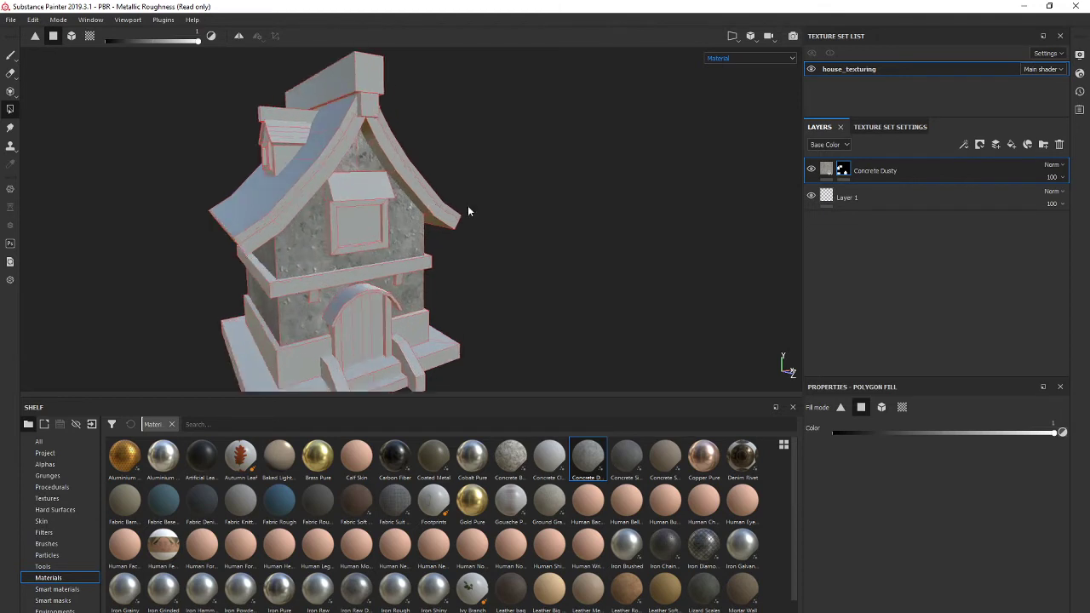
key("shift")
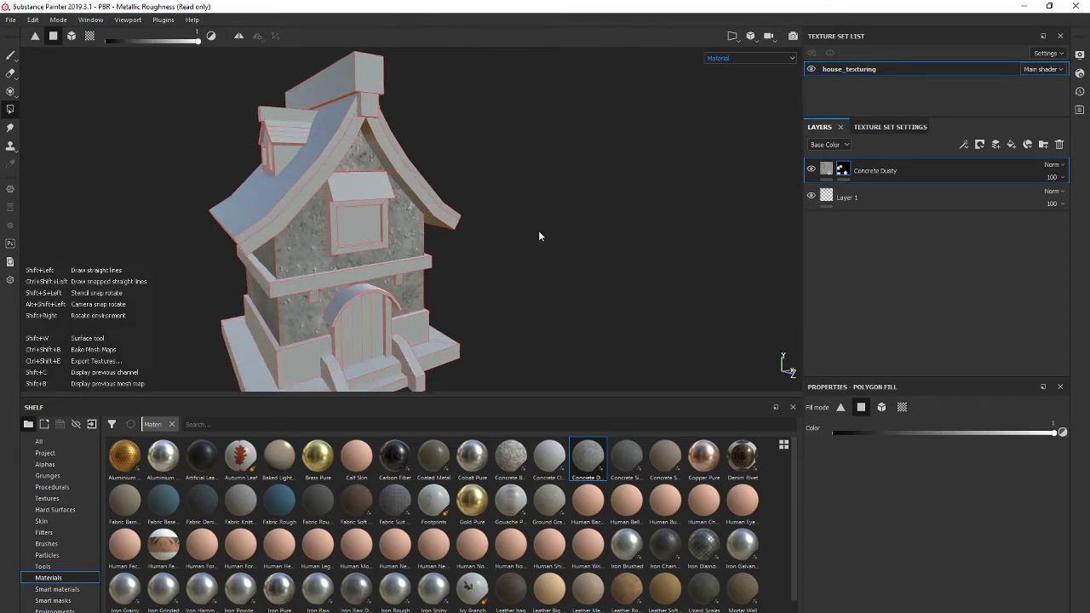
mouse_move(538, 236)
right_mouse_down("shift")
mouse_move(477, 239)
mouse_move(553, 246)
mouse_move(477, 247)
mouse_move(535, 249)
mouse_move(468, 261)
mouse_move(523, 264)
mouse_move(511, 261)
right_mouse_up("shift")
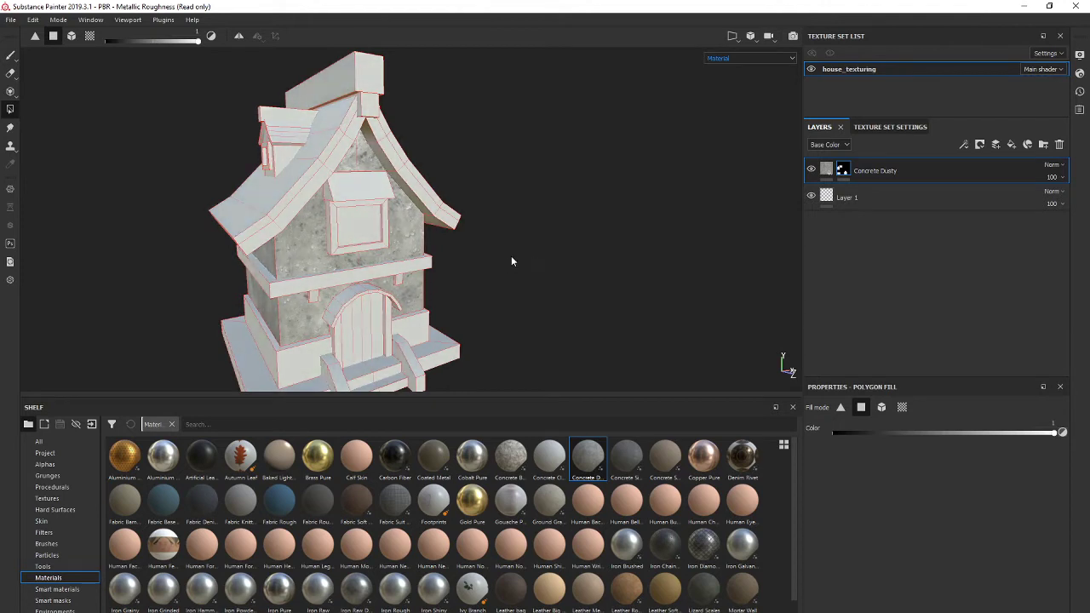
- Toggle the Concrete Dusty layer's visibility off and on to compare the walls with and without it
left_click(813, 170)
left_click(812, 170)
left_click_drag(566, 239, 585, 222, "alt")
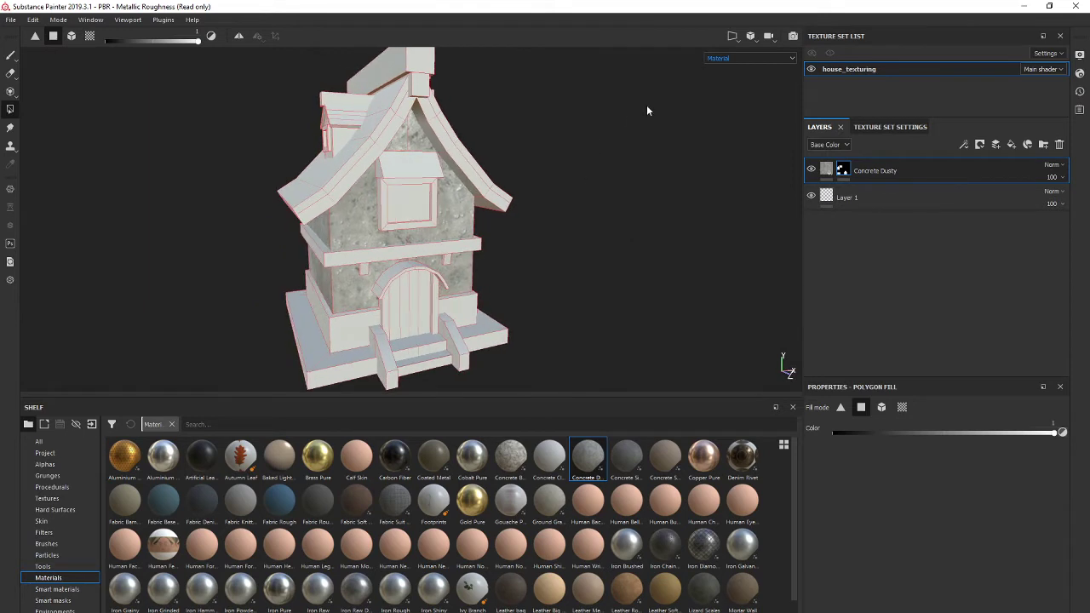
- Open the viewport's list of display modes
left_click(749, 60)
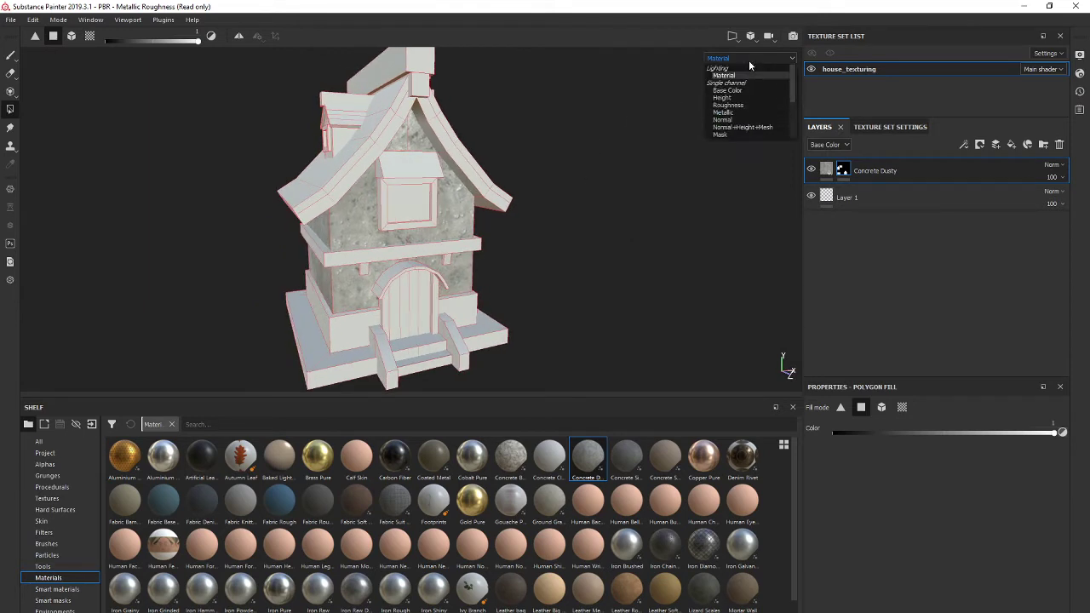
- Display the Mask channel in the viewport and examine which house faces the Concrete Dusty mask covers
left_click(723, 134)
left_click_drag(641, 205, 673, 202, "alt")
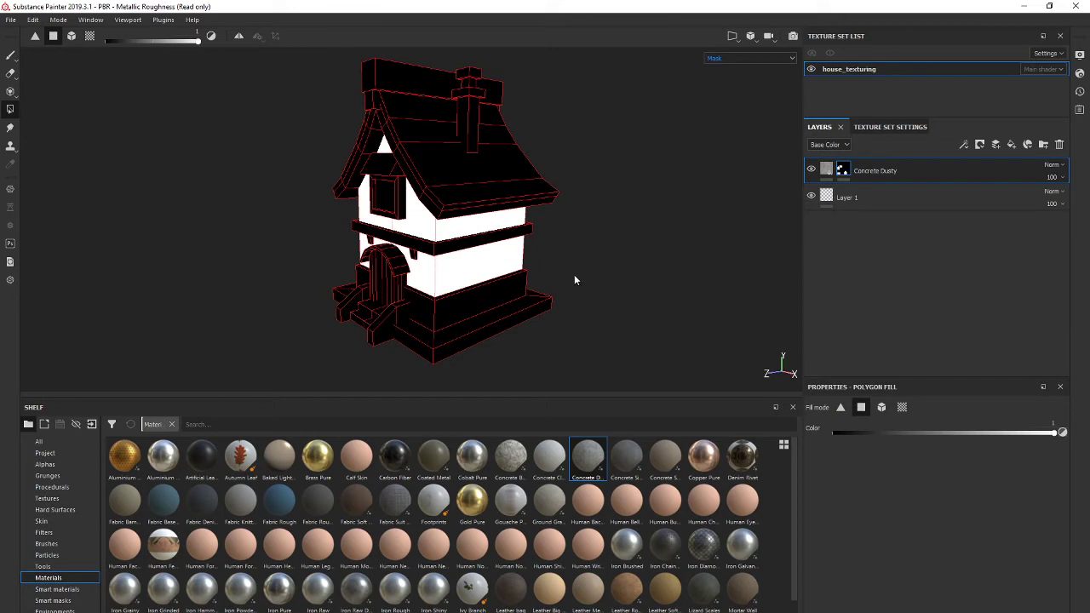
left_click_drag(520, 271, 578, 270, "alt")
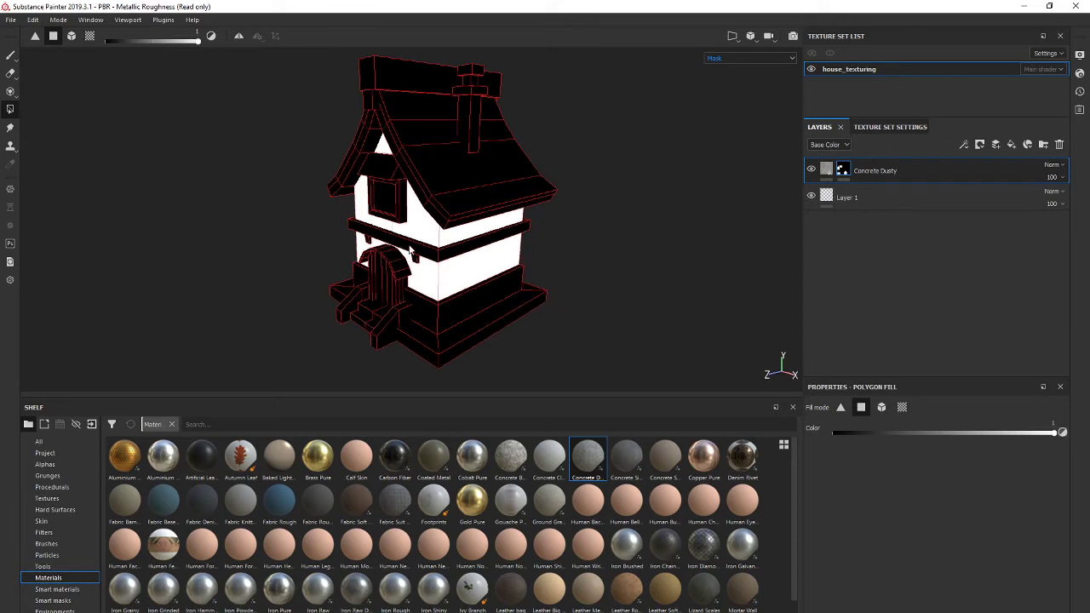
scroll(452, 265, "up", 5)
middle_click_drag(522, 300, 526, 219, "alt")
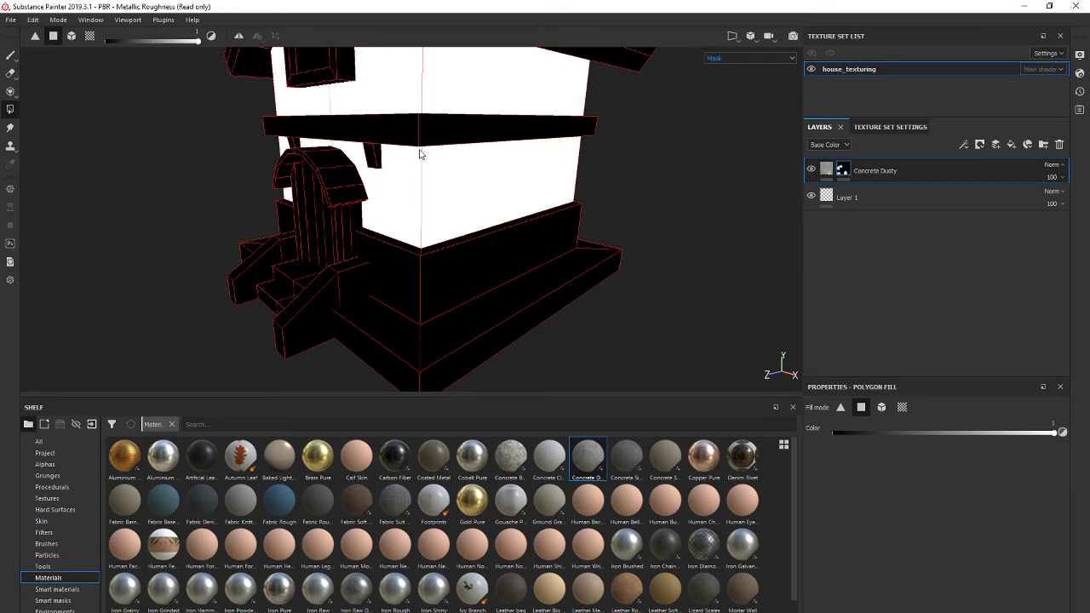
left_click(831, 170)
scroll(611, 270, "up", 3)
scroll(609, 266, "down", 5)
middle_click_drag(625, 220, 602, 243, "alt")
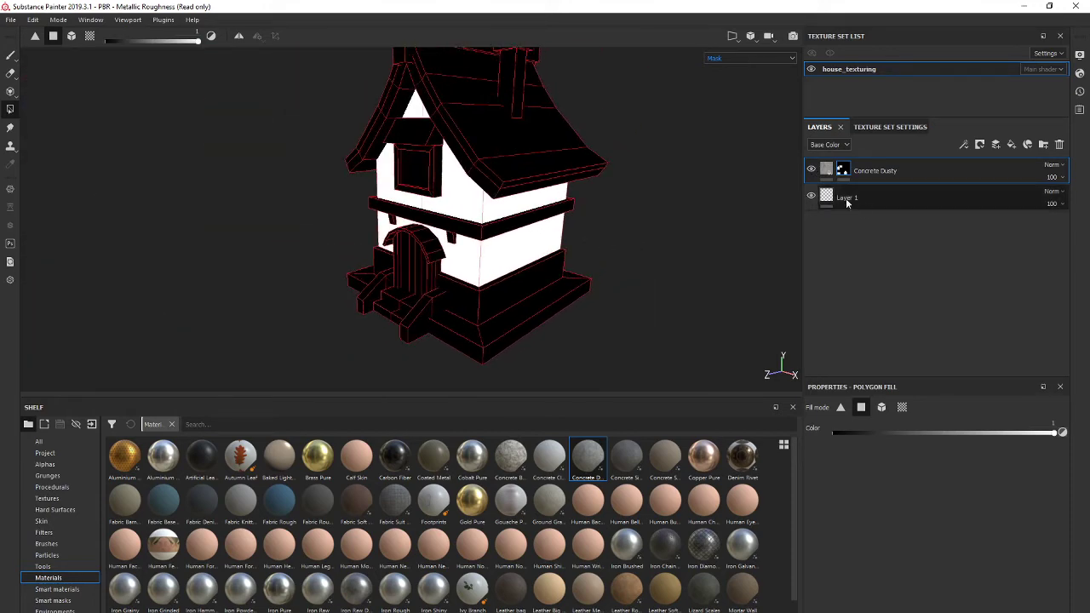
- Add the top and outer side faces along one side of the base slab to the Concrete Dusty mask
left_click(513, 323)
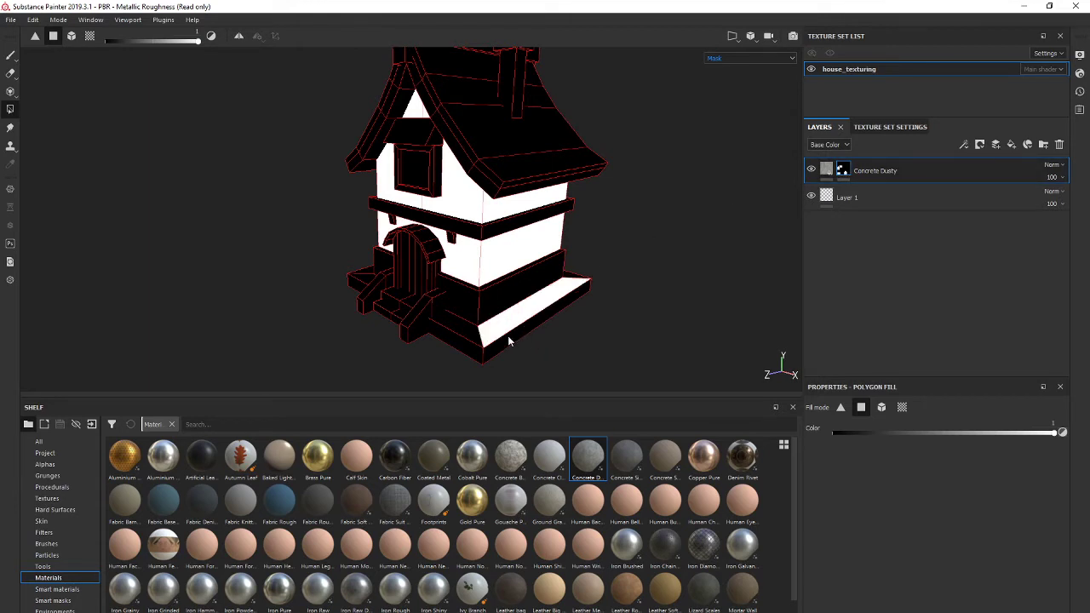
left_click(507, 337)
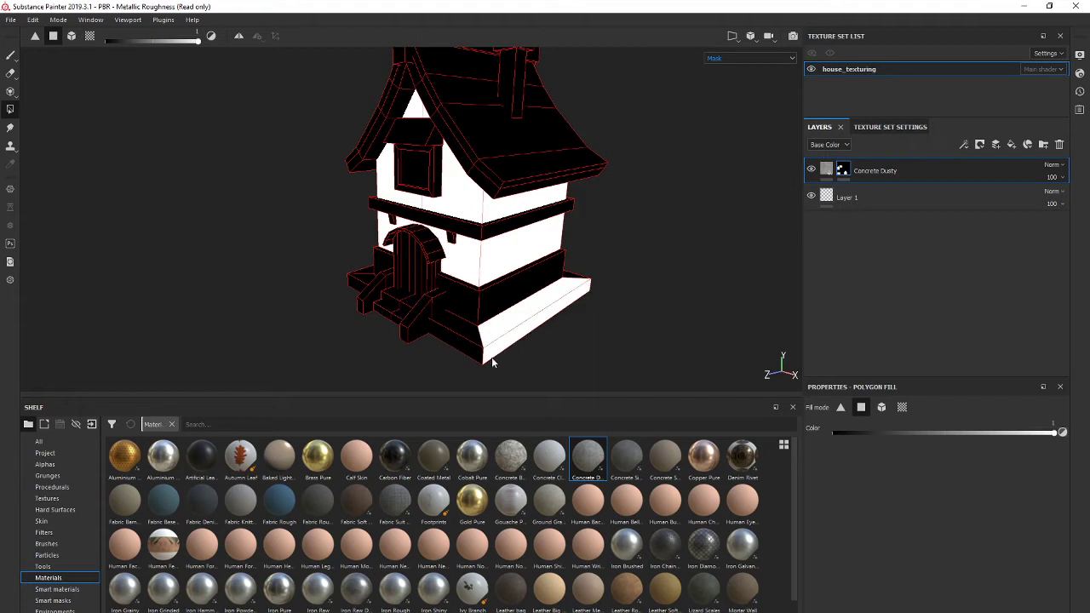
- Return the viewport to Material display and remove the base slab's two faces from the Concrete Dusty mask using fill color 0
left_click(729, 58)
left_click(722, 75)
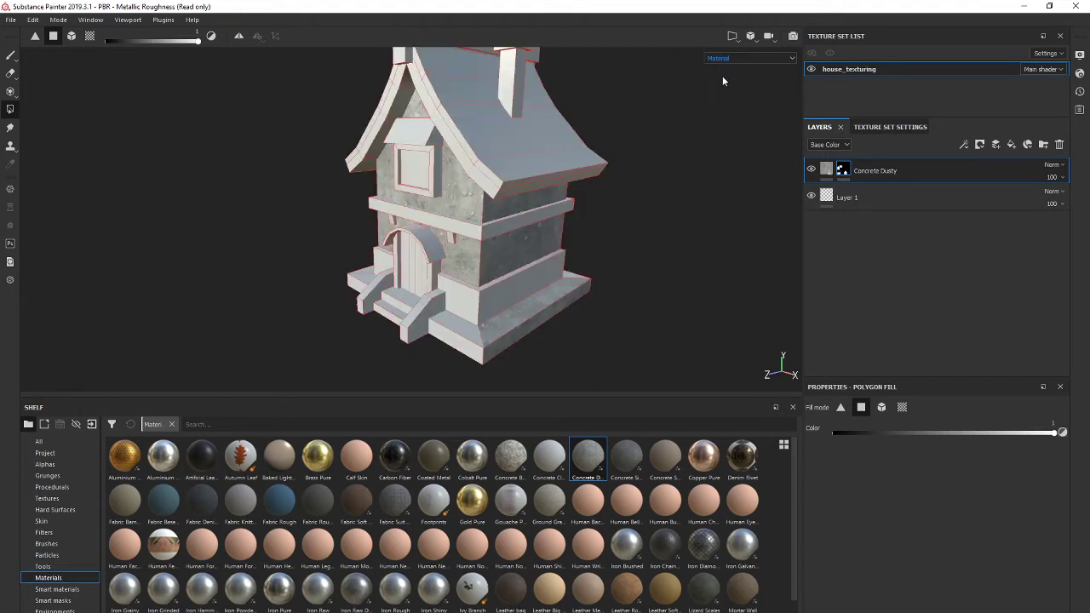
left_click_drag(556, 330, 481, 299, "alt")
scroll(500, 322, "down", 2)
scroll(509, 323, "up", 5)
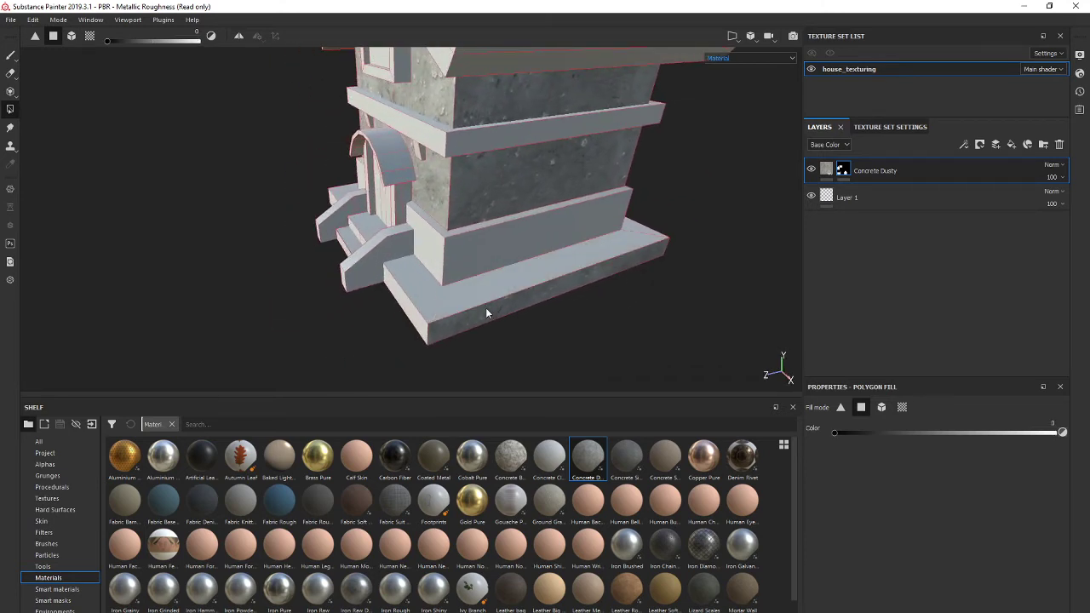
scroll(485, 308, "up", 3)
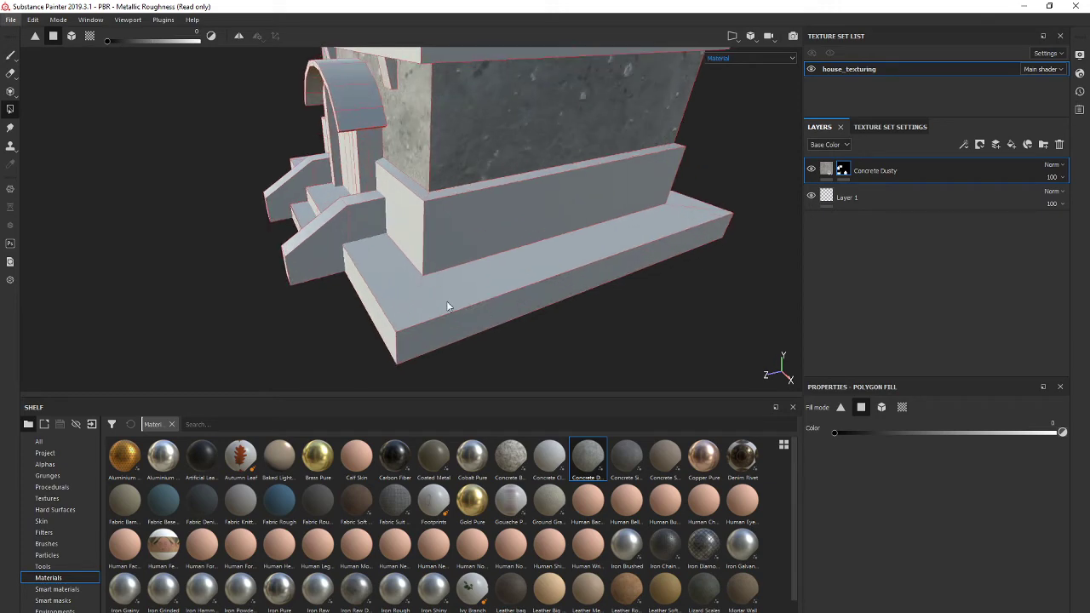
- Examine the concrete material on the house walls from several sides, including the roof and base areas
scroll(446, 300, "down", 5)
left_click_drag(446, 300, 580, 263, "alt")
left_click_drag(413, 271, 414, 219, "alt")
scroll(415, 219, "up", 4)
scroll(593, 309, "down", 5)
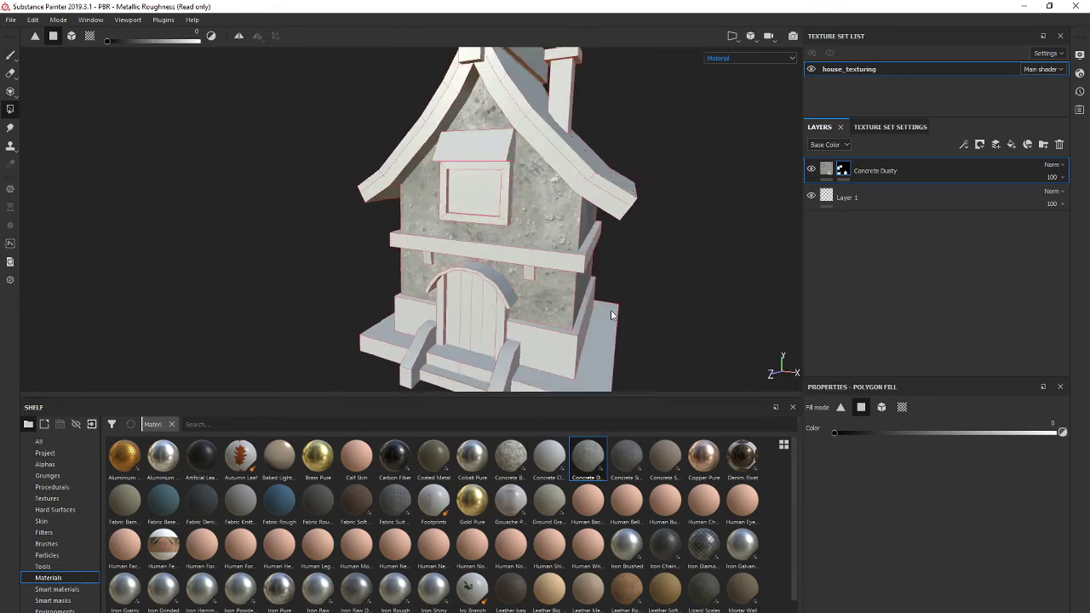
left_click_drag(727, 319, 632, 292, "alt")
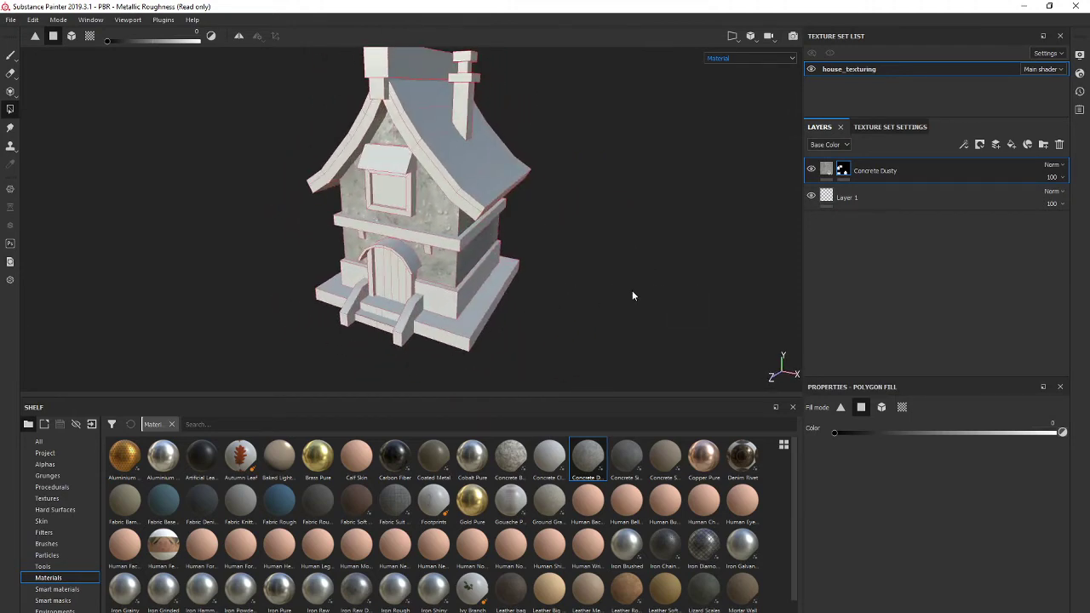
middle_click_drag(594, 275, 610, 312, "alt")
left_click_drag(602, 293, 550, 168, "alt")
scroll(534, 148, "up", 2)
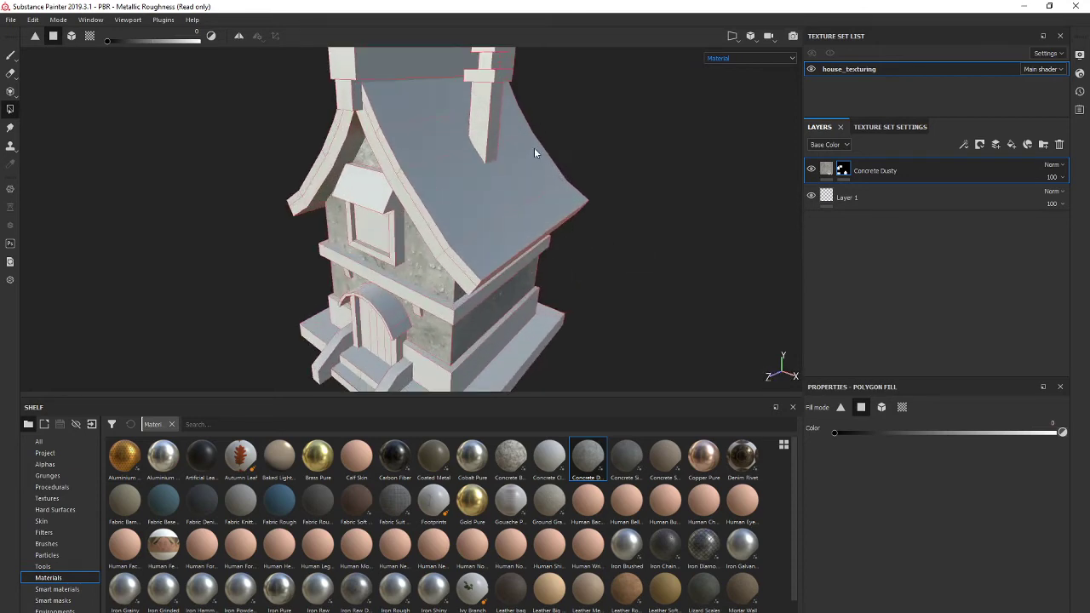
middle_click_drag(534, 147, 605, 131, "alt")
middle_click_drag(529, 295, 553, 189, "alt")
left_click_drag(552, 189, 781, 195, "alt")
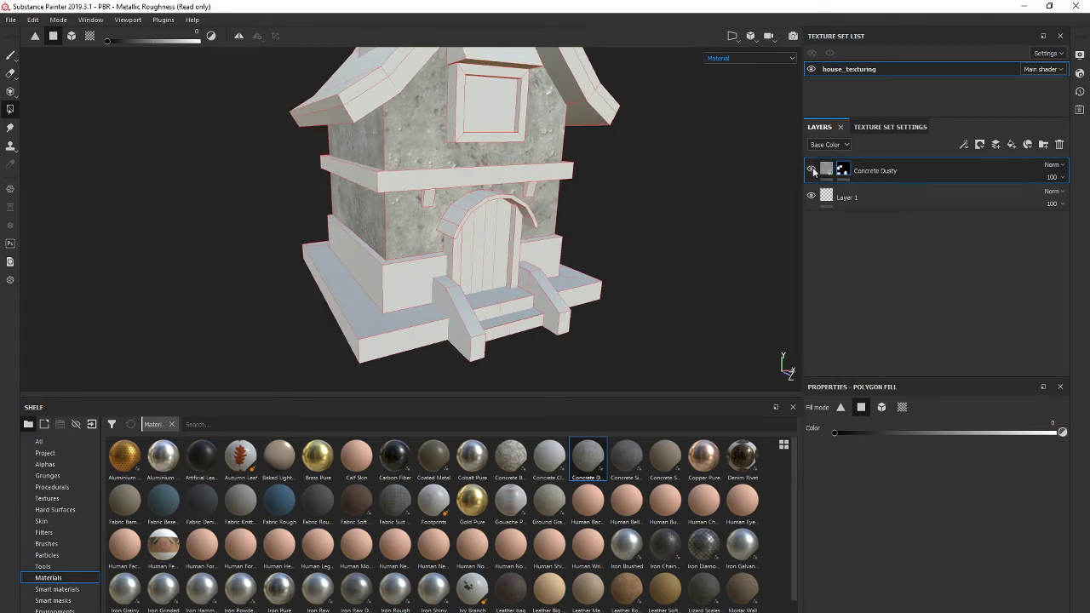
middle_click_drag(503, 207, 480, 255, "alt")
left_click_drag(558, 238, 553, 288, "alt")
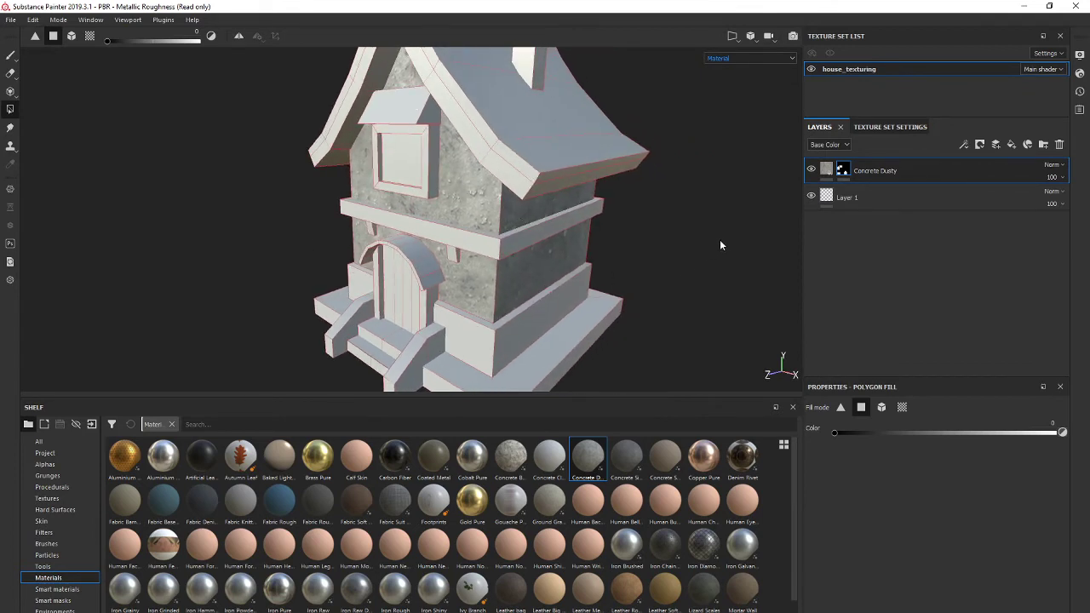
- Set the UV scale of the Concrete Dusty layer's fill to 1.88
left_click(828, 169)
mouse_move(837, 171)
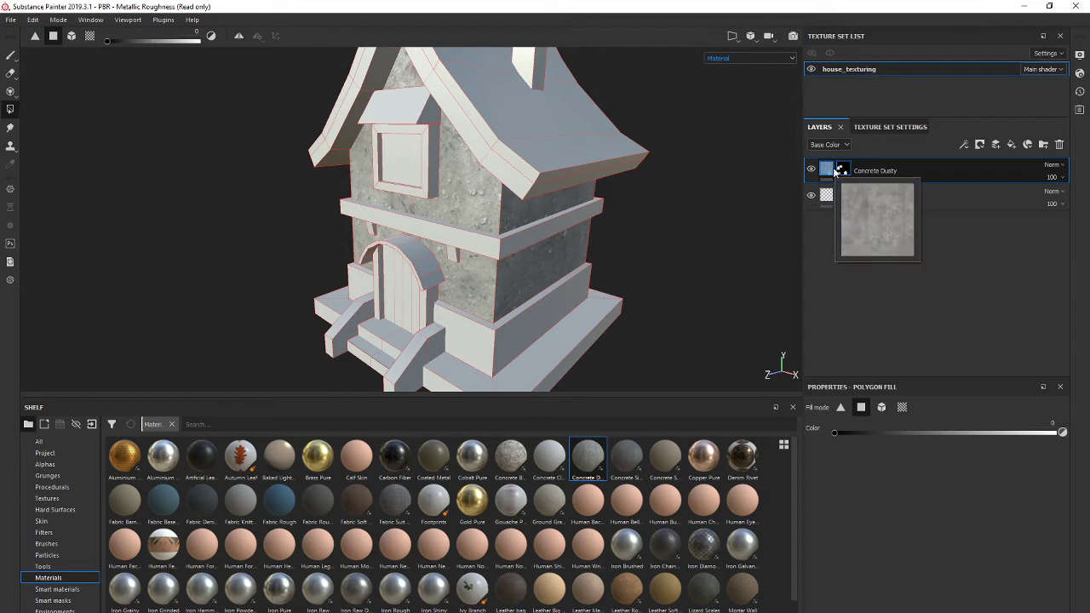
left_click(827, 170)
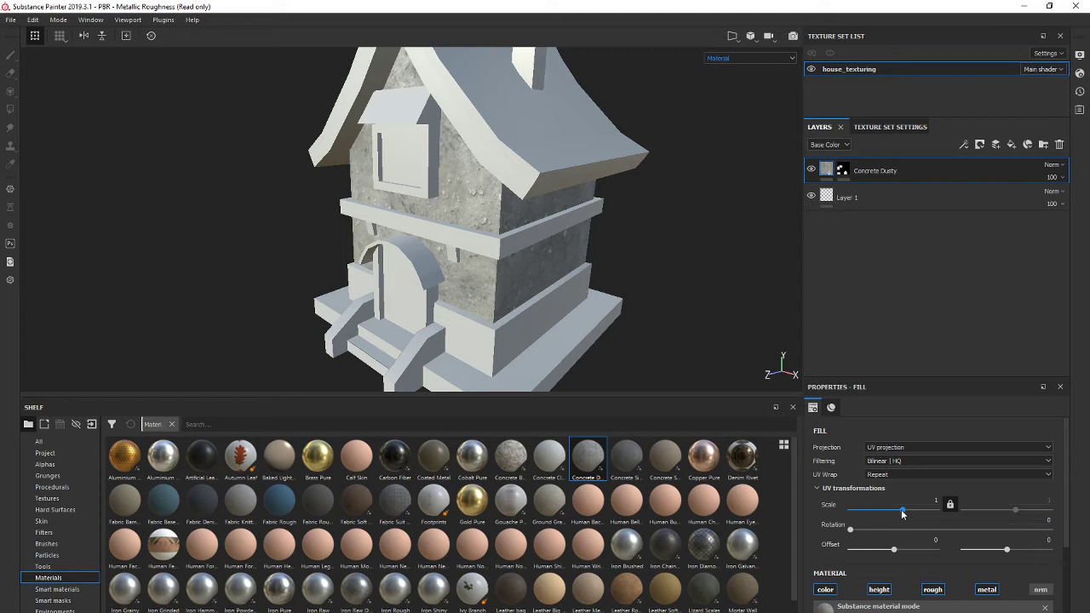
mouse_move(903, 514)
left_mouse_down()
mouse_move(914, 516)
mouse_move(904, 515)
left_mouse_up()
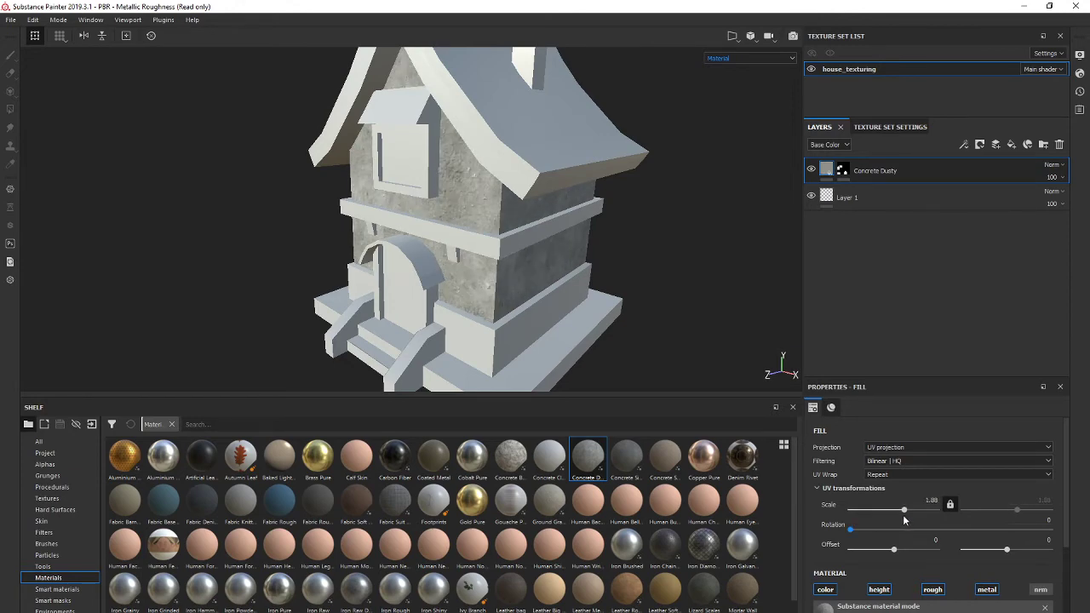
- Examine the rescaled concrete texture on the front and side walls from different angles and under different lighting
left_click_drag(690, 332, 812, 327, "alt")
scroll(709, 320, "down", 6)
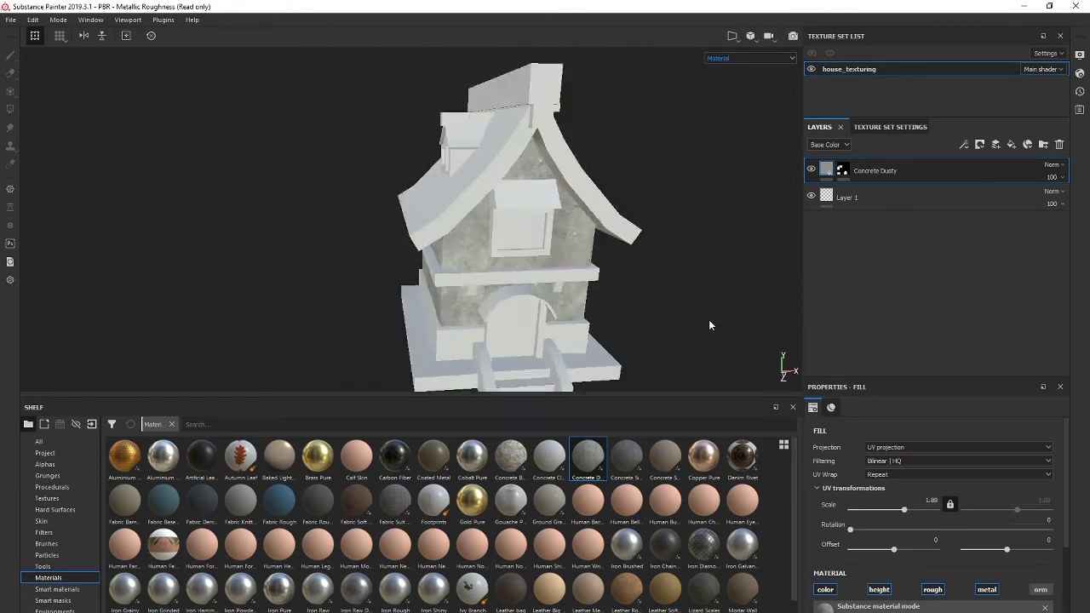
scroll(673, 265, "up", 4)
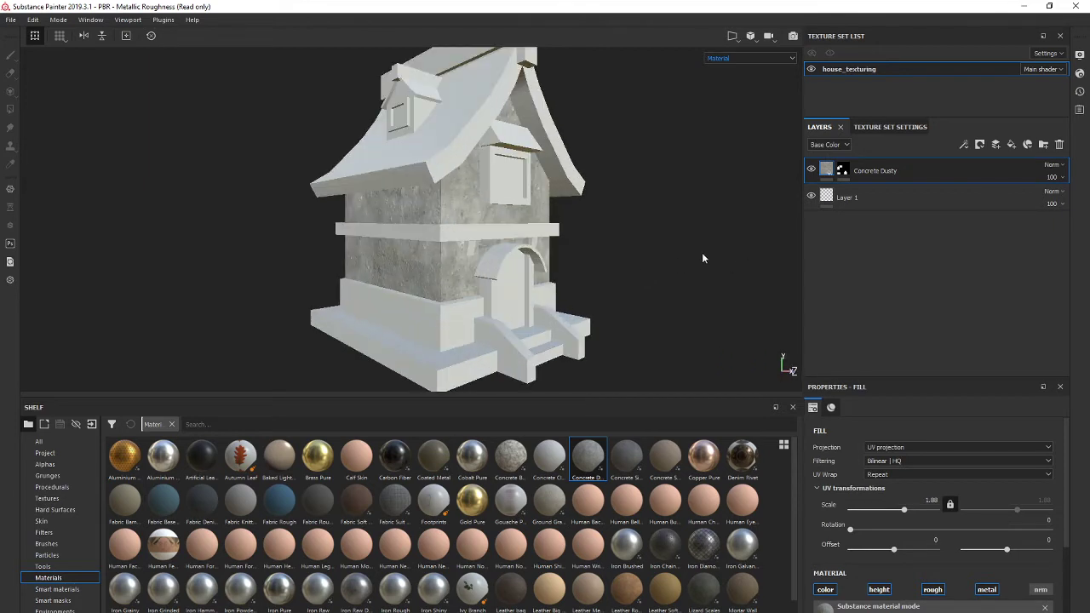
key("alt")
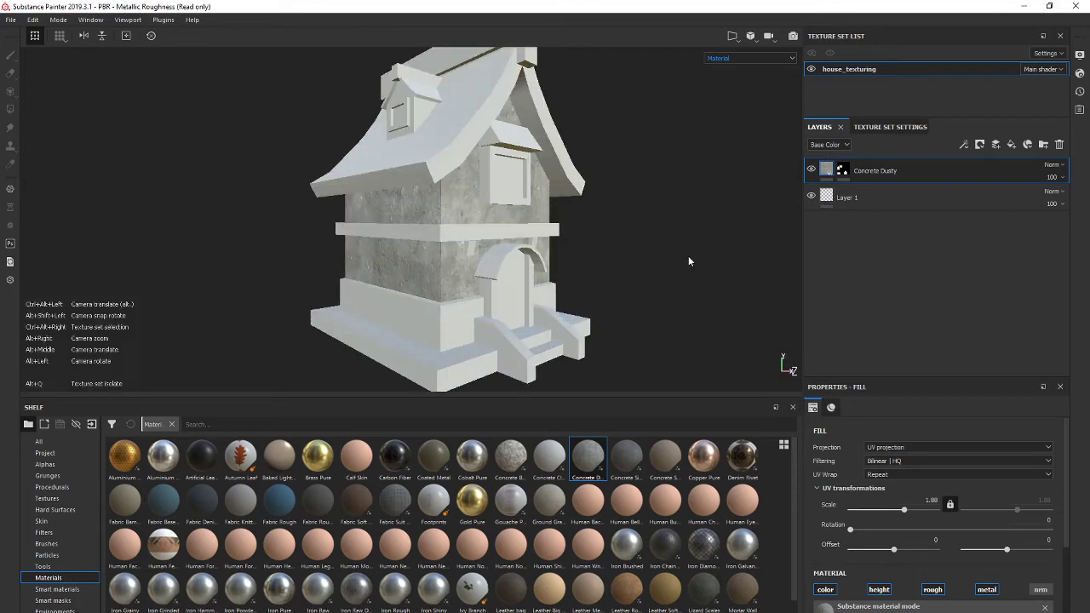
left_click_drag(688, 261, 468, 266, "alt")
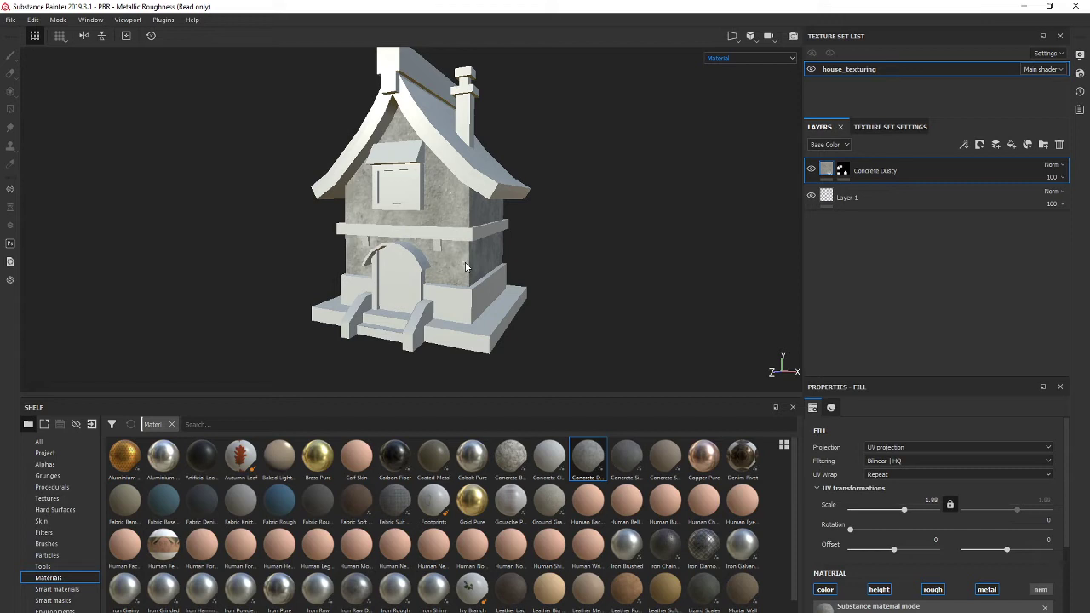
left_click_drag(602, 386, 749, 330, "alt")
left_click_drag(716, 284, 504, 217, "alt")
left_click_drag(559, 244, 481, 266, "alt")
right_click_drag(481, 267, 434, 275, "shift")
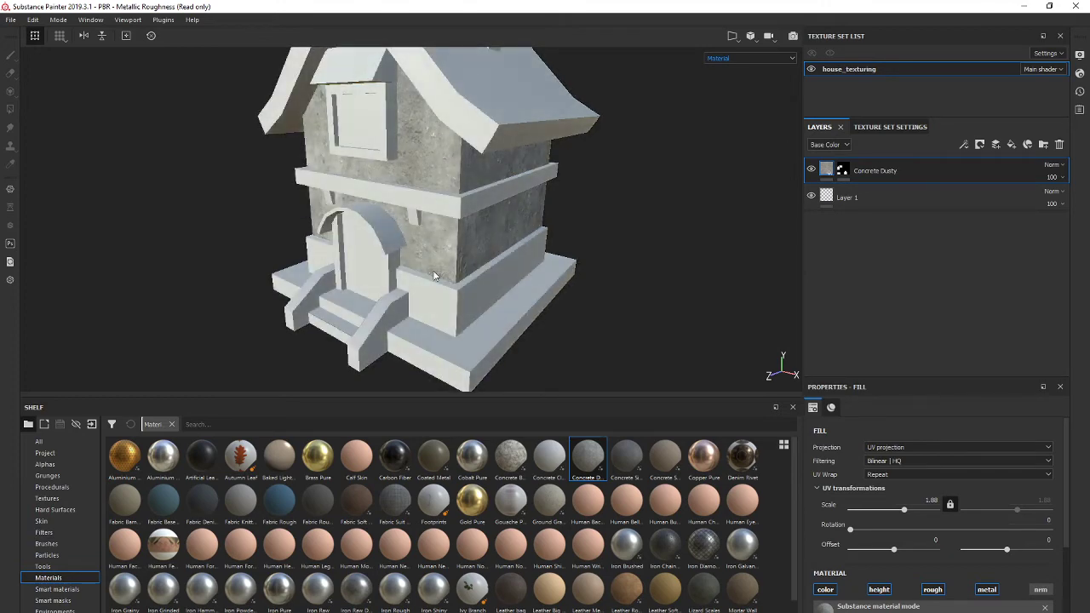
left_click_drag(435, 275, 631, 267, "alt")
scroll(523, 333, "down", 5)
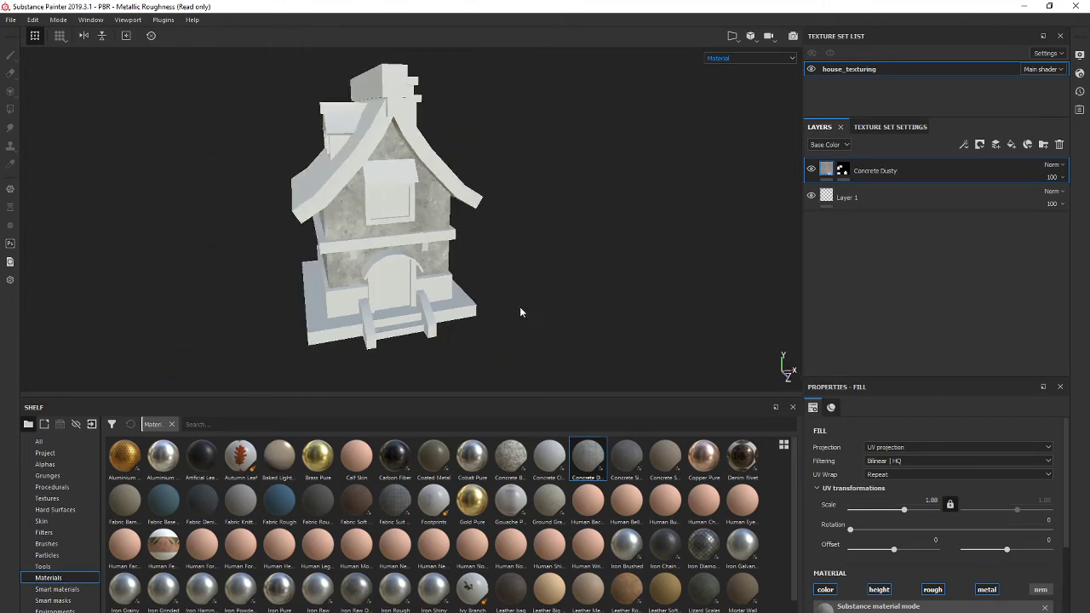
left_click_drag(519, 312, 387, 303, "alt")
middle_click_drag(518, 262, 482, 281, "alt")
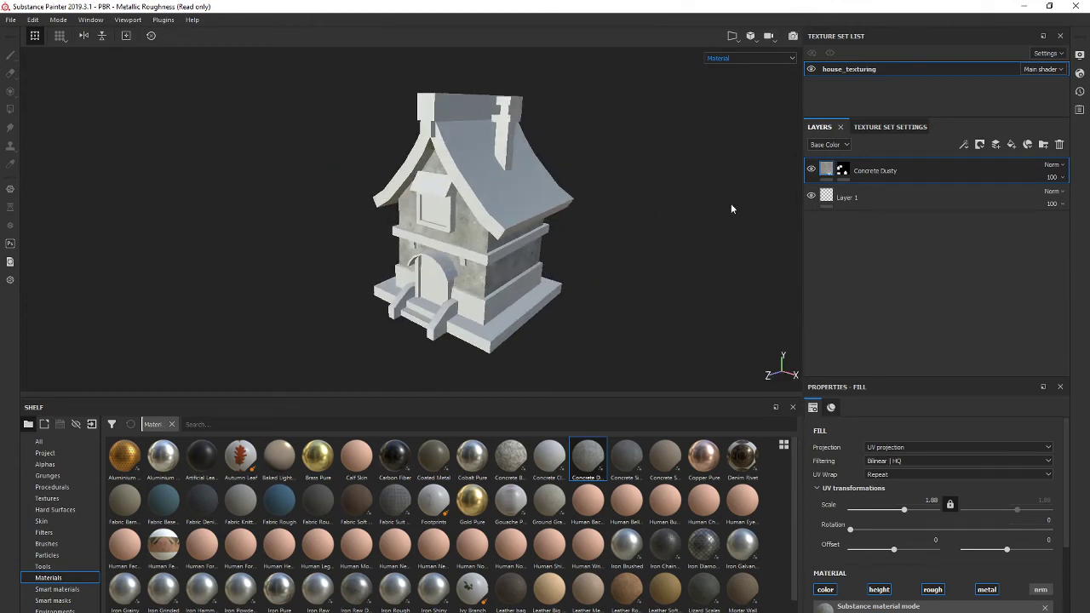
- Browse the shelf's materials and search them for "roof"
scroll(536, 558, "down", 1)
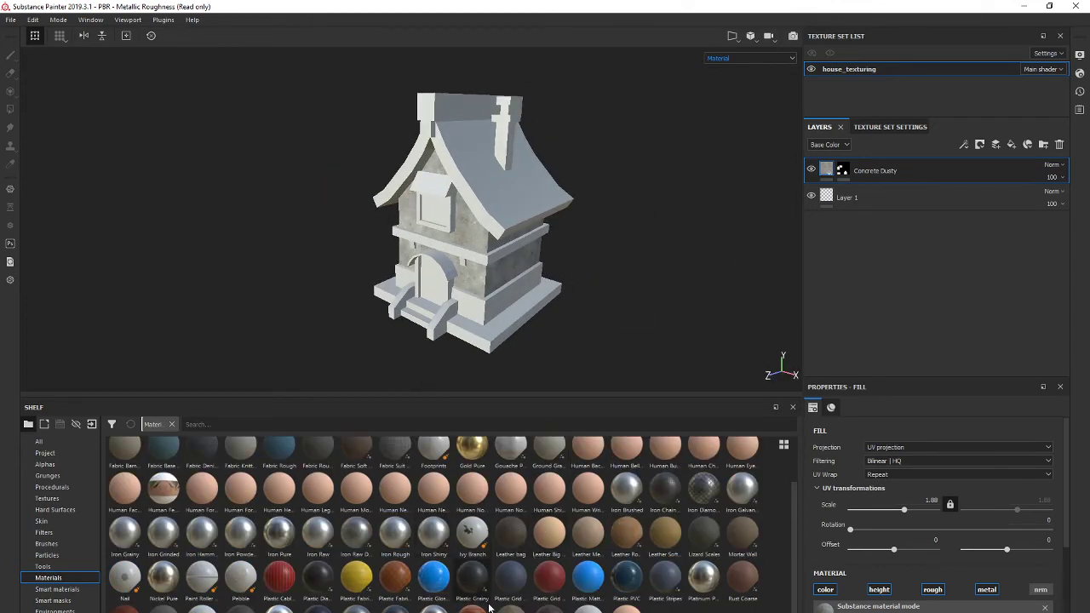
mouse_move(473, 609)
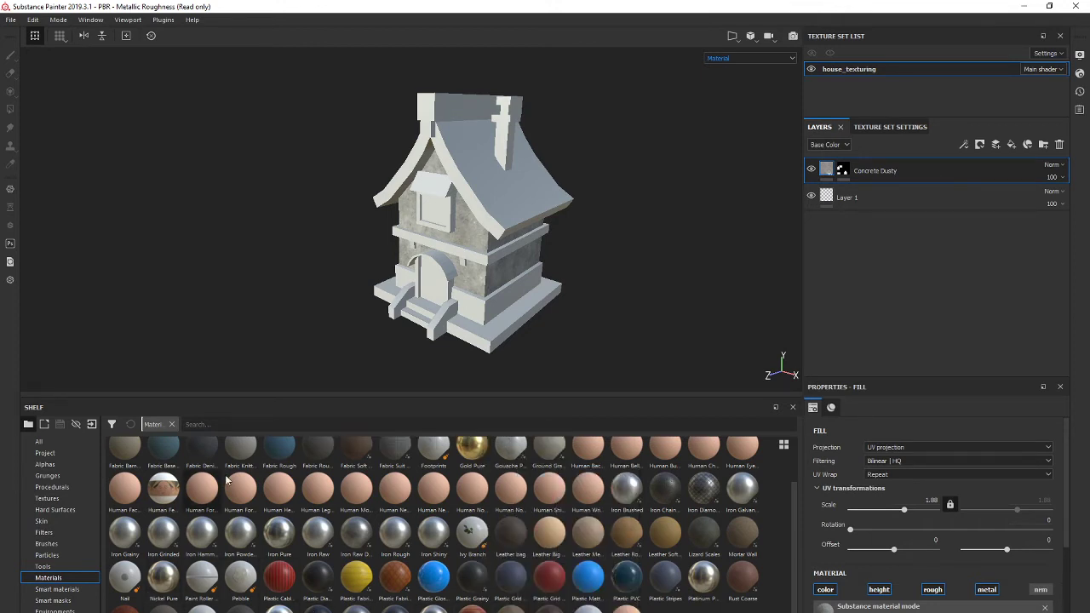
left_click(247, 420)
type("ru")
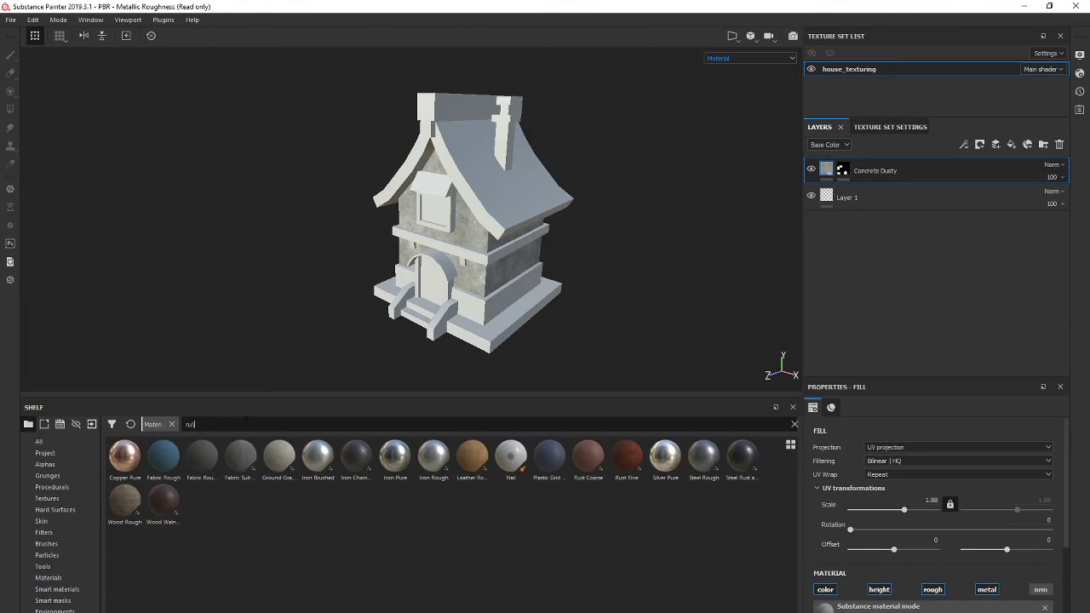
key("BackSpace")
type("oof")
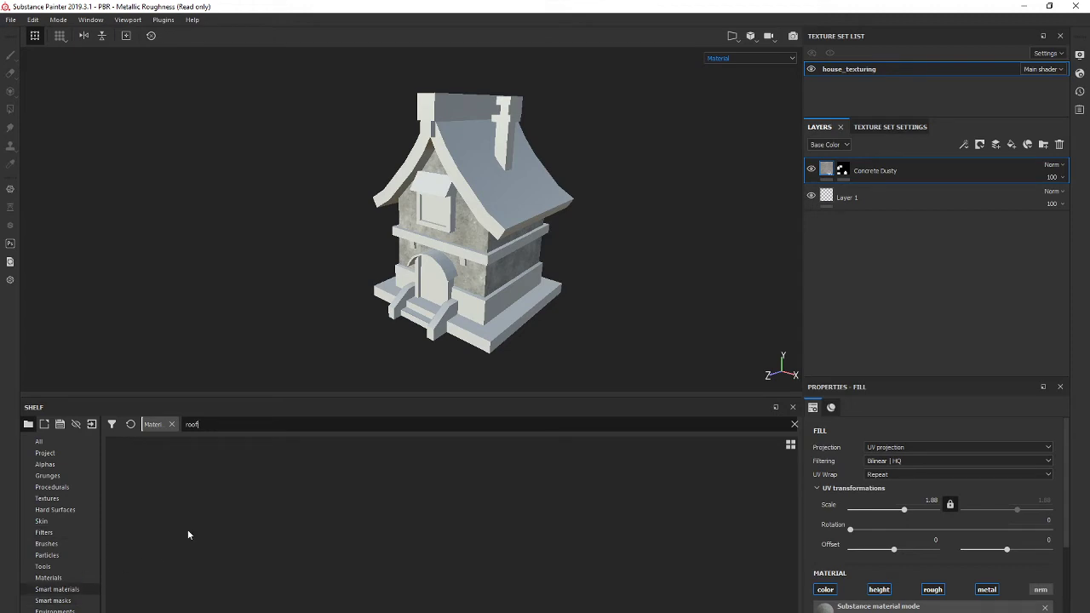
- Search the smart materials for "roof" and clear the search text
left_click(57, 589)
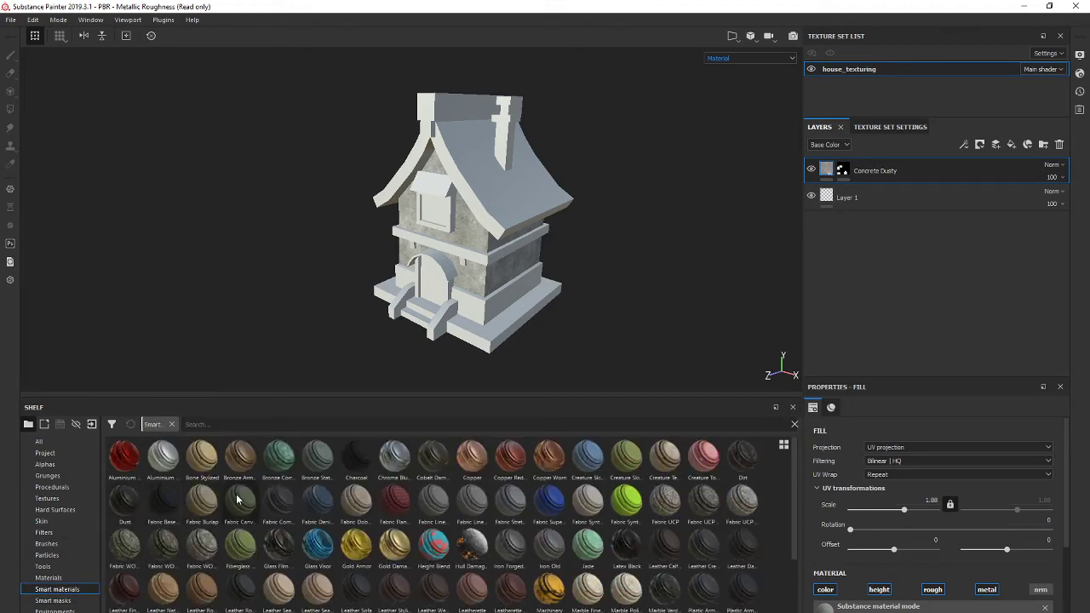
left_click(213, 424)
type("roof")
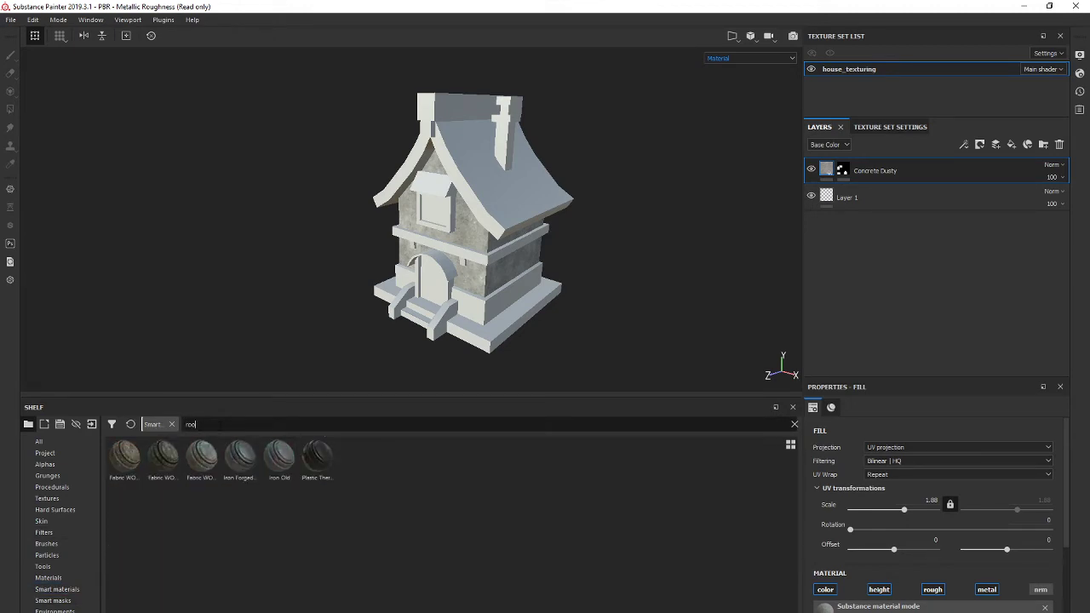
key("BackSpace")
key("BackSpace")
key("BackSpace")
key("BackSpace")
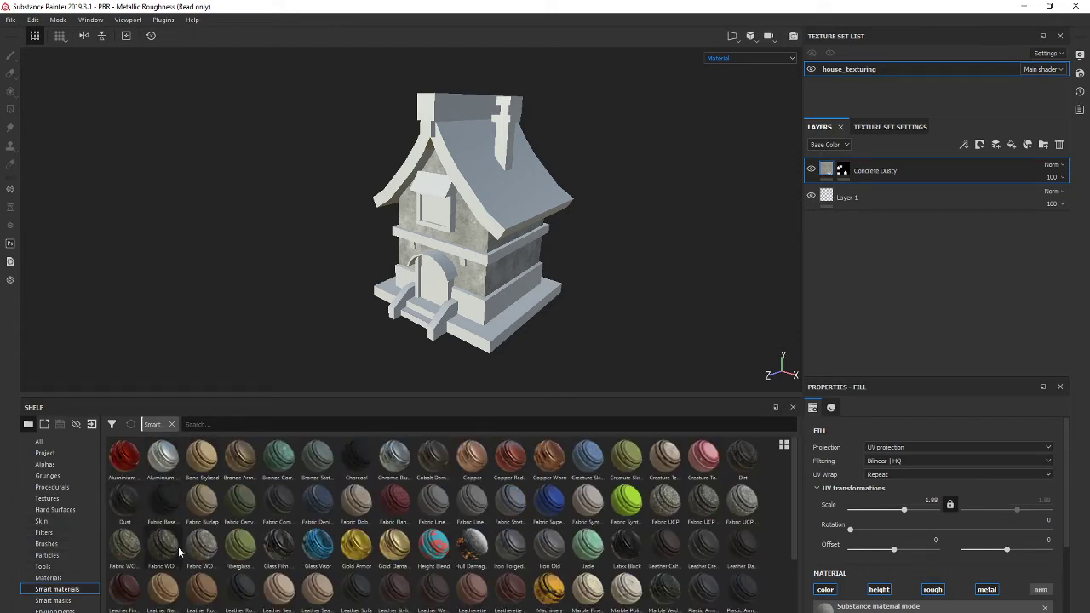
- Browse the regular materials and add Wood American Cherry as a new layer above Concrete Dusty
left_click(49, 578)
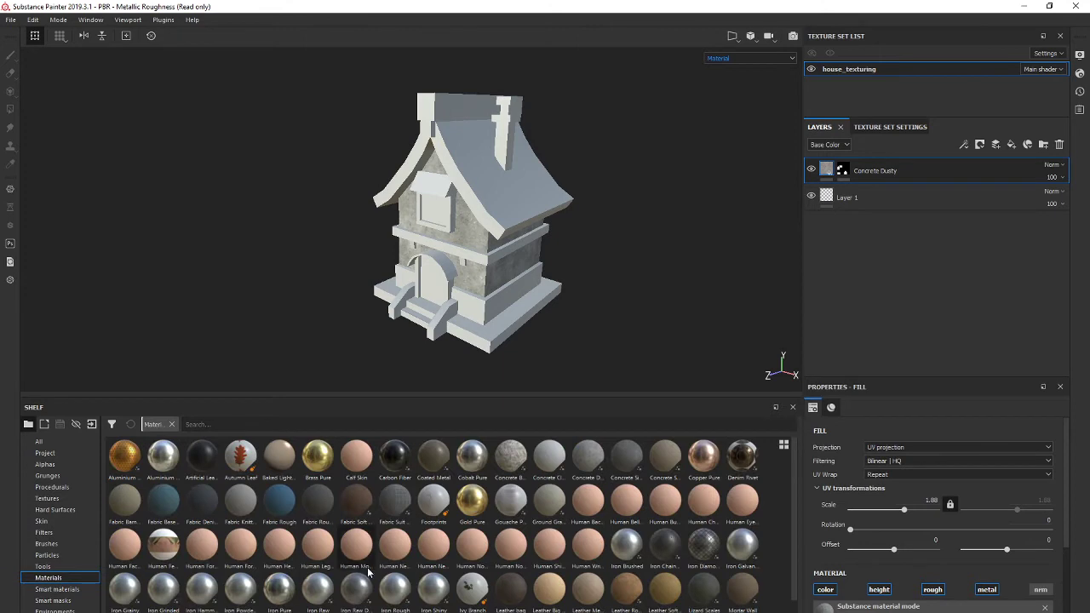
scroll(368, 572, "down", 2)
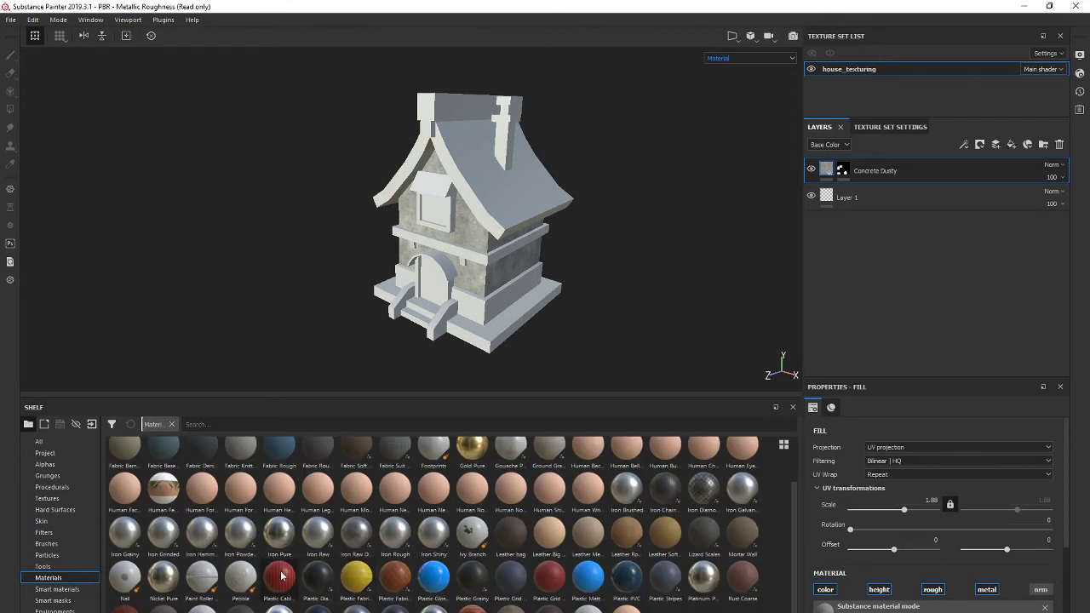
mouse_move(281, 577)
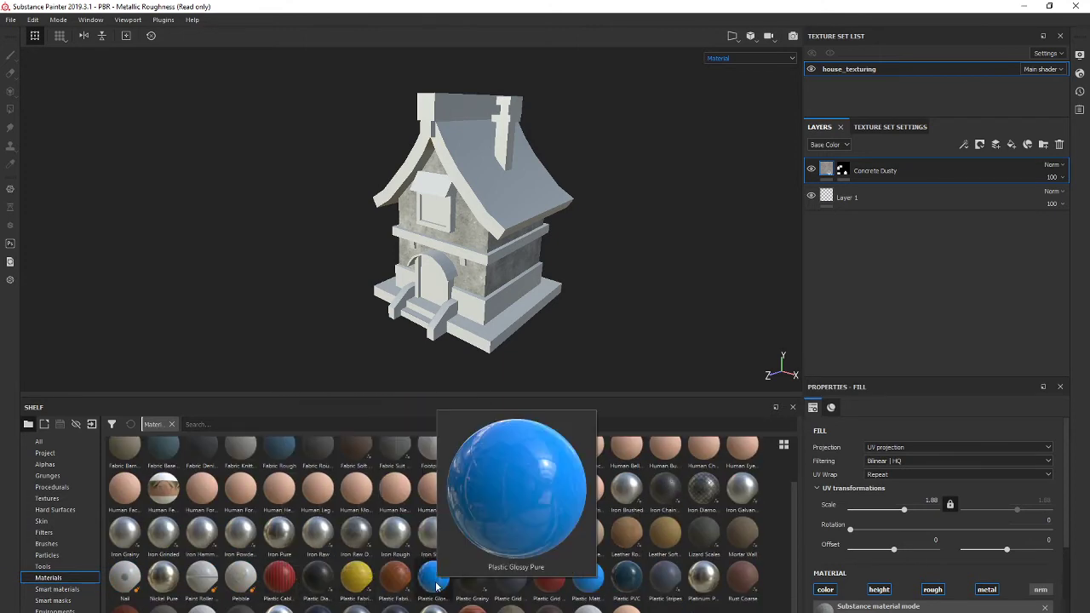
scroll(439, 581, "up", 2)
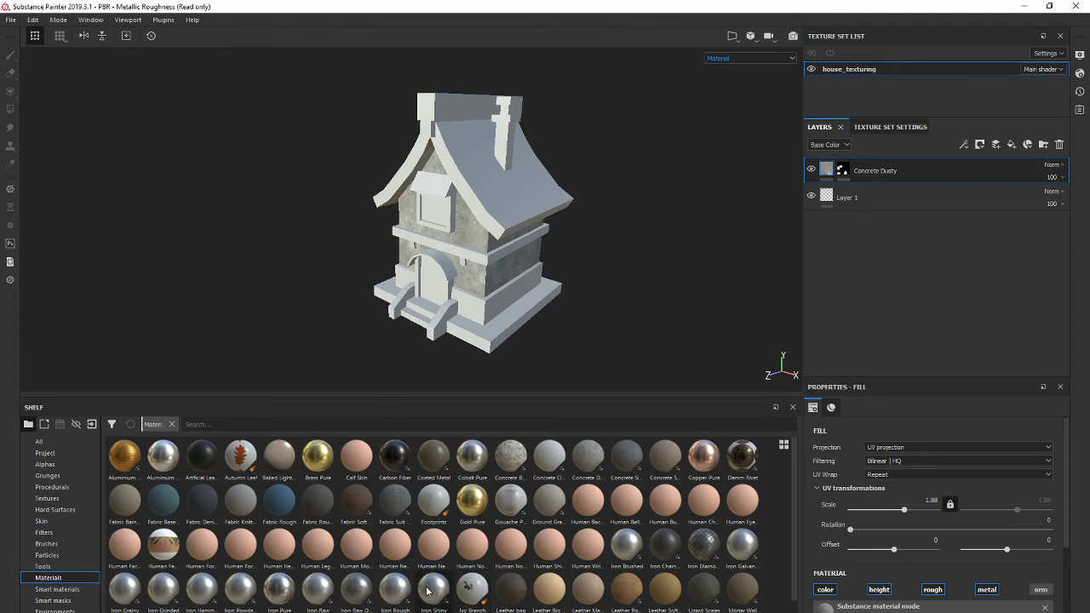
scroll(427, 590, "down", 2)
scroll(435, 586, "up", 2)
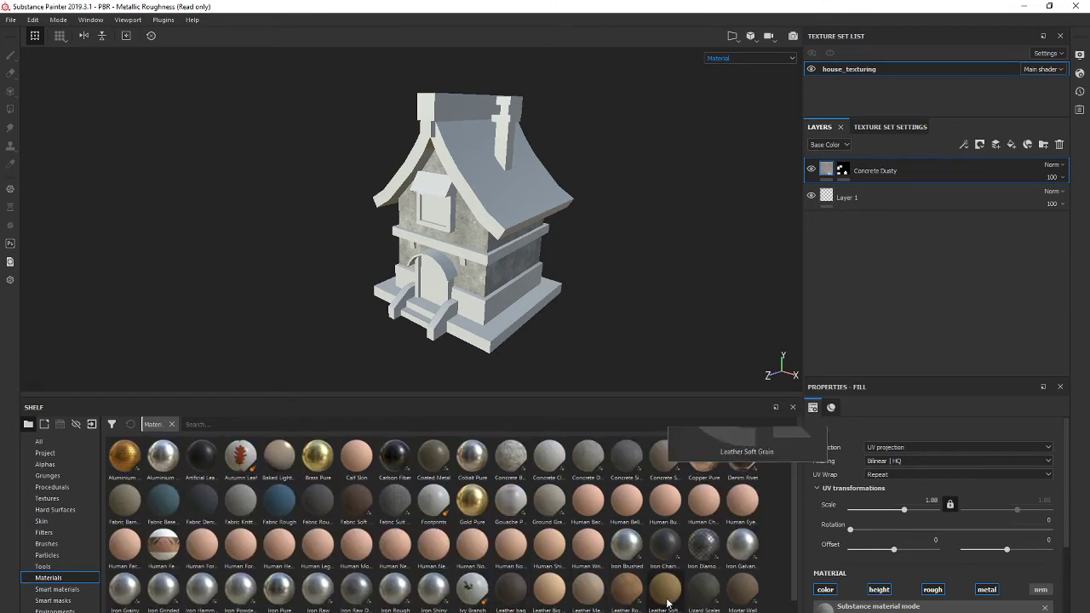
mouse_move(743, 596)
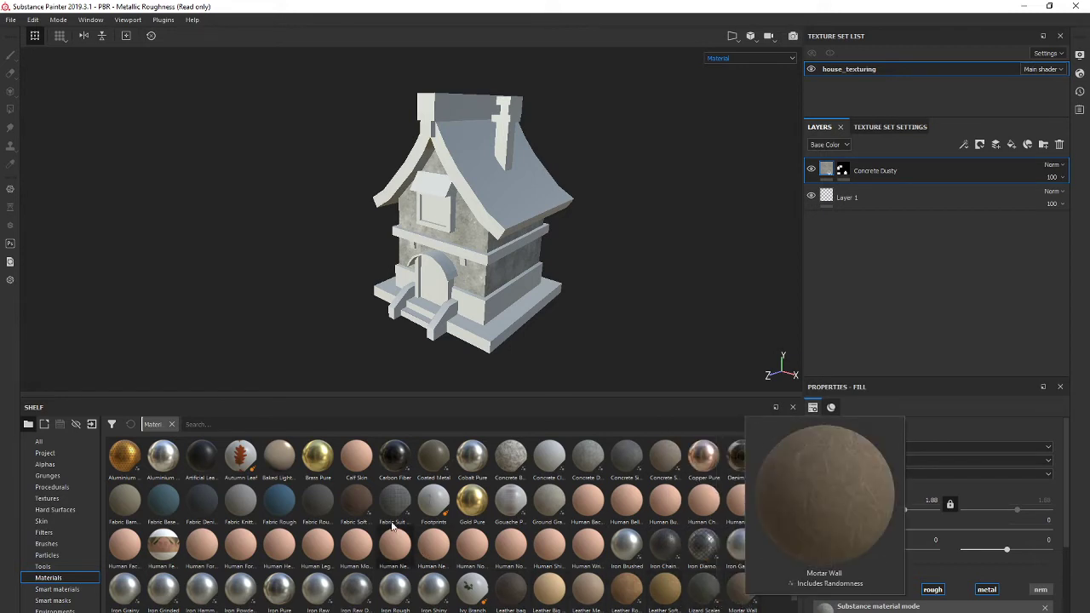
scroll(345, 505, "down", 2)
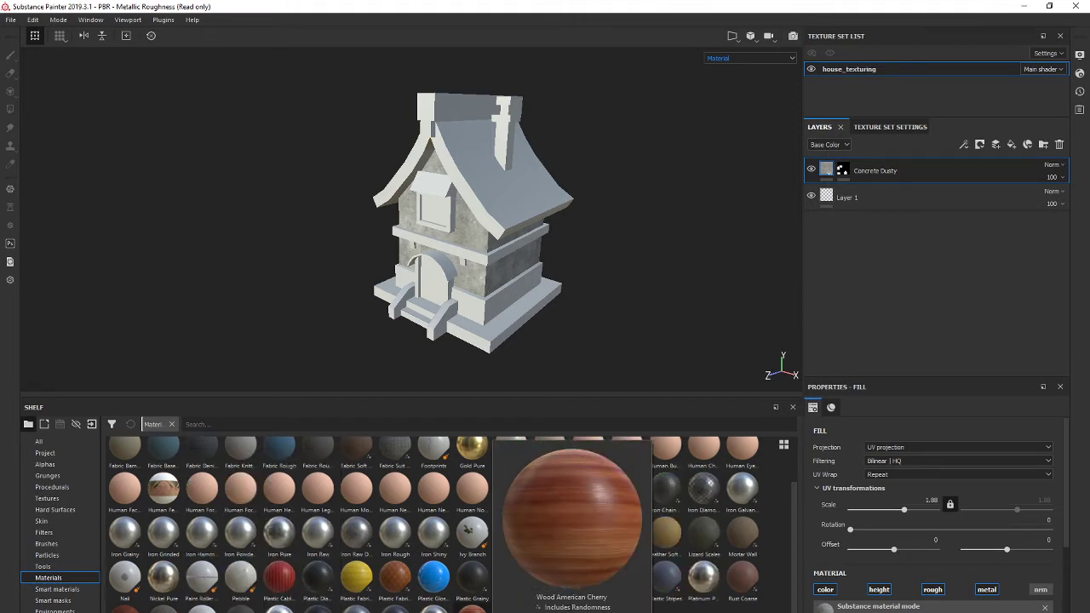
left_click_drag(473, 607, 867, 162)
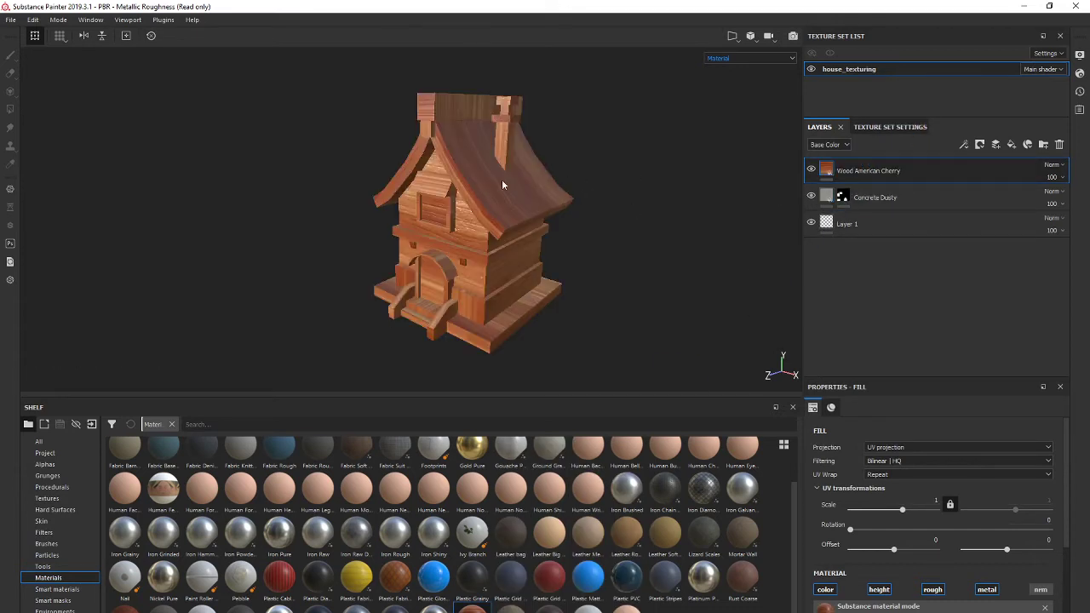
- Examine the cherry wood on the whole house from the front and sides, checking the grain on the roof and walls
left_click_drag(611, 271, 587, 260, "alt")
scroll(595, 257, "up", 2)
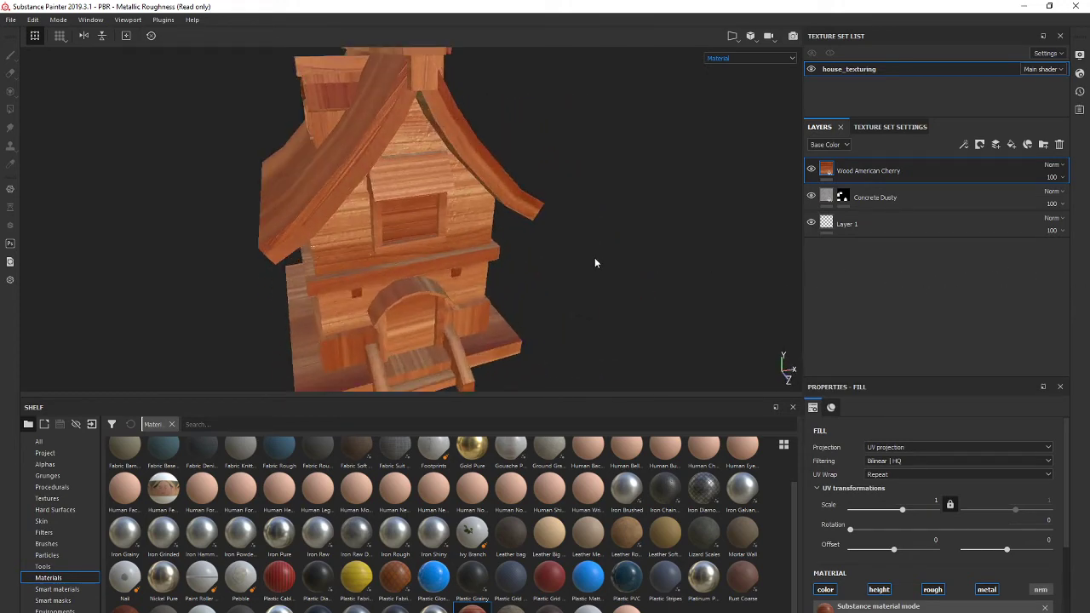
scroll(595, 258, "down", 3)
scroll(635, 233, "up", 3)
left_click_drag(634, 233, 584, 184, "alt")
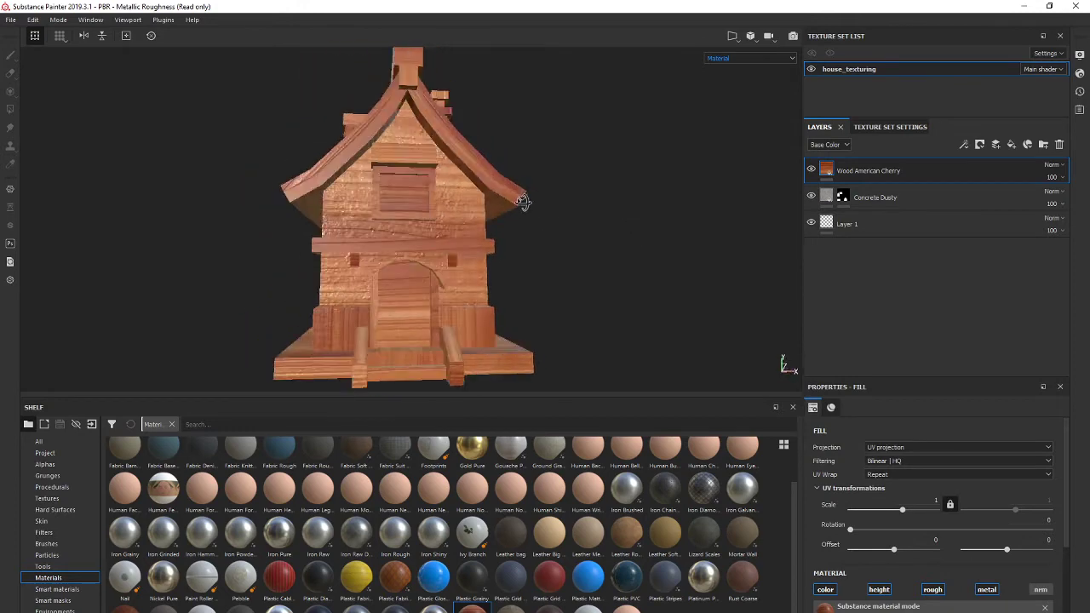
scroll(533, 227, "down", 3)
left_click_drag(533, 226, 612, 236, "alt")
scroll(612, 236, "up", 3)
scroll(611, 237, "down", 4)
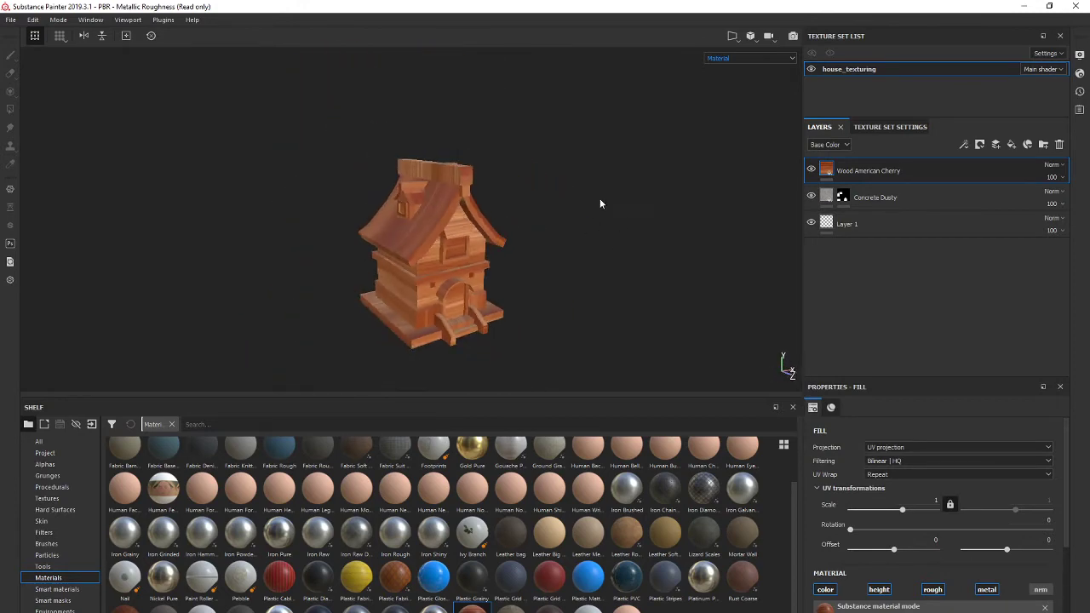
middle_click_drag(580, 193, 534, 181, "alt")
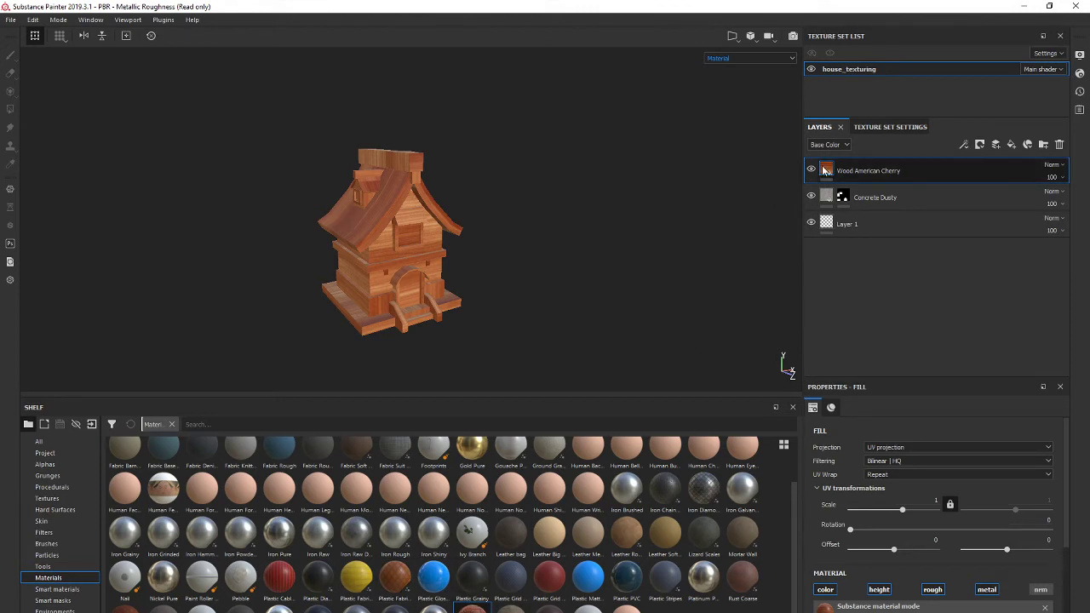
left_click_drag(665, 202, 558, 260, "alt")
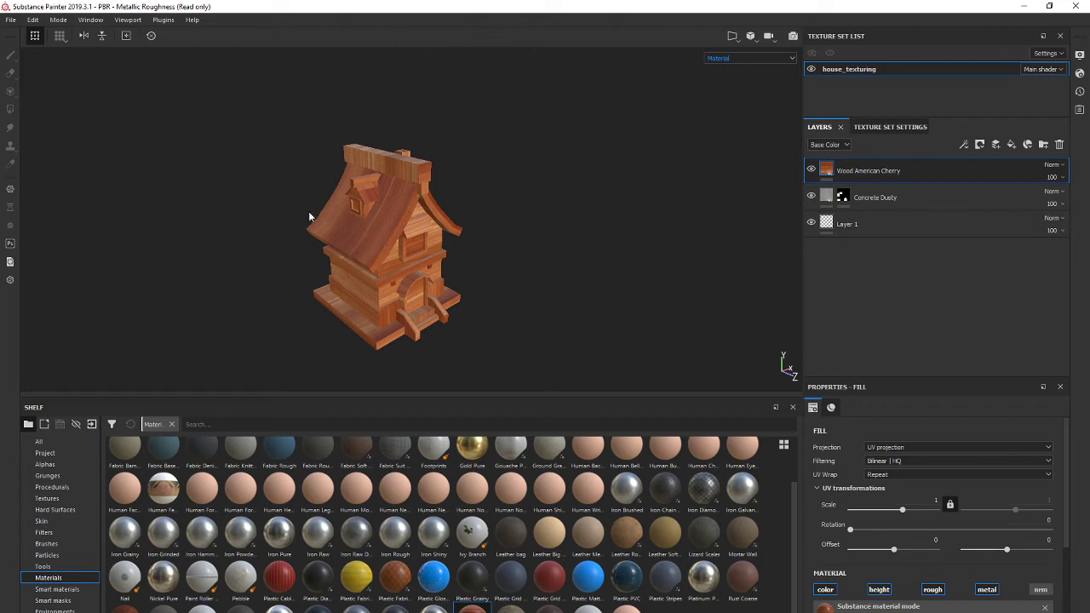
- Add a black mask to the Wood American Cherry layer
scroll(342, 225, "down", 1)
scroll(373, 172, "up", 8)
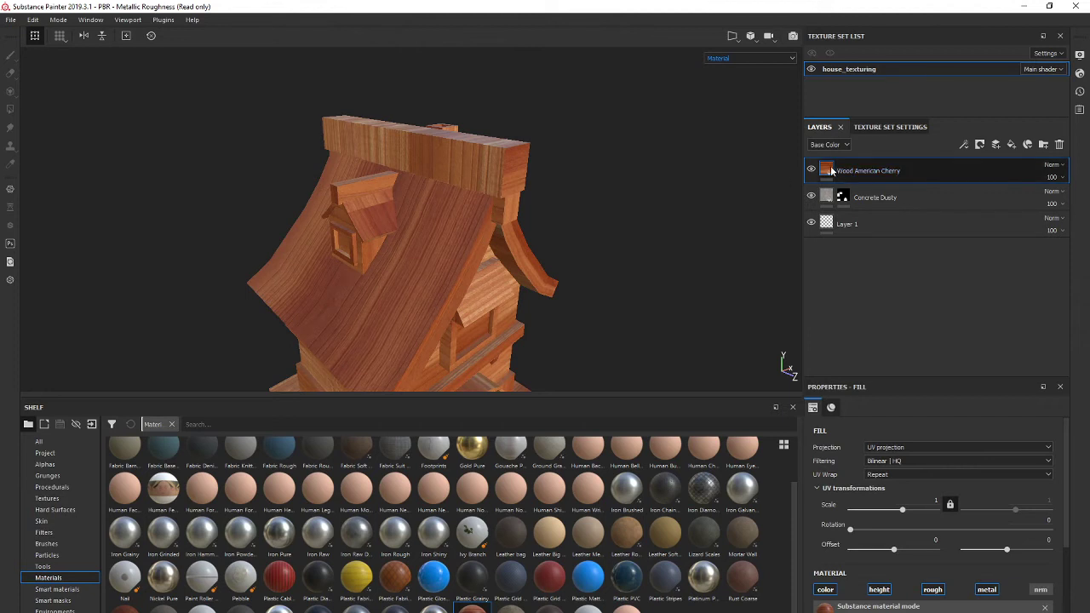
left_click(980, 146)
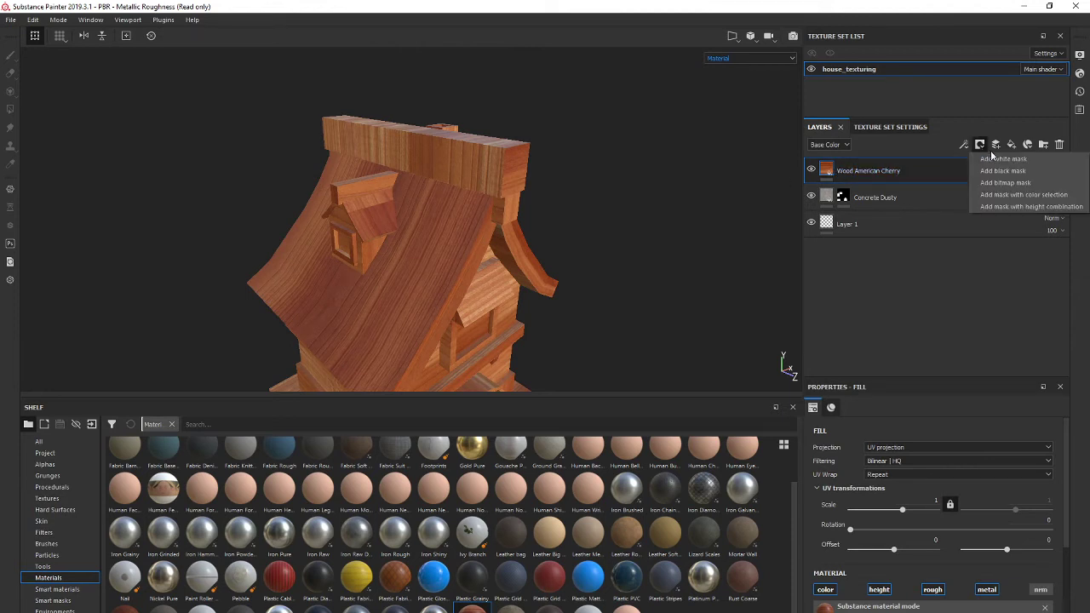
left_click(1004, 171)
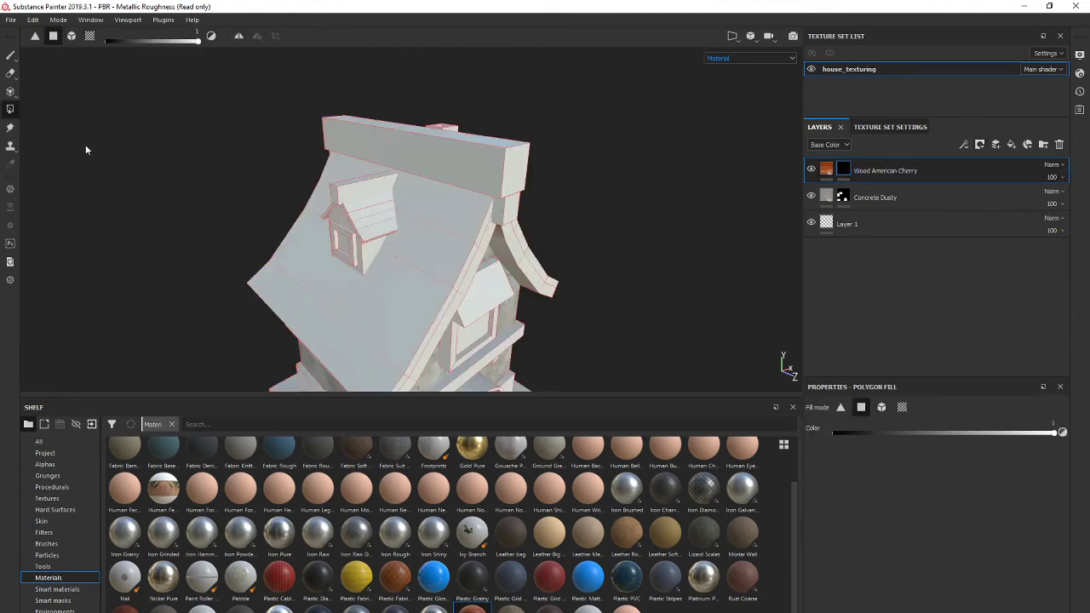
- Reveal the wood on the main roof slope around the dormer by polygon-filling its faces in the mask
left_click(10, 109)
left_click(435, 213)
left_click(428, 237)
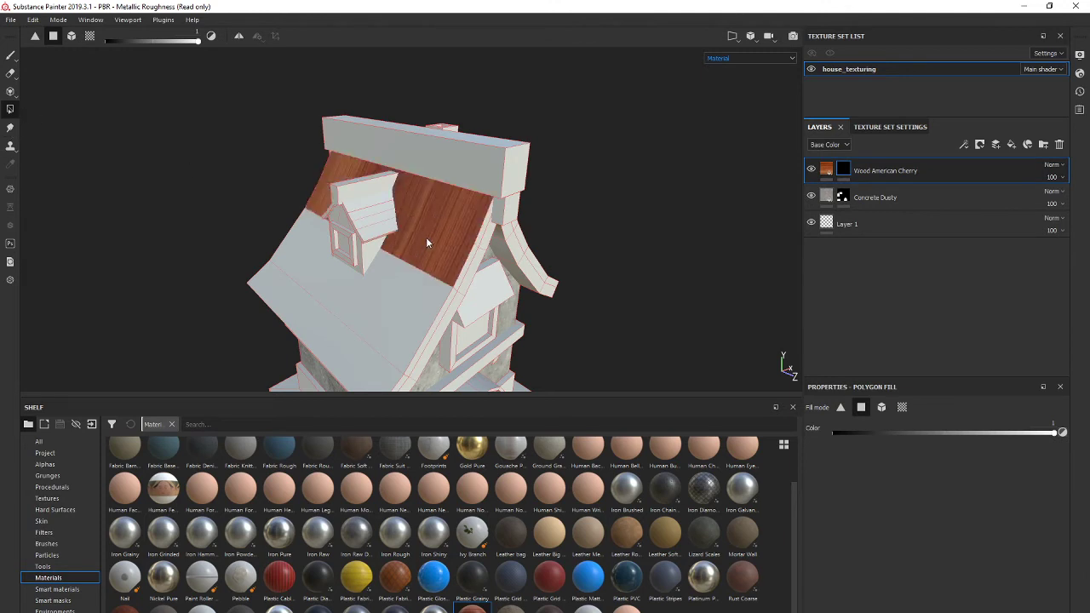
left_click(406, 272)
left_click(348, 343)
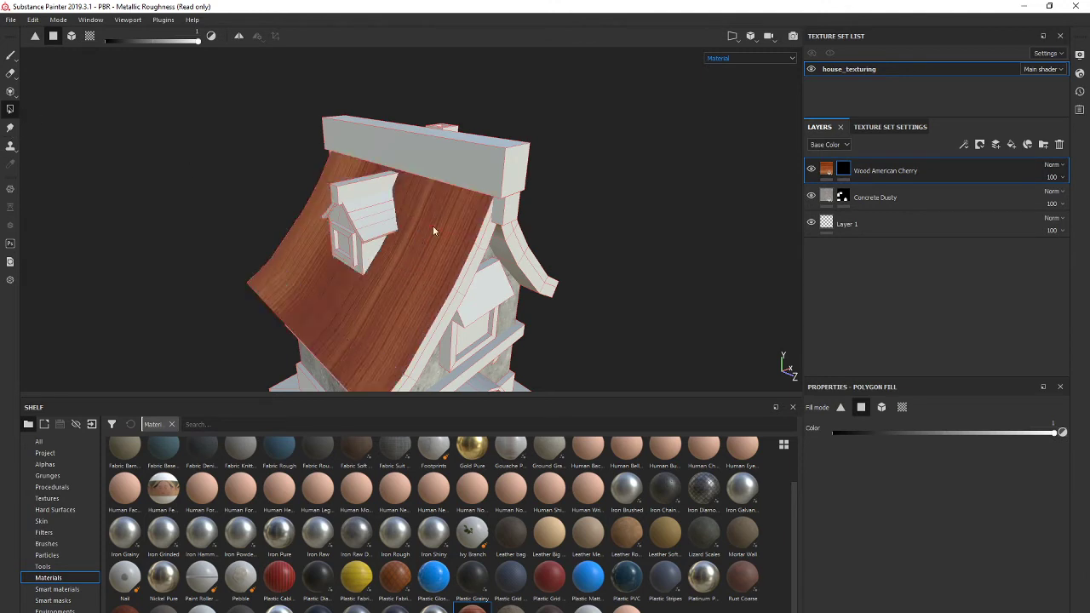
- Polygon-fill the faces of the chimney-side roof slope in the mask to reveal the wood there
left_click_drag(433, 226, 397, 170, "alt")
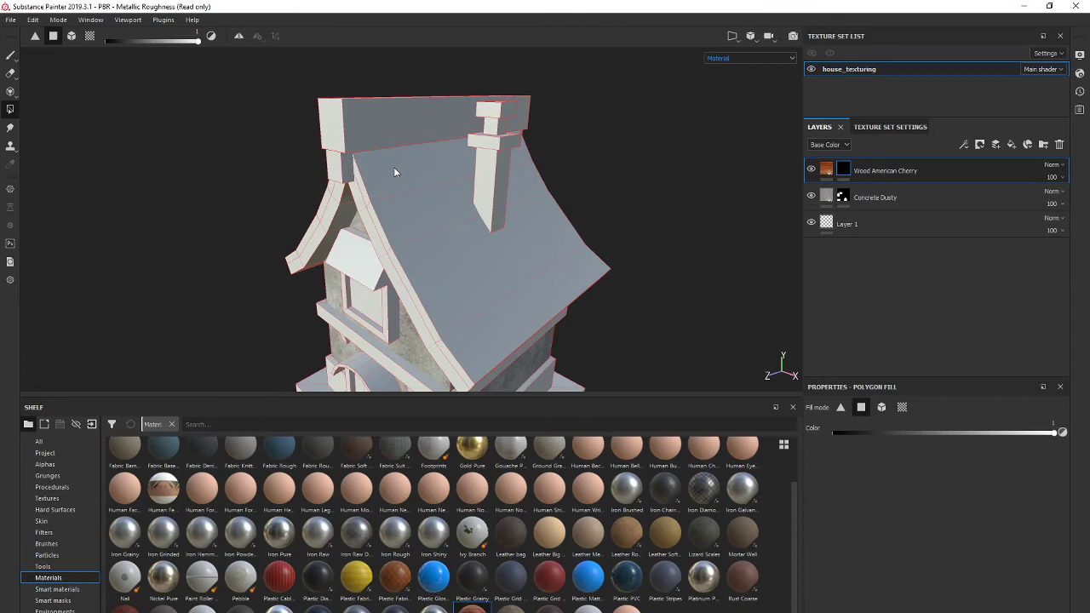
left_click(434, 232)
left_click(452, 260)
left_click(500, 313)
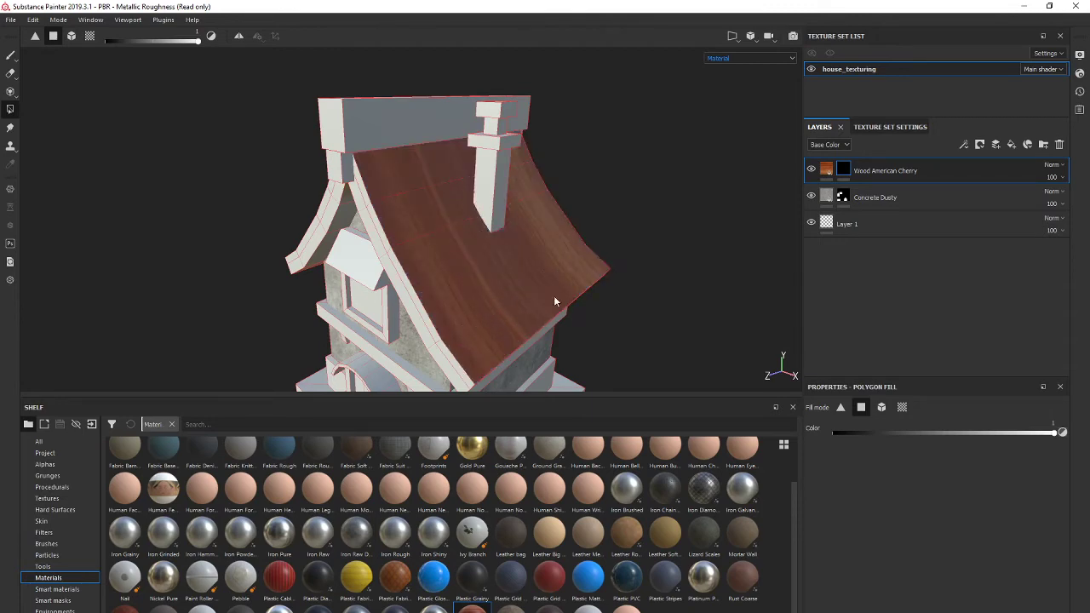
- Add the thin upper strips along the roof's eaves and front and back gable edges to the wood mask
left_click_drag(555, 301, 477, 182, "alt")
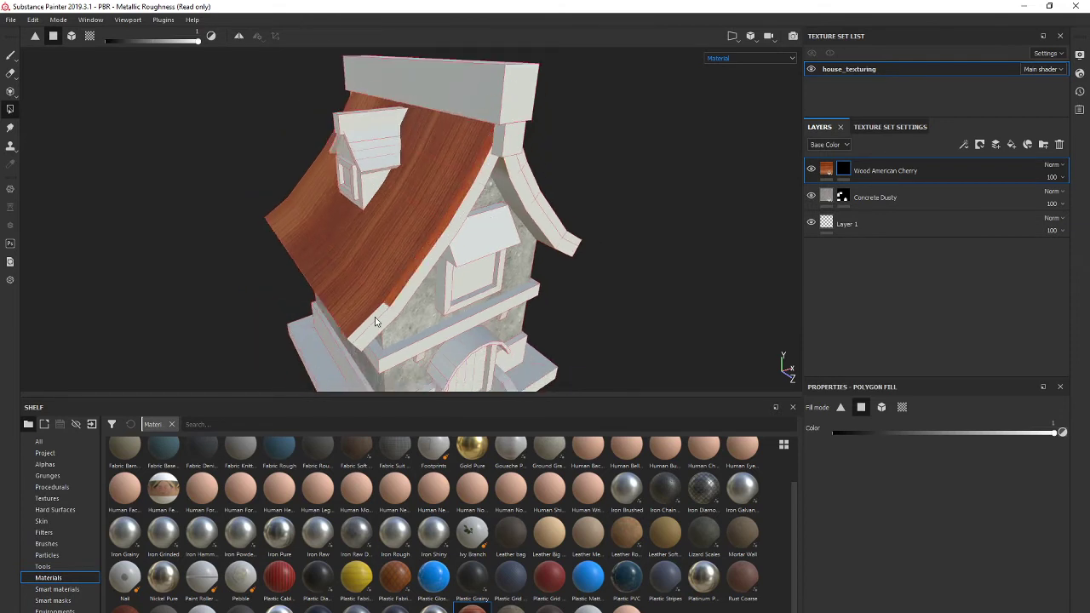
left_click_drag(376, 321, 333, 327, "alt")
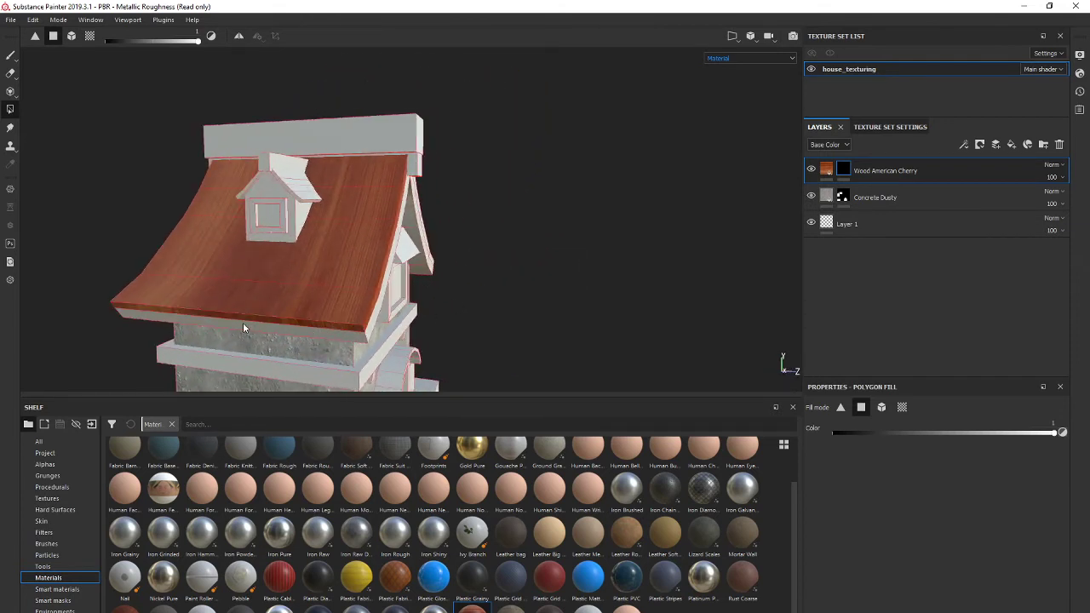
left_click_drag(238, 316, 424, 271, "alt")
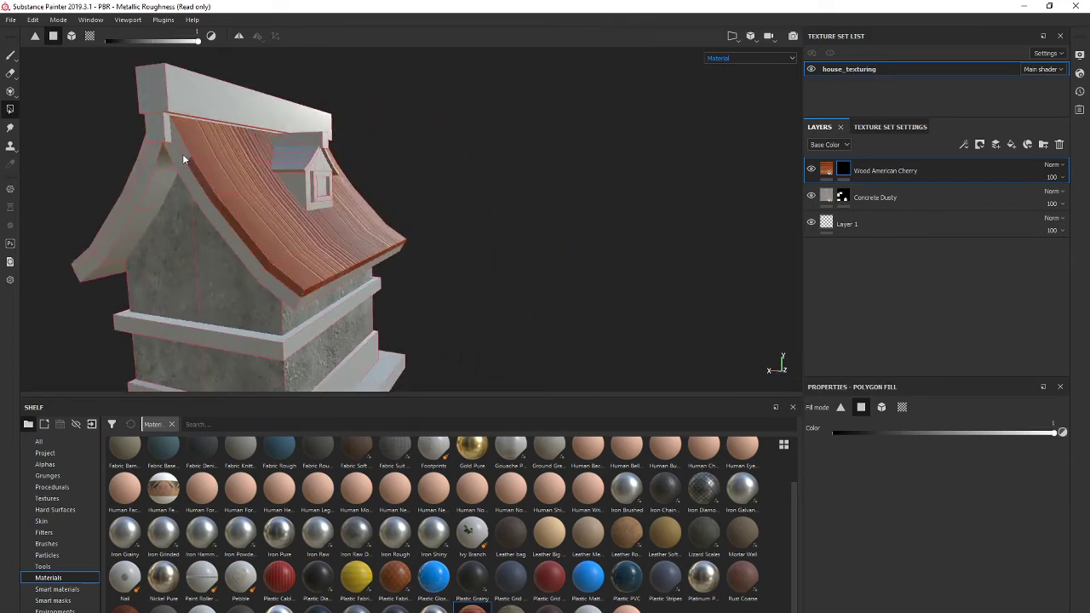
left_click_drag(174, 158, 336, 219, "alt")
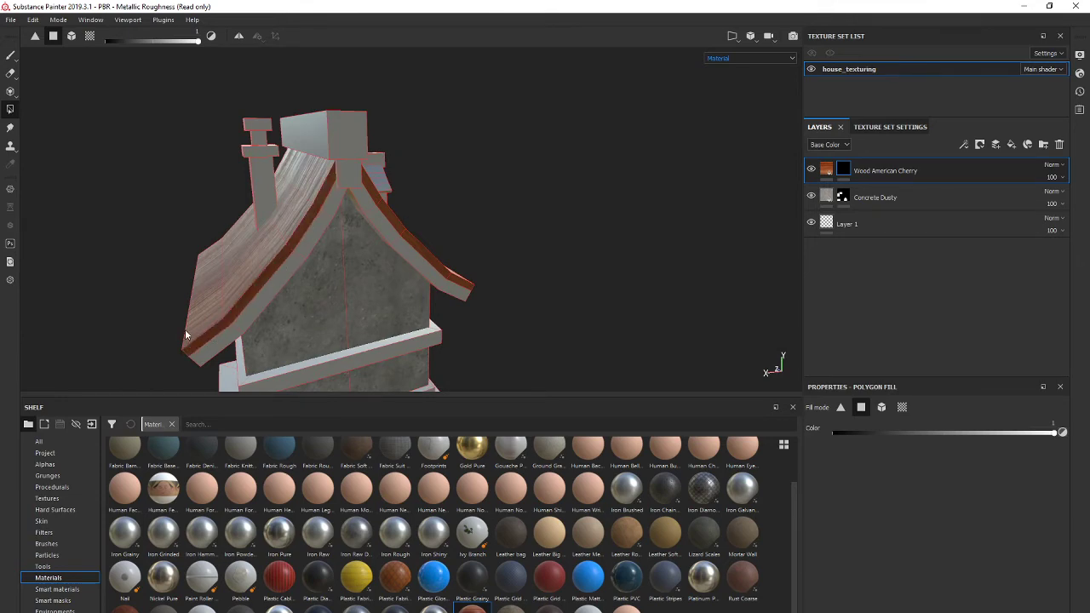
left_click_drag(213, 333, 516, 228, "alt")
left_click_drag(314, 288, 238, 277, "alt")
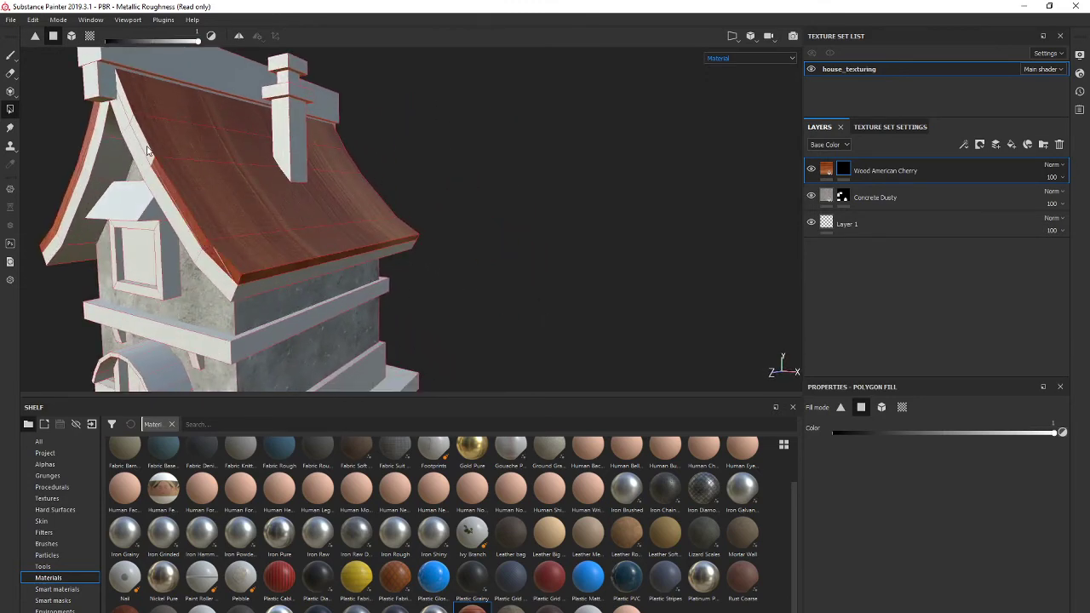
left_click_drag(128, 111, 411, 292, "alt")
- Examine the masked wood roof on the whole house from different distances and angles
scroll(358, 291, "down", 5)
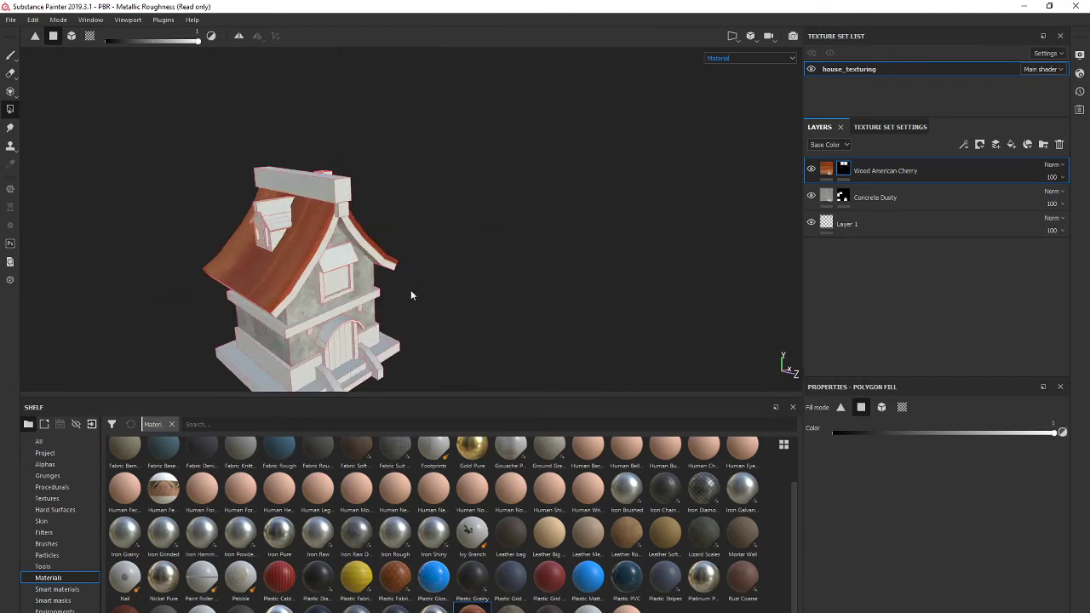
scroll(384, 291, "down", 5)
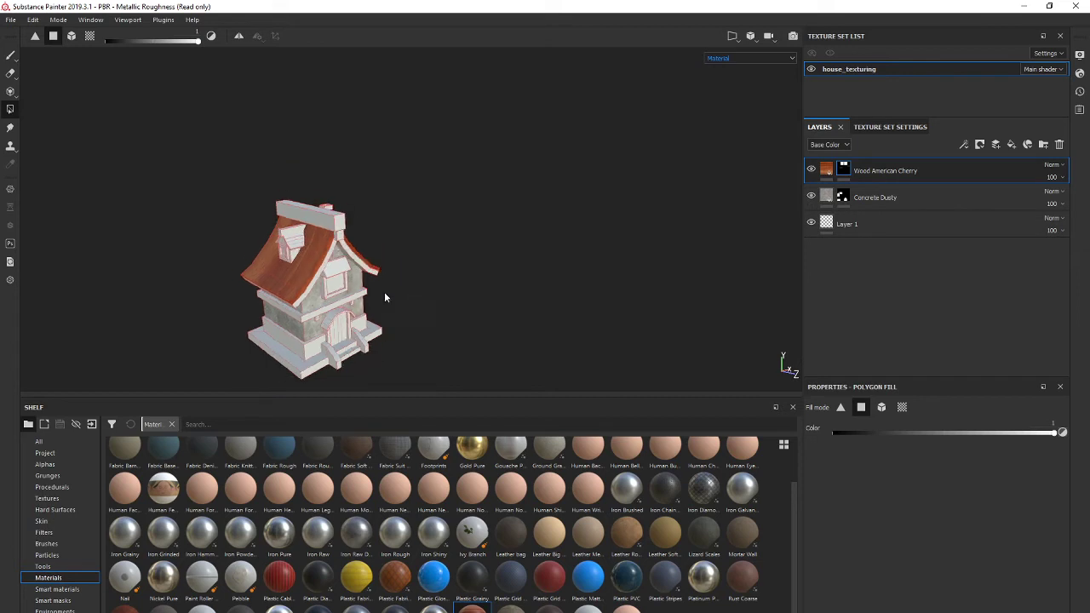
scroll(314, 251, "up", 4)
left_click_drag(368, 299, 411, 237, "alt")
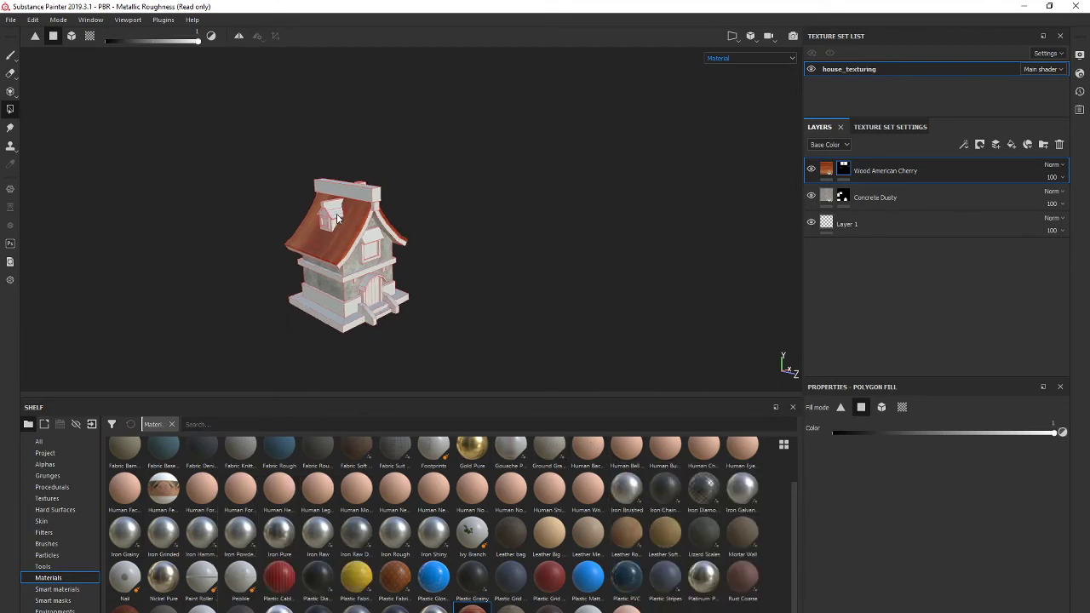
scroll(339, 221, "up", 3)
left_click_drag(394, 184, 341, 195, "alt")
scroll(417, 286, "down", 2)
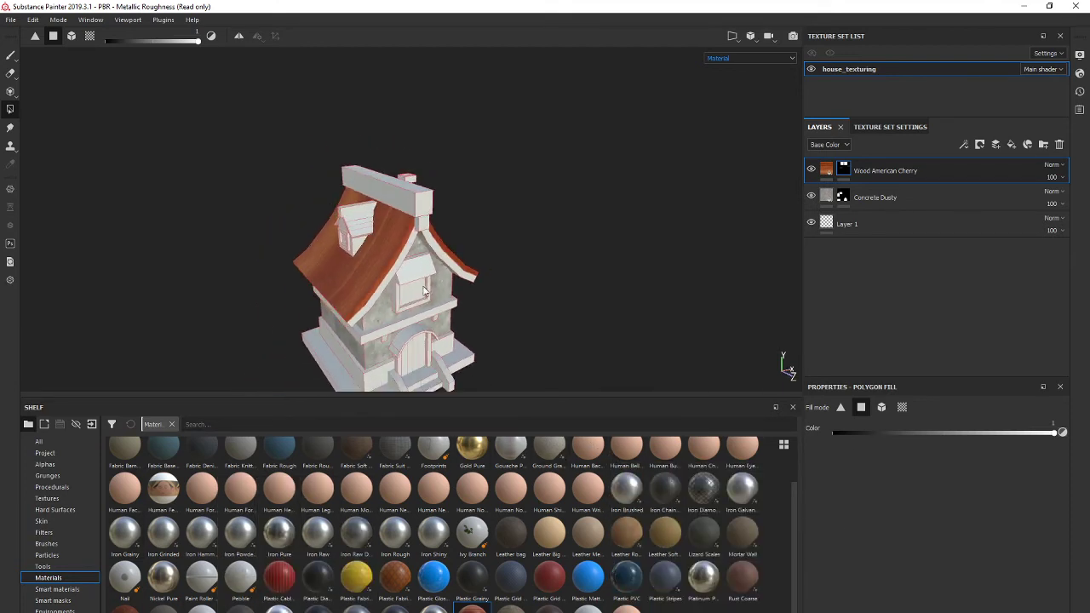
- Try the cherry wood on the small roof above the front window and compare its grain with the main roof
scroll(415, 284, "up", 3)
middle_click_drag(434, 290, 434, 228, "alt")
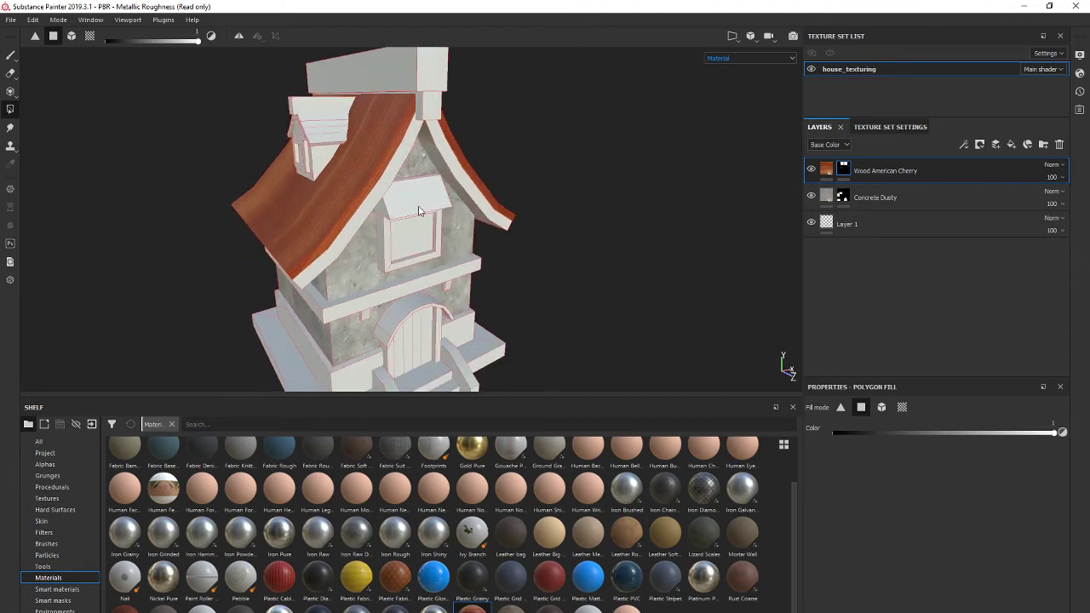
left_click(419, 210)
left_click_drag(419, 210, 397, 227, "alt")
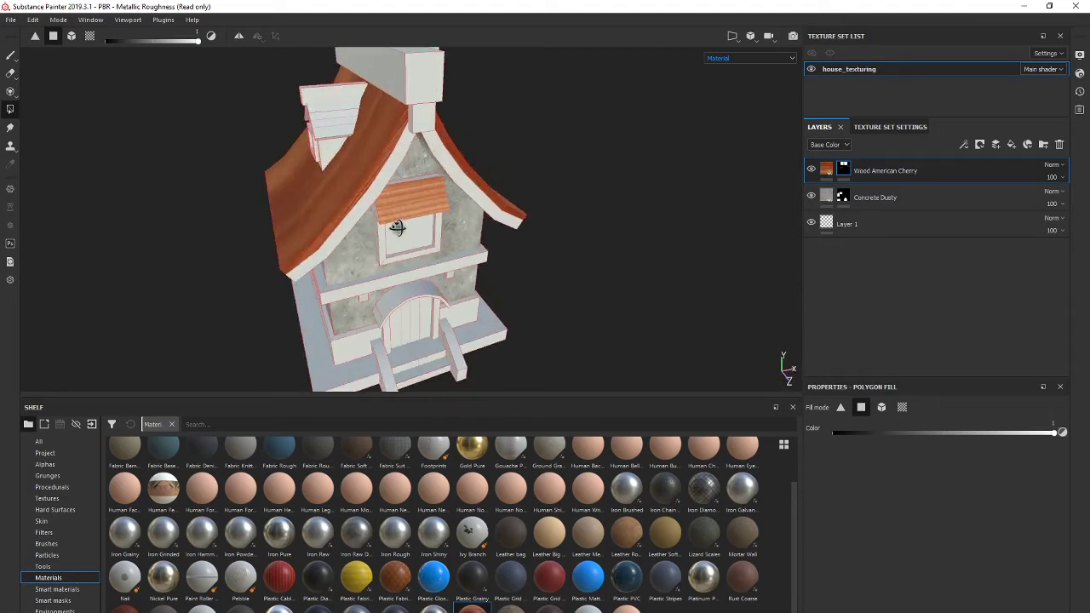
scroll(425, 181, "down", 2)
scroll(425, 185, "up", 3)
left_click_drag(426, 182, 380, 177, "alt")
scroll(355, 217, "down", 6)
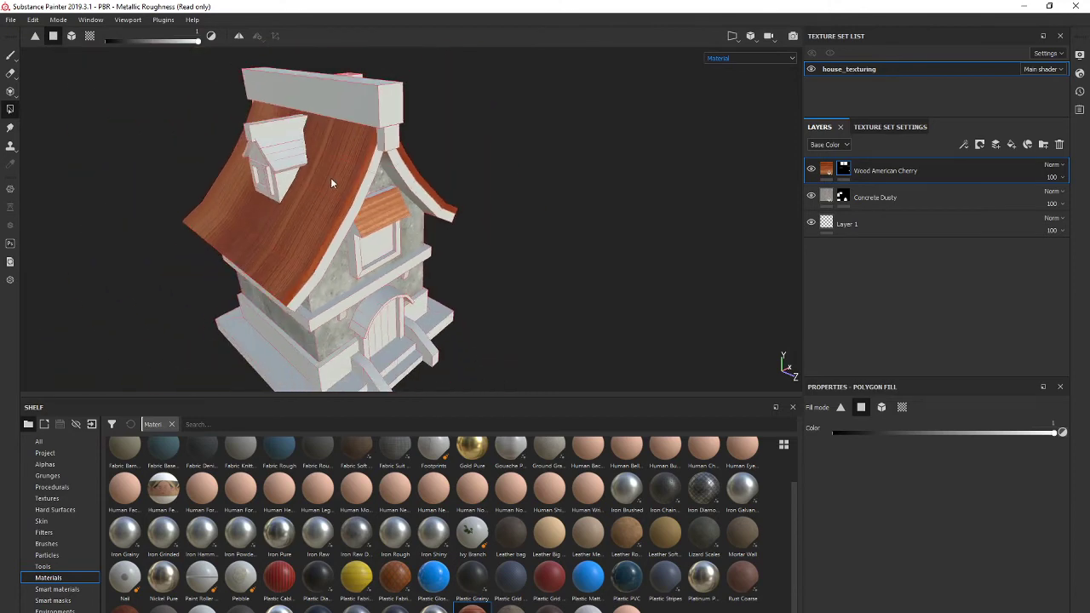
left_click_drag(429, 255, 339, 196, "alt")
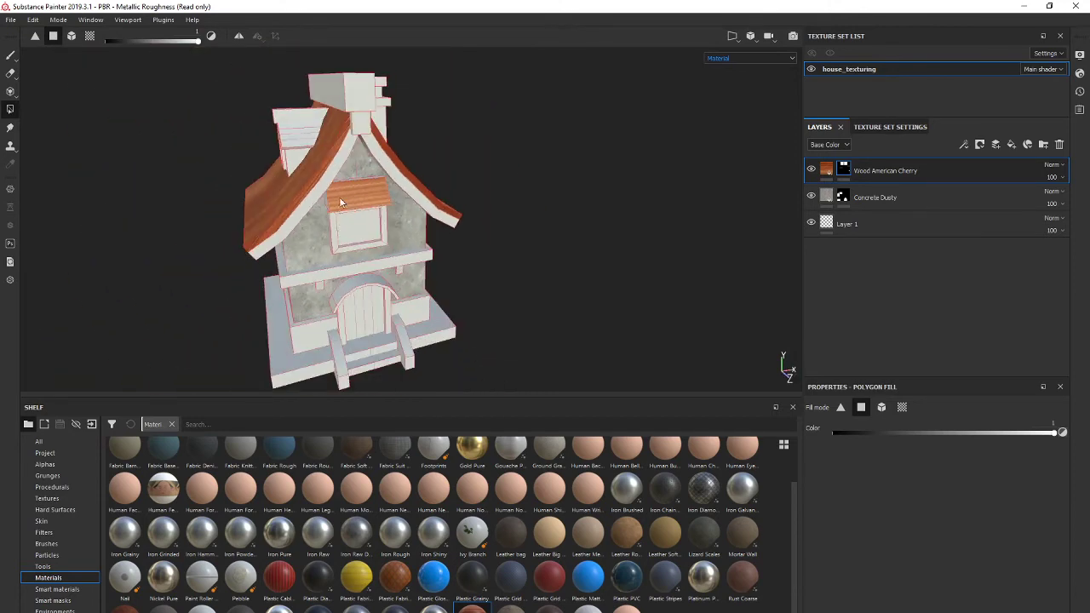
scroll(311, 218, "up", 5)
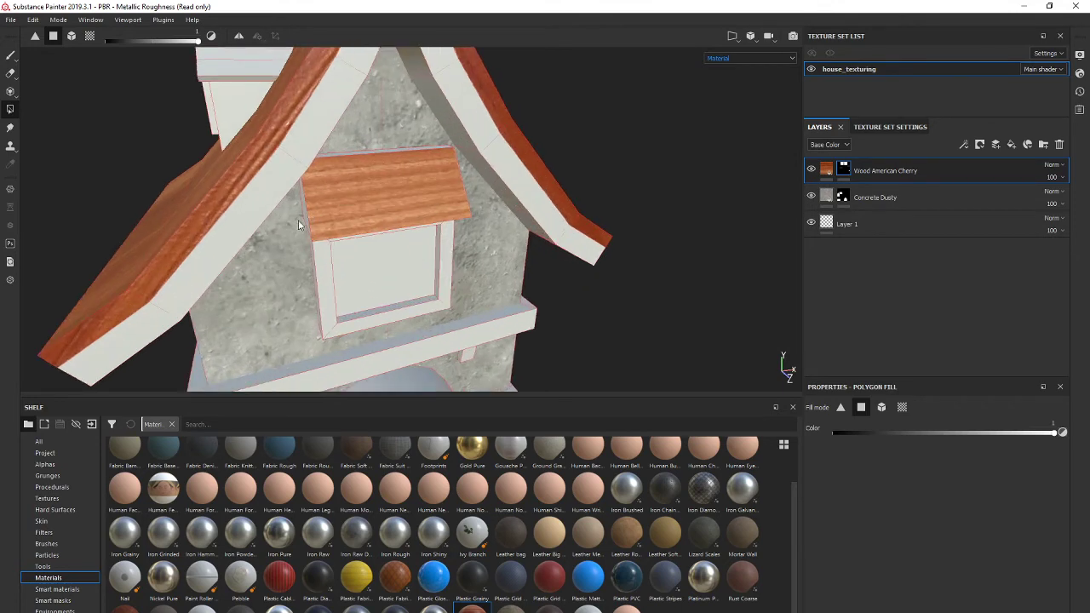
left_click_drag(500, 251, 563, 236, "alt")
scroll(547, 229, "down", 5)
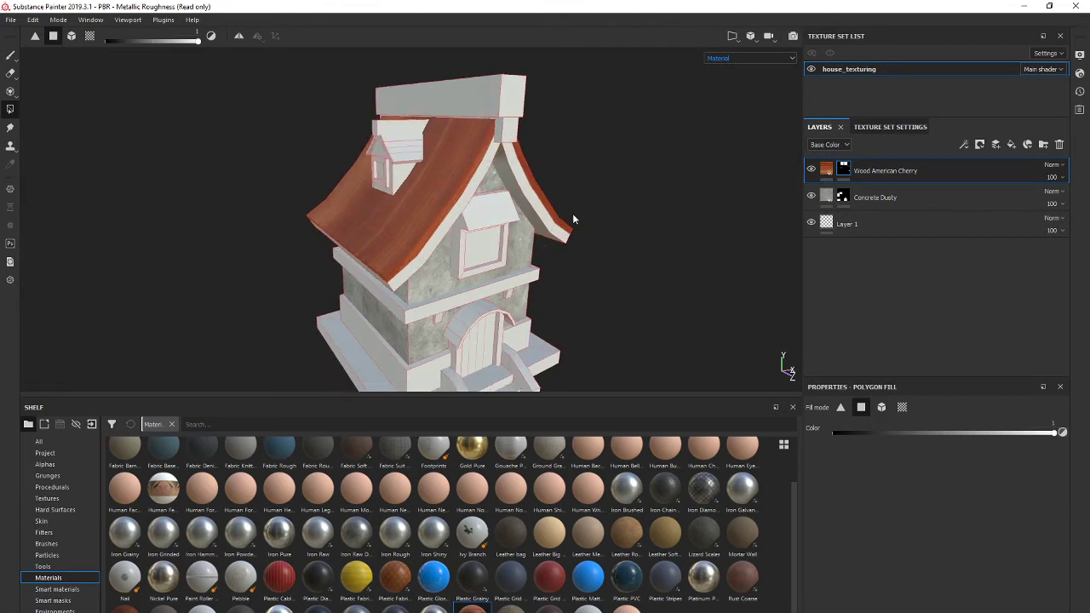
- Duplicate the Wood American Cherry layer and replace the copy's mask with a new black mask
scroll(503, 200, "up", 2)
left_click(826, 169)
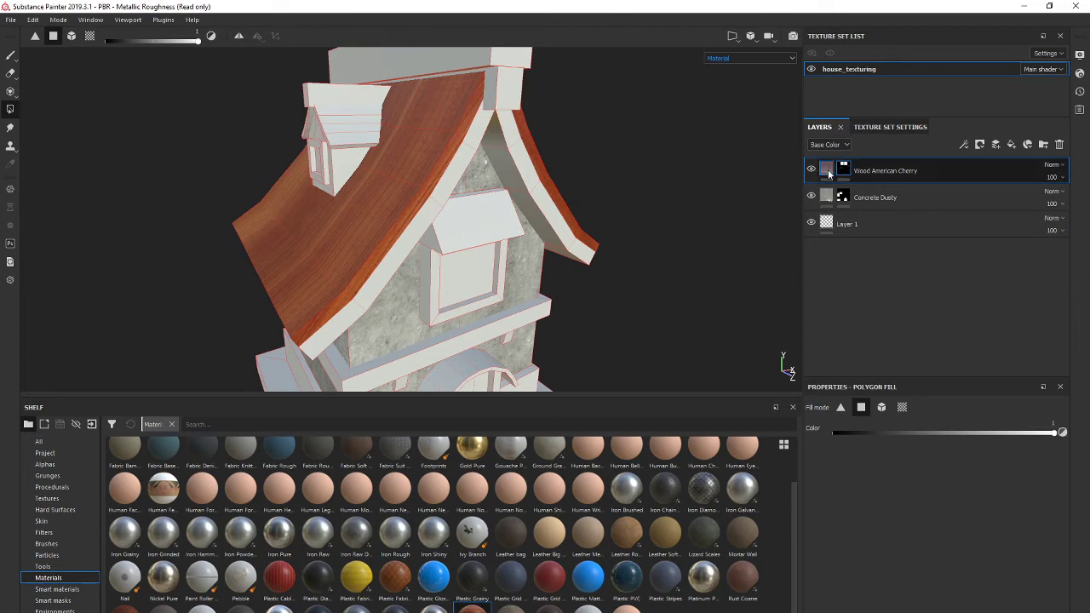
right_click(946, 176)
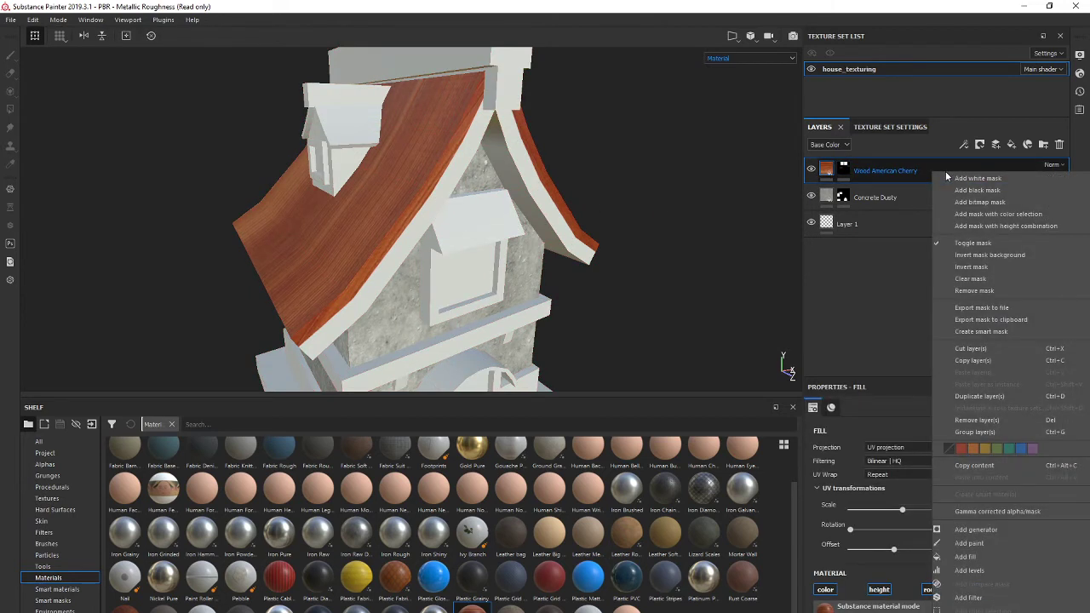
left_click(989, 397)
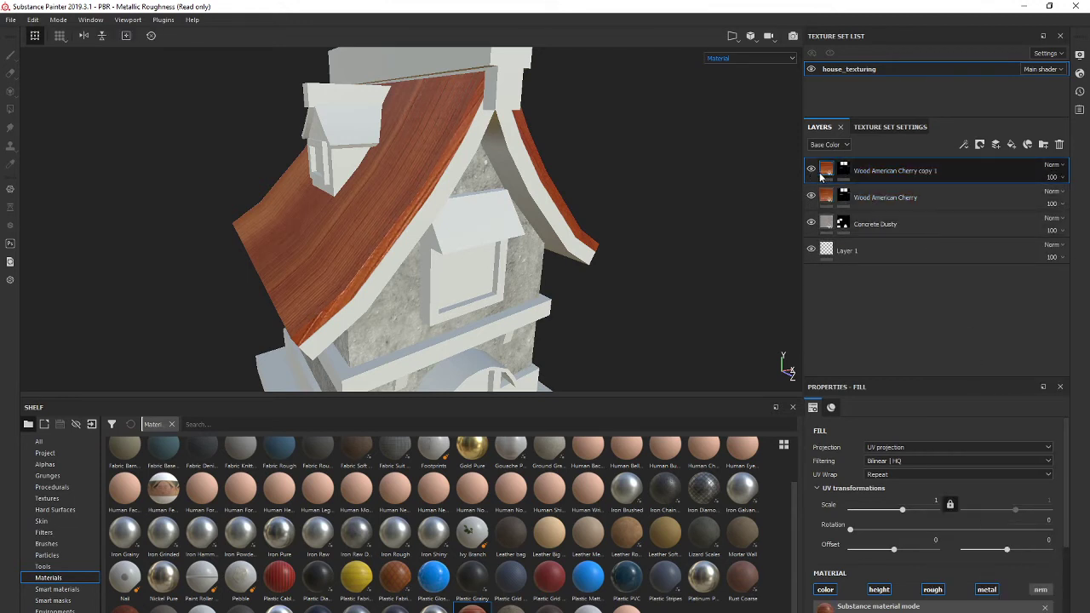
left_click(843, 170)
right_click(843, 171)
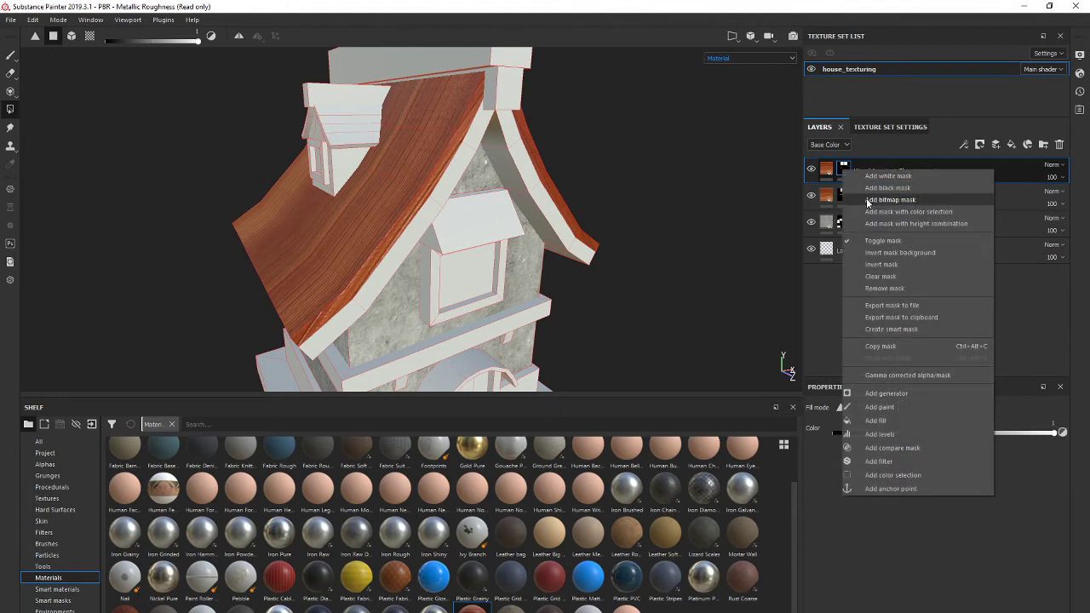
left_click(877, 189)
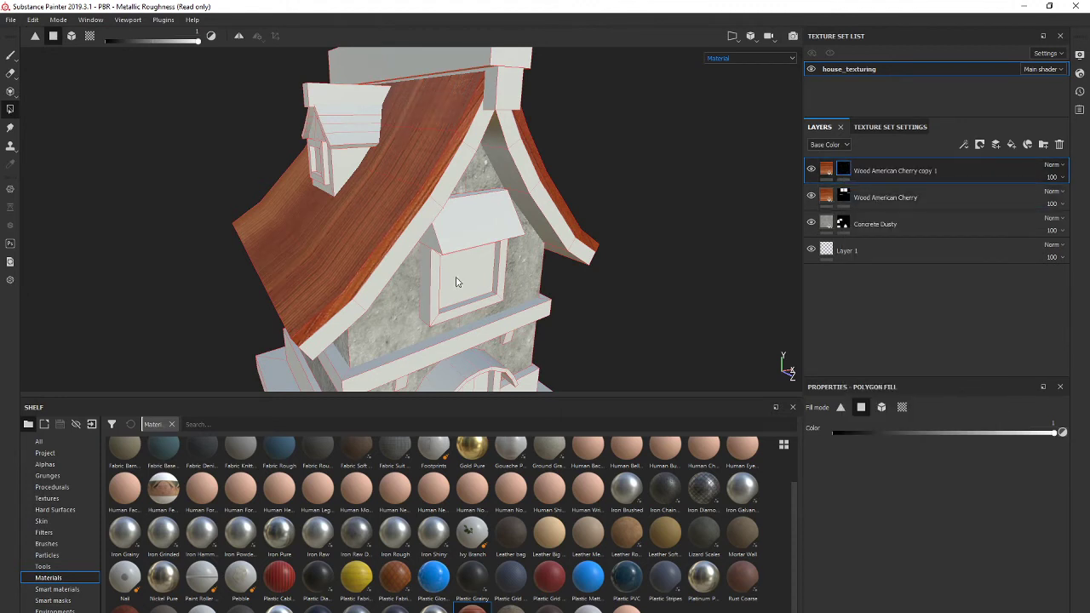
- Polygon-fill the small roof above the front window in the copied layer's mask to reveal the wood there
left_click(472, 220)
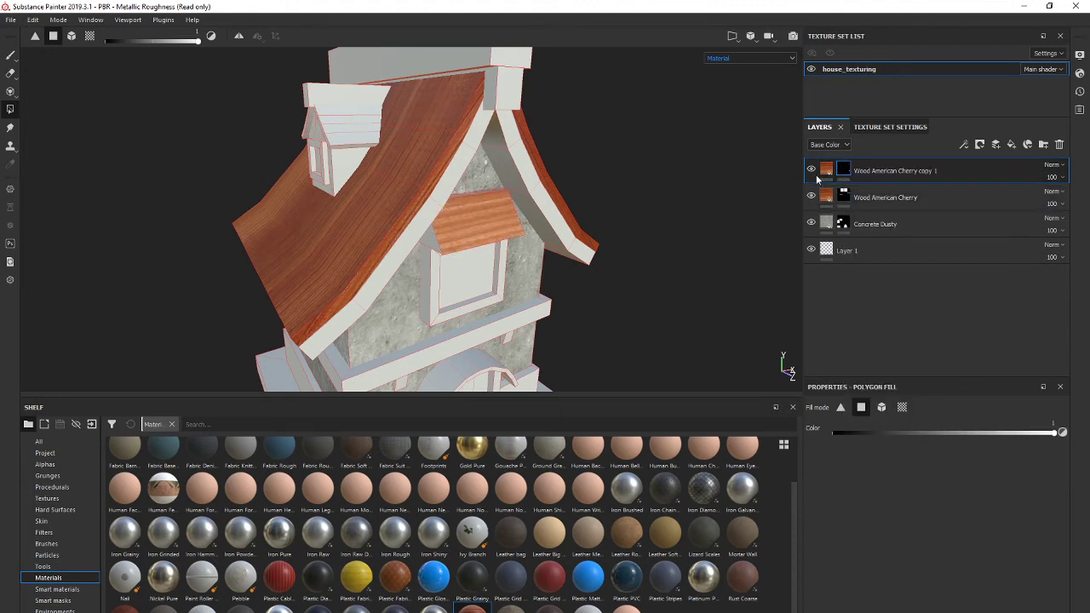
left_click_drag(617, 244, 436, 187, "alt")
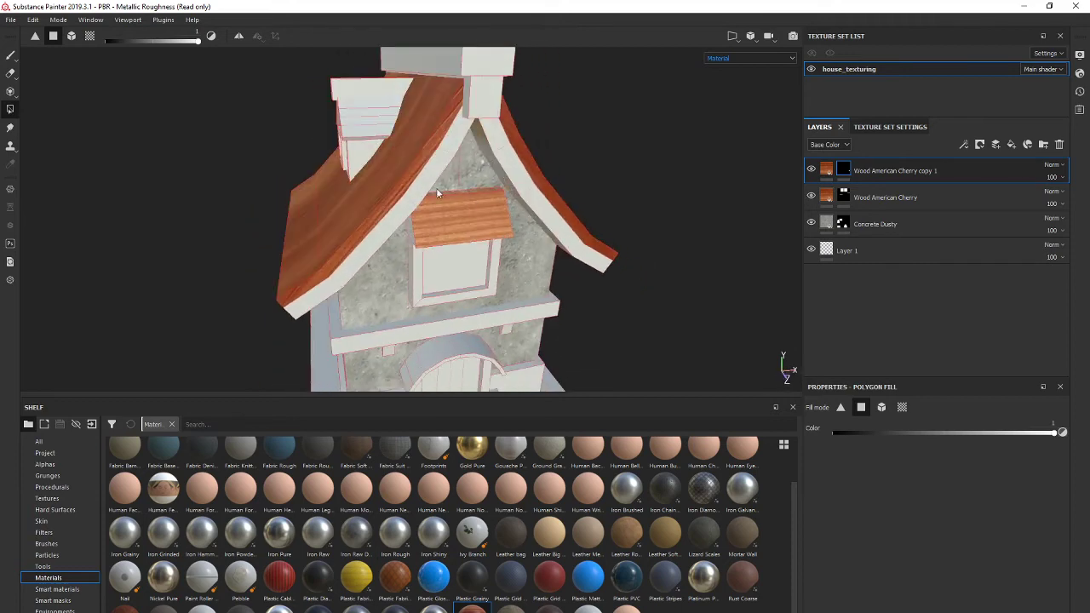
left_click_drag(574, 327, 415, 179, "alt")
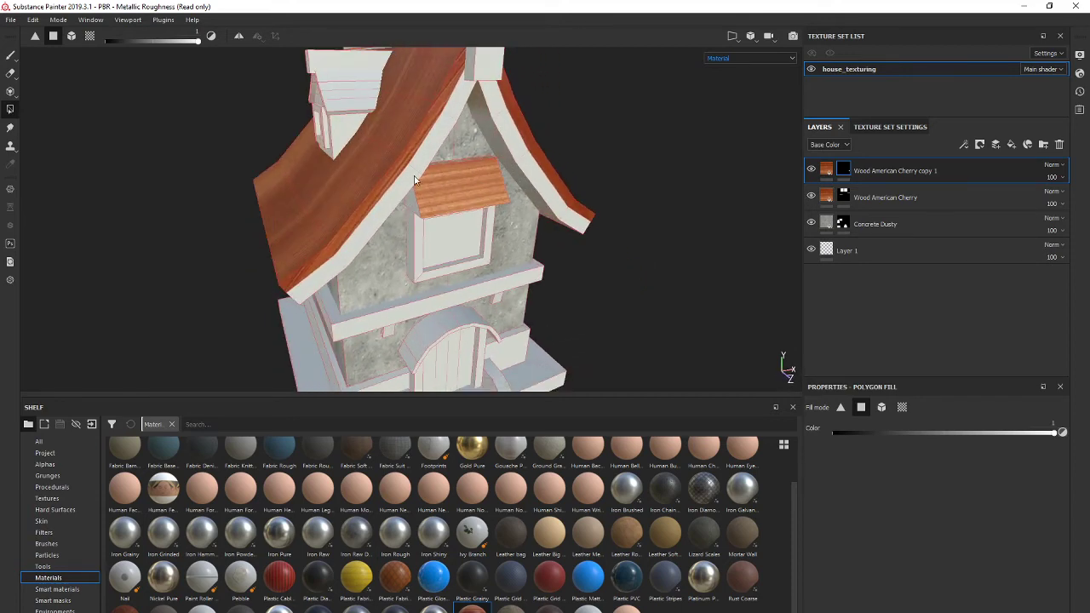
- Hide the original cherry wood layer and examine the copy on the small window roof by itself
left_click(811, 196)
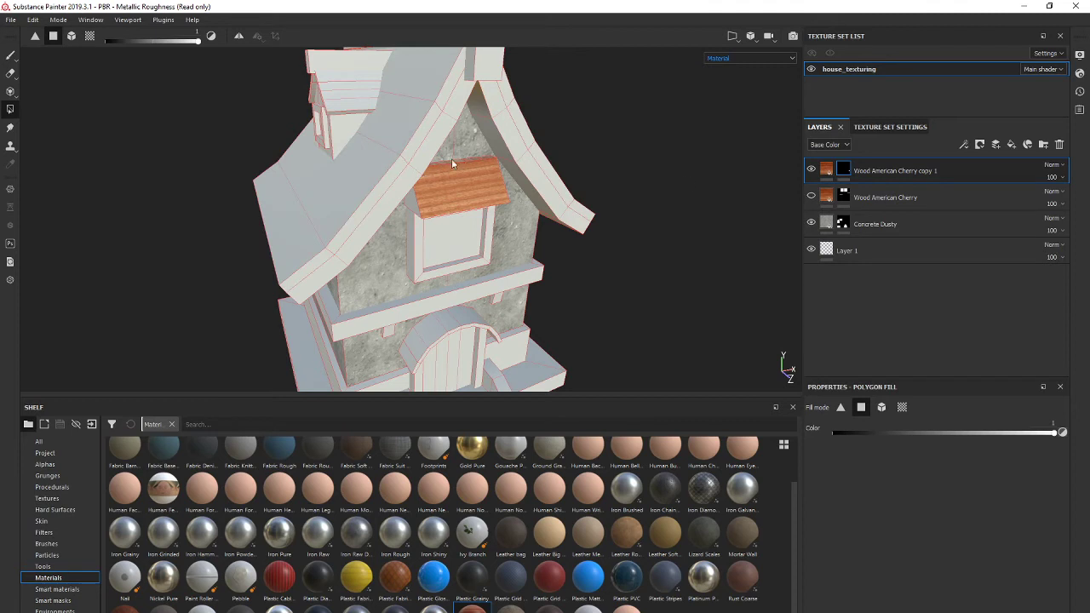
left_click(812, 197)
left_click(811, 197)
left_click(812, 169)
left_click(812, 170)
scroll(485, 168, "up", 4)
left_click_drag(479, 167, 562, 186, "alt")
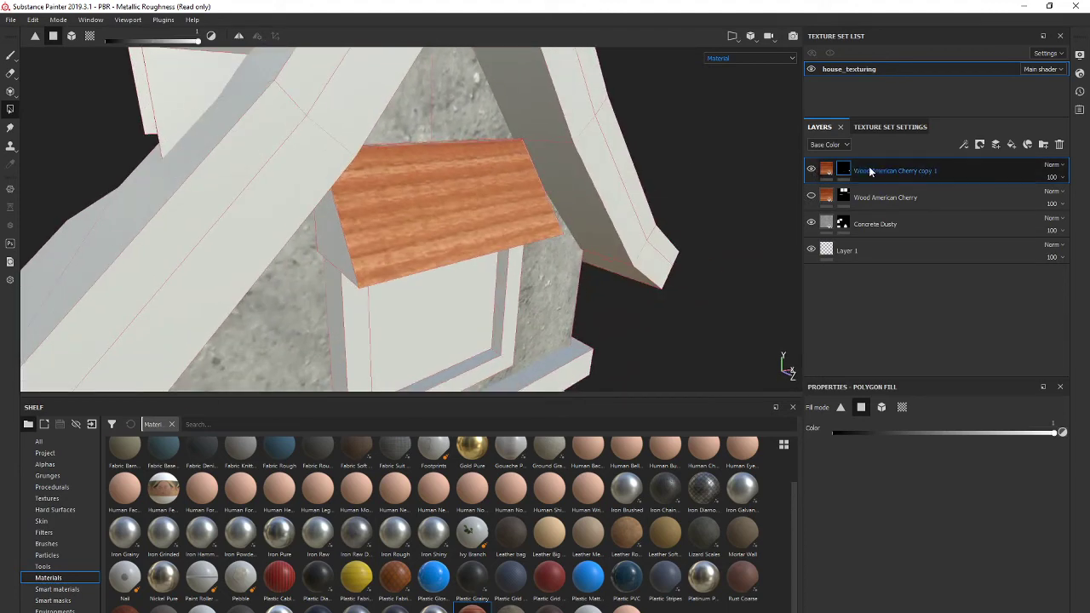
- Set the UV rotation of the Wood American Cherry copy 1 fill to 90
mouse_move(824, 172)
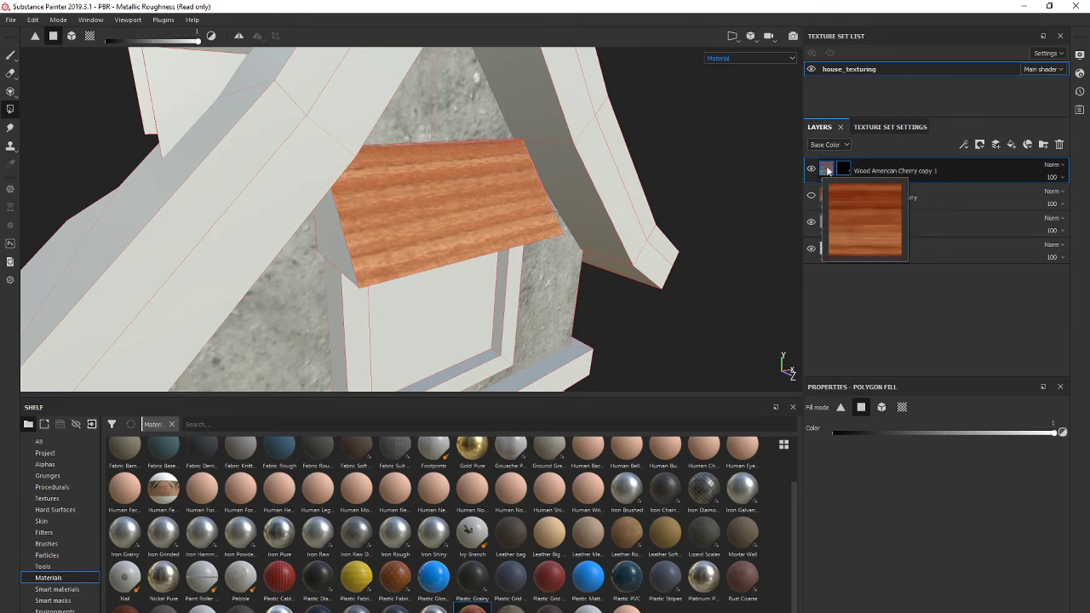
left_click(827, 171)
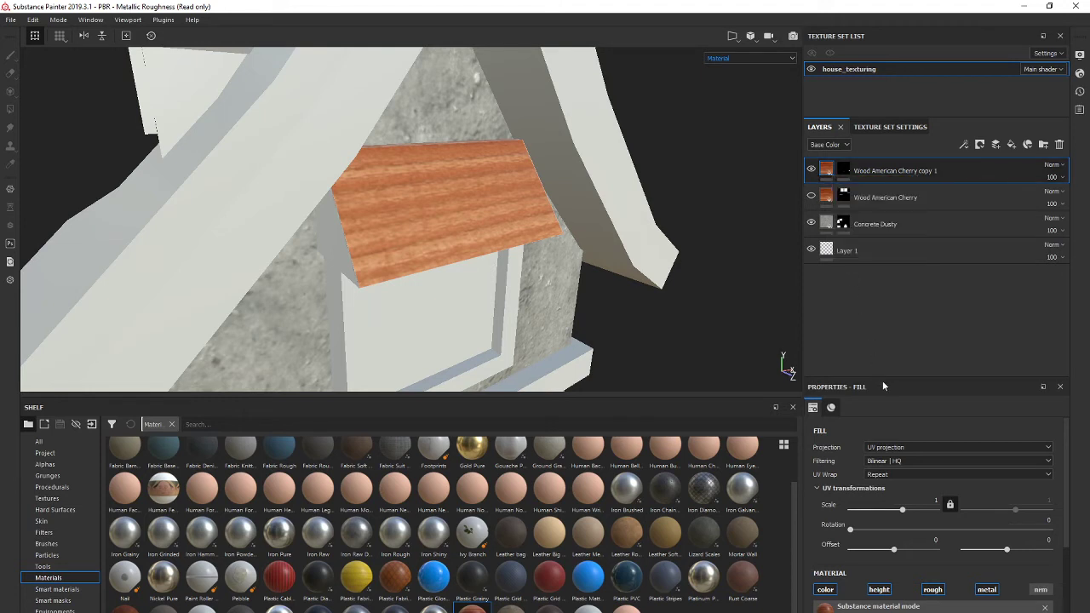
left_click_drag(882, 380, 895, 284)
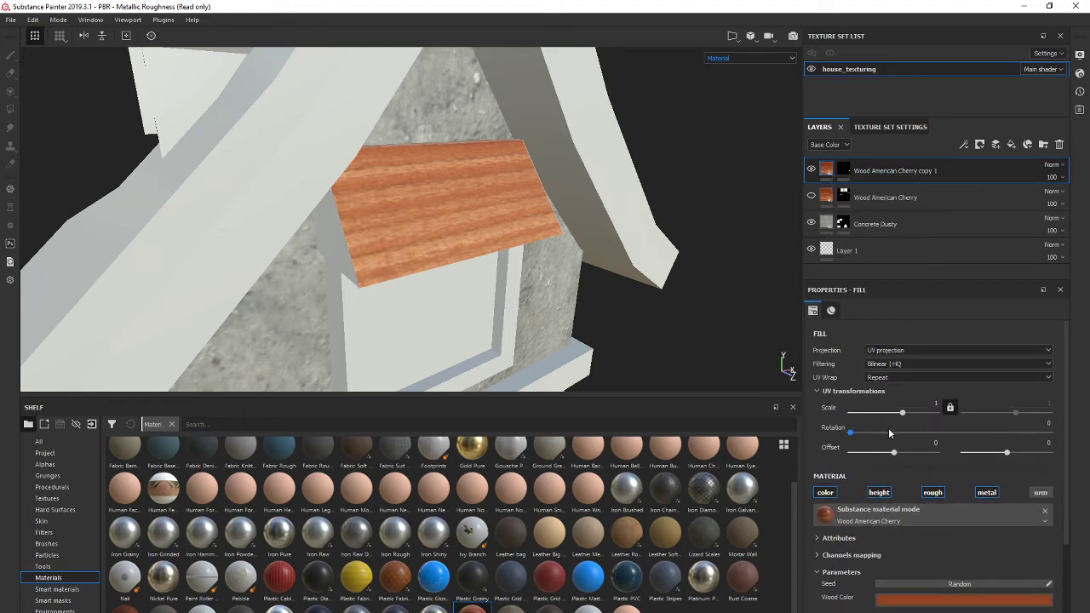
scroll(889, 433, "down", 3)
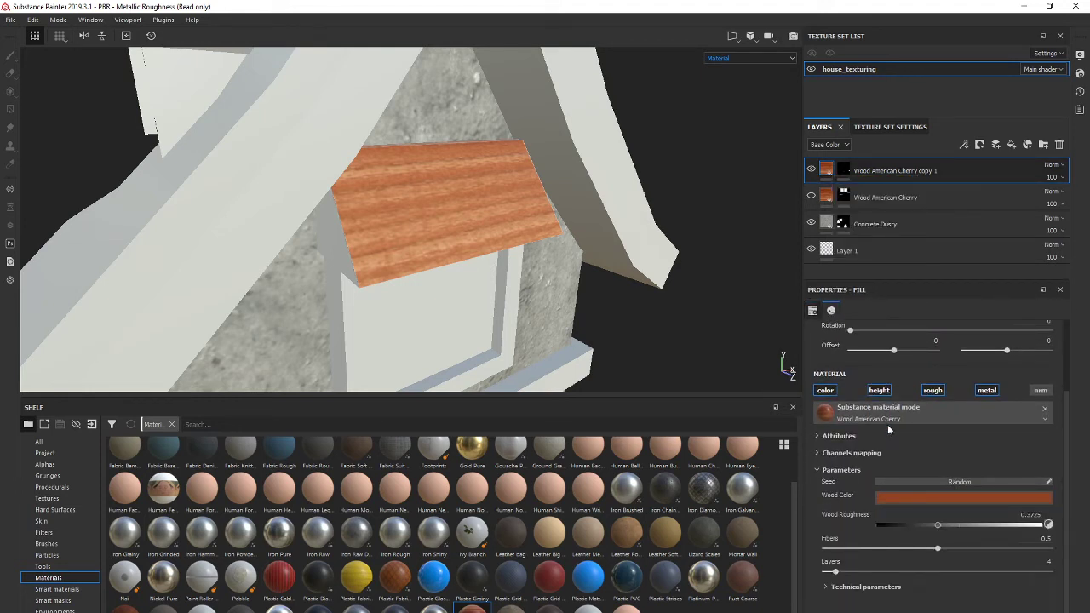
scroll(886, 430, "up", 3)
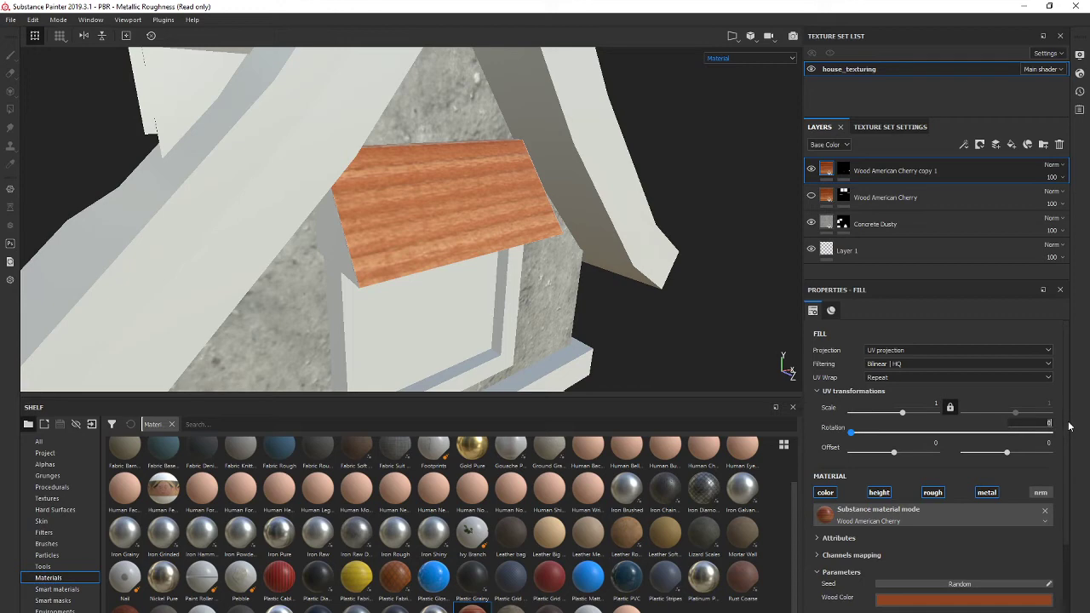
key("Return")
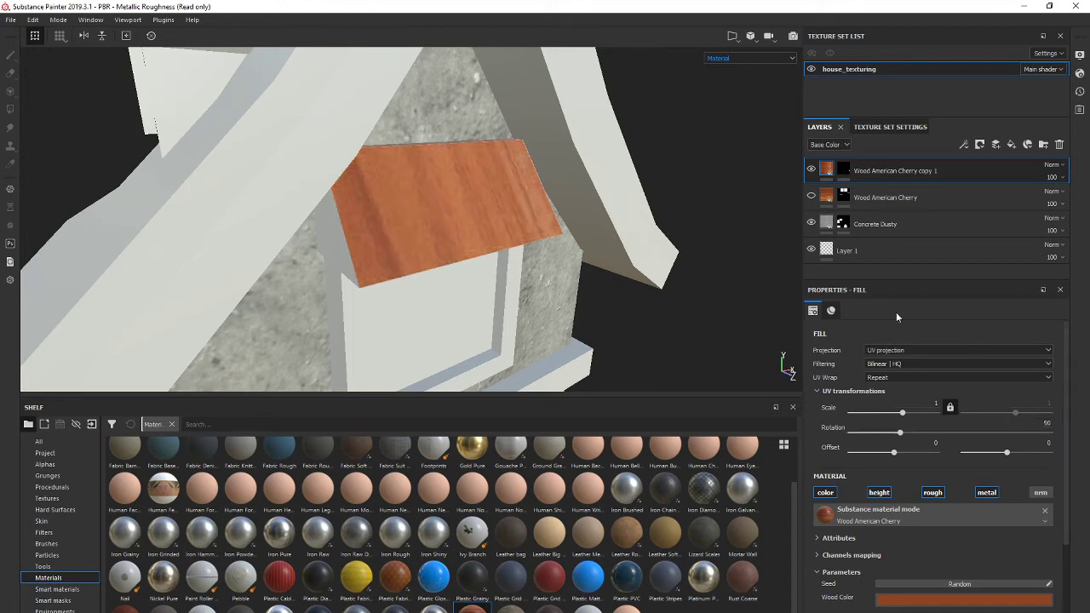
scroll(600, 291, "up", 3)
scroll(595, 290, "down", 6)
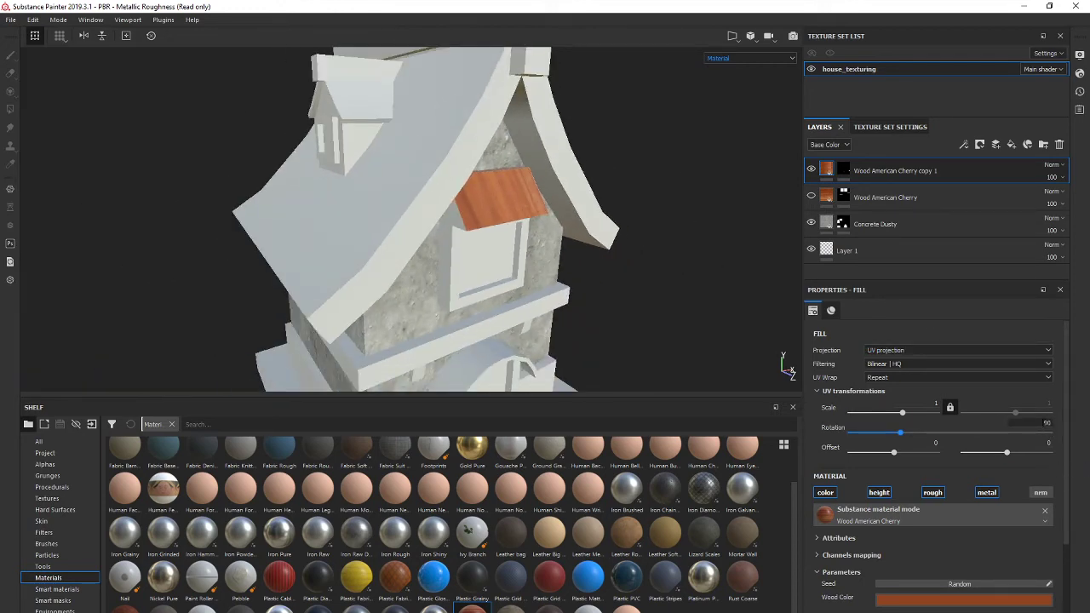
mouse_move(901, 433)
left_mouse_down()
mouse_move(869, 436)
mouse_move(901, 433)
left_mouse_up()
left_click(1040, 422)
type("90")
key("Return")
- Show the original cherry wood layer again and compare the rotated window-roof grain with the main roof
left_click(811, 196)
scroll(536, 319, "down", 3)
mouse_move(579, 312)
left_mouse_down("alt")
mouse_move(545, 302)
mouse_move(560, 291)
mouse_move(597, 311)
left_mouse_up("alt")
scroll(596, 305, "up", 5)
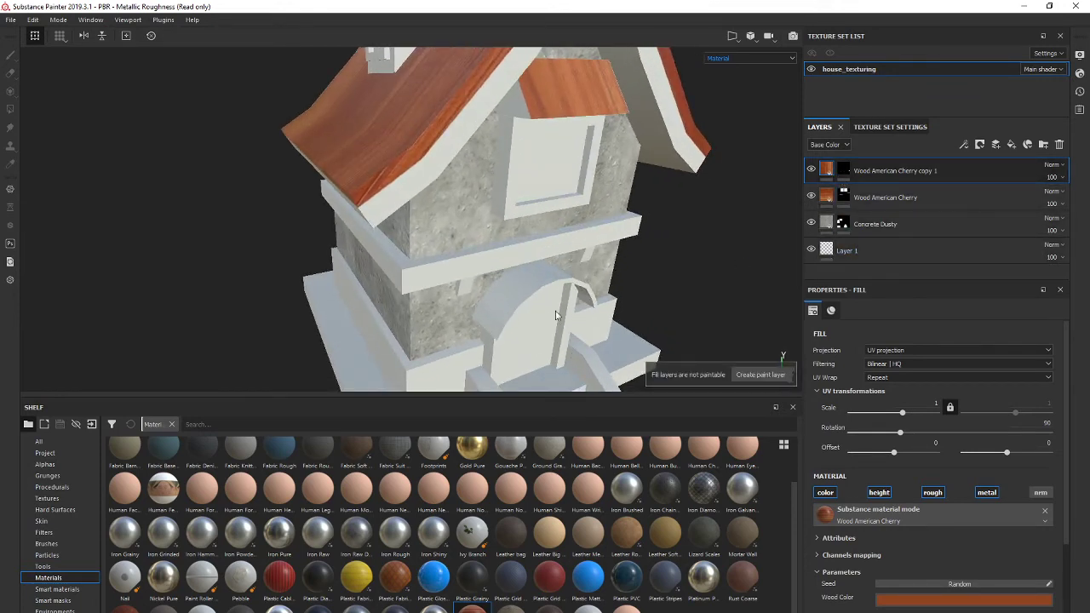
mouse_move(543, 296)
left_mouse_down("alt")
mouse_move(608, 288)
mouse_move(462, 254)
mouse_move(431, 292)
mouse_move(399, 295)
mouse_move(485, 273)
left_mouse_up("alt")
scroll(607, 288, "down", 3)
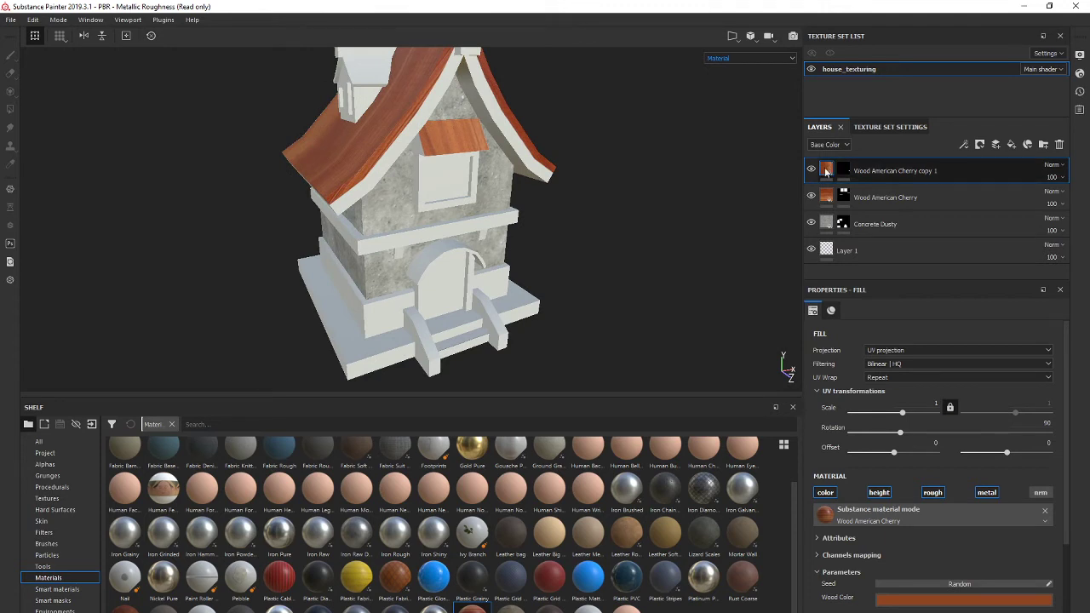
mouse_move(849, 172)
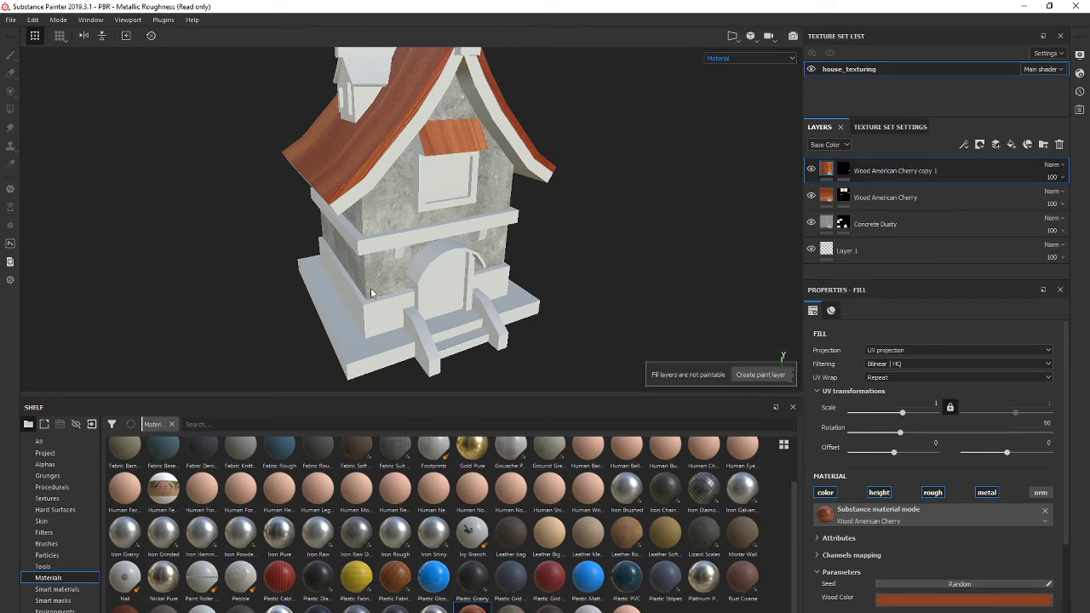
left_click_drag(393, 269, 426, 283, "alt")
left_click_drag(364, 352, 570, 219, "alt")
scroll(446, 244, "up", 3)
left_click_drag(446, 244, 605, 219, "alt")
scroll(376, 255, "up", 5)
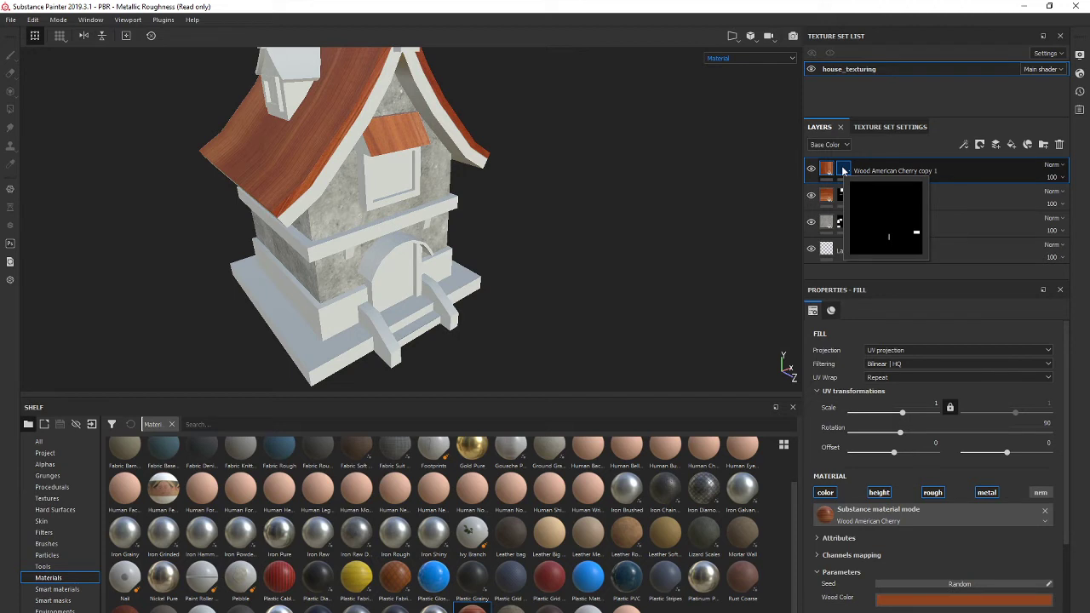
- Try polygon-filling the arched canopy over the door in the mask of the rotated wood copy
left_click(844, 171)
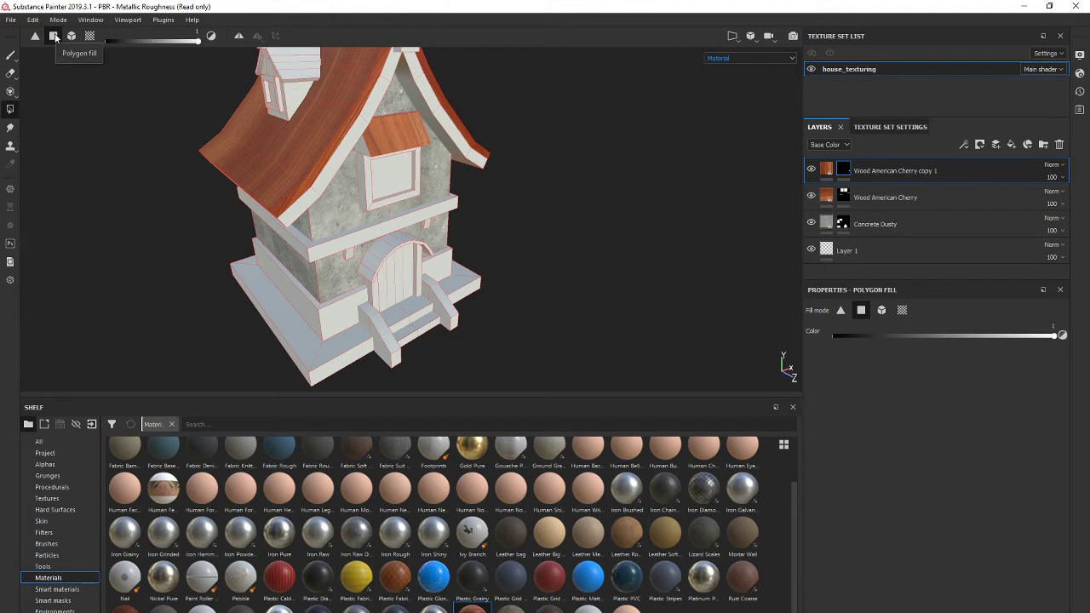
left_click(380, 253)
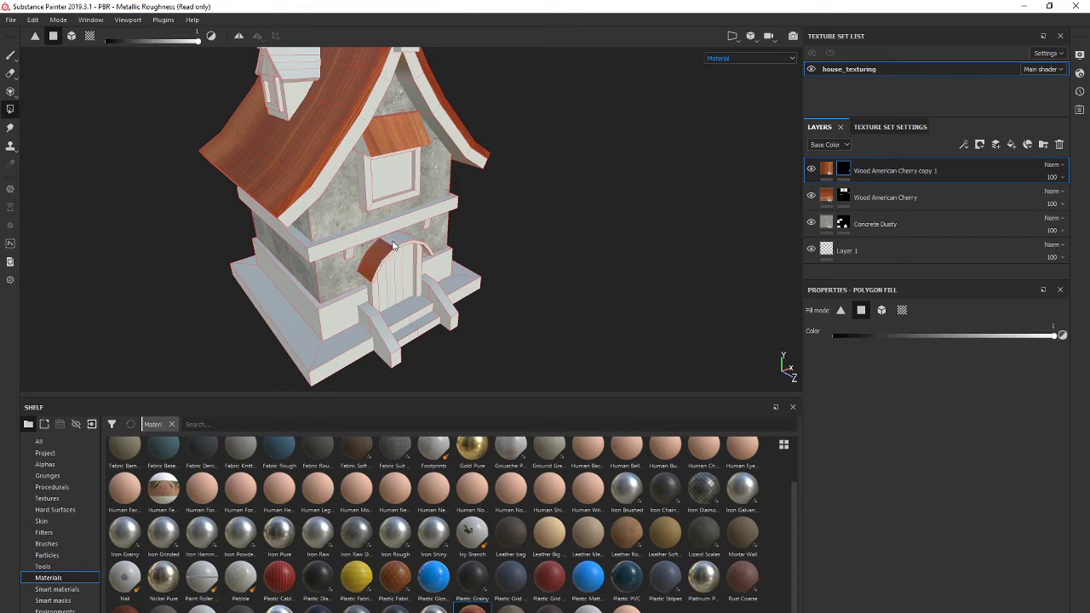
scroll(414, 242, "up", 3)
left_click(426, 226)
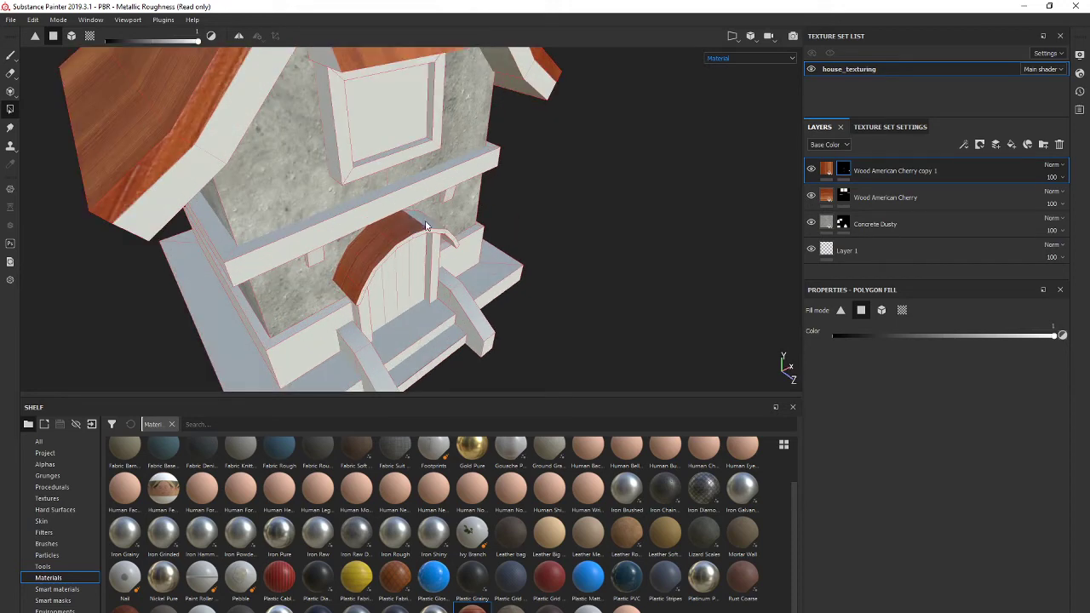
left_click_drag(443, 228, 296, 240, "alt")
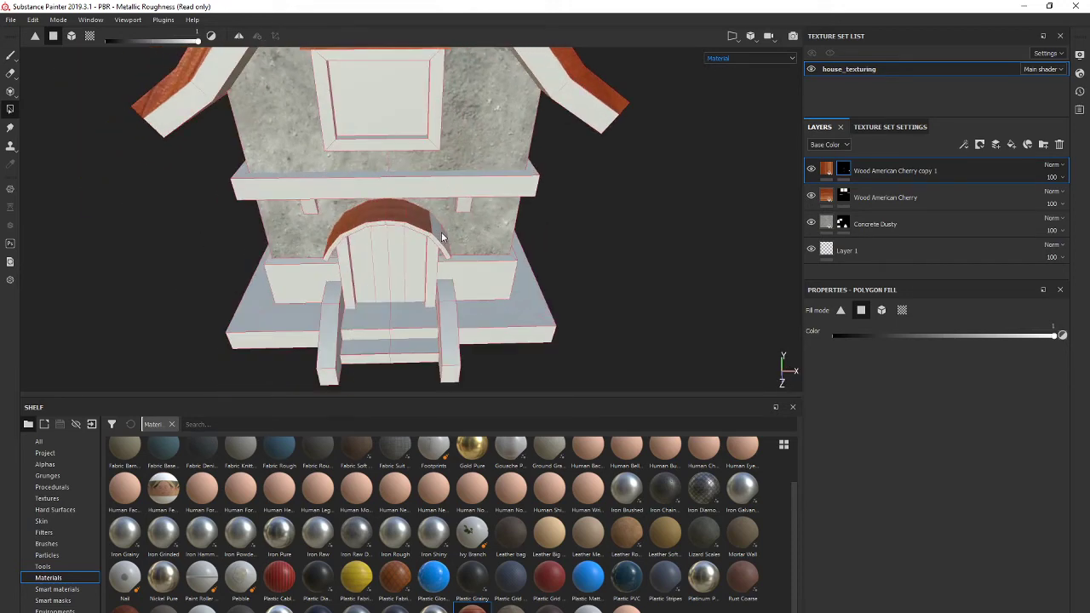
left_click_drag(388, 266, 566, 267, "alt")
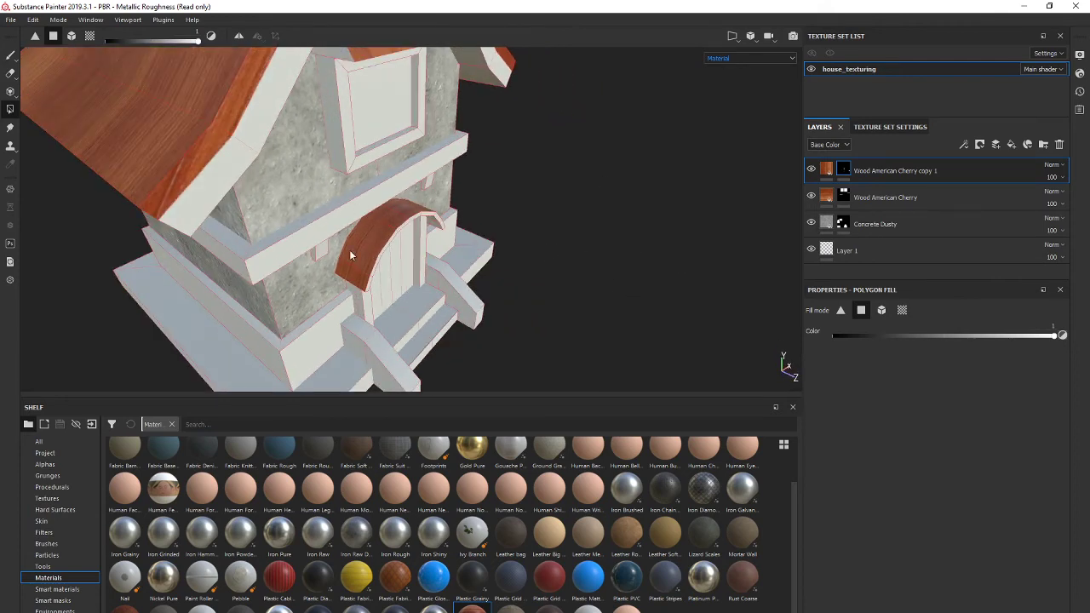
- Undo the wood fills on the door canopy
key("ctrl")
key("ctrl+z")
key("ctrl+z")
key("ctrl+z")
key("ctrl+z")
key("ctrl+z")
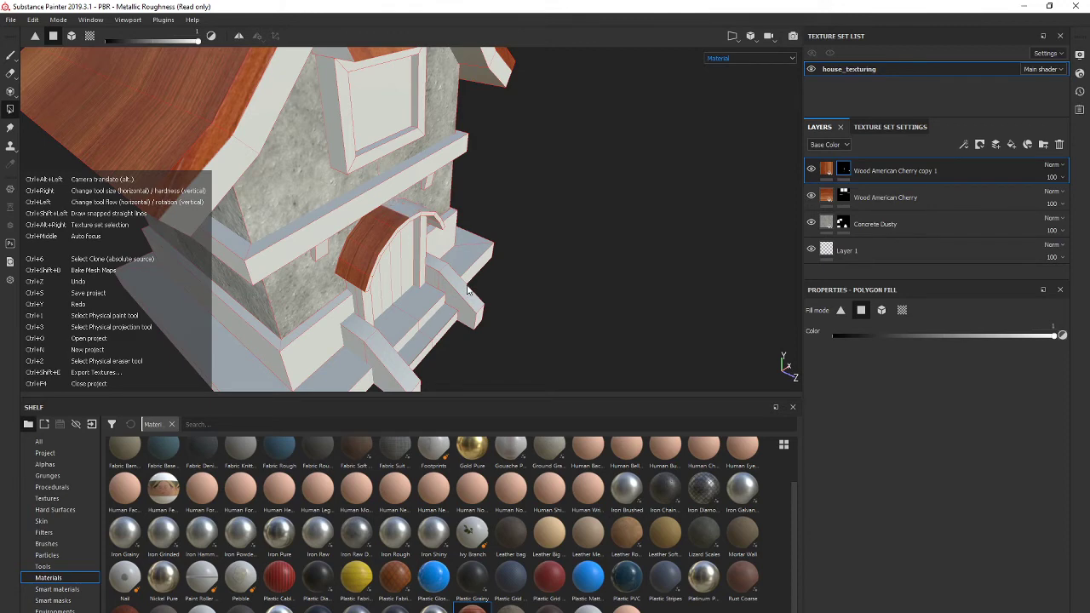
left_click_drag(594, 253, 567, 256, "alt")
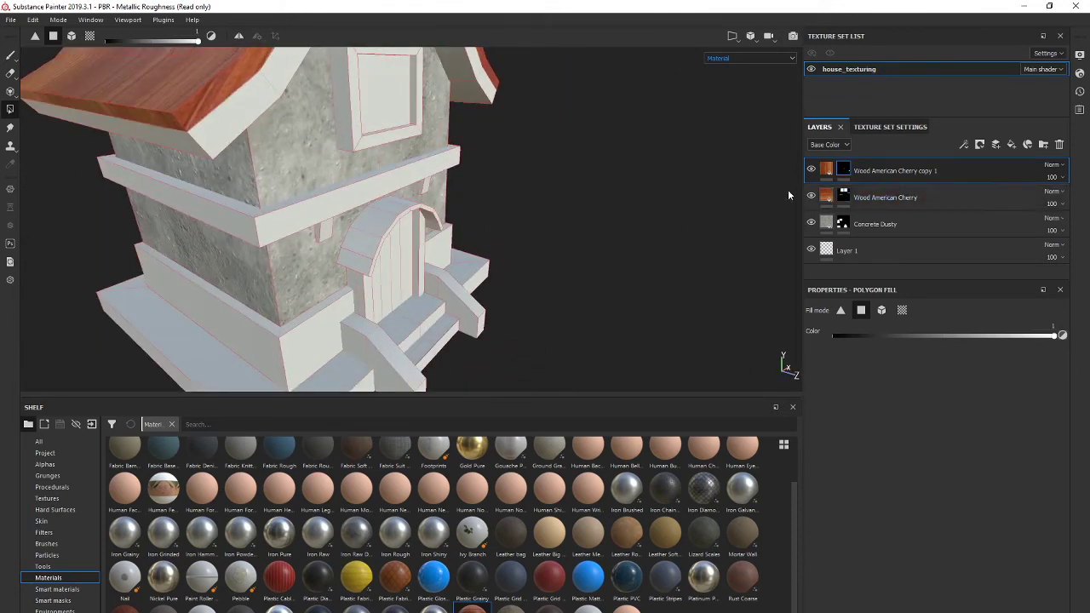
- Polygon-fill the upper faces of the arched door canopy in the original Wood American Cherry layer's mask
left_click(837, 195)
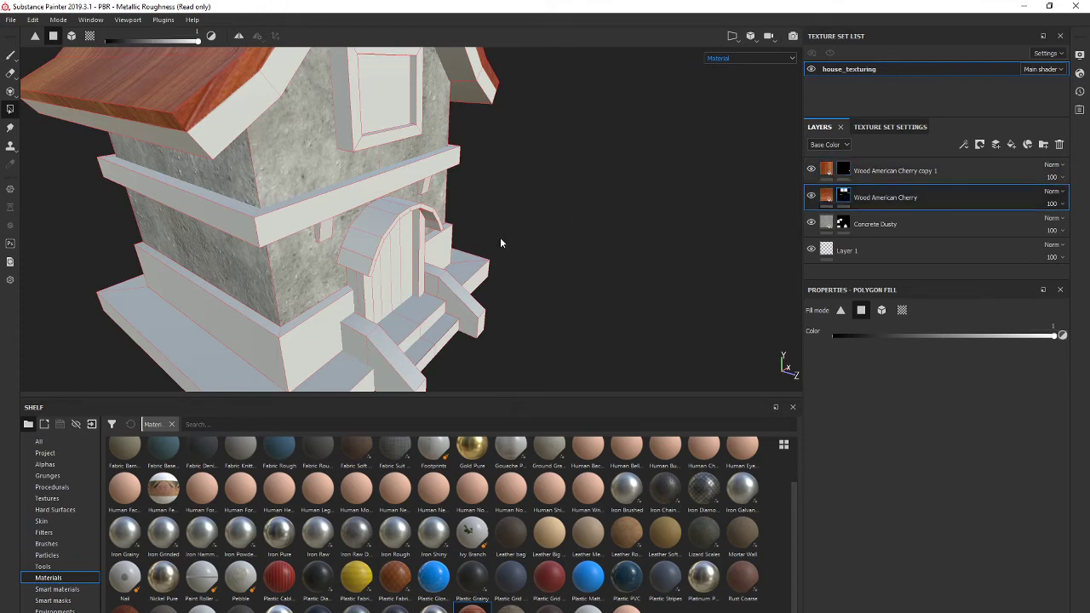
left_click_drag(399, 211, 333, 166, "alt")
left_click(389, 209)
left_click(426, 209)
scroll(422, 201, "up", 3)
scroll(422, 201, "up", 2)
left_click(454, 212)
scroll(412, 224, "down", 5)
scroll(437, 228, "up", 3)
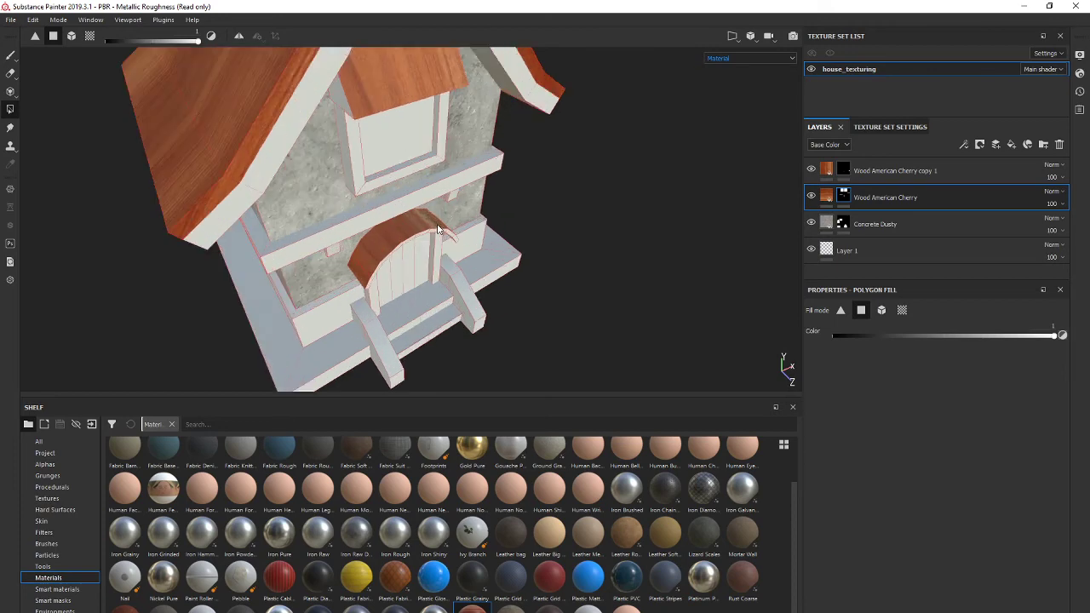
- Add the narrow front edge faces of the arched door canopy to the original wood mask
left_click_drag(437, 228, 375, 174, "alt")
scroll(360, 238, "up", 3)
mouse_move(347, 239)
left_mouse_down()
mouse_move(402, 181)
mouse_move(442, 170)
mouse_move(466, 188)
left_mouse_up()
left_click_drag(467, 192, 399, 246, "alt")
mouse_move(475, 198)
left_mouse_down()
mouse_move(514, 238)
mouse_move(493, 243)
mouse_move(506, 253)
mouse_move(533, 226)
left_mouse_up()
scroll(489, 249, "down", 5)
- Try adding the canopy's remaining faces to the wood mask with the mesh fill mode
left_click(71, 36)
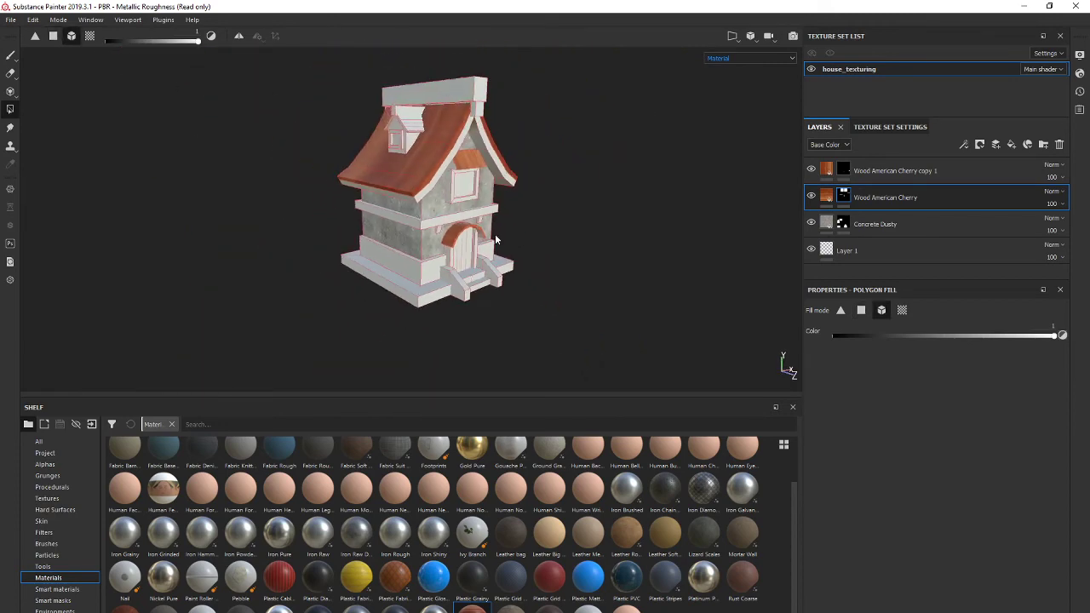
scroll(477, 230, "up", 6)
left_click(457, 214)
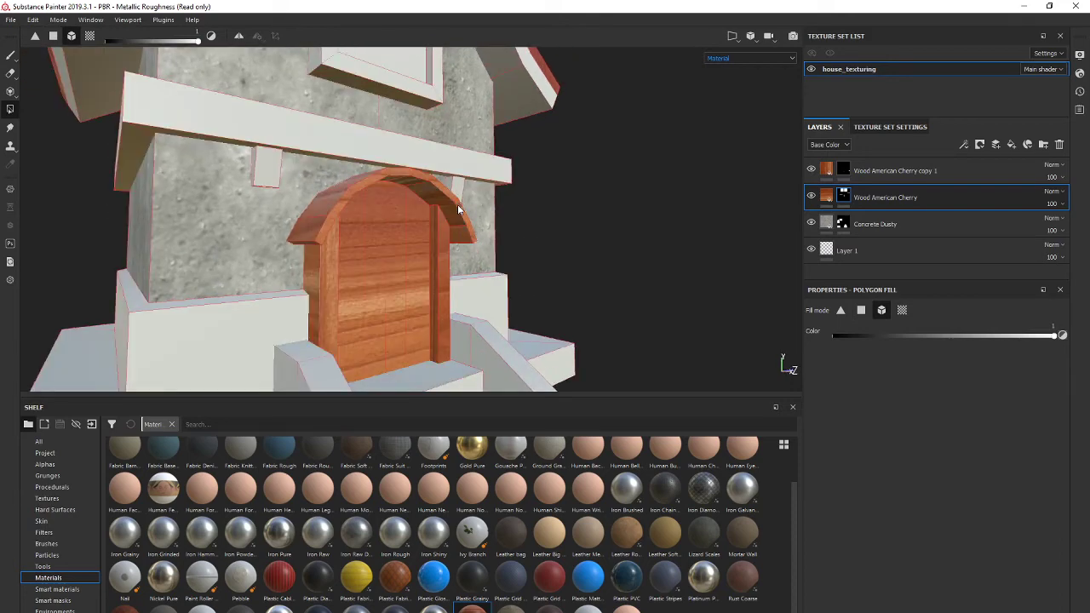
left_click(383, 225)
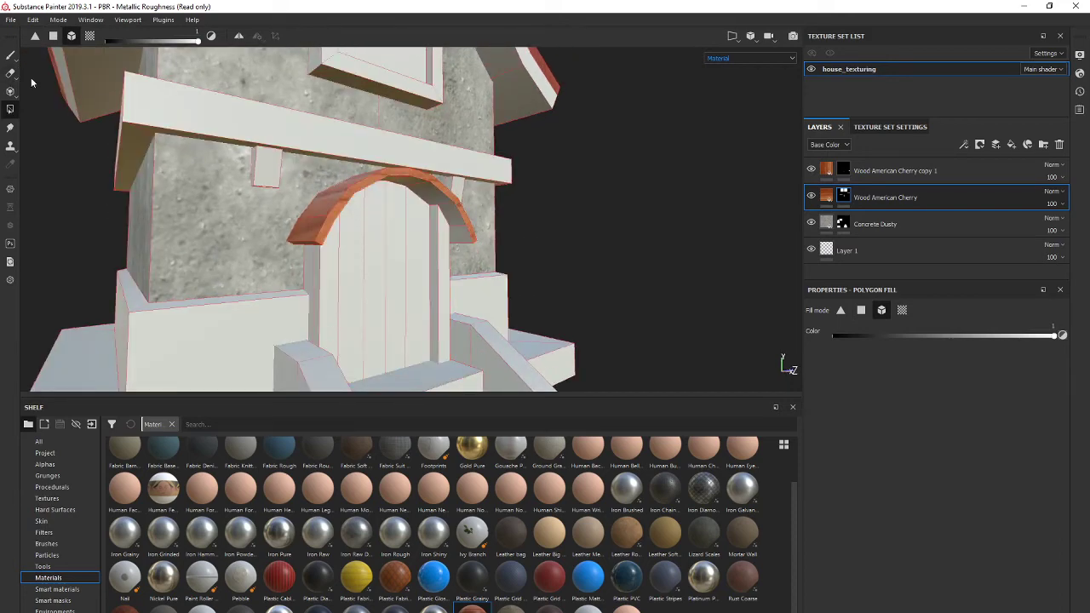
- Polygon-fill the underside faces of the arched door canopy in the Wood American Cherry mask using the quad fill mode
left_click(53, 36)
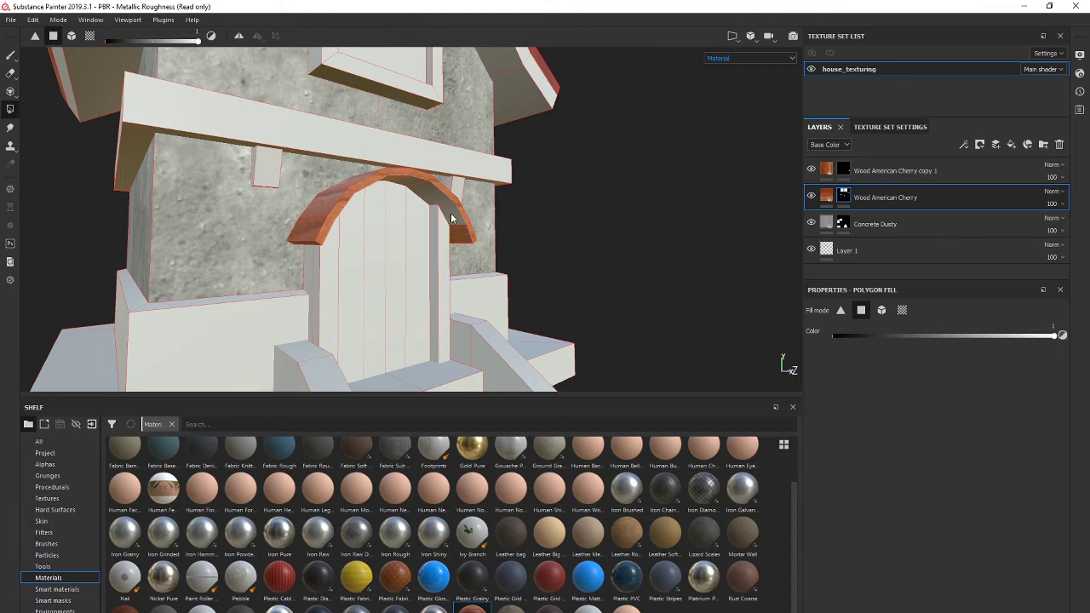
left_click_drag(415, 191, 381, 175, "alt")
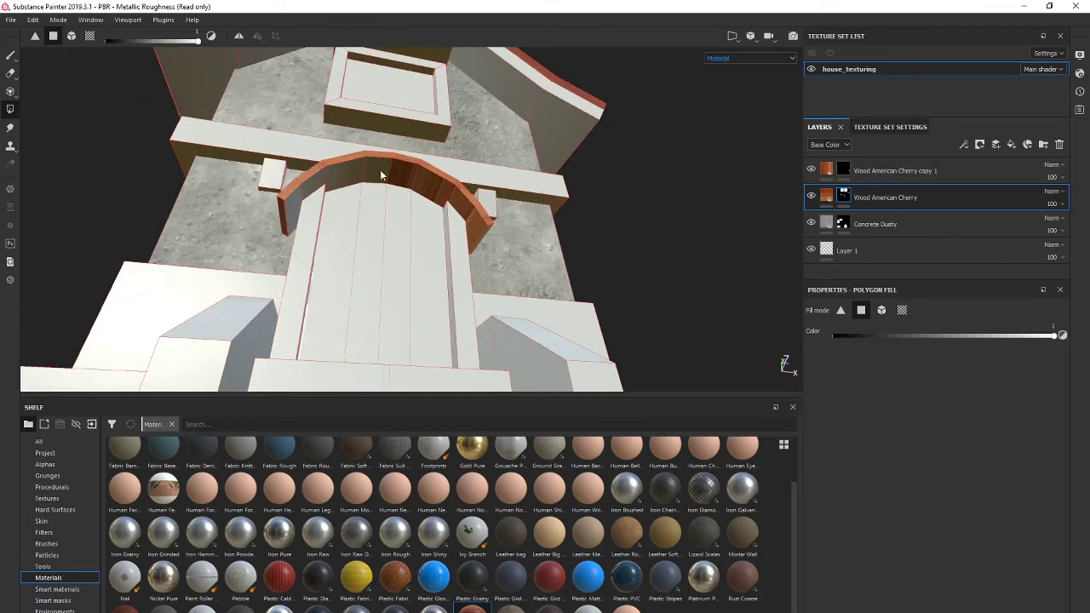
left_click(349, 174)
left_click(312, 184)
- Examine the wood coverage on the main roof, window roof and door canopy from several angles
left_click_drag(289, 228, 405, 288, "alt")
scroll(404, 283, "down", 6)
left_click_drag(510, 277, 500, 293, "alt")
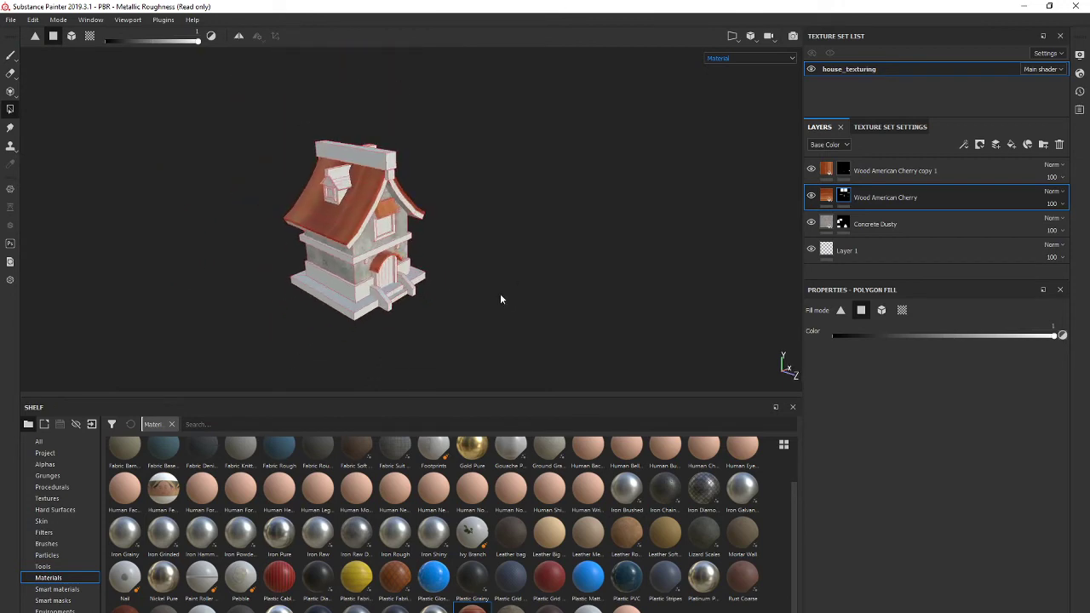
scroll(447, 249, "up", 2)
scroll(370, 179, "down", 1)
scroll(363, 172, "up", 4)
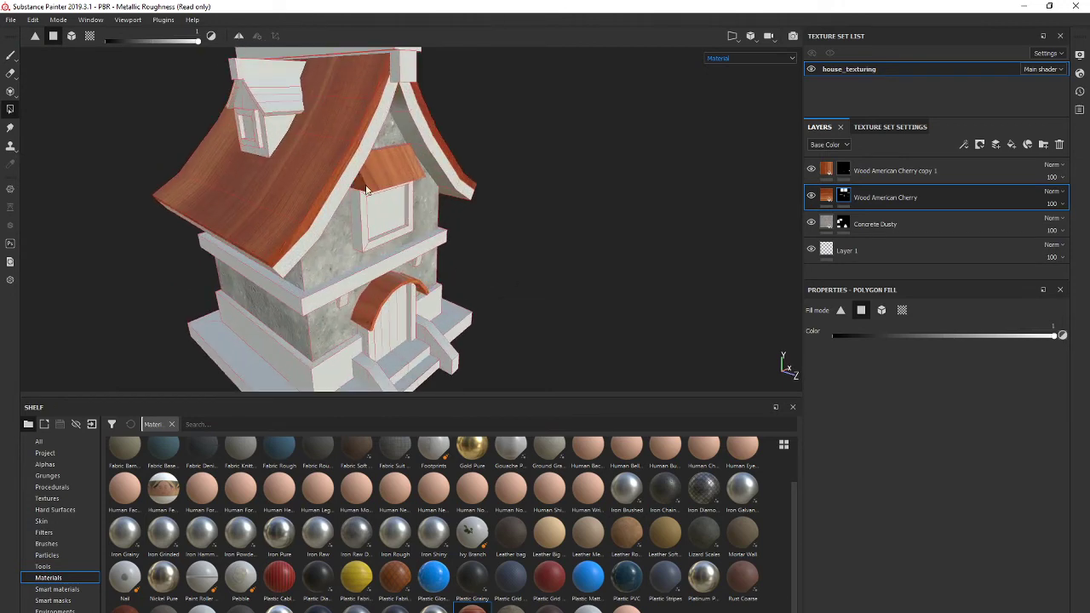
left_click_drag(366, 185, 256, 193, "alt")
scroll(360, 190, "up", 3)
left_click_drag(417, 201, 330, 166, "alt")
left_click_drag(341, 228, 584, 273, "alt")
scroll(468, 244, "down", 4)
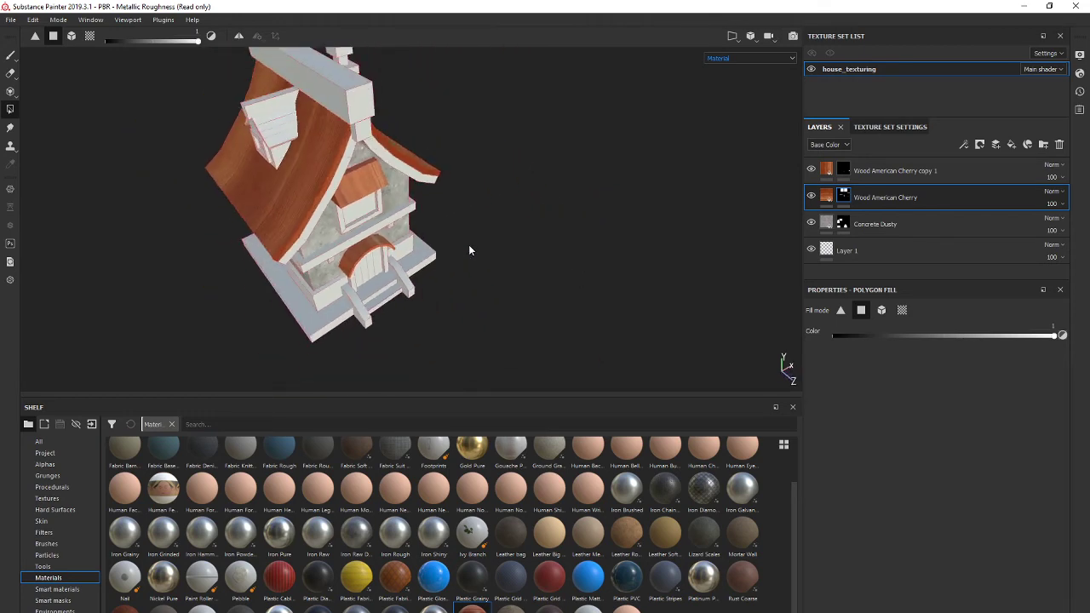
left_click_drag(454, 259, 460, 223, "alt")
- Open the Wood American Cherry layer's fill properties, set Fibers to 0.49 and briefly hide the layer to check which parts it covers
key("1")
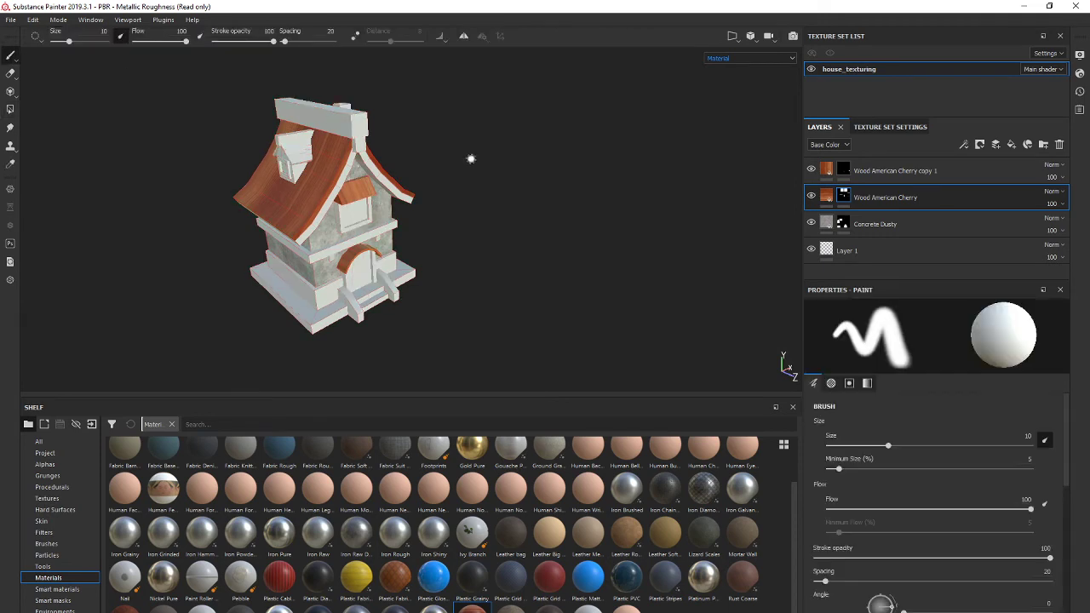
left_click(829, 196)
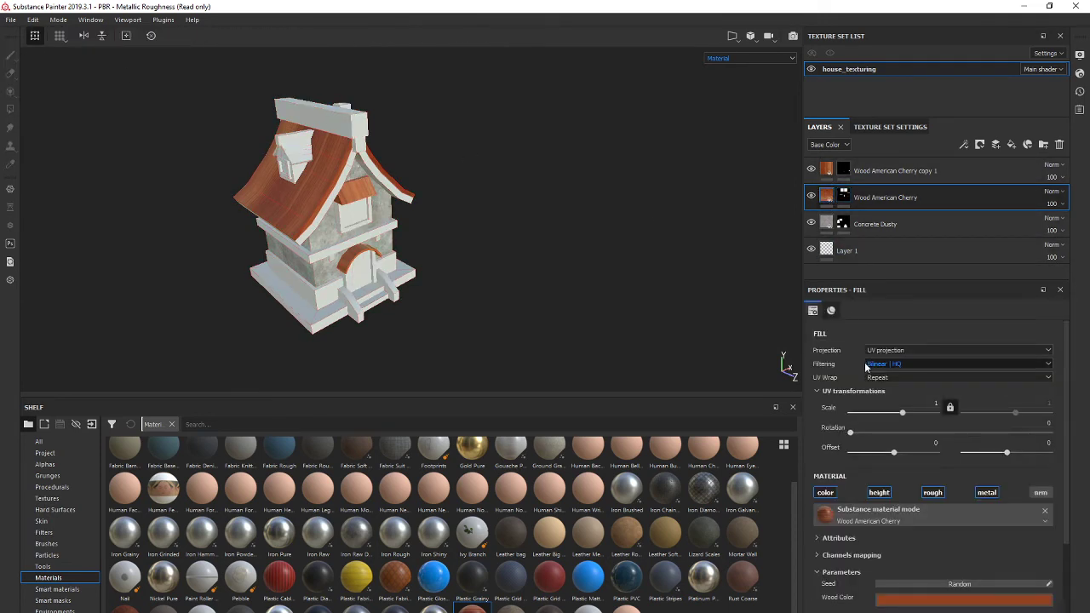
scroll(845, 548, "down", 3)
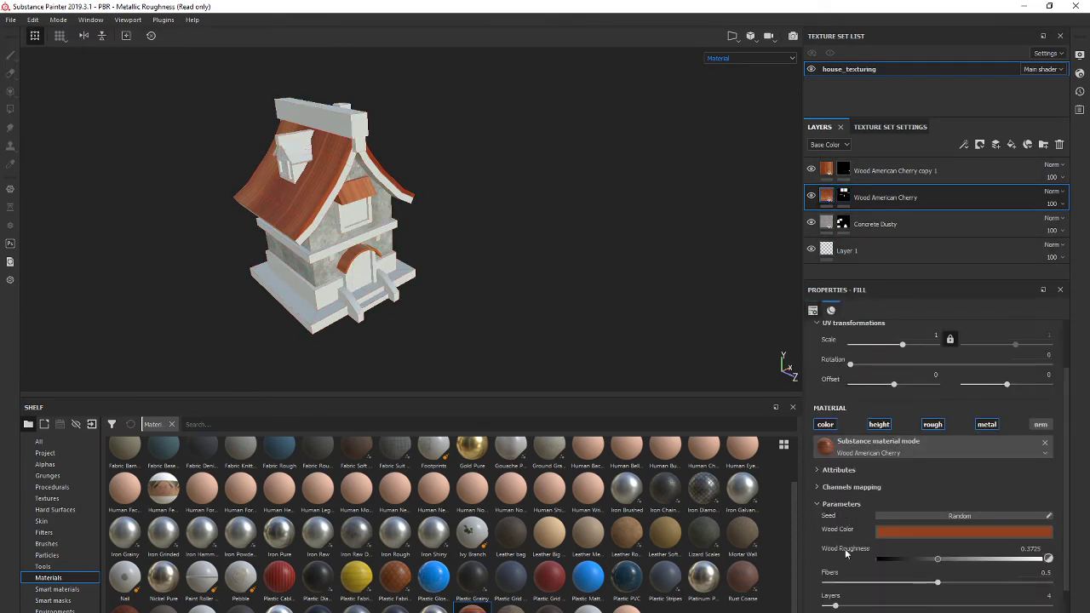
left_click_drag(879, 548, 935, 550)
left_click(811, 197)
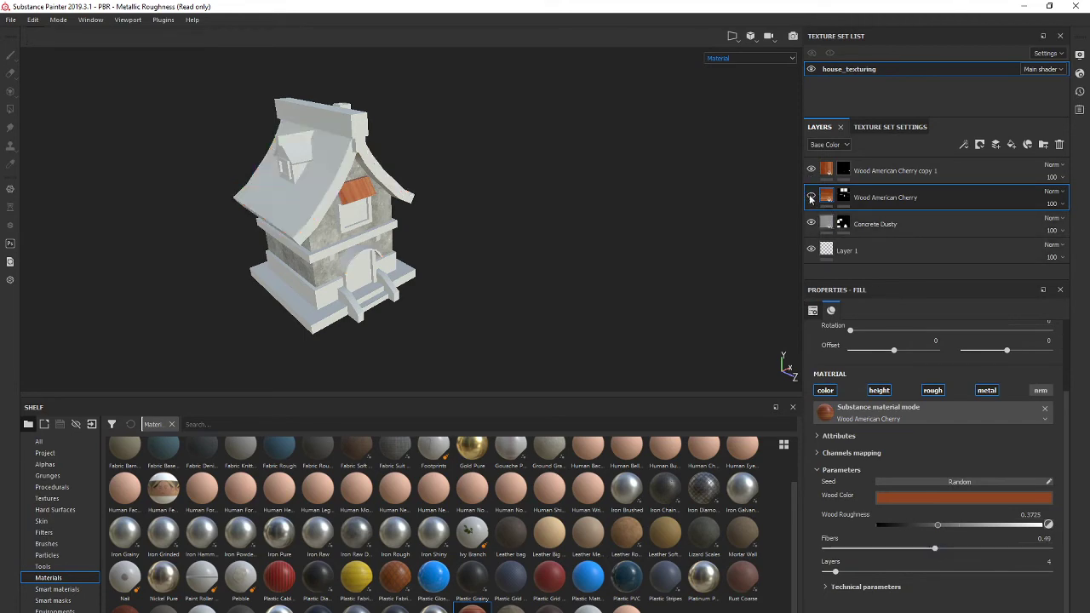
left_click(810, 196)
scroll(282, 173, "up", 5)
left_click_drag(293, 172, 787, 365, "alt")
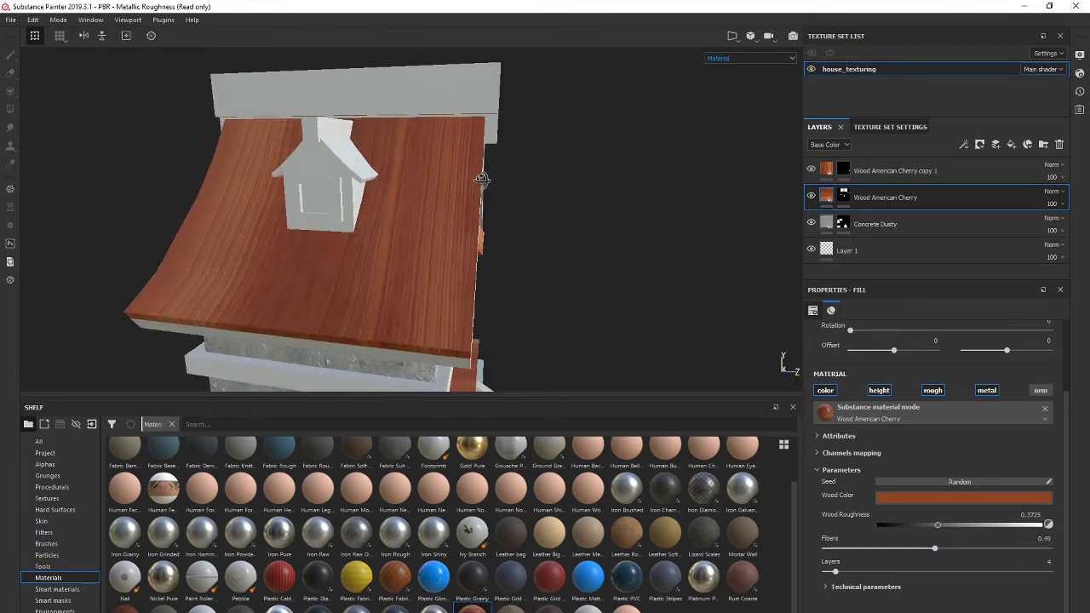
- Set the Wood American Cherry layer's Fibers to 0.31 and hide the Wood American Cherry copy 1 layer
left_click_drag(934, 551, 888, 551)
left_click(811, 171)
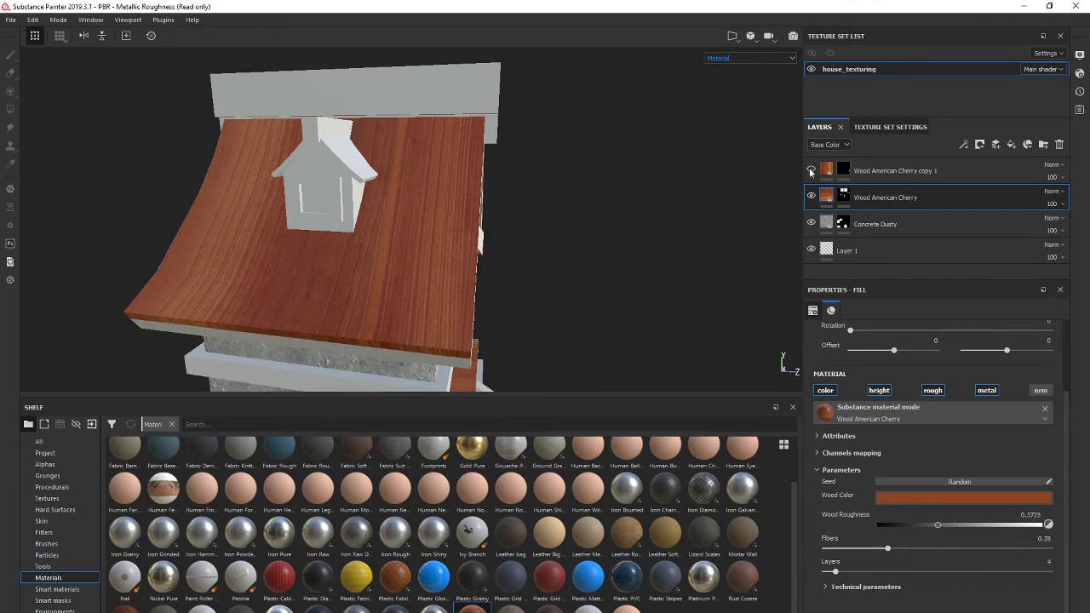
left_click(810, 197)
left_click(811, 197)
mouse_move(887, 549)
left_mouse_down()
mouse_move(932, 551)
mouse_move(894, 549)
left_mouse_up()
left_click_drag(551, 334, 434, 313, "alt")
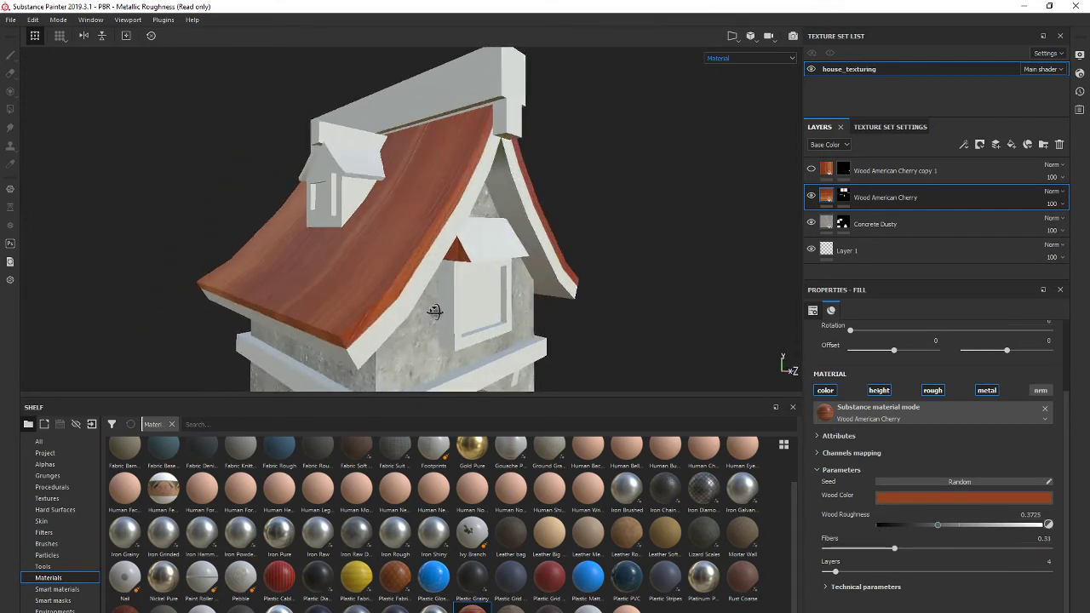
- Try low and high Wood Roughness on the main roof, set it to 0.7363, and show the Wood American Cherry copy 1 layer
mouse_move(937, 523)
left_mouse_down()
mouse_move(990, 525)
mouse_move(878, 528)
mouse_move(990, 530)
mouse_move(920, 536)
mouse_move(976, 536)
mouse_move(966, 538)
mouse_move(867, 533)
mouse_move(914, 544)
left_mouse_up()
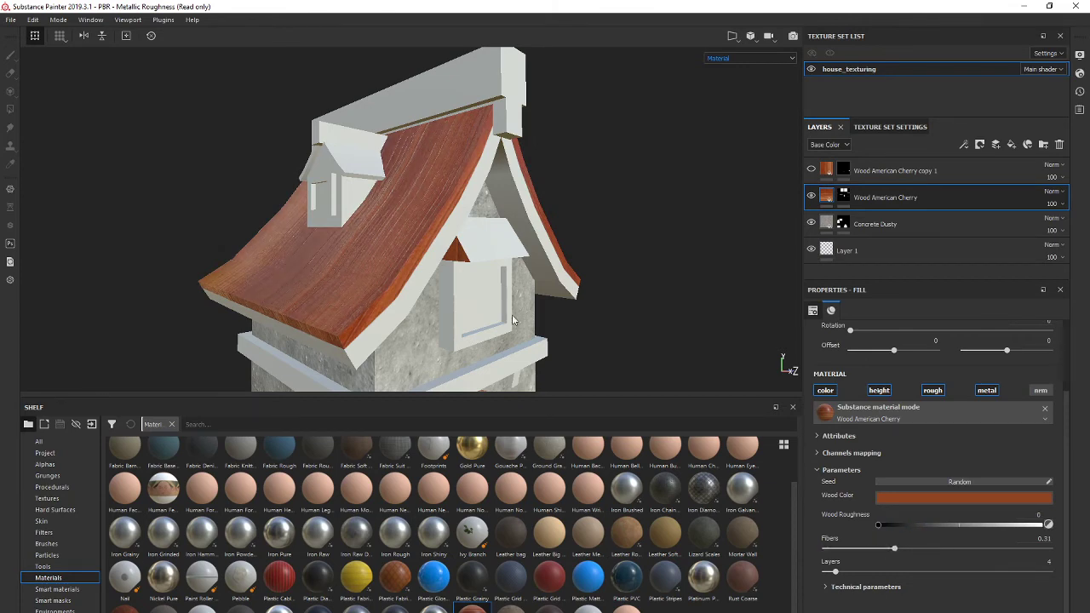
left_click_drag(512, 316, 554, 307, "alt")
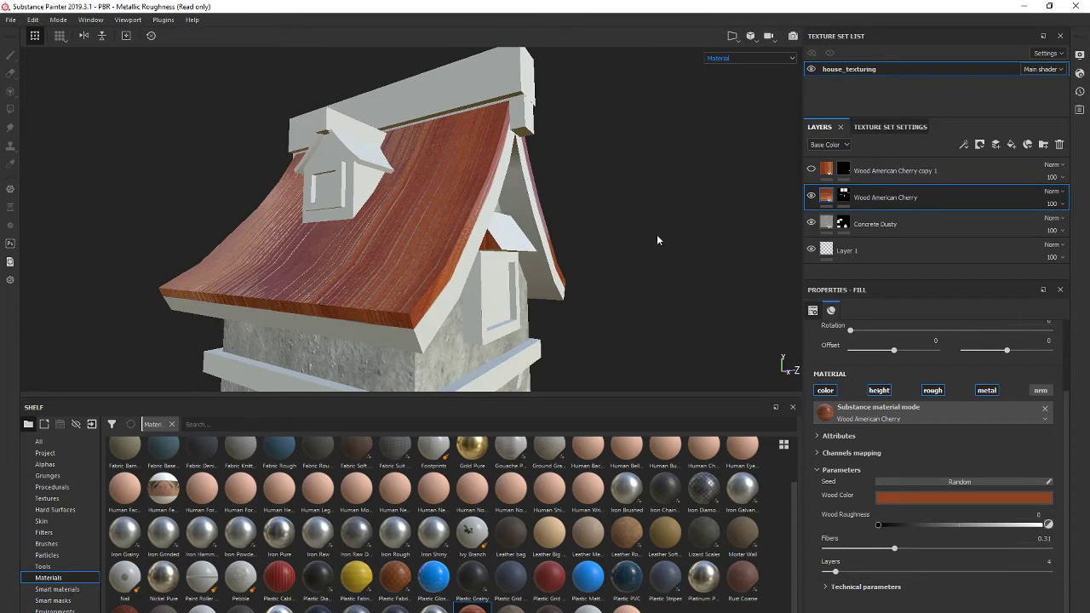
left_click_drag(656, 240, 622, 253, "alt")
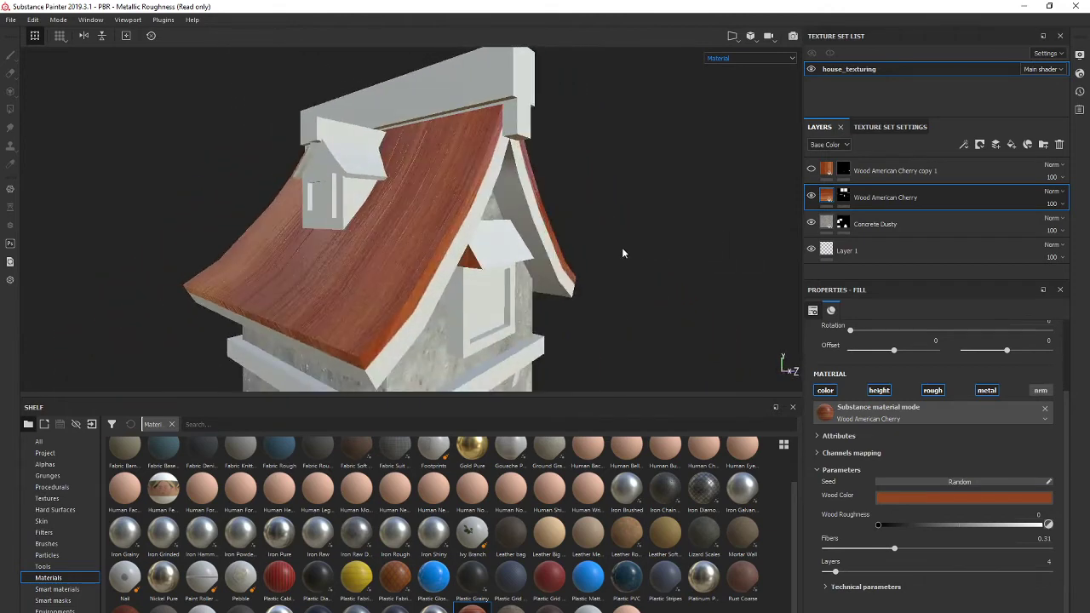
left_click_drag(886, 529, 986, 538)
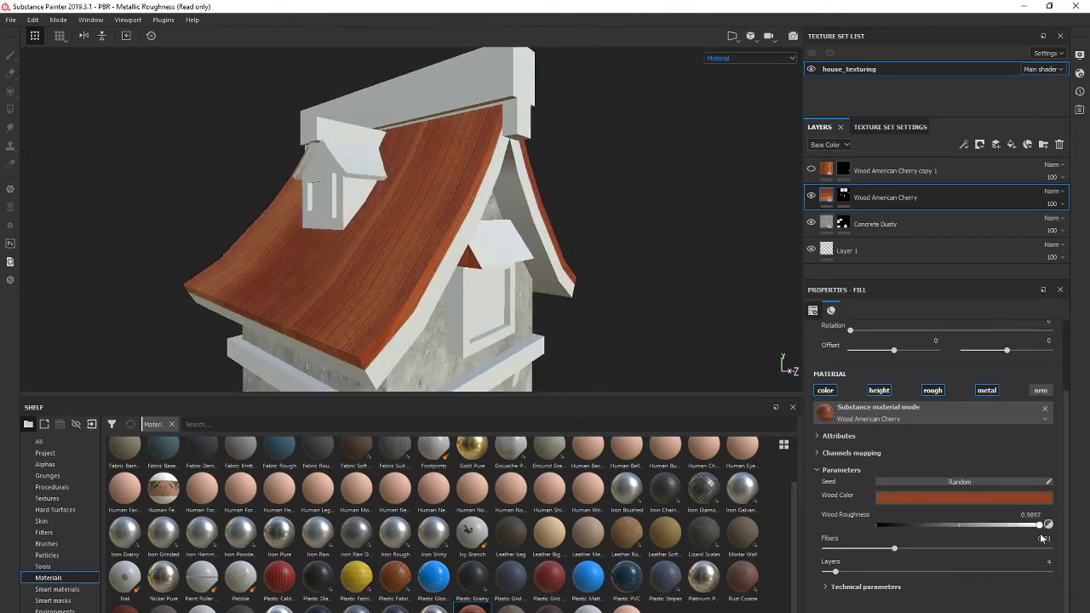
left_click_drag(1043, 526, 967, 527)
left_click(812, 171)
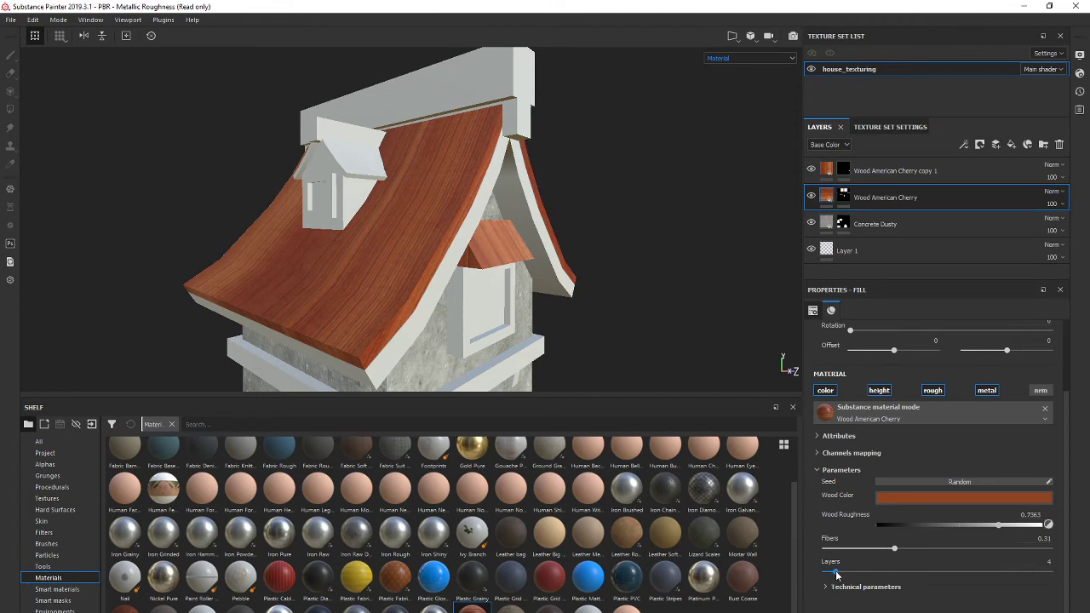
- Set the Wood American Cherry layer's Layers parameter to 44 for denser grain on the main roof
mouse_move(836, 573)
left_mouse_down()
mouse_move(885, 573)
mouse_move(836, 572)
left_mouse_up()
scroll(472, 265, "down", 2)
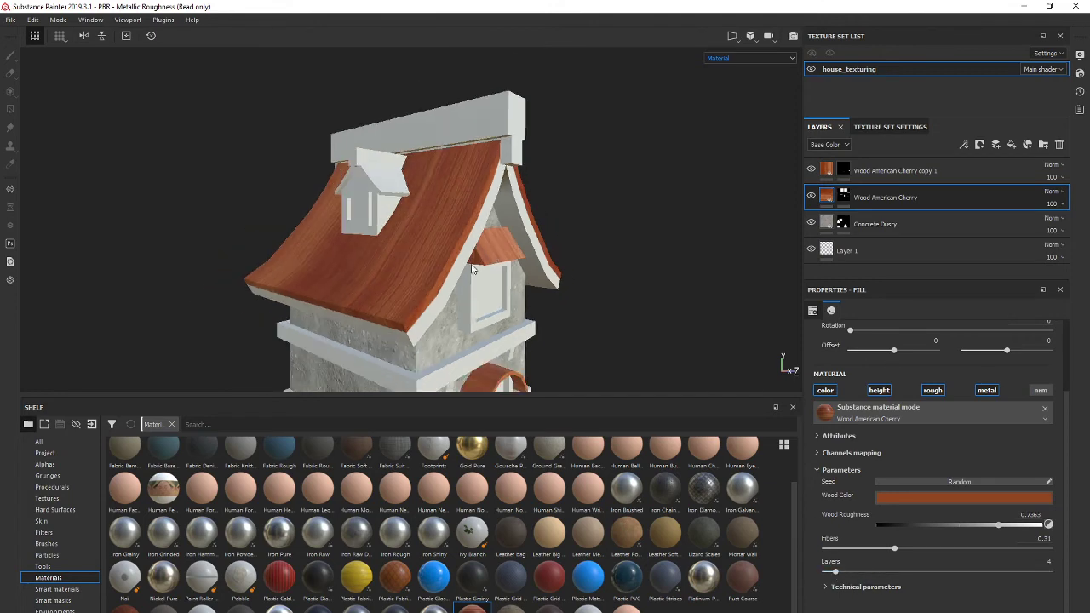
left_click_drag(474, 269, 392, 275, "alt")
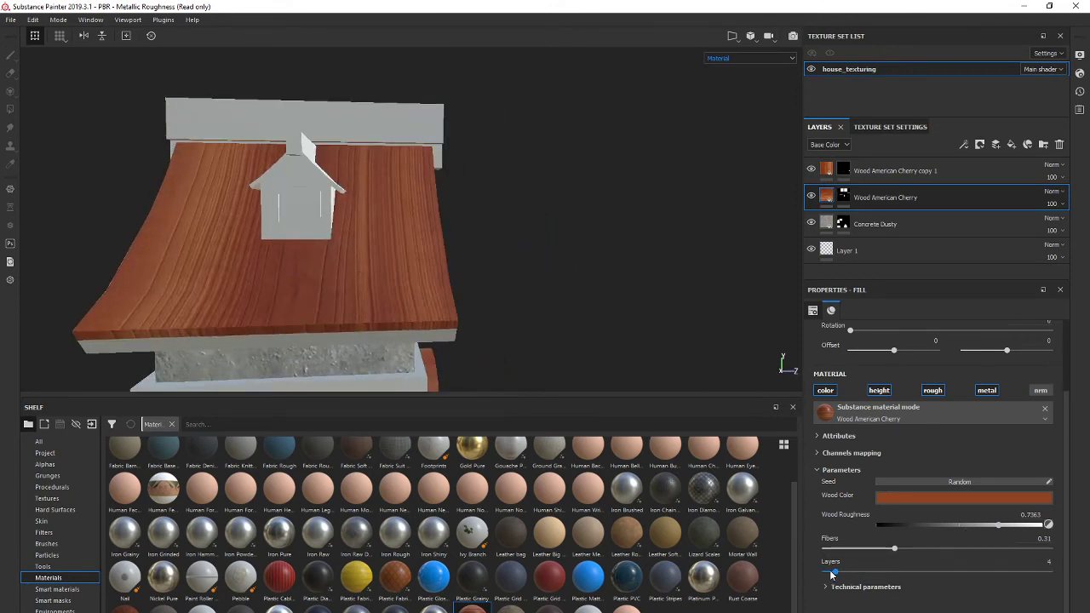
left_click_drag(832, 575, 965, 580)
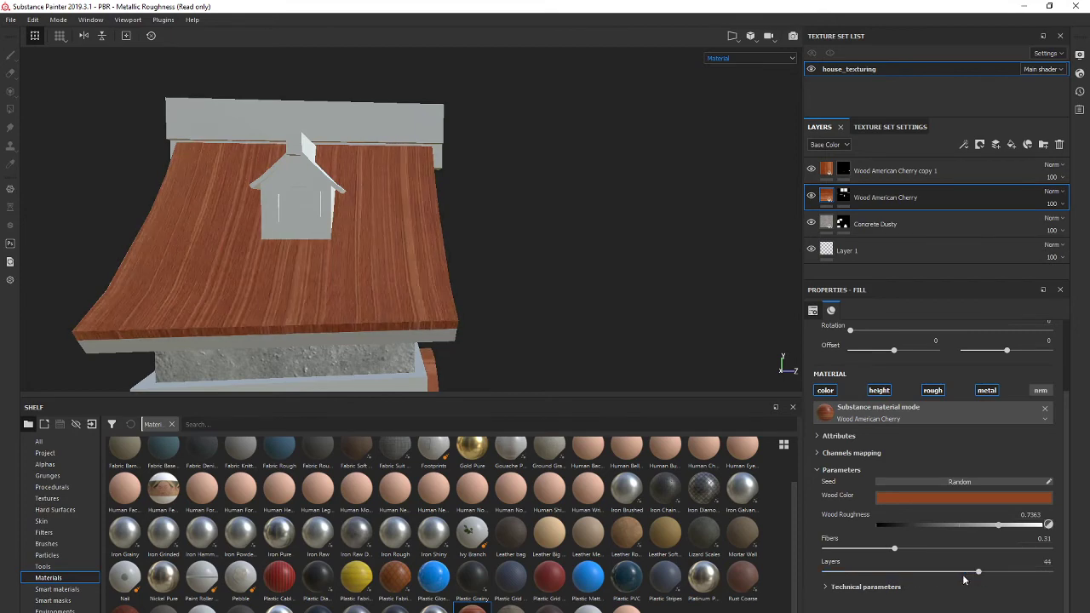
- Expand the Wood American Cherry material's technical parameters and set Luminosity to 0.48 and Saturation to 0.42
left_click(855, 586)
scroll(855, 587, "down", 2)
mouse_move(941, 540)
left_mouse_down()
mouse_move(924, 541)
mouse_move(937, 541)
left_mouse_up()
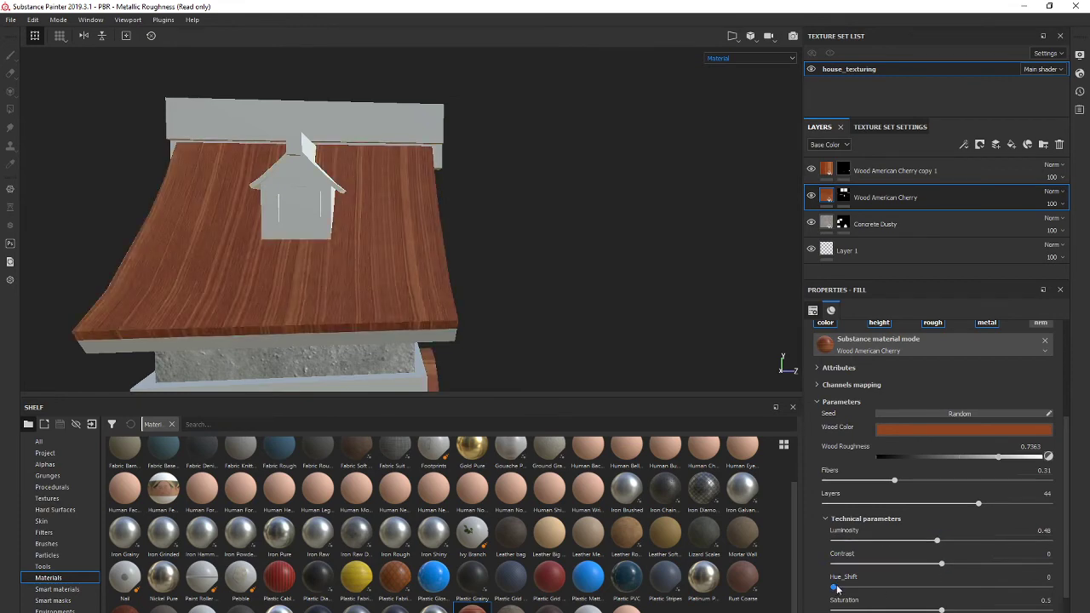
mouse_move(837, 589)
left_mouse_down()
mouse_move(891, 588)
mouse_move(832, 591)
left_mouse_up()
mouse_move(934, 611)
left_mouse_down()
mouse_move(839, 611)
mouse_move(924, 610)
left_mouse_up()
- Set the main roof wood's Height Position to 0.3, Normal Intensity to 4.08 and Saturation to 0.53, and increase AO Spreading
scroll(932, 469, "down", 3)
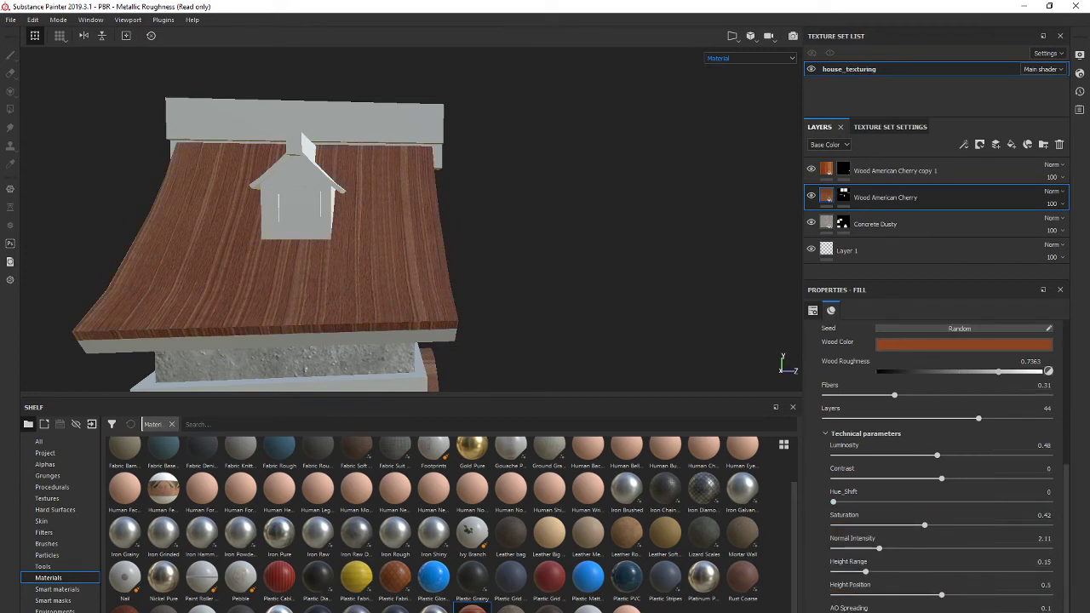
left_click_drag(914, 595, 897, 594)
left_click_drag(886, 549, 948, 537)
- Examine the adjusted wood grain on the main roof against the window roof and door canopy, close up and from afar
left_click_drag(477, 220, 395, 230, "alt")
scroll(462, 261, "up", 2)
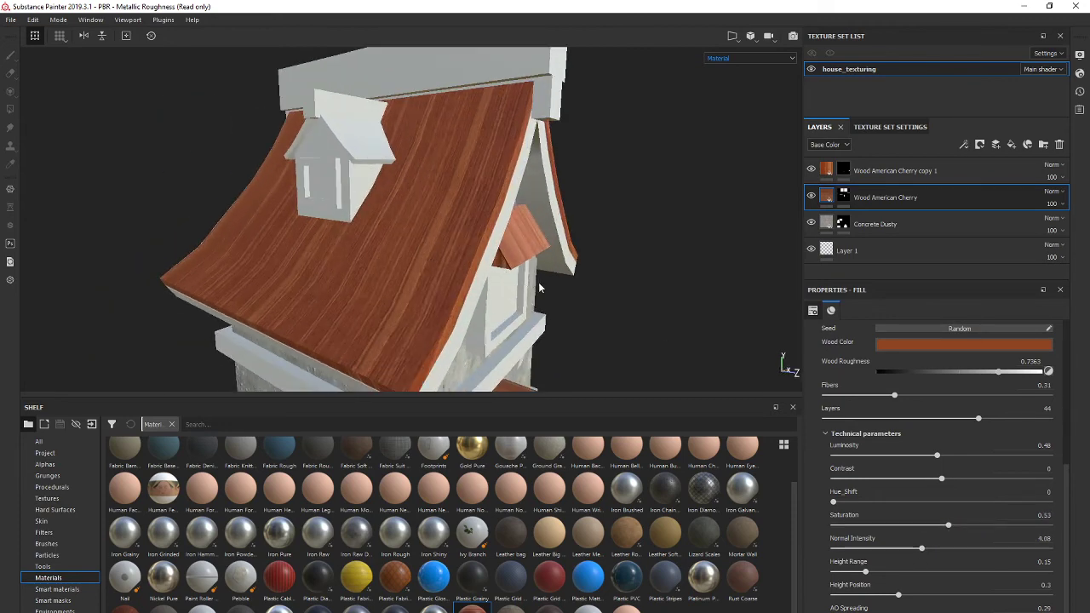
scroll(540, 286, "down", 3)
left_click_drag(562, 281, 477, 276, "alt")
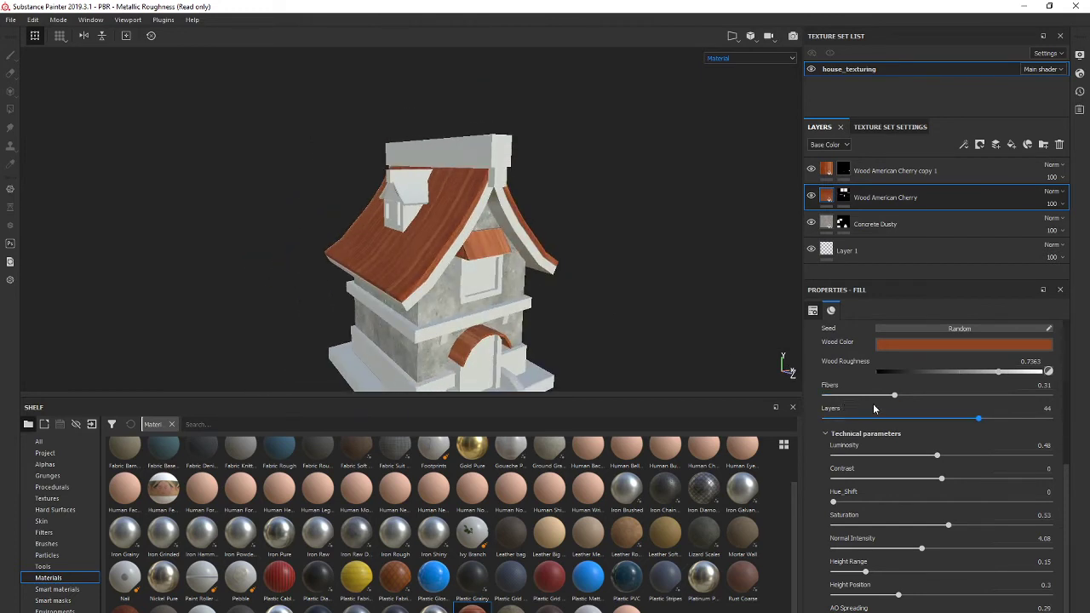
left_click_drag(603, 288, 628, 272, "alt")
scroll(704, 321, "up", 2)
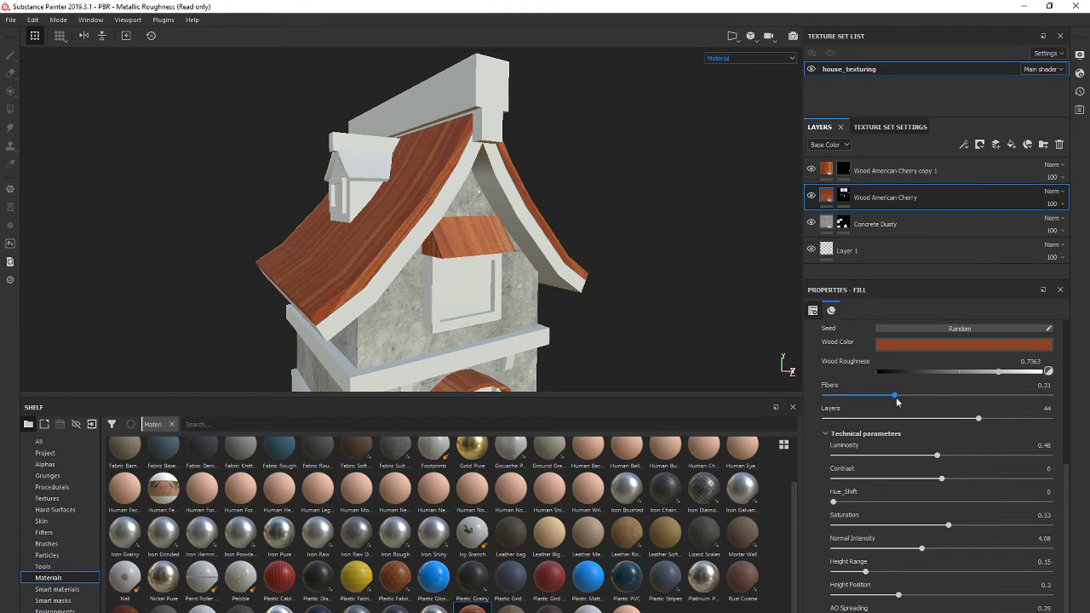
left_click_drag(516, 274, 366, 255, "alt")
scroll(579, 292, "down", 3)
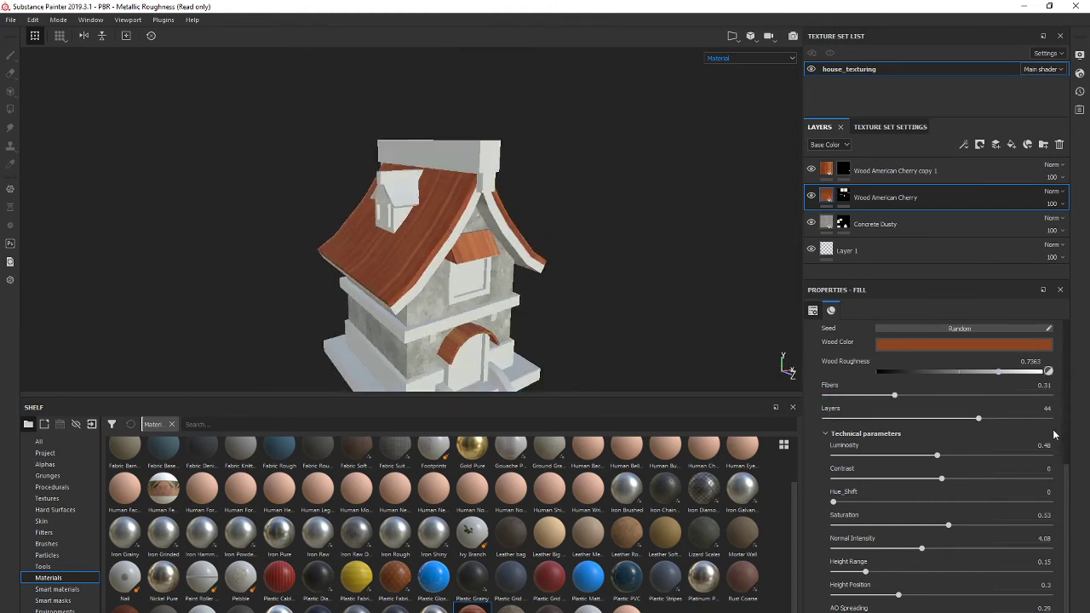
- Try a Wood Roughness of 0.2260 on the Wood American Cherry layer, then raise it to about 0.84
left_click_drag(965, 377, 915, 384)
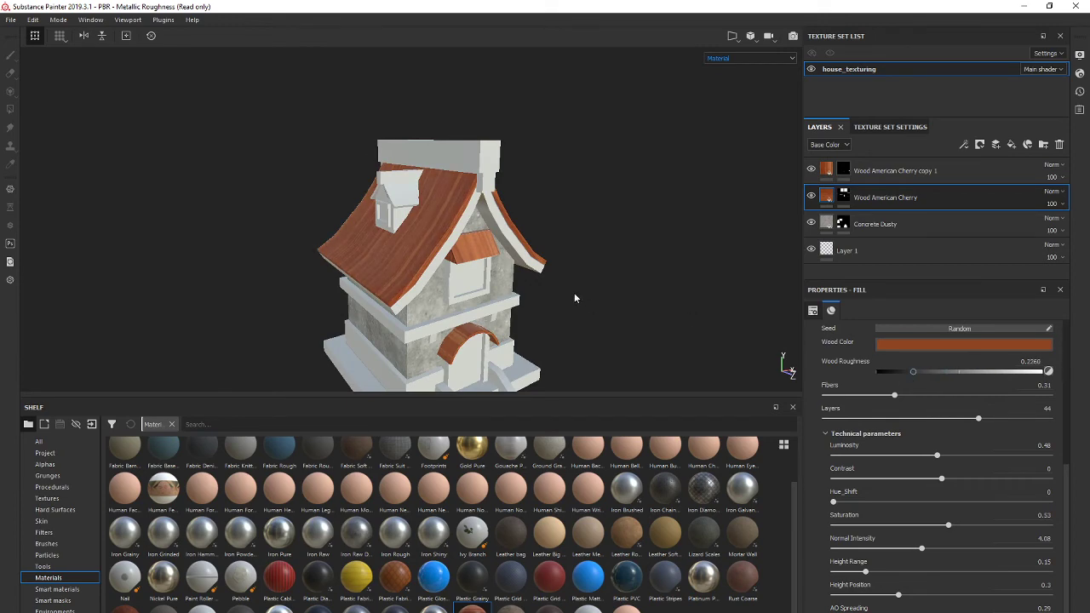
left_click_drag(574, 299, 647, 320, "alt")
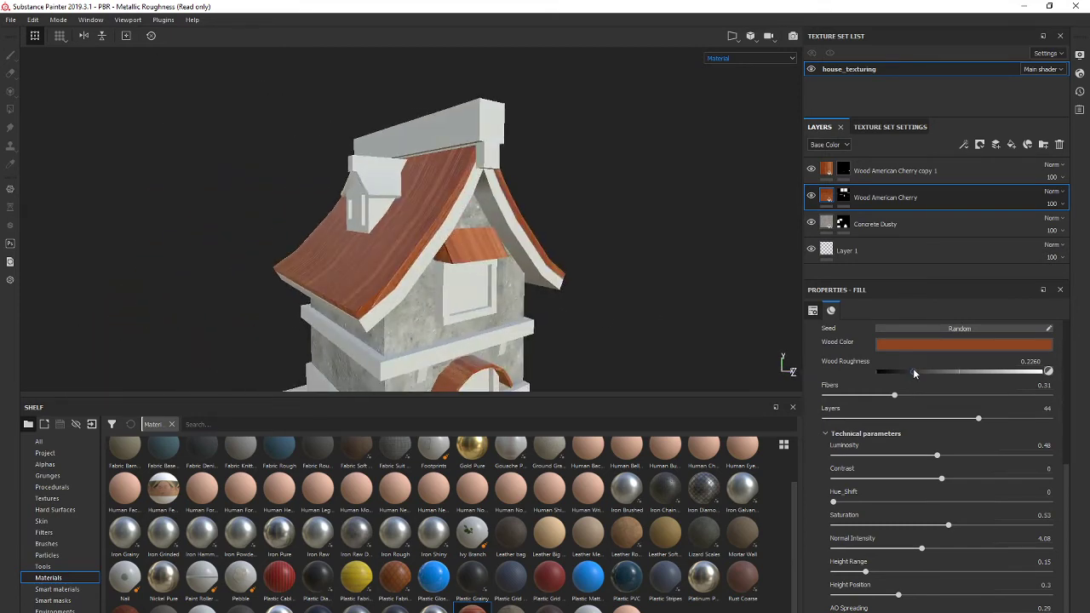
left_click_drag(914, 372, 1016, 372)
left_click_drag(511, 205, 375, 209, "alt")
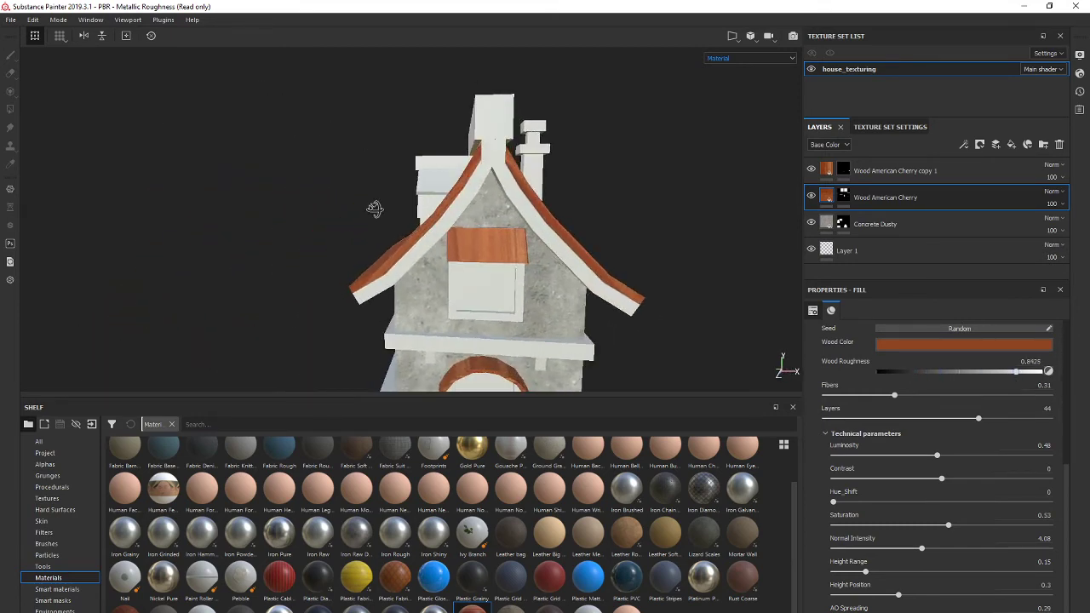
- Open the Wood American Cherry copy 1 layer's fill properties and set its Wood Roughness to 0.7192
left_click(843, 170)
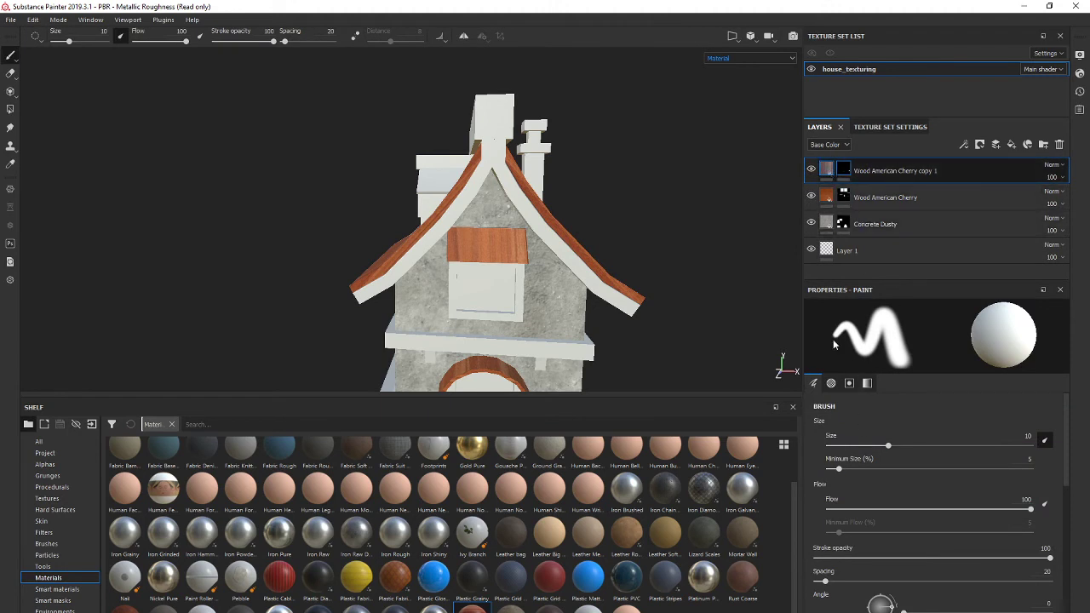
left_click(826, 169)
left_click_drag(937, 481, 996, 486)
left_click_drag(440, 240, 585, 253, "alt")
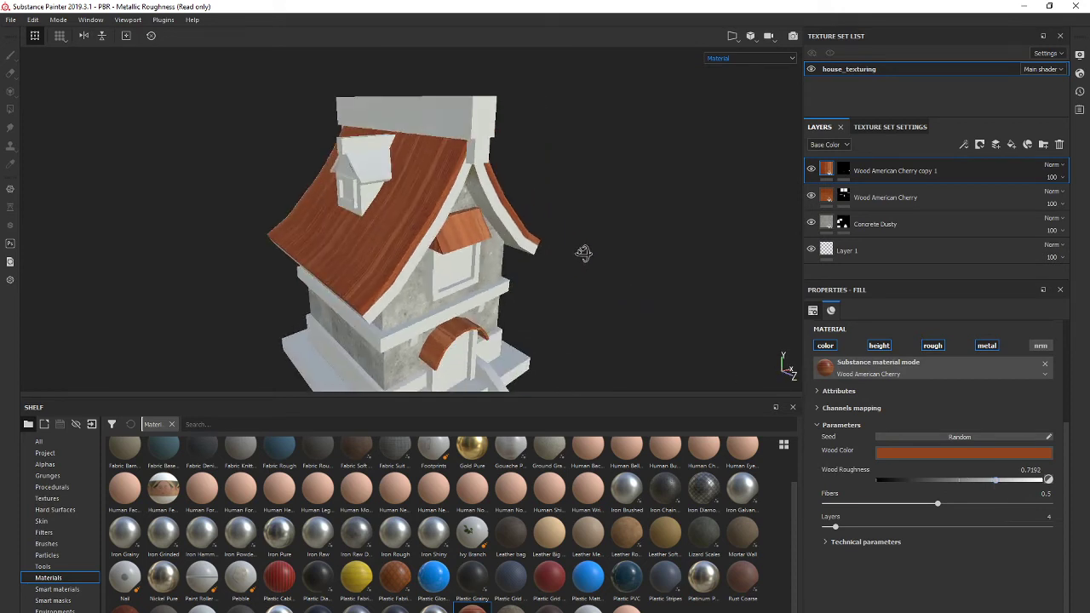
- Expand the Wood American Cherry copy 1 material's technical parameters, set Saturation to 0.55 and check the window roof on the whole house
left_click(841, 543)
scroll(868, 552, "down", 1)
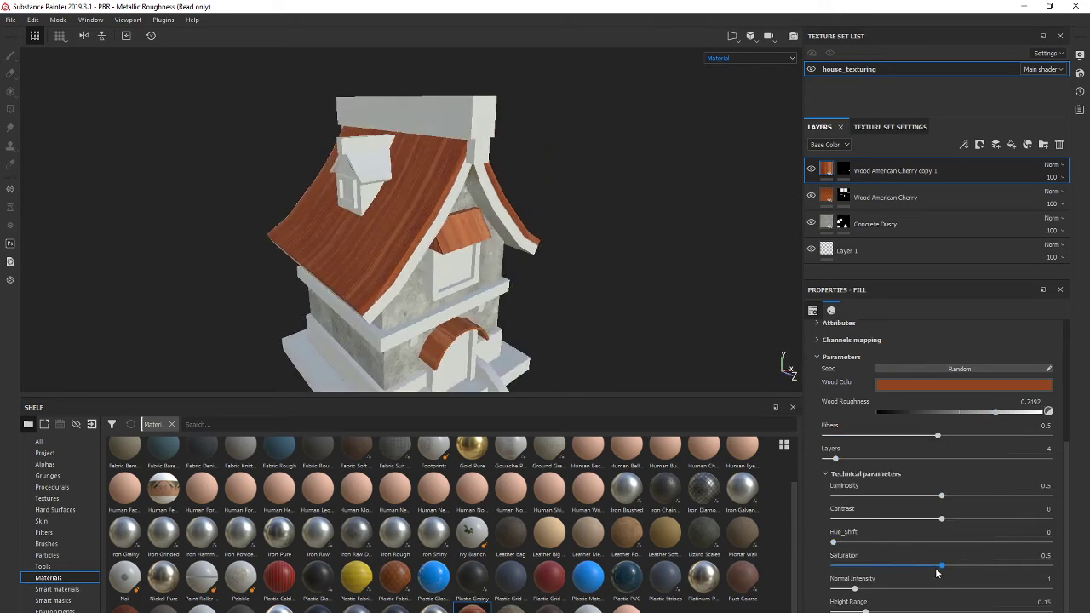
left_click_drag(942, 567, 953, 573)
scroll(406, 172, "down", 4)
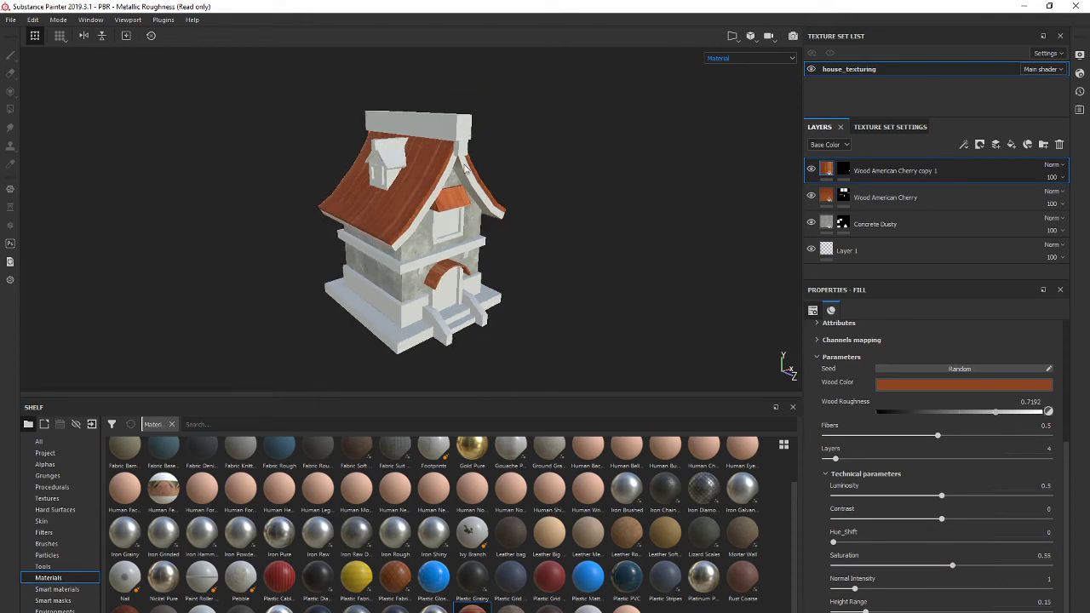
left_click_drag(499, 182, 495, 225, "alt")
scroll(495, 225, "up", 3)
left_click_drag(519, 270, 498, 284, "alt")
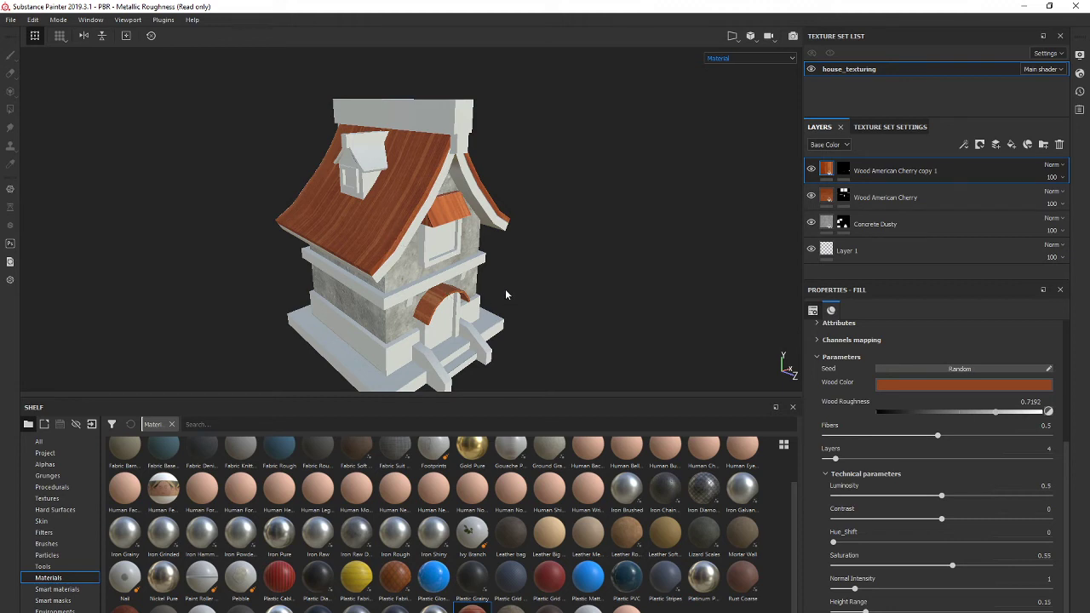
mouse_move(534, 294)
left_mouse_down("alt")
mouse_move(272, 292)
mouse_move(516, 291)
left_mouse_up("alt")
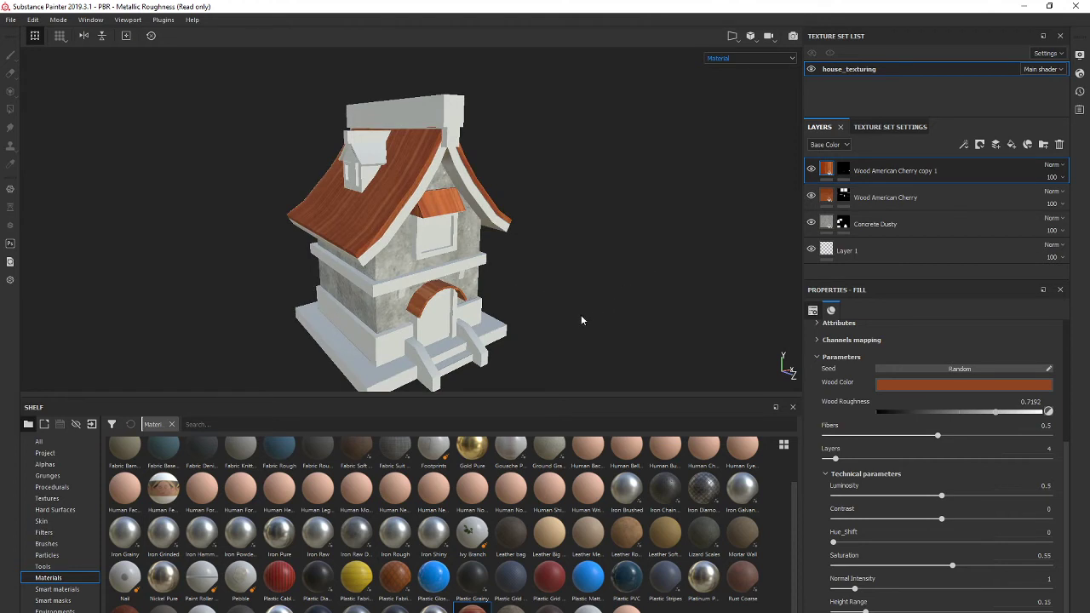
- Search the material shelf for "wood" and add Wood Walnut as a new layer above Wood American Cherry copy 1
middle_click_drag(581, 321, 559, 280, "alt")
left_click_drag(546, 285, 536, 236, "alt")
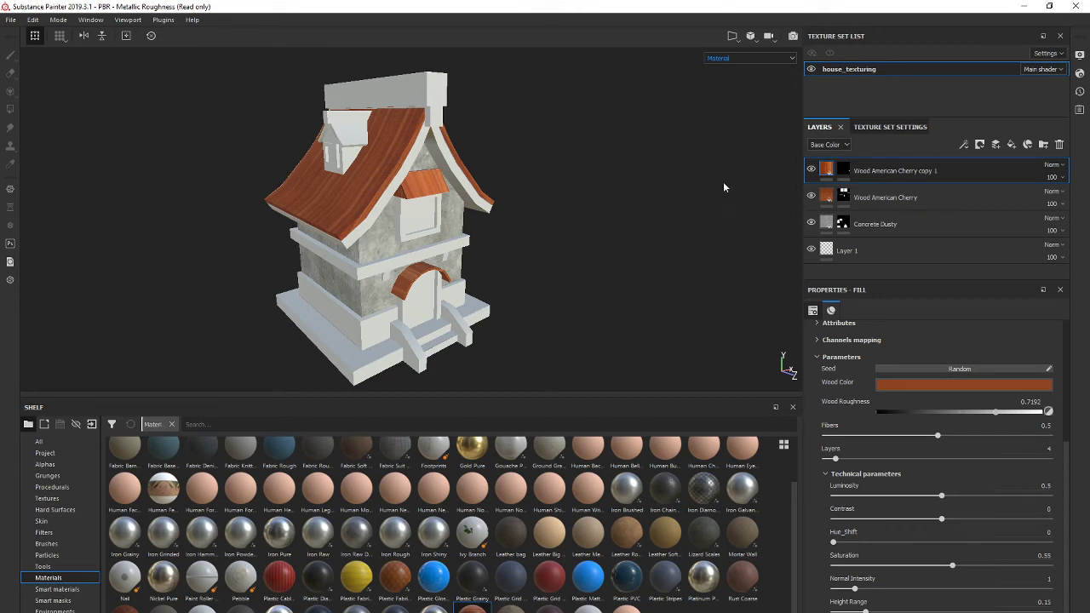
scroll(355, 544, "up", 1)
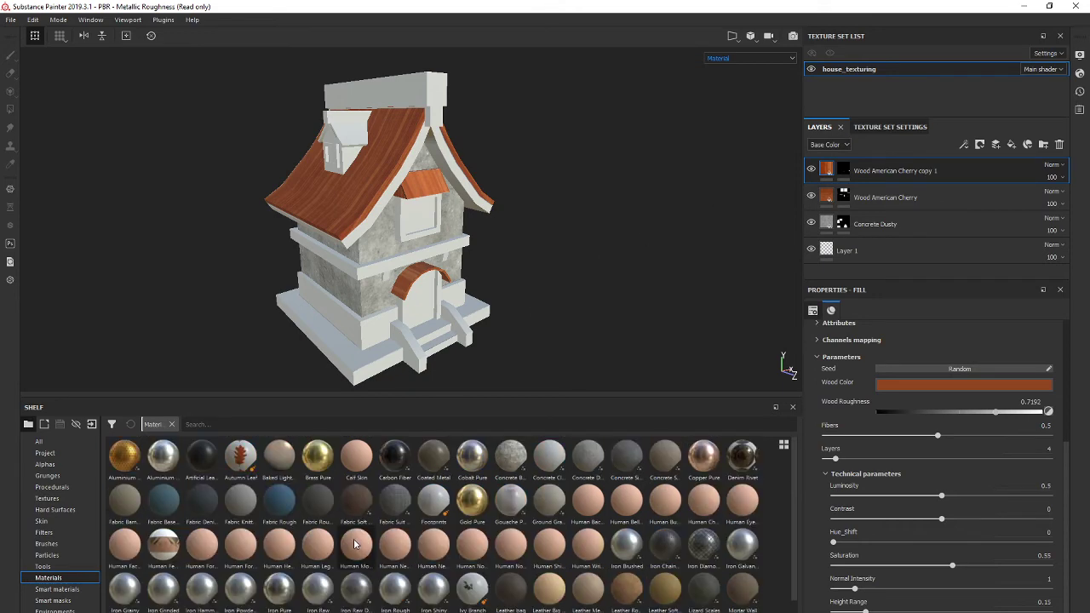
scroll(355, 544, "down", 1)
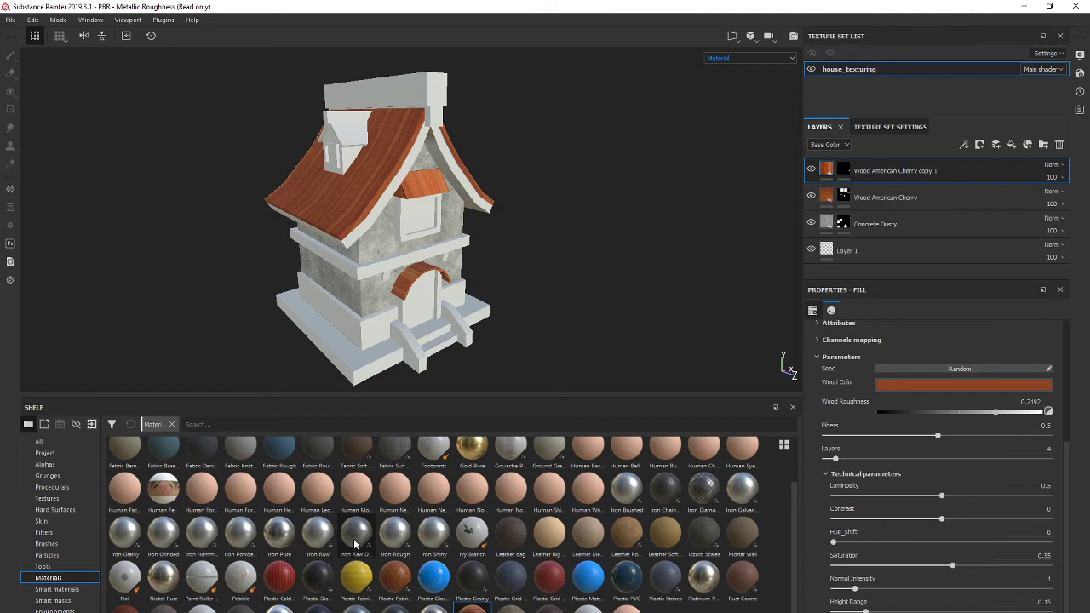
left_click(218, 424)
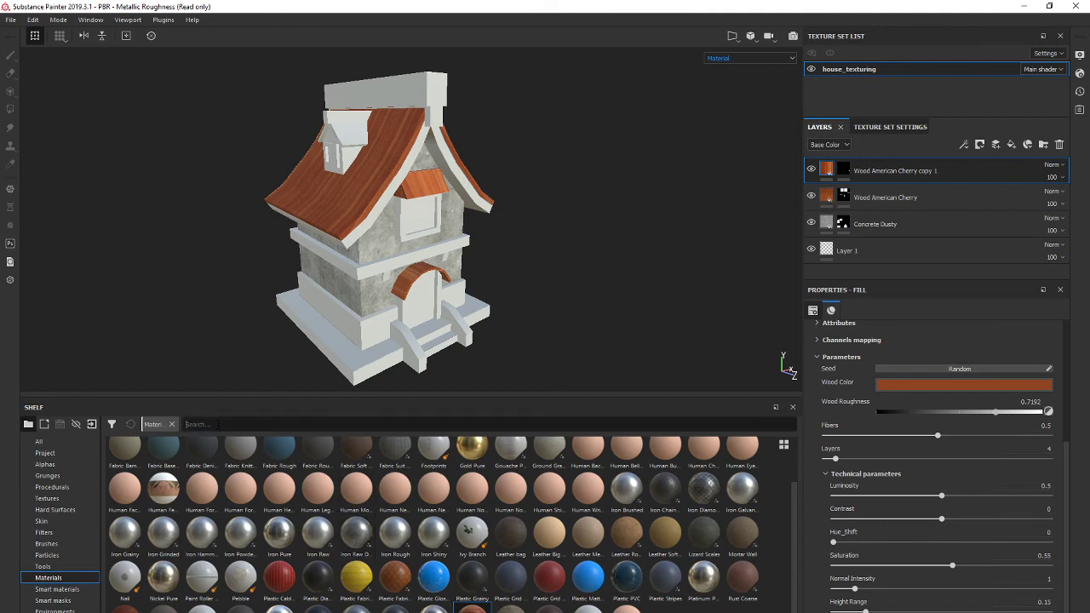
type("wood")
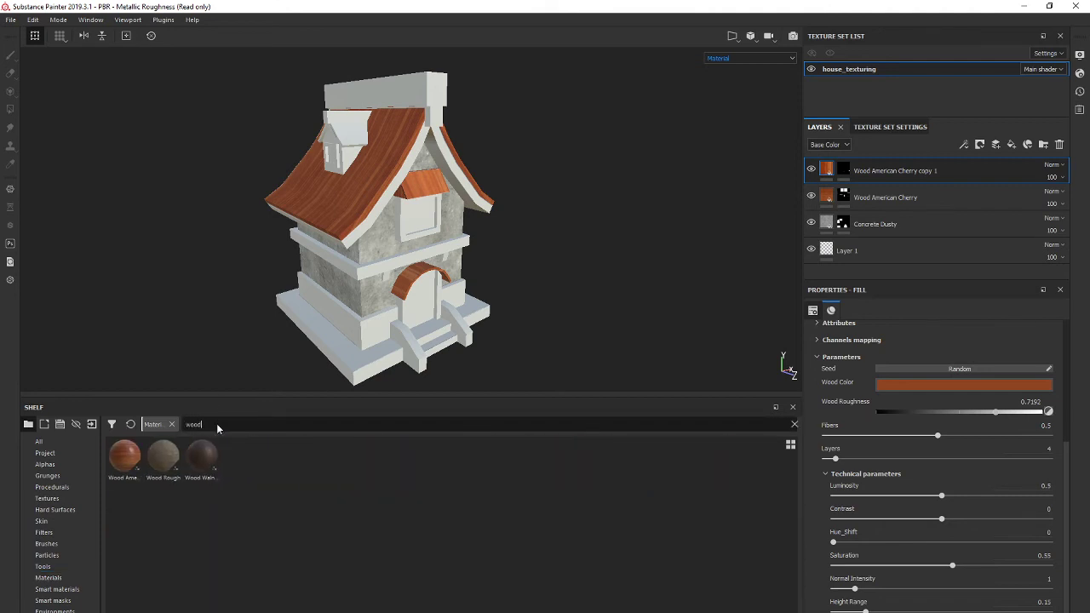
mouse_move(205, 449)
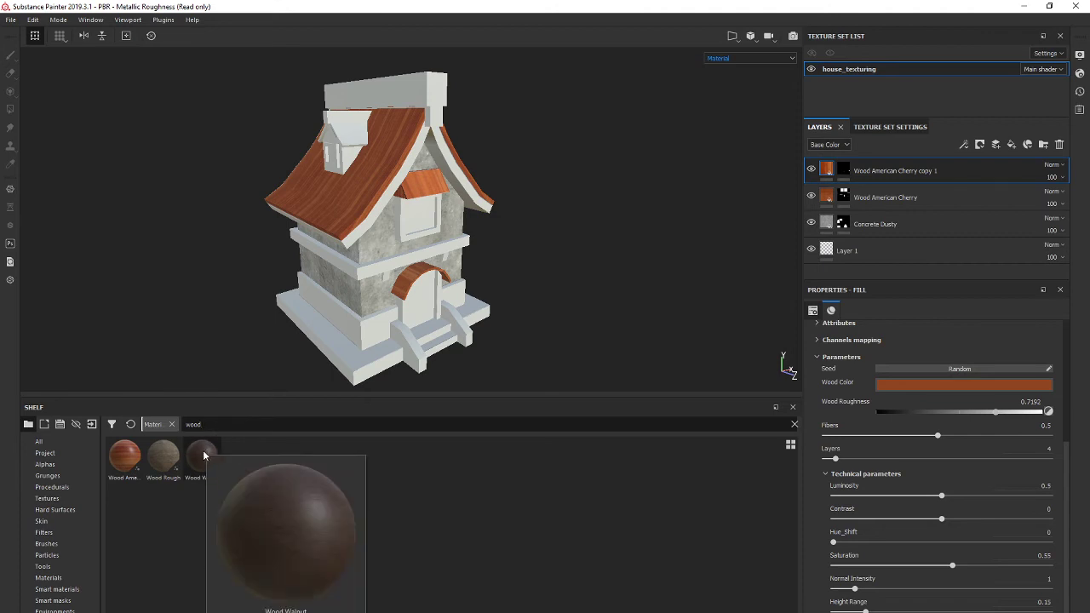
left_click_drag(205, 455, 884, 165)
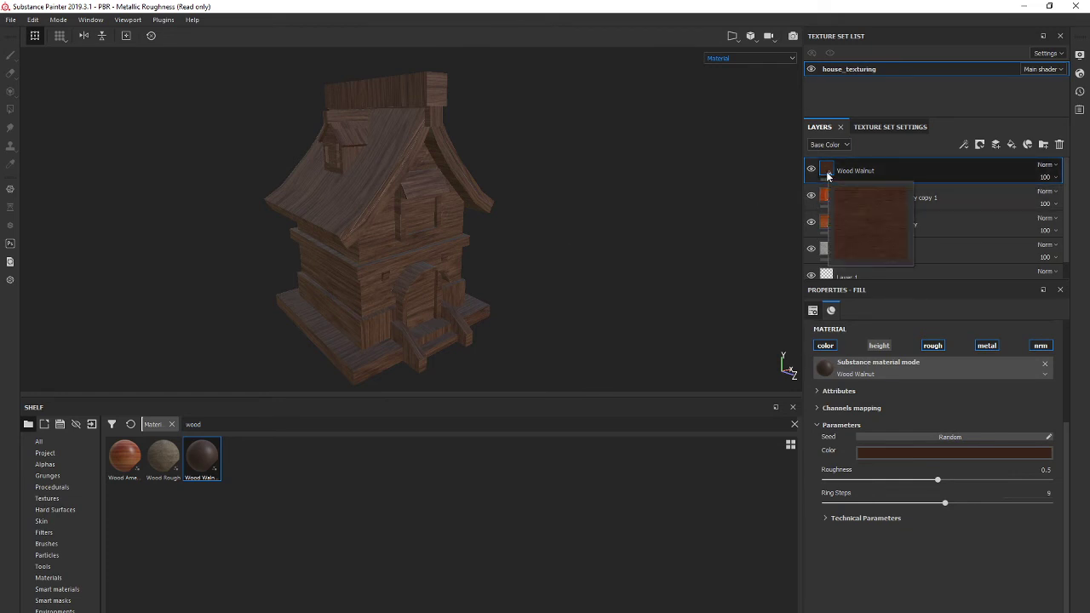
- Change the Wood Walnut layer's colour to a light tan of about R 0.533, G 0.450, B 0.319
left_click(880, 454)
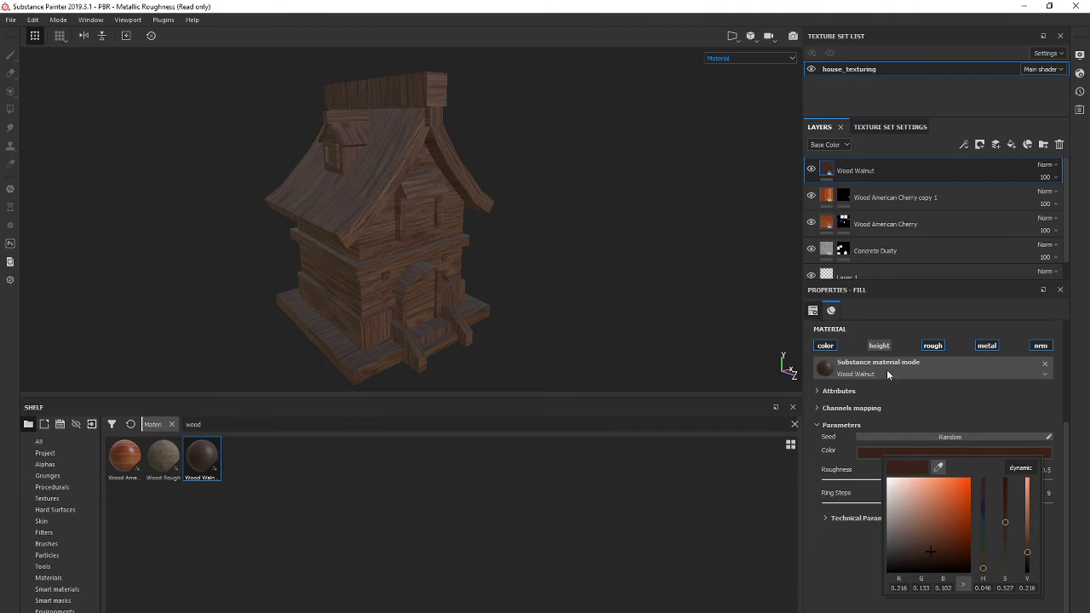
left_click_drag(1028, 549, 1034, 523)
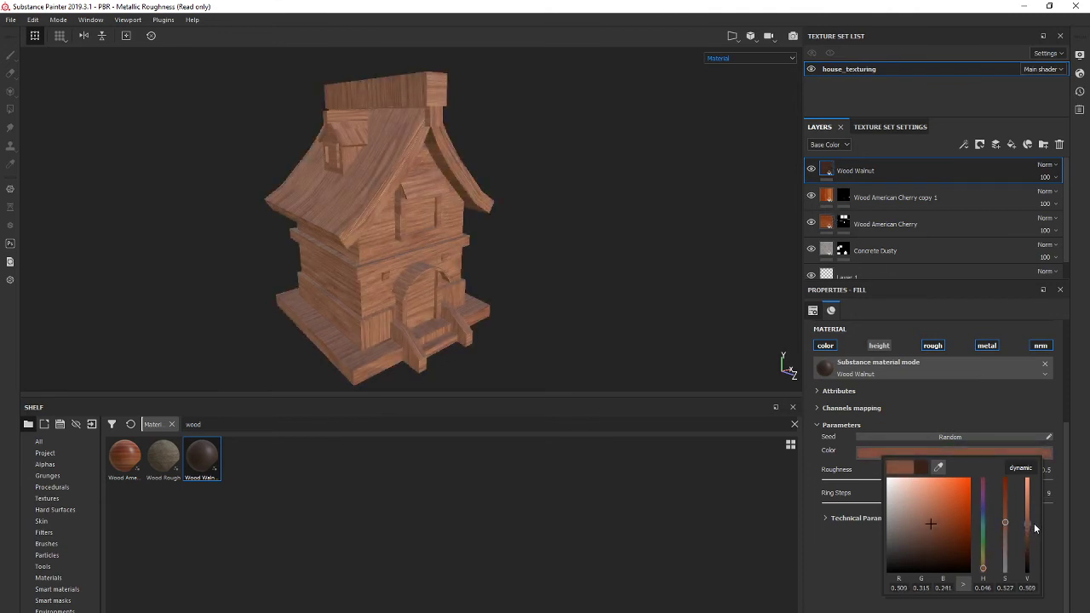
left_click_drag(983, 569, 982, 563)
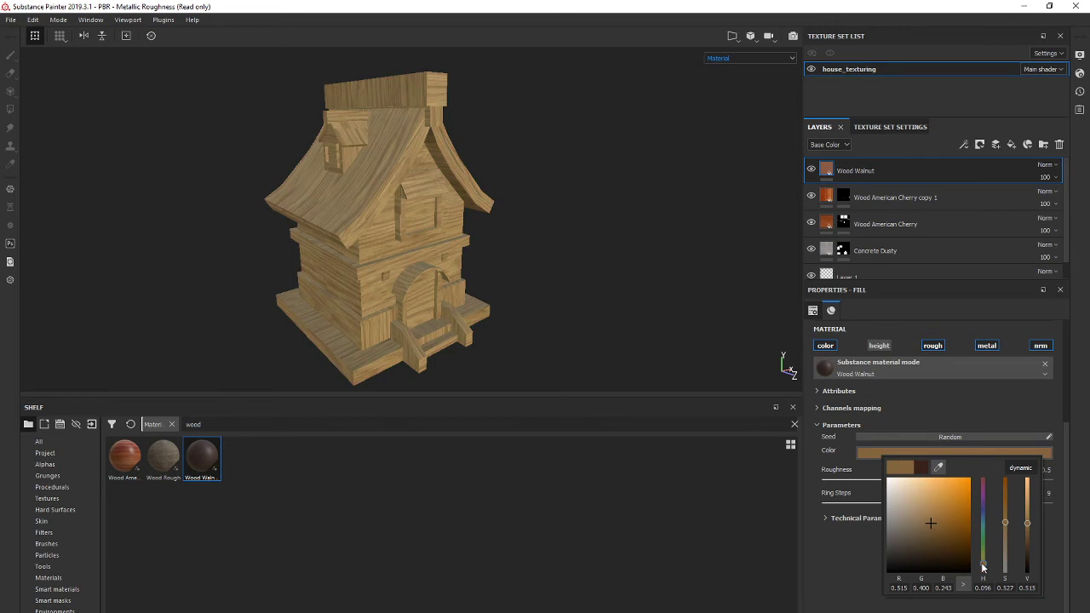
mouse_move(933, 520)
left_mouse_down()
mouse_move(904, 517)
mouse_move(919, 523)
left_mouse_up()
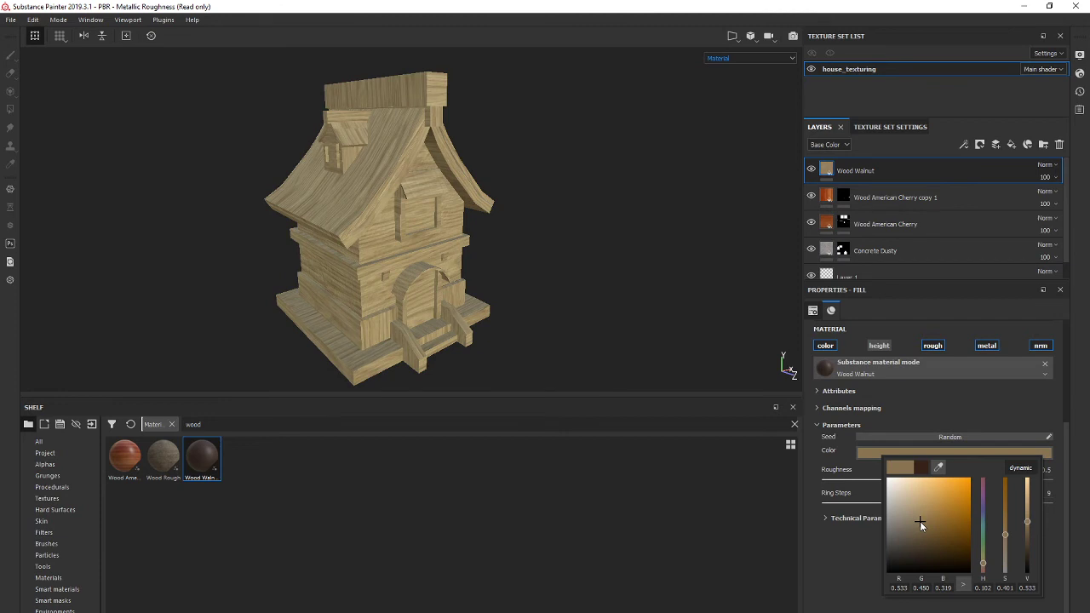
- Add a black mask to the Wood Walnut layer and polygon-fill the horizontal beam's front and adjoining side faces, including the side's top face
left_click_drag(560, 372, 578, 336, "alt")
left_click(979, 143)
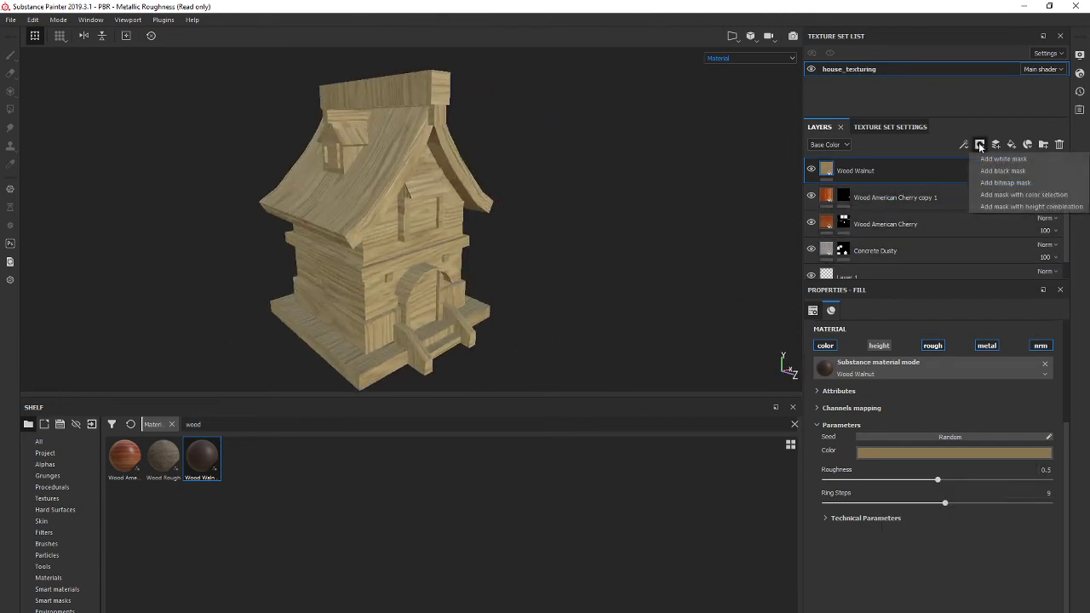
left_click(1003, 171)
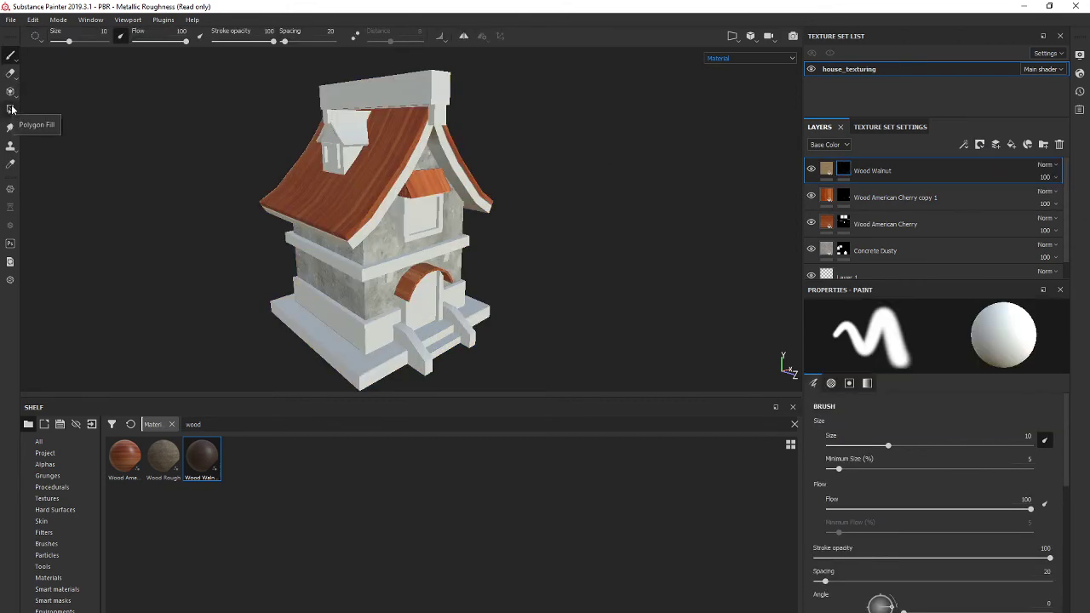
left_click(11, 108)
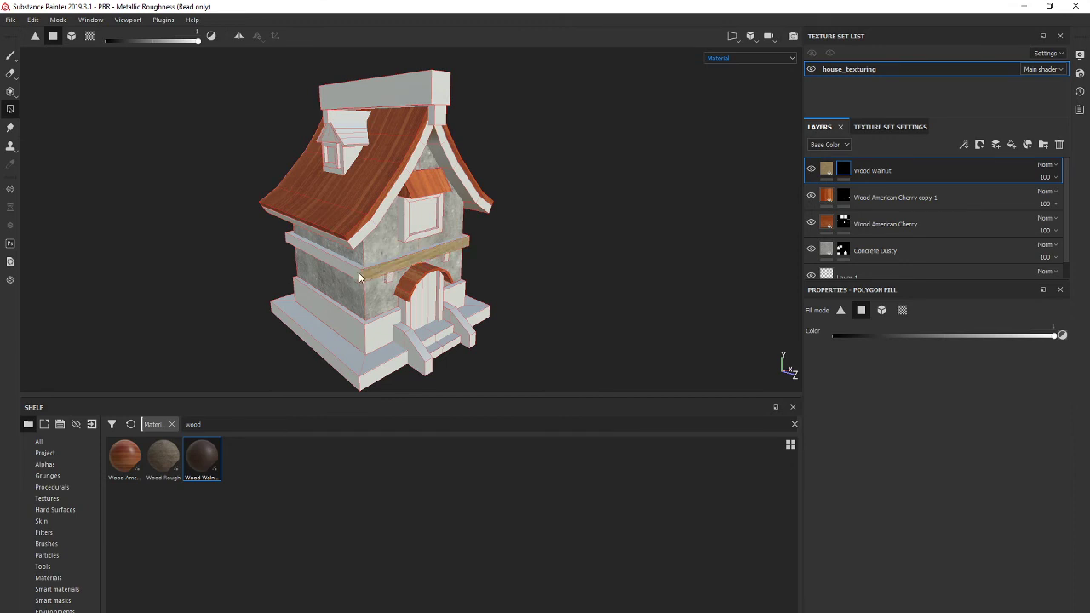
scroll(353, 276, "up", 5)
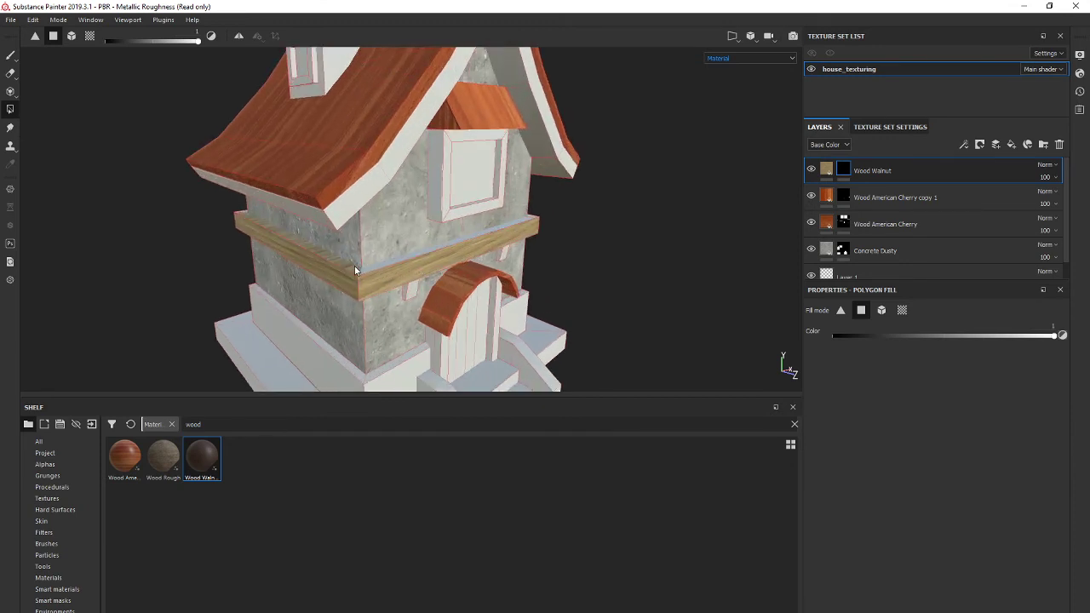
scroll(353, 270, "up", 8)
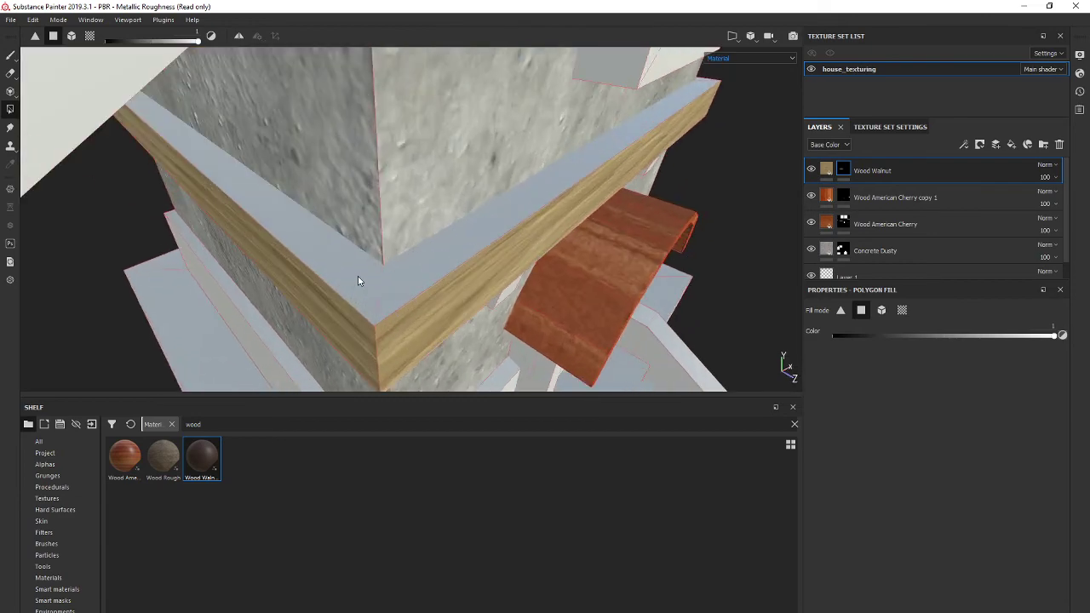
scroll(293, 228, "up", 3)
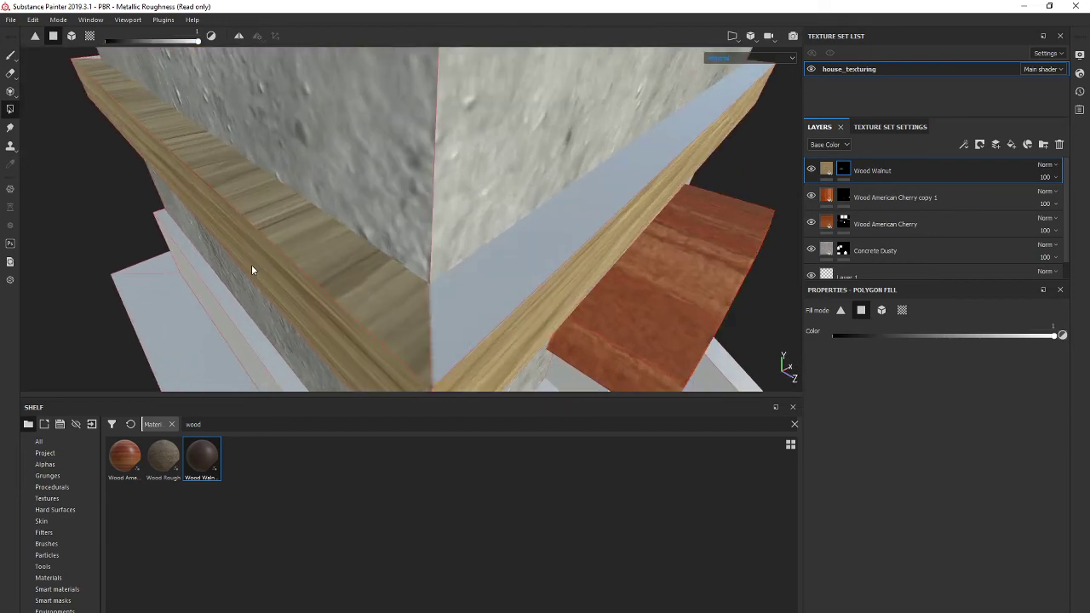
- Erase the walnut from the beam's side top face, where the grain runs crosswise, and fill the front top face instead
left_click_drag(252, 265, 265, 236, "alt")
scroll(322, 251, "up", 3)
scroll(369, 257, "down", 6)
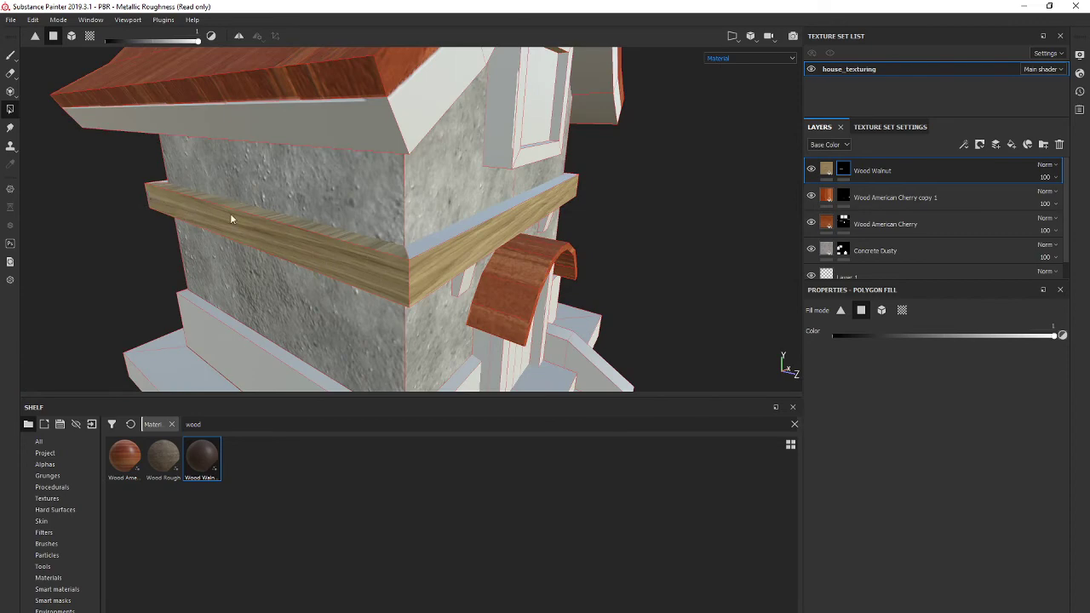
left_click_drag(396, 249, 377, 218, "alt")
scroll(349, 259, "up", 2)
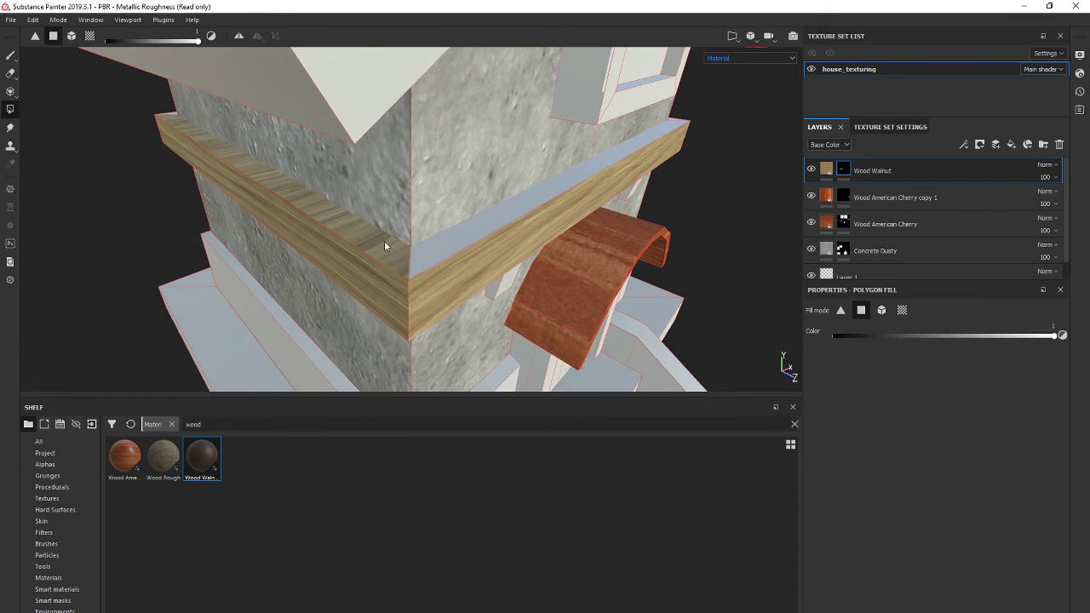
key("x")
left_click(376, 244)
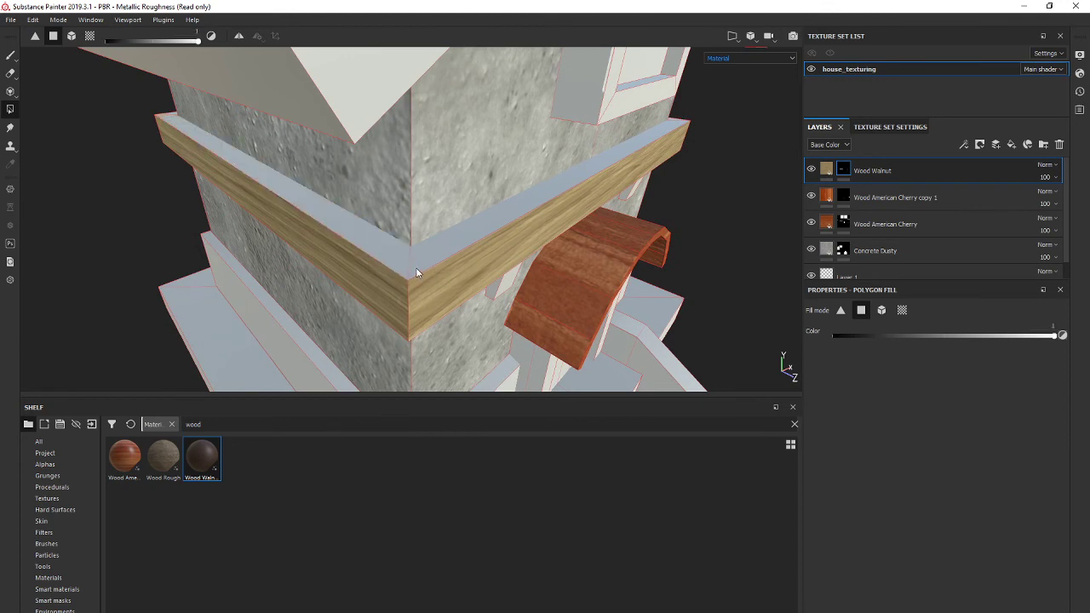
key("x")
left_click(469, 225)
- Polygon-fill the beam's outer faces on the back and the remaining side of the house with Wood Walnut
left_click_drag(468, 225, 477, 285, "alt")
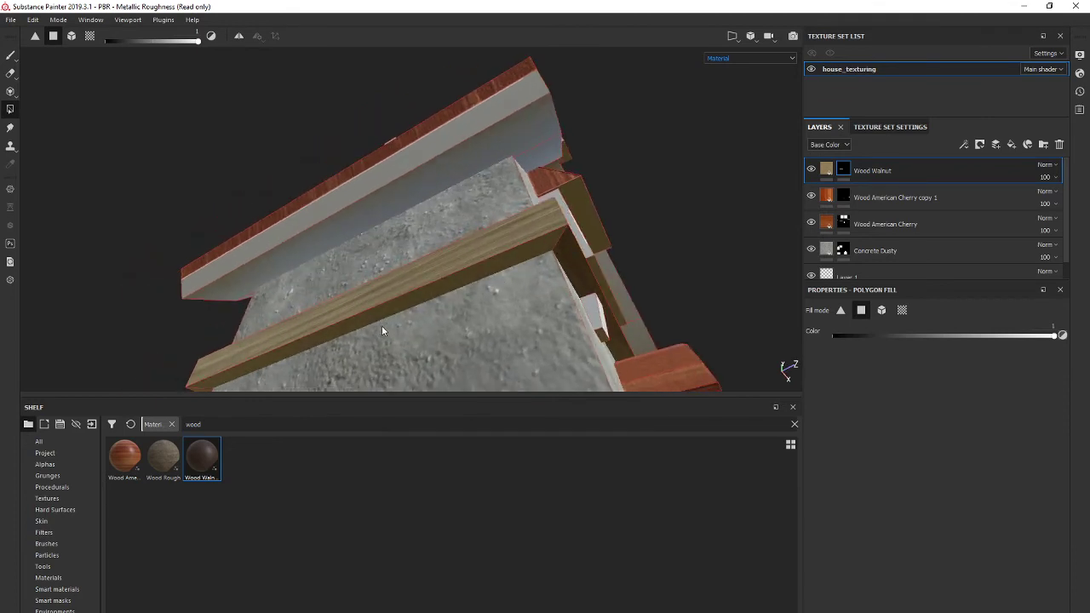
left_click_drag(405, 245, 507, 311, "alt")
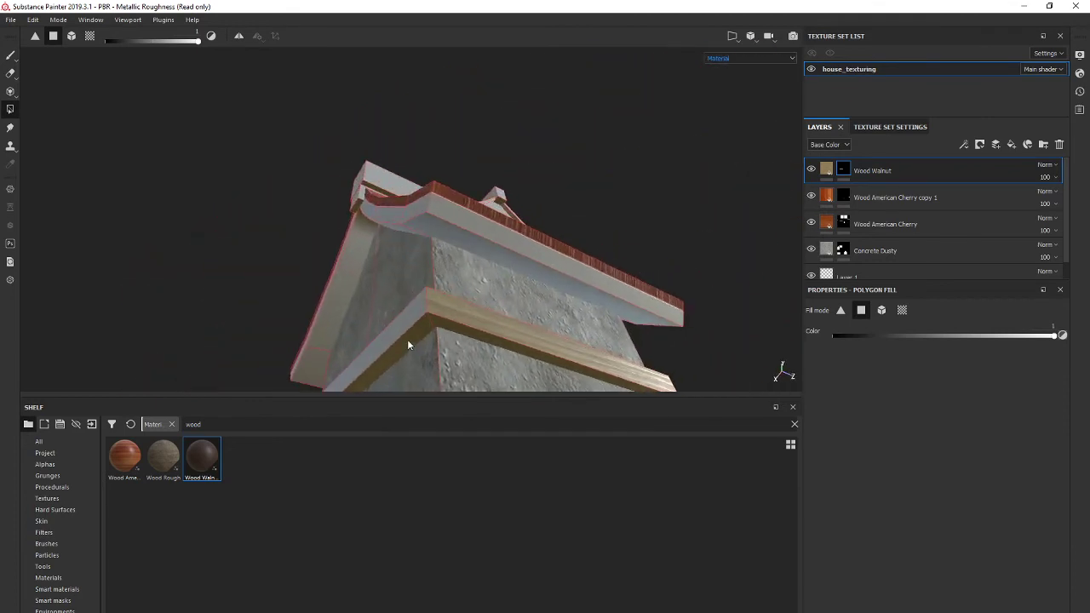
left_click_drag(408, 342, 537, 179, "alt")
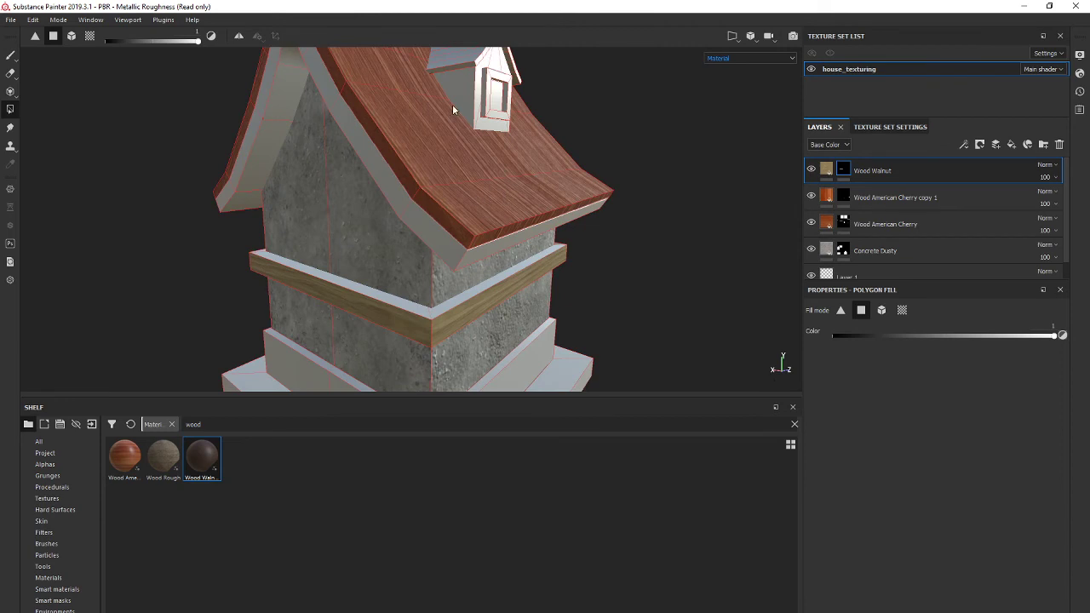
left_click_drag(452, 104, 373, 255, "alt")
left_click_drag(269, 262, 548, 275, "alt")
left_click(324, 252)
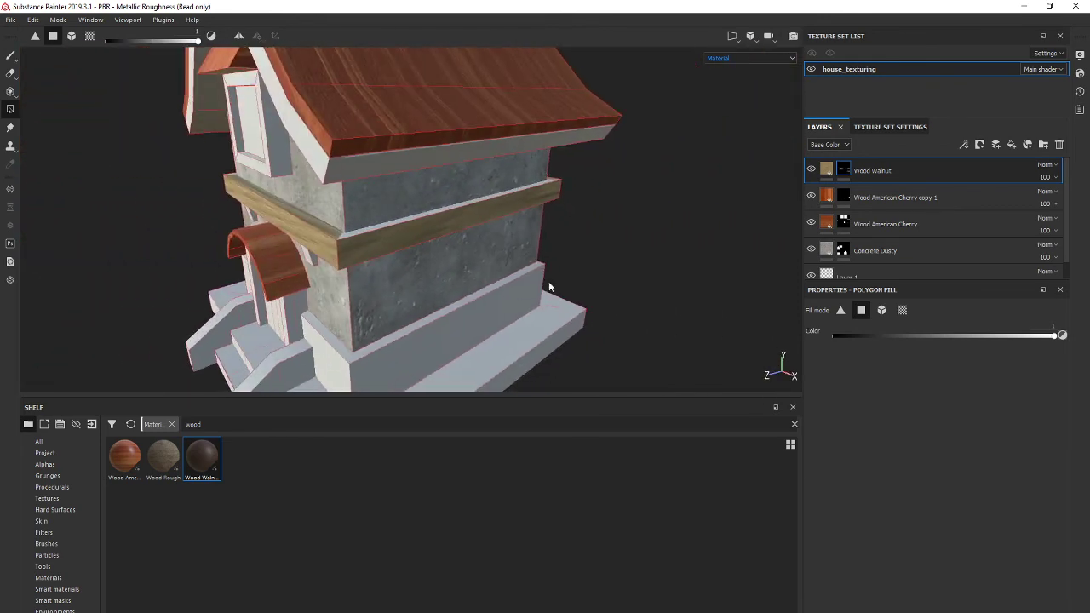
left_click_drag(373, 229, 371, 244, "alt")
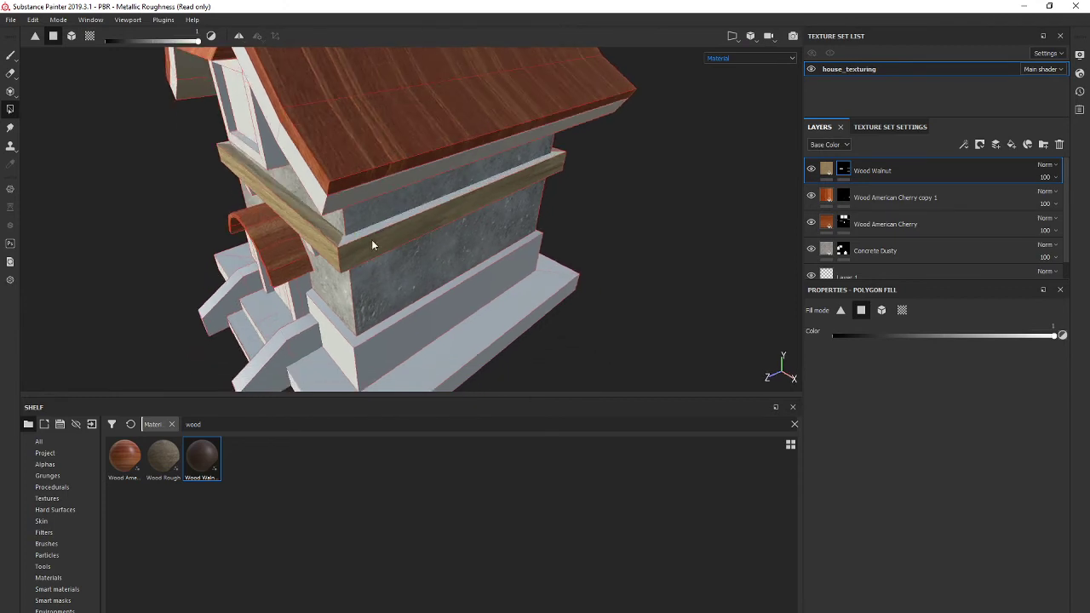
- Duplicate the Wood Walnut layer and set the copy's UV rotation to 90
right_click(913, 171)
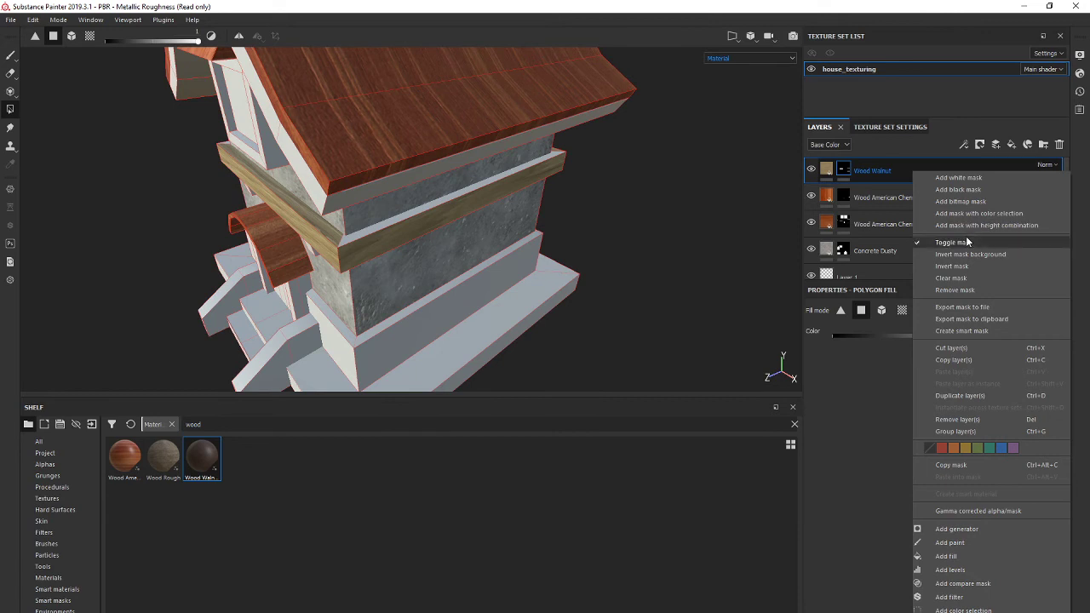
left_click(970, 394)
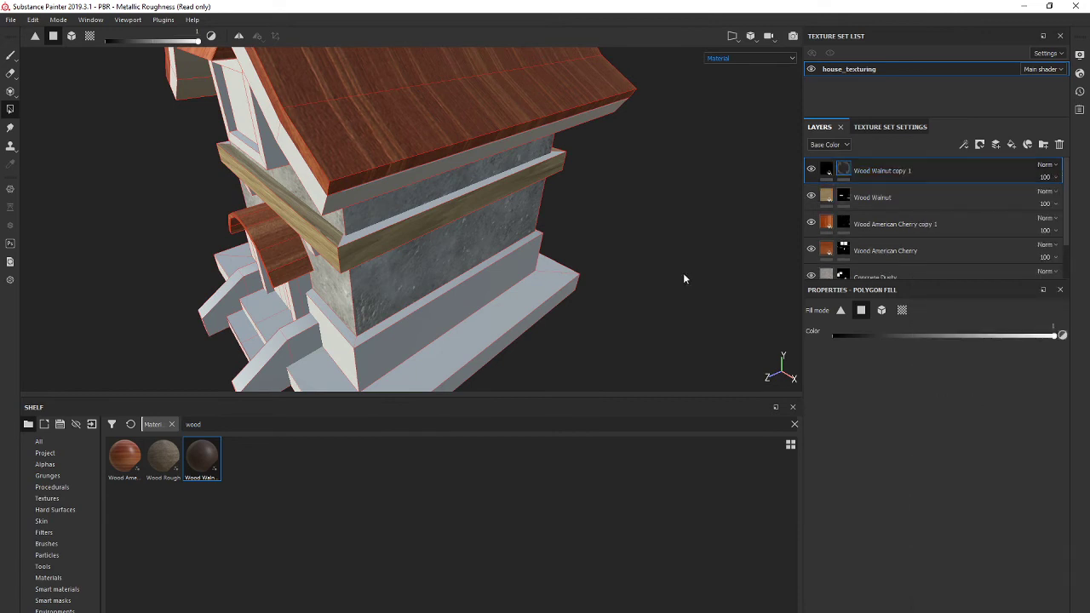
left_click(823, 169)
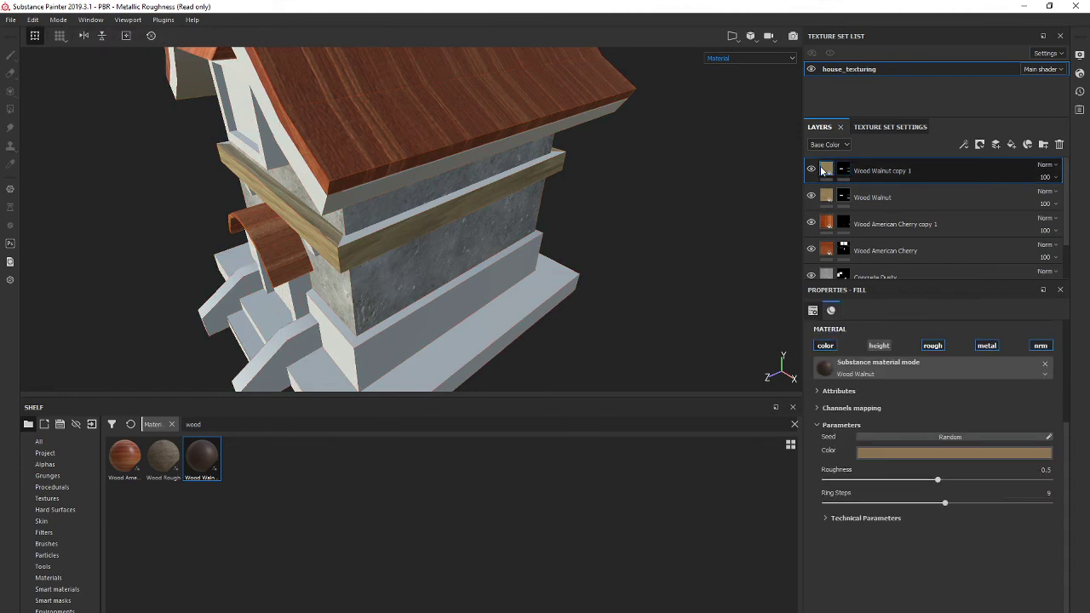
left_click(819, 393)
scroll(819, 396, "up", 3)
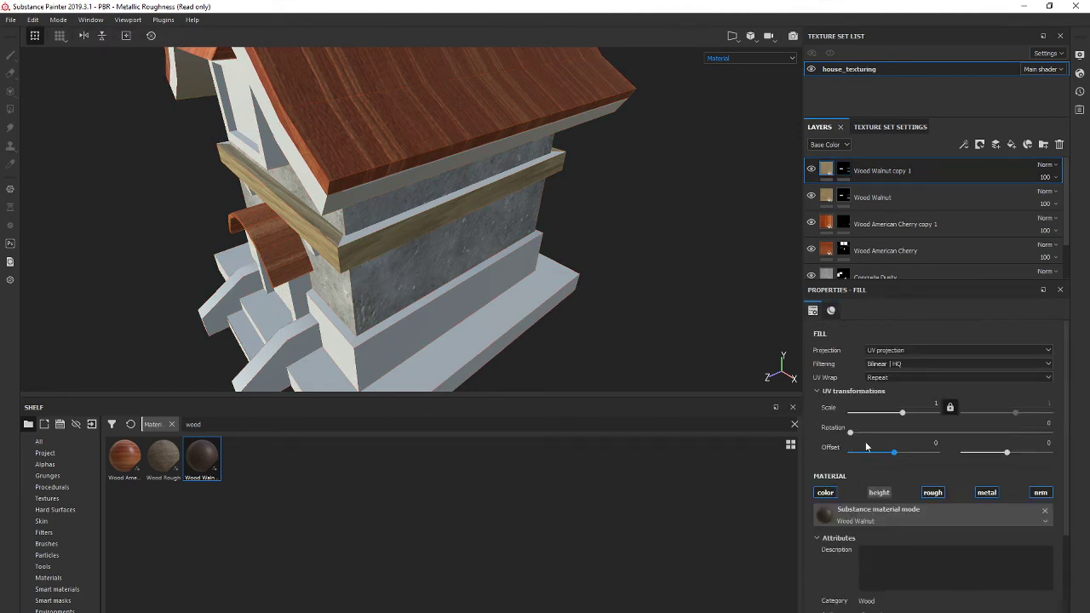
left_click_drag(1047, 424, 1058, 427)
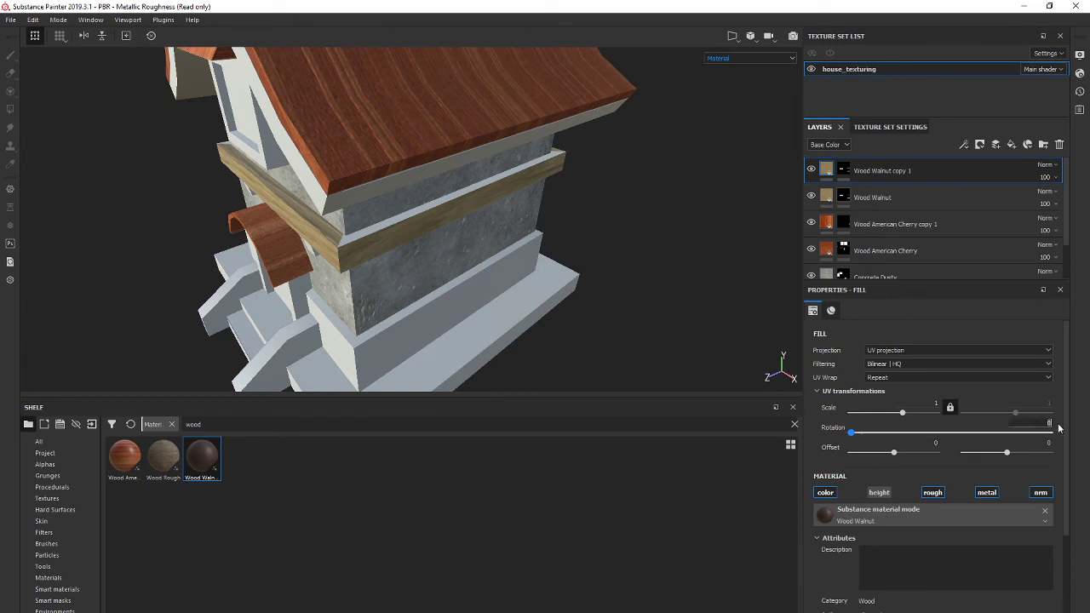
type("90")
key("Return")
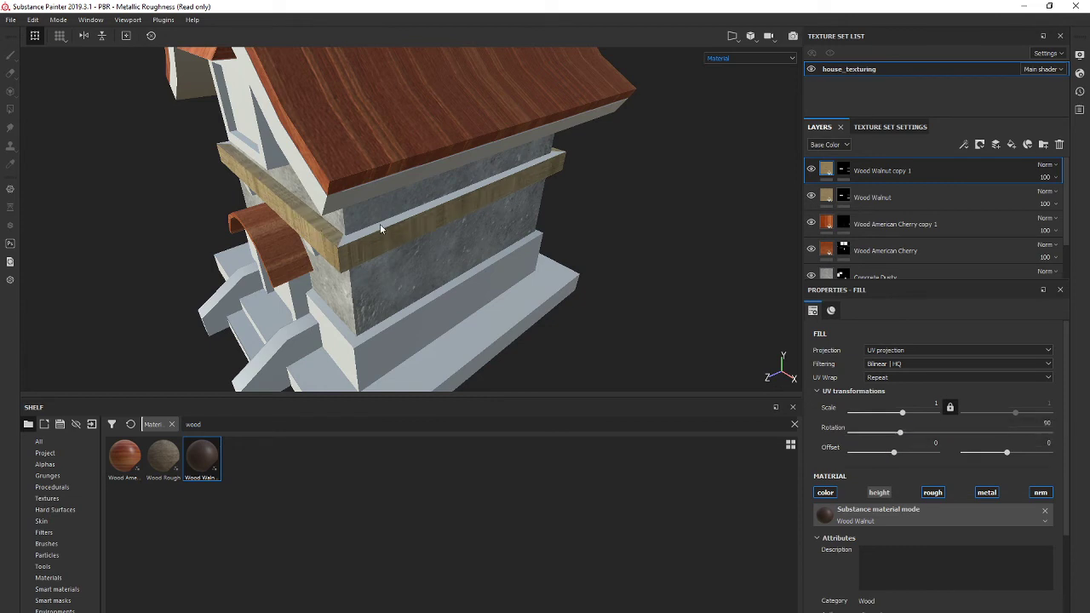
- Replace the Wood Walnut copy 1 layer's mask with a new black mask
left_click(844, 169)
right_click(845, 171)
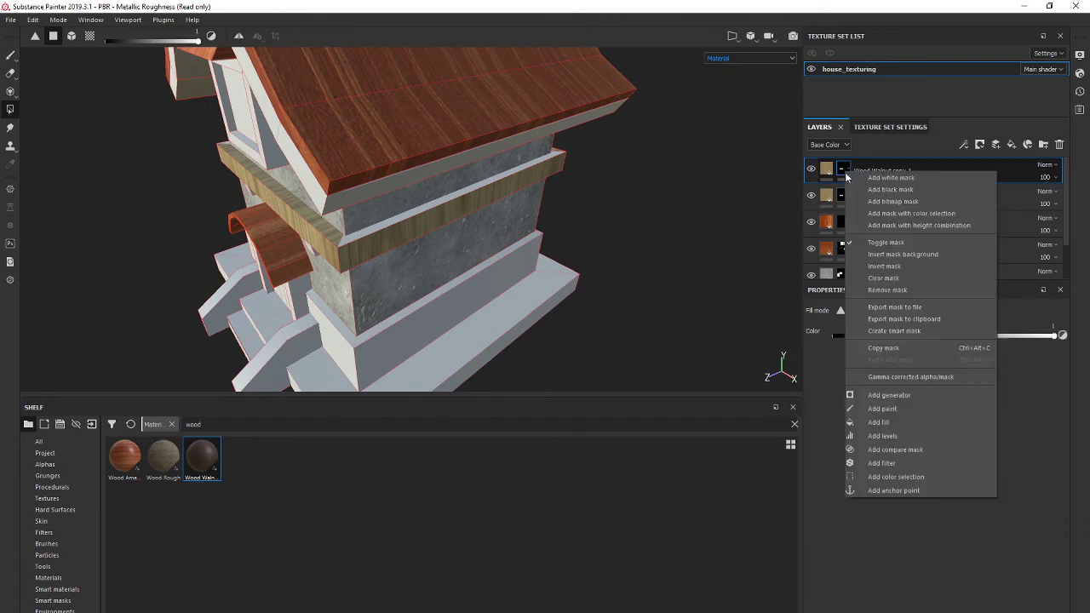
left_click(871, 190)
- Polygon-fill the beam's side top face and the front faces of the two brackets beside the door canopy on Wood Walnut copy 1
left_click_drag(396, 226, 467, 213, "alt")
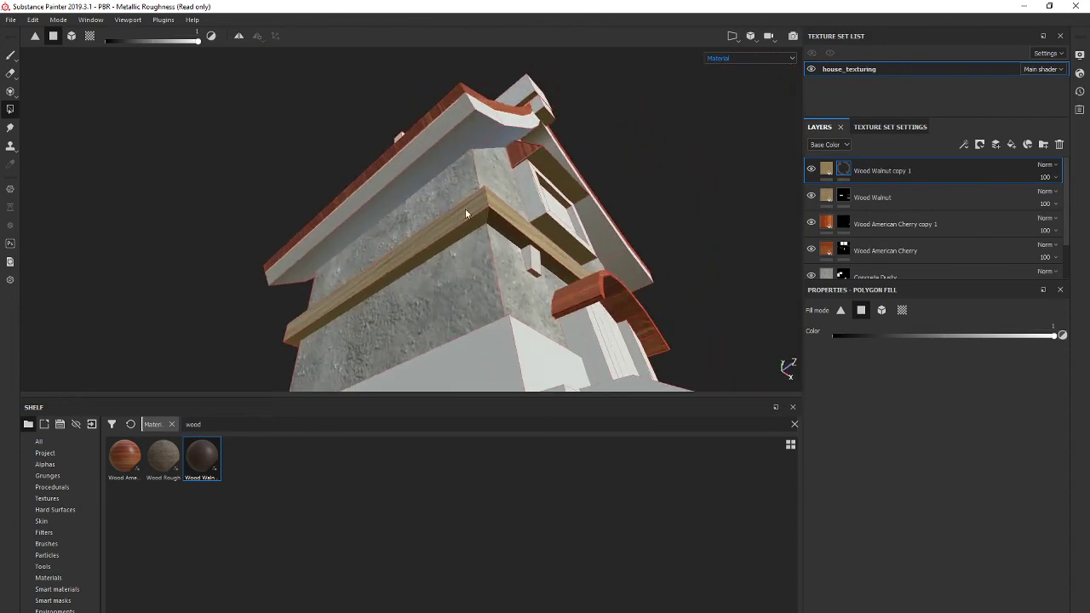
scroll(468, 214, "up", 3)
left_click(492, 177)
left_click_drag(492, 177, 394, 119, "alt")
scroll(461, 223, "up", 3)
left_click(435, 230)
left_click(589, 214)
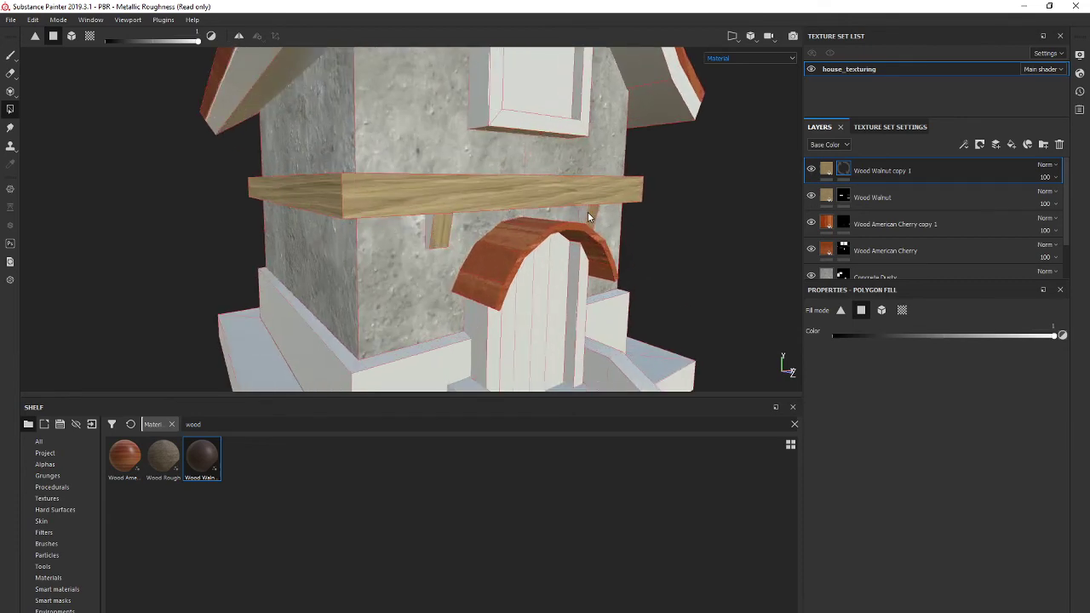
- Polygon-fill the side faces of the brackets under the front beam on the unrotated Wood Walnut layer
left_click_drag(549, 244, 283, 224, "alt")
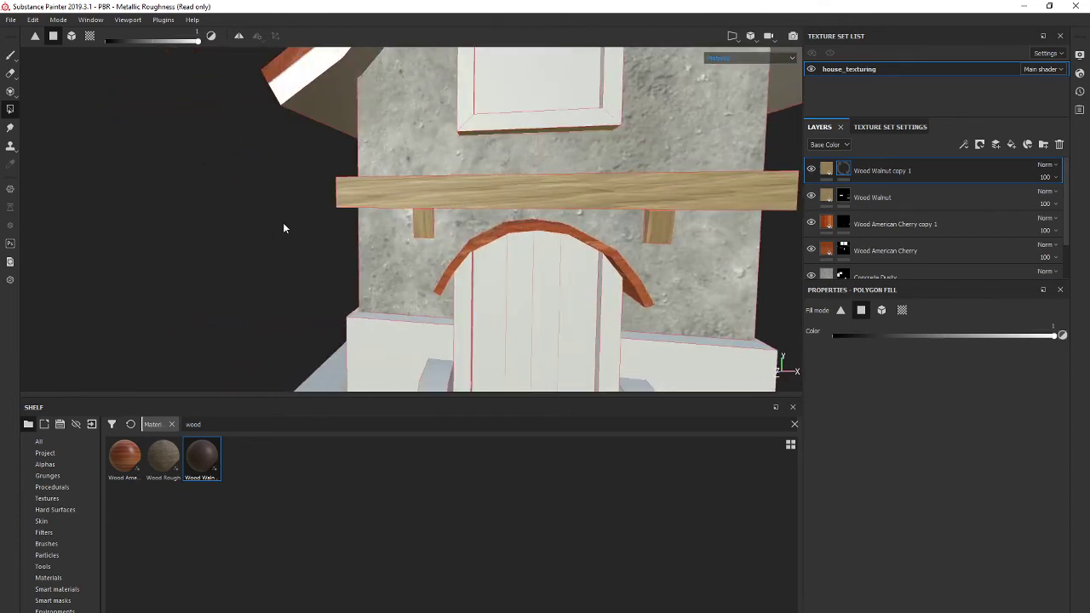
left_click_drag(407, 223, 647, 213, "alt")
left_click(858, 167)
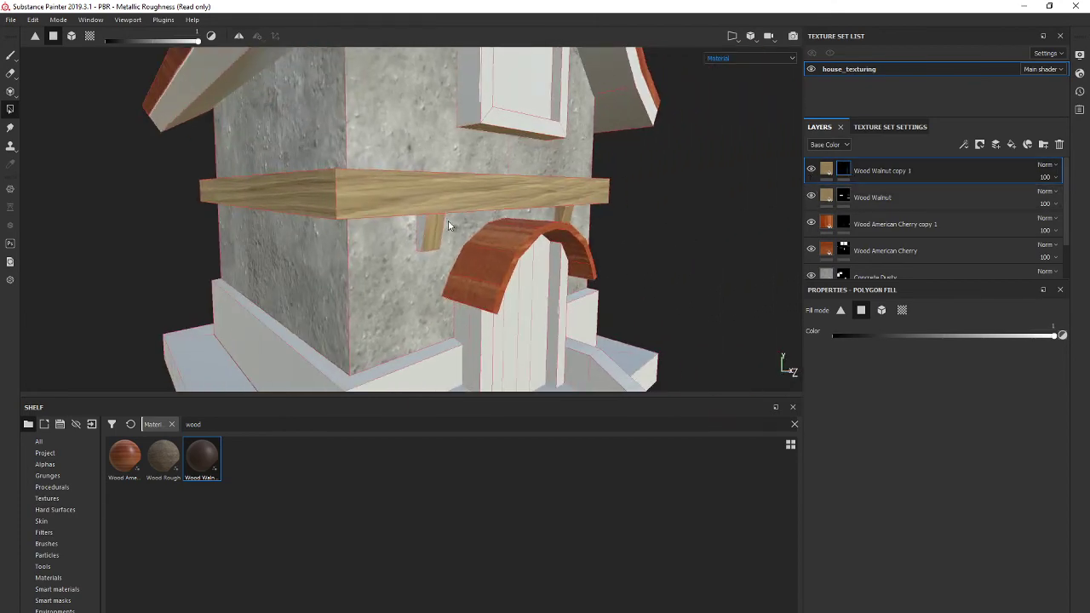
scroll(460, 223, "up", 3)
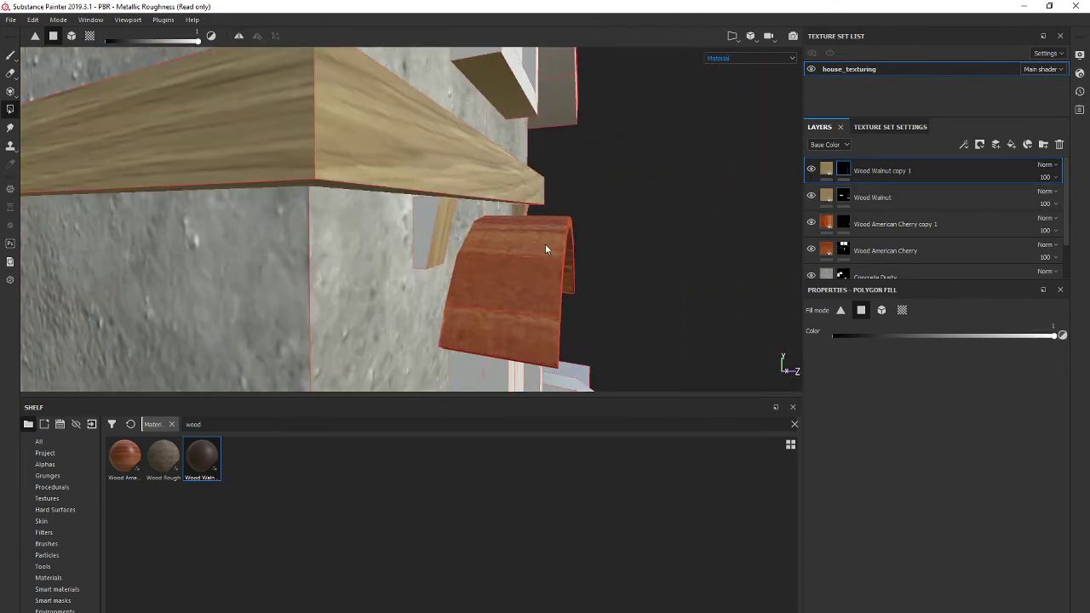
left_click(903, 197)
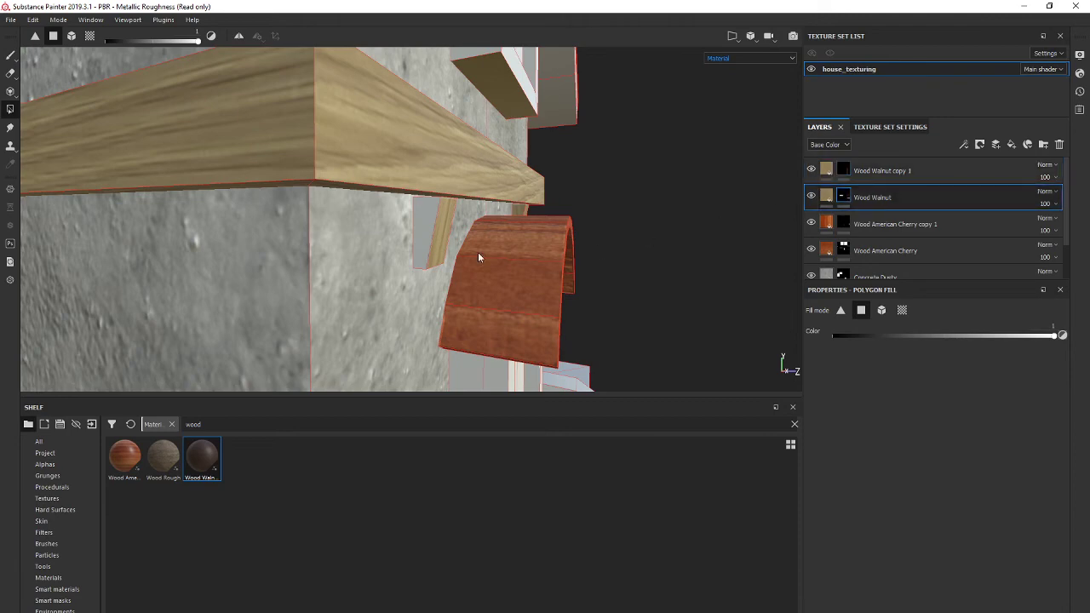
mouse_move(422, 219)
left_mouse_down("alt")
mouse_move(608, 247)
mouse_move(263, 239)
mouse_move(424, 225)
left_mouse_up("alt")
left_click_drag(396, 180, 594, 278, "alt")
left_click_drag(739, 78, 458, 239, "alt")
left_click_drag(400, 261, 422, 254, "alt")
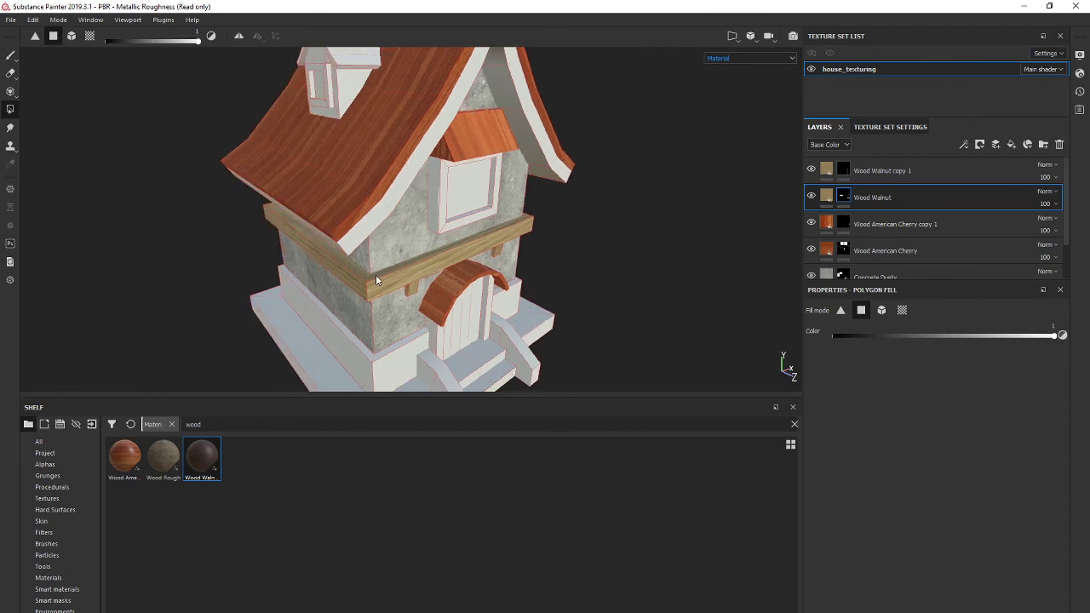
- Show the 3D model and 2D UV layout side by side and frame the beam's front corner
scroll(377, 275, "up", 2)
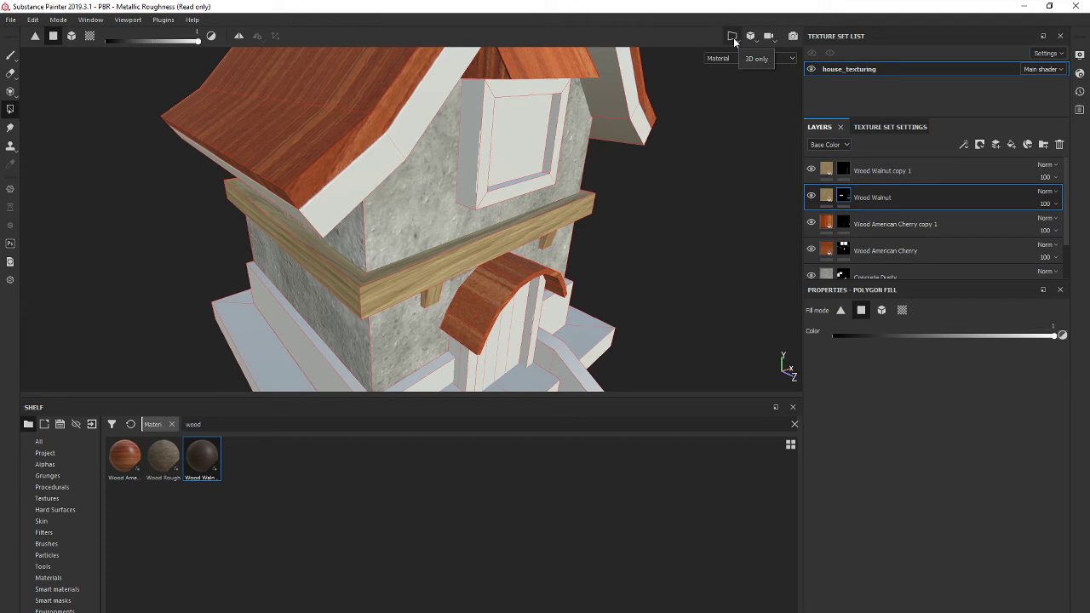
left_click(733, 38)
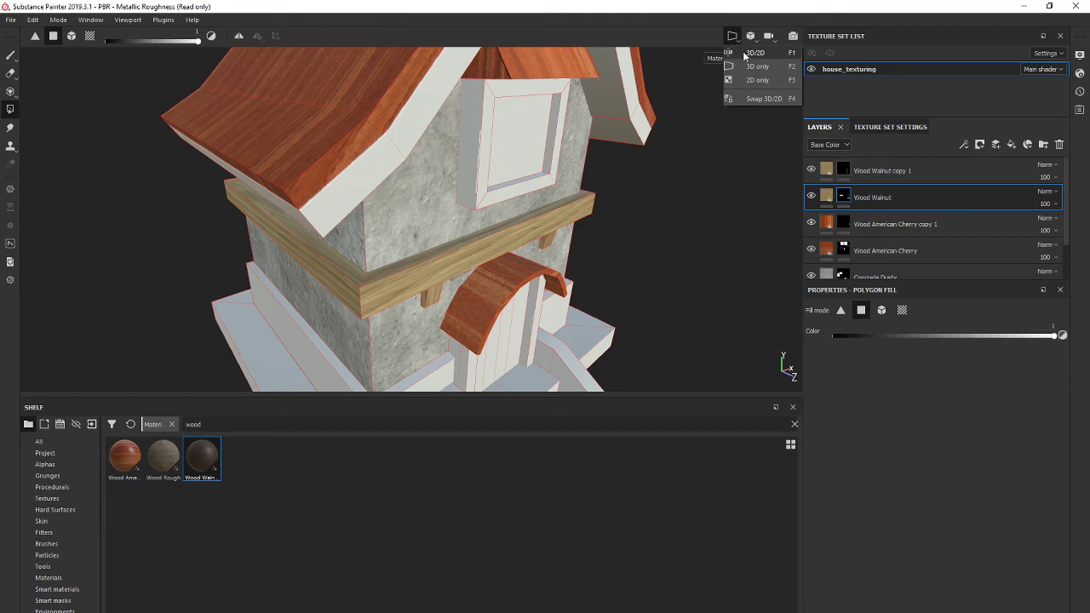
left_click(750, 54)
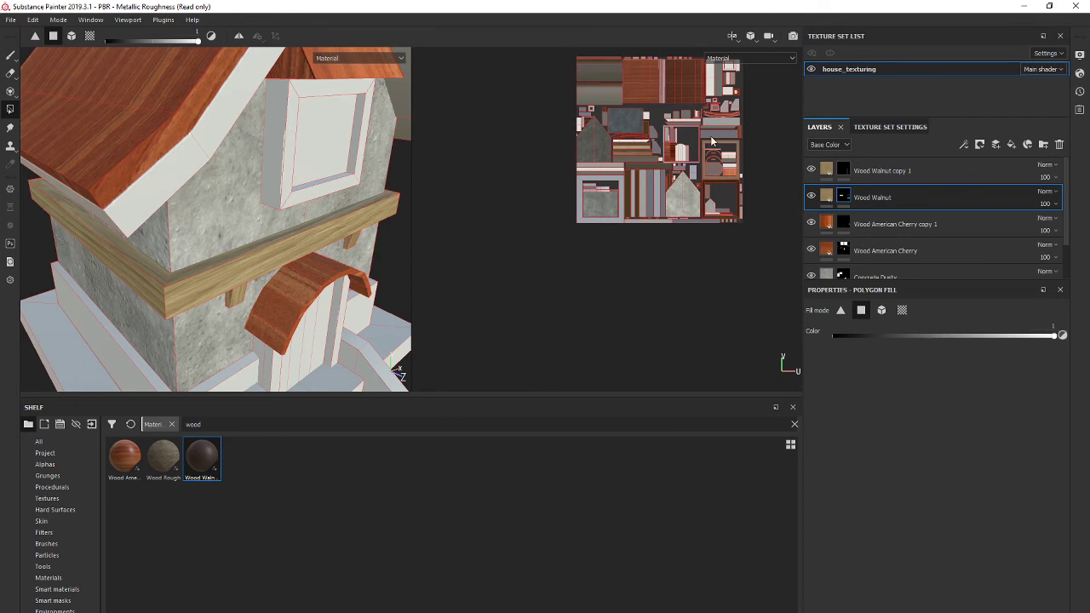
middle_click_drag(713, 140, 637, 249)
scroll(637, 249, "down", 2)
scroll(577, 237, "up", 8)
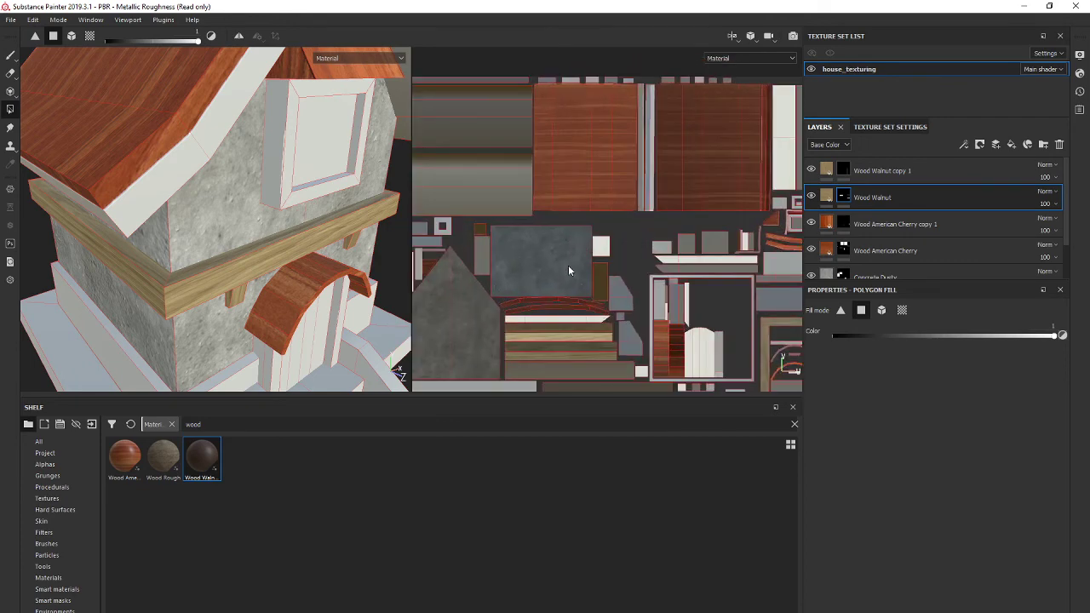
scroll(279, 278, "down", 3)
scroll(264, 274, "up", 6)
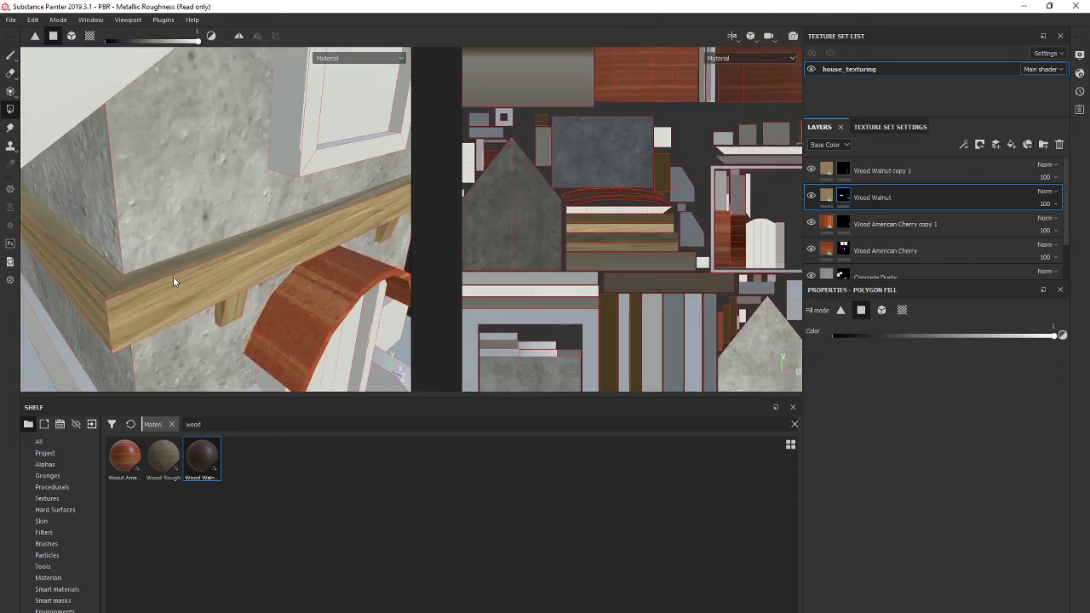
left_click_drag(173, 275, 164, 242, "alt")
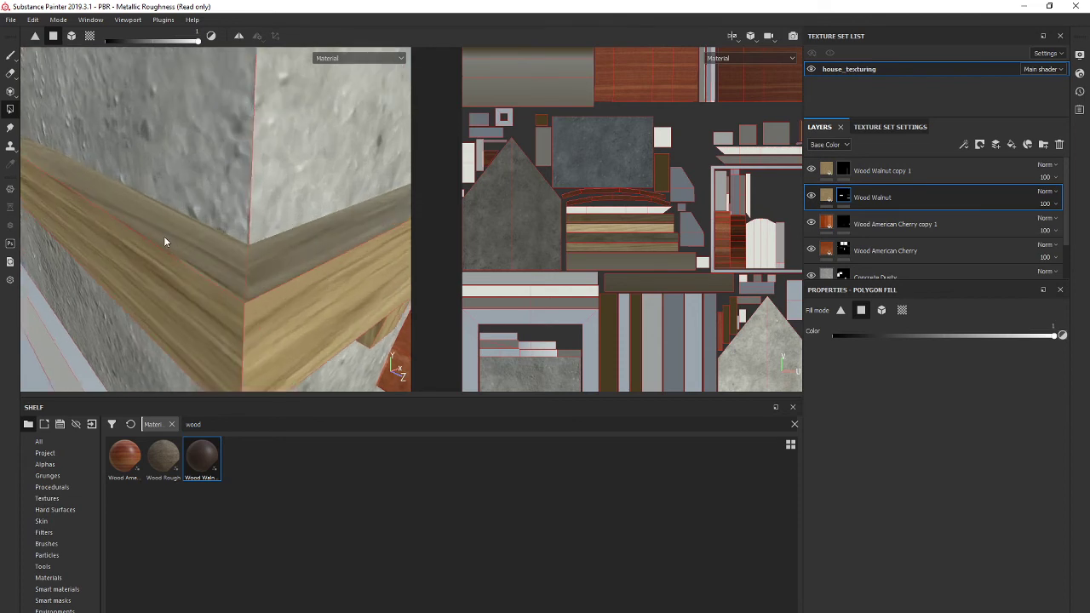
- Isolate each walnut layer in turn, ending with Wood Walnut hidden and Wood Walnut copy 1 shown
left_click(810, 171)
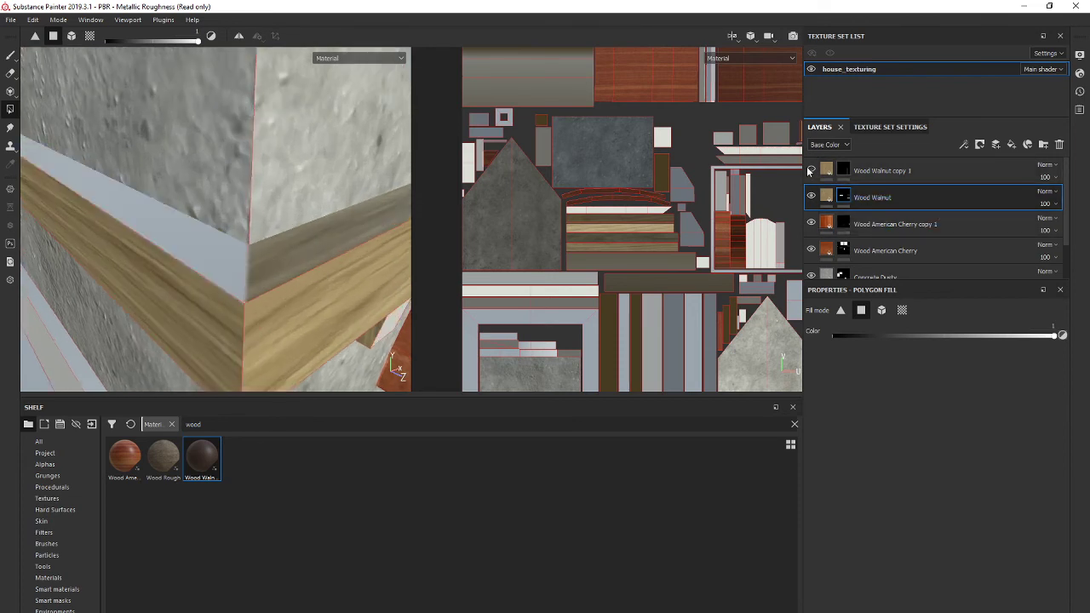
left_click(842, 170)
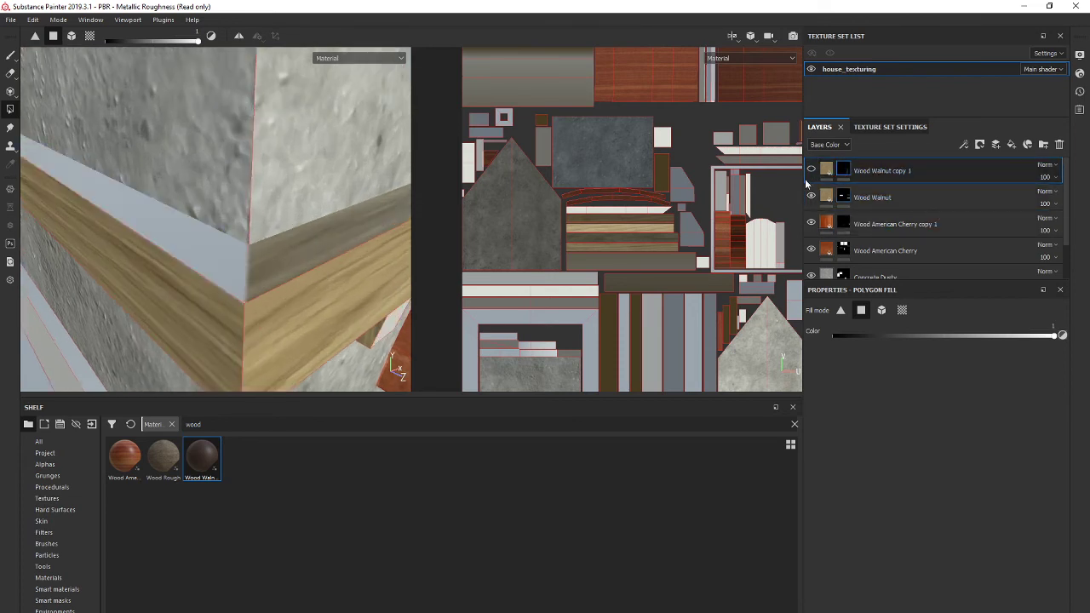
left_click(811, 195)
left_click(812, 172)
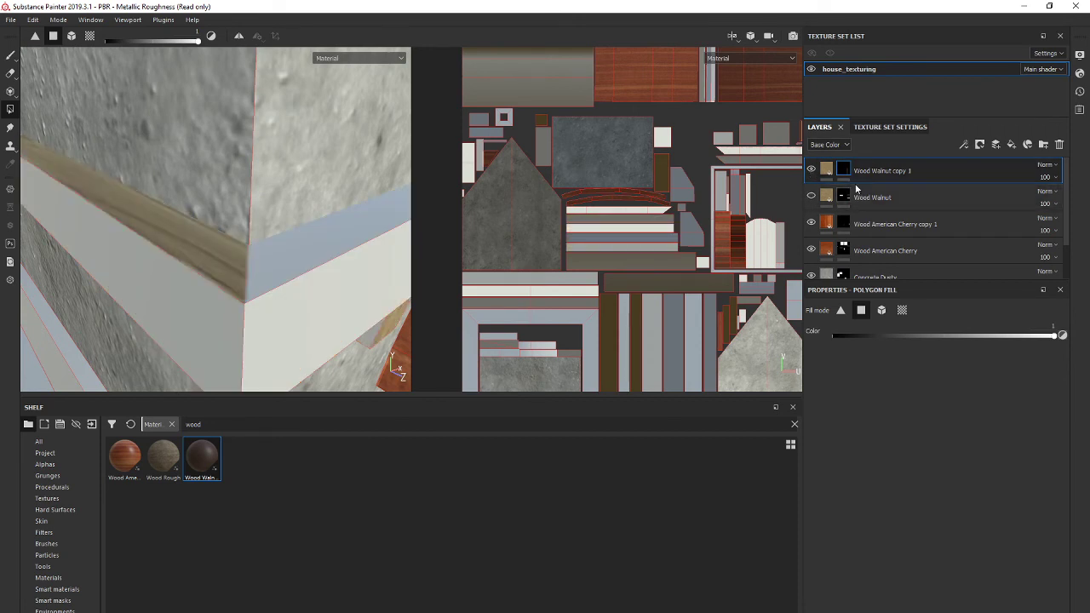
- Examine the UV layout for the islands textured by the rotated Wood Walnut copy 1 layer
scroll(682, 255, "down", 1)
scroll(682, 255, "down", 3)
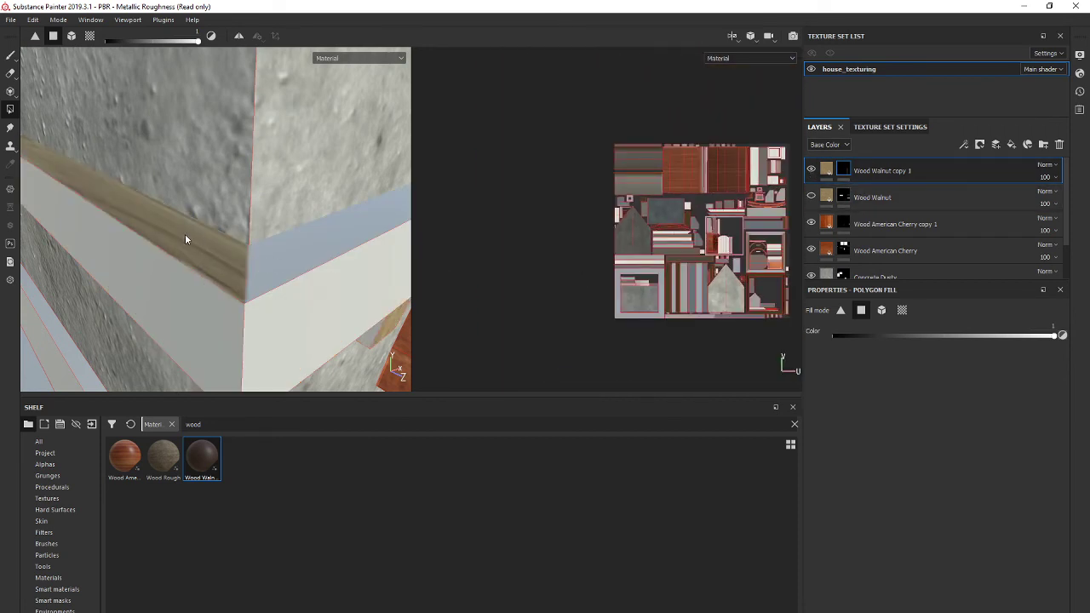
middle_click_drag(725, 263, 685, 252, "alt")
scroll(725, 263, "down", 2)
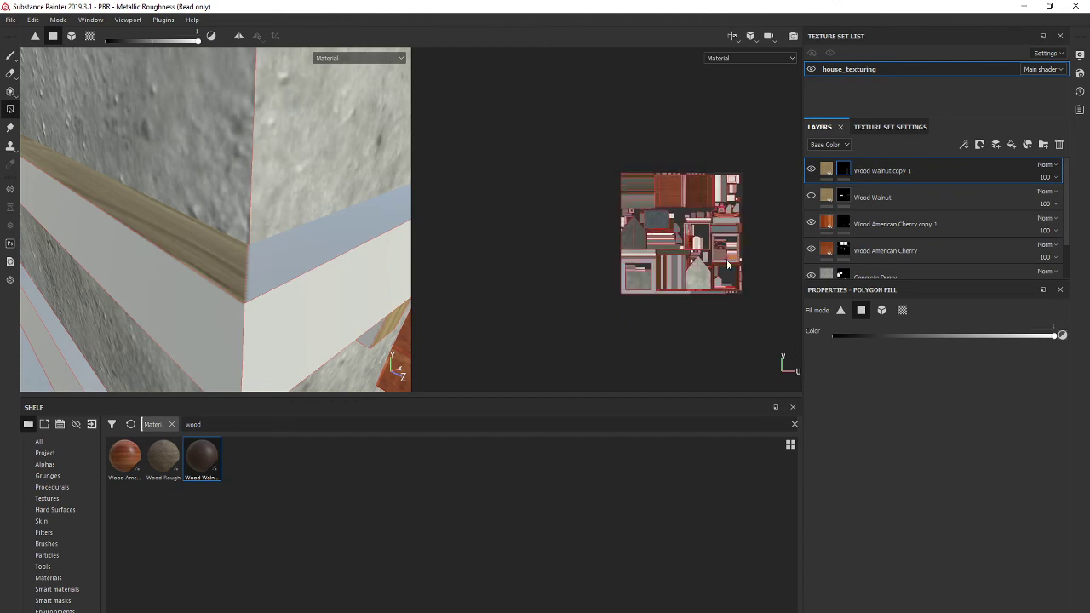
scroll(725, 263, "up", 3)
scroll(703, 271, "up", 6)
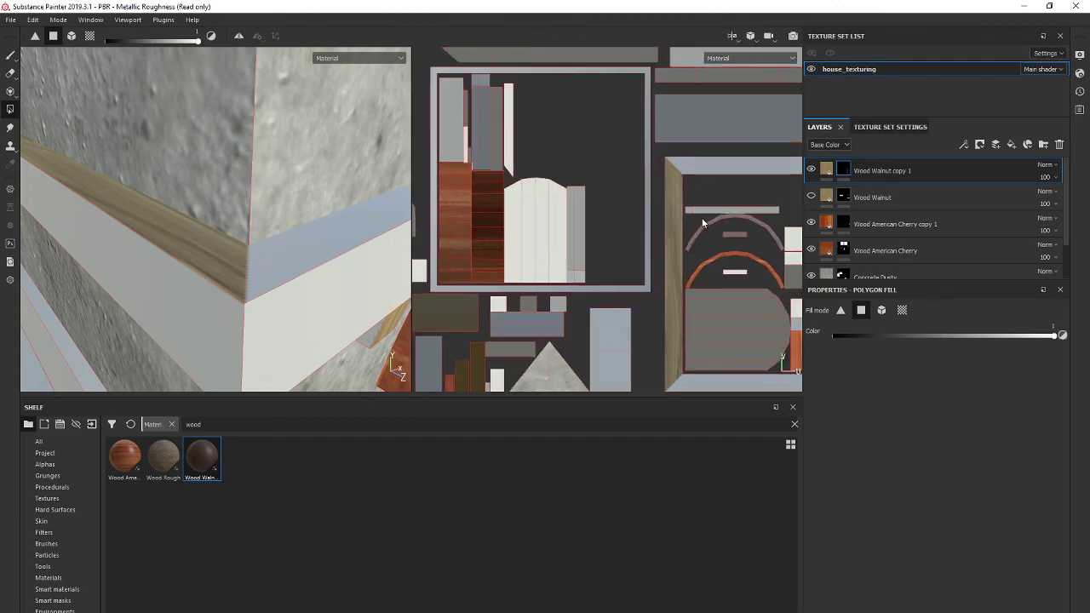
middle_click_drag(686, 223, 701, 100)
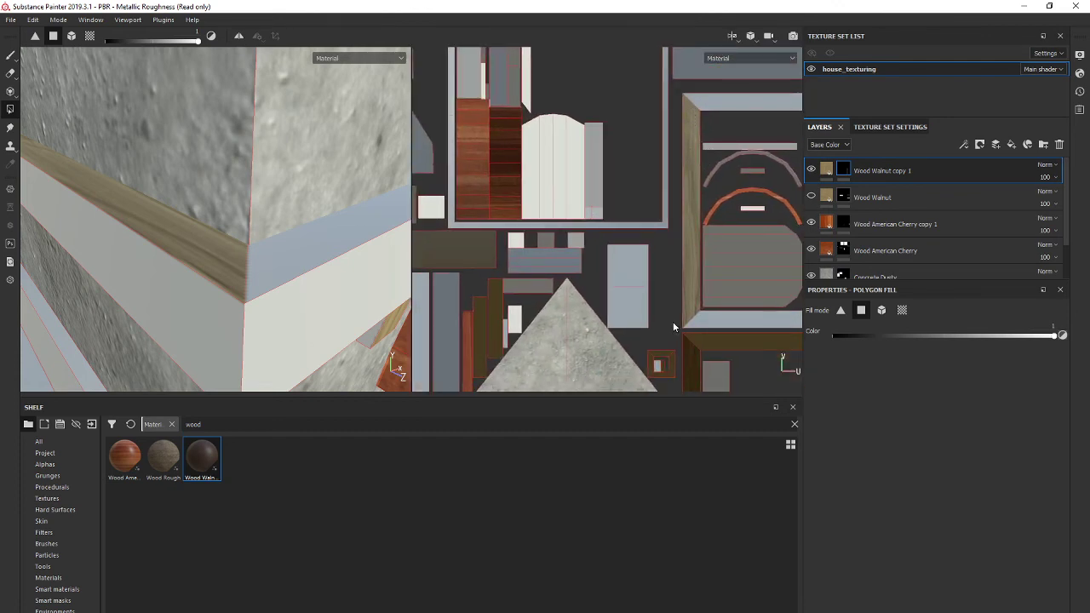
middle_click_drag(467, 281, 696, 309, "alt")
middle_click_drag(515, 262, 603, 264, "alt")
scroll(603, 264, "down", 2)
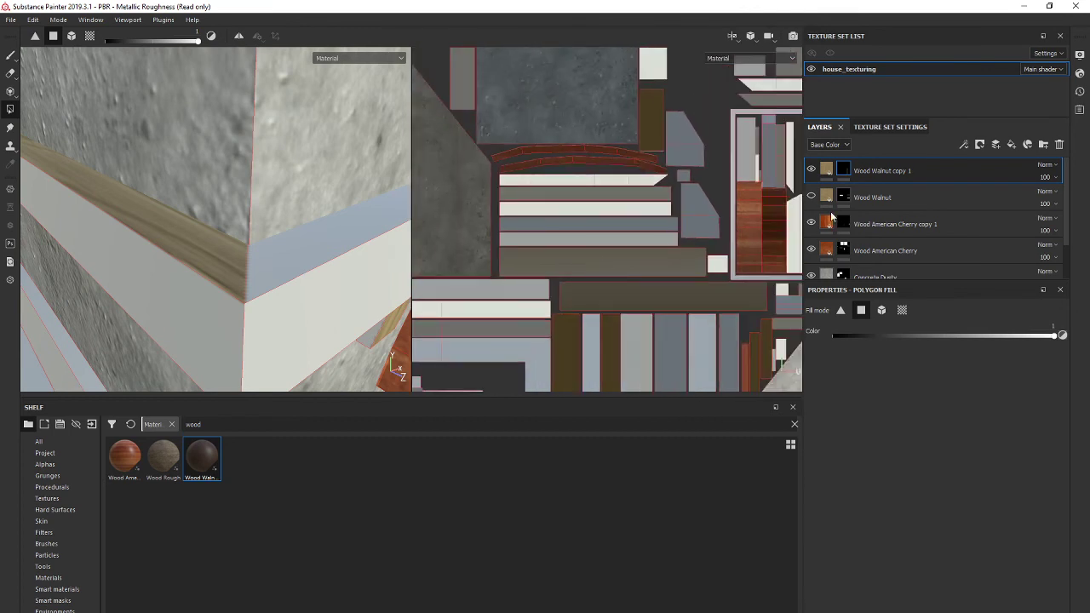
- Show Wood Walnut with its copy hidden to compare the horizontal beam islands, and turn Wood Walnut copy 1 back on
left_click(812, 197)
left_click(814, 173)
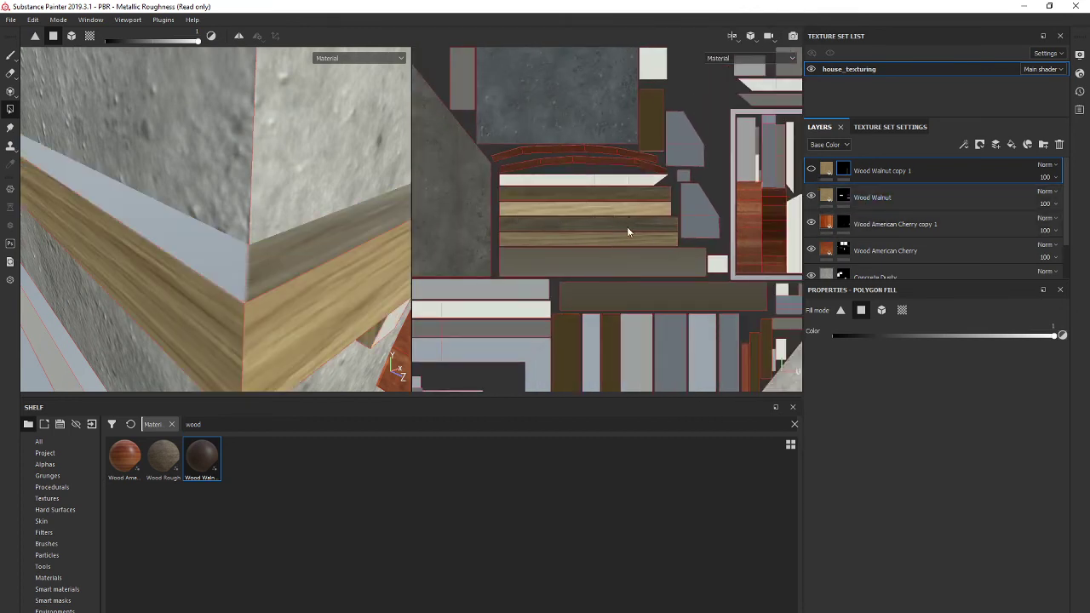
middle_click_drag(685, 251, 558, 253, "alt")
scroll(558, 253, "up", 1)
scroll(563, 249, "down", 3)
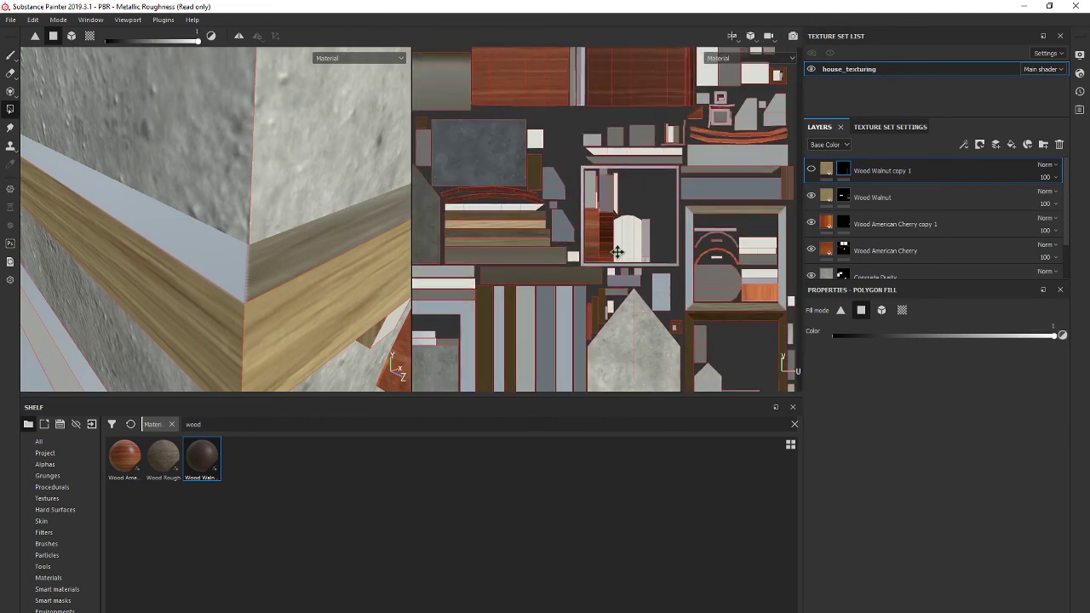
middle_click_drag(634, 248, 693, 233, "alt")
left_click(811, 168)
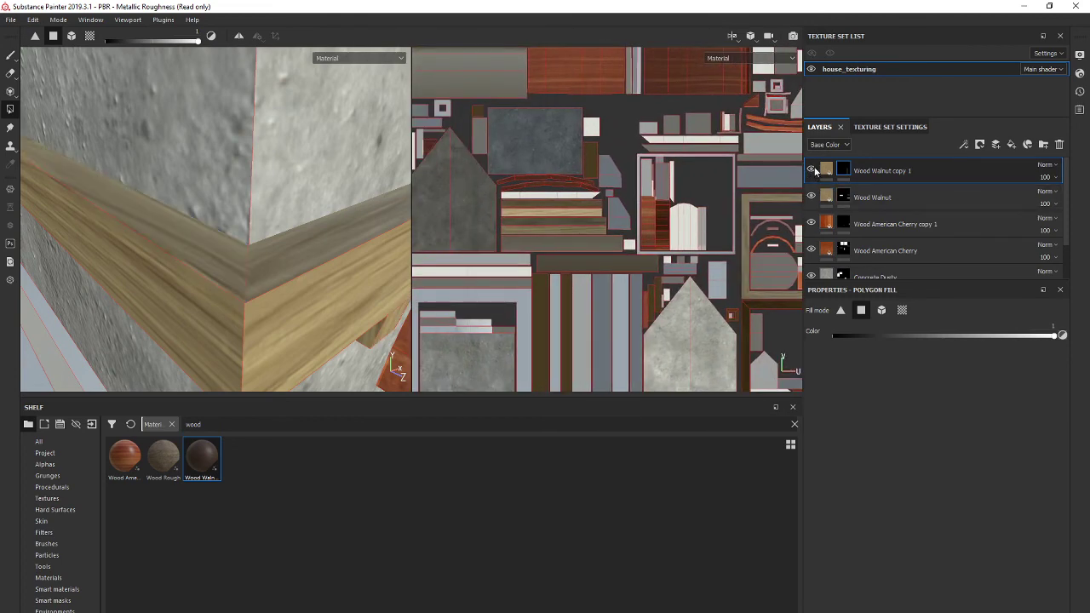
middle_click_drag(628, 226, 583, 226, "alt")
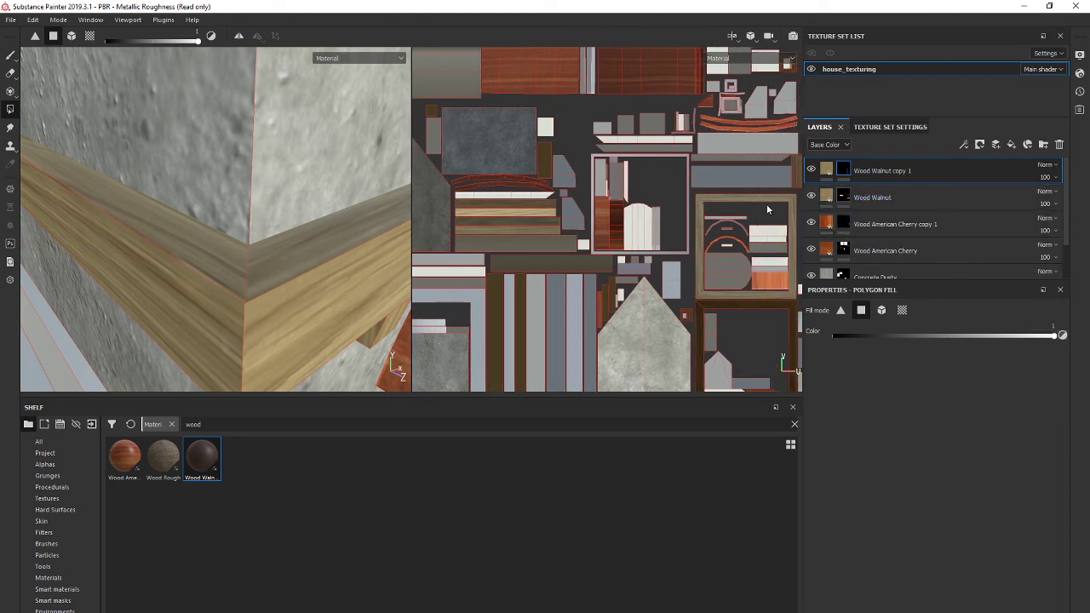
- Toggle Wood Walnut copy 1 off and on to compare the beam corner, and return the viewport to 3D only
scroll(698, 291, "down", 2)
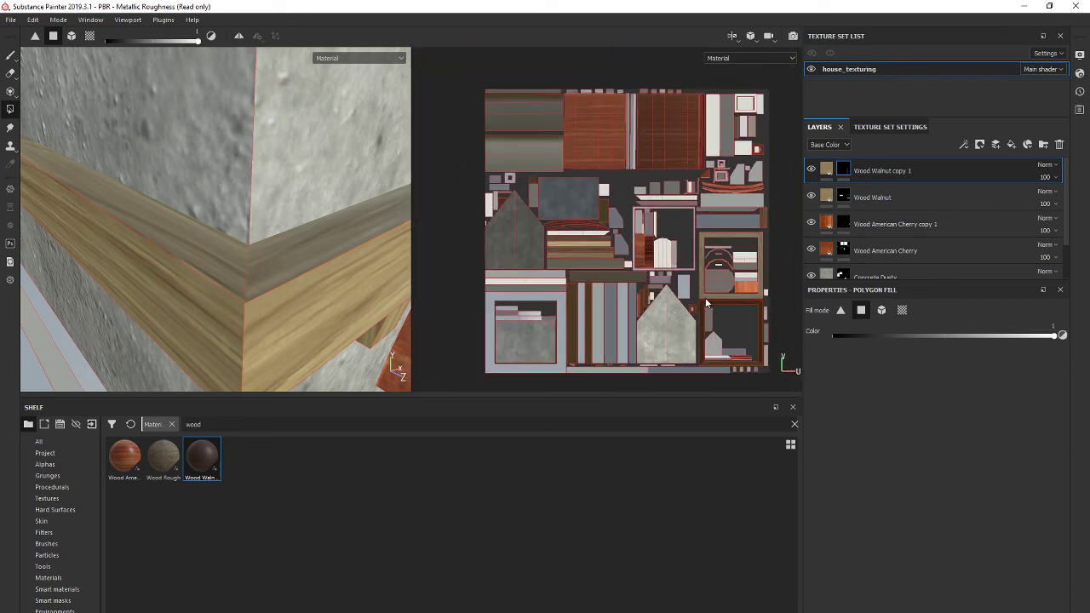
scroll(685, 272, "down", 1)
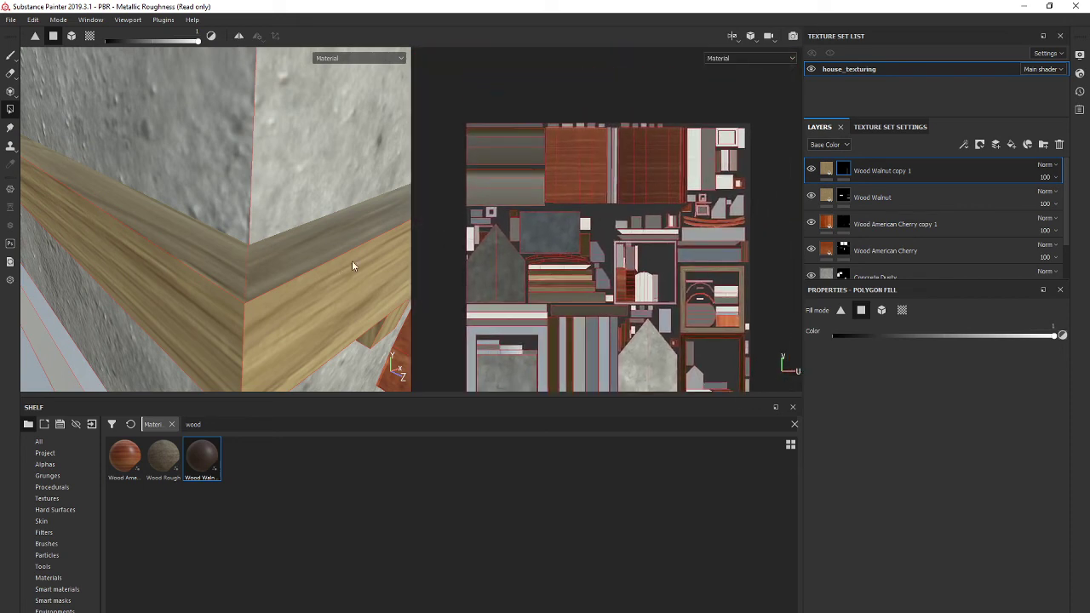
scroll(252, 277, "down", 2)
left_click(816, 172)
left_click(815, 170)
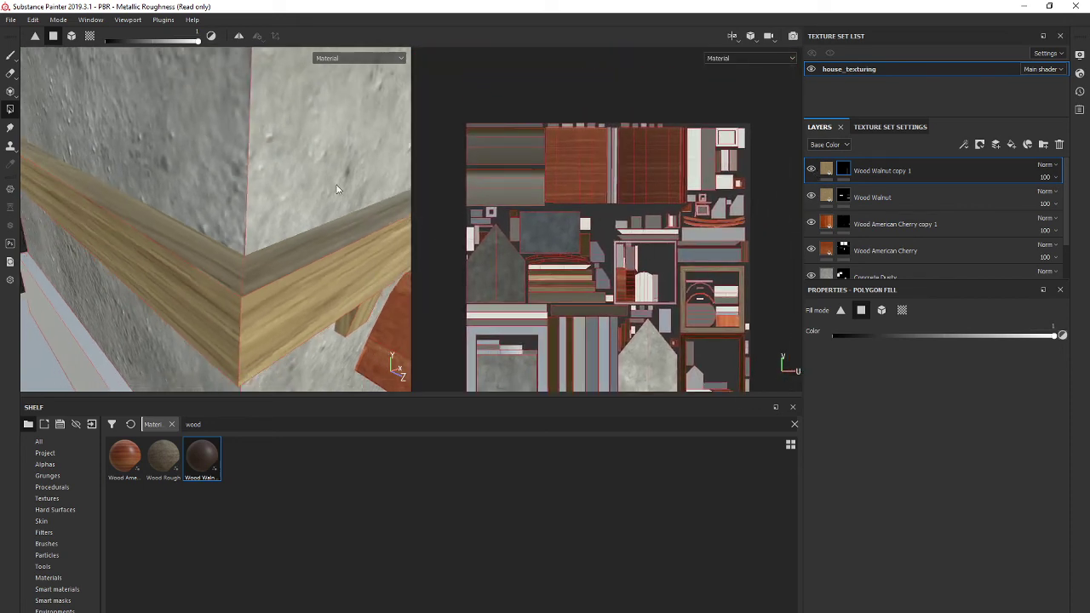
left_click(733, 37)
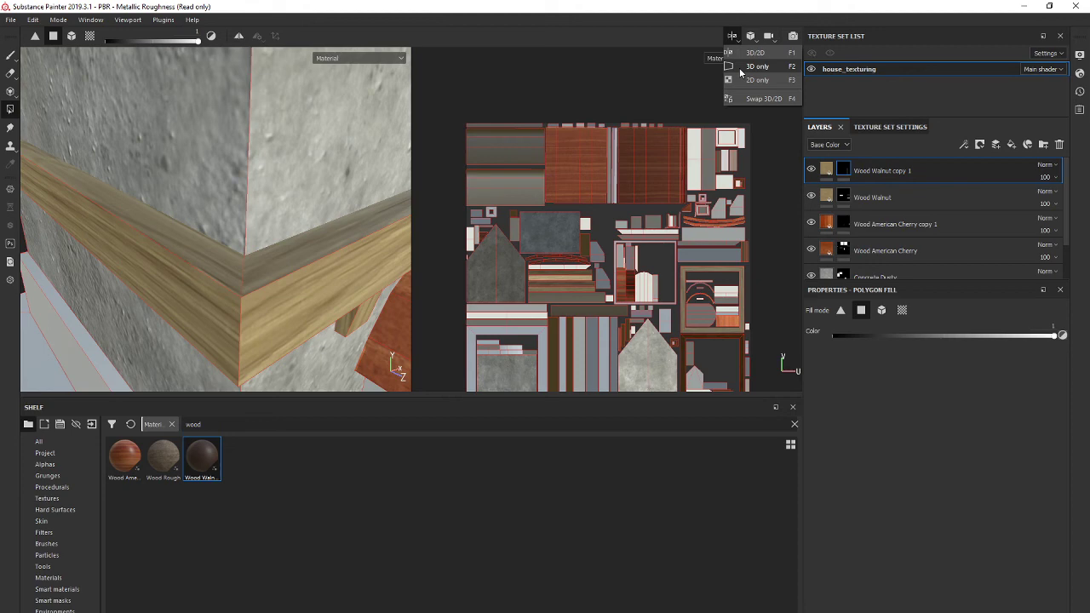
left_click(740, 69)
- Polygon-fill the two vertical front faces of the upper window frame on the Wood Walnut copy 1 layer
scroll(490, 247, "down", 2)
scroll(511, 248, "down", 2)
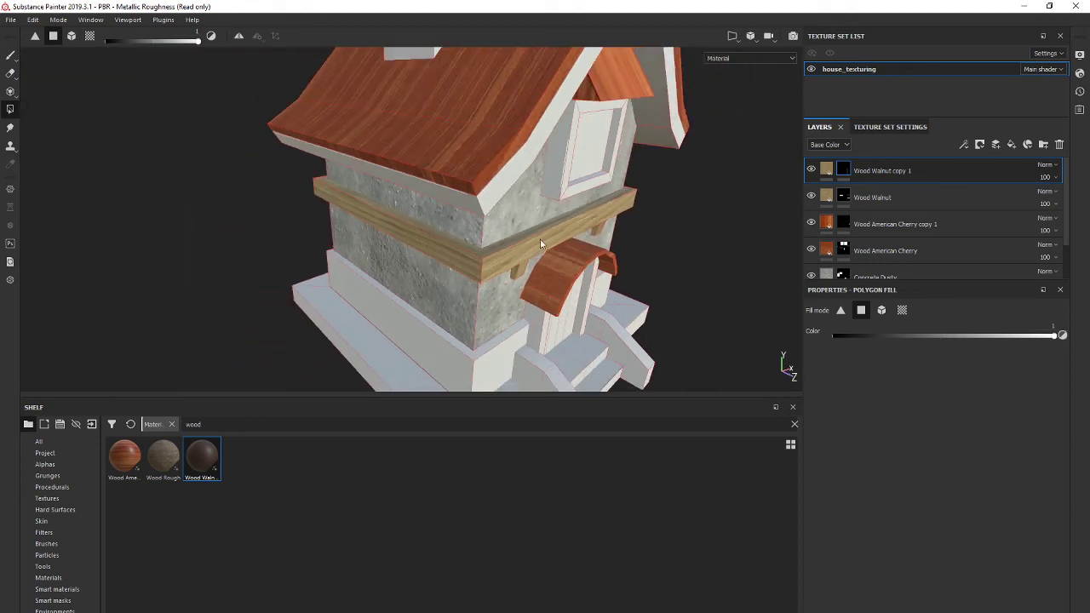
scroll(596, 292, "down", 2)
left_click_drag(644, 297, 475, 259, "alt")
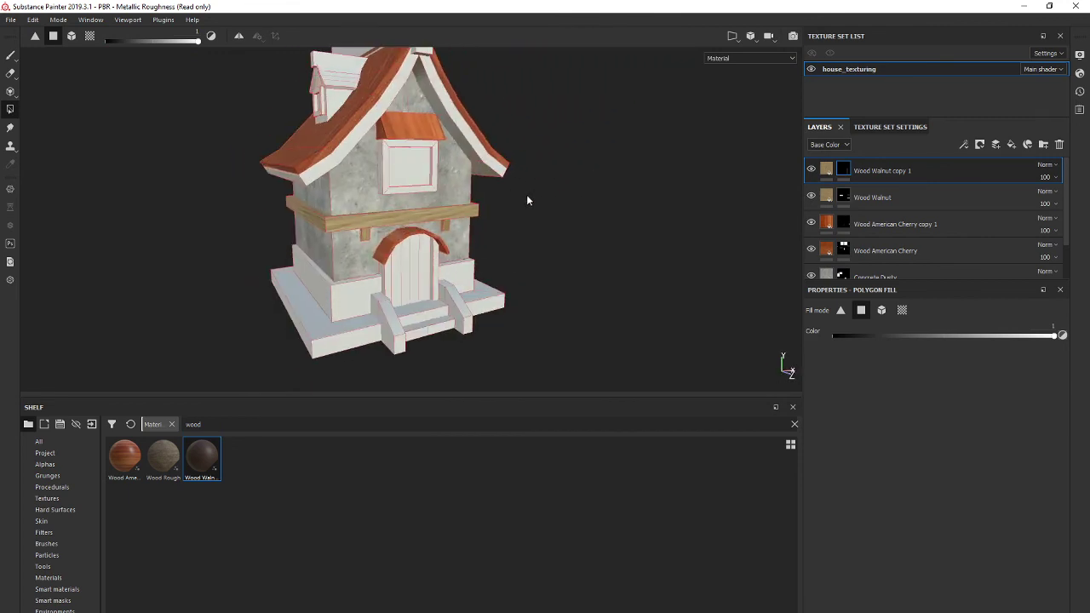
left_click_drag(341, 218, 413, 202, "alt")
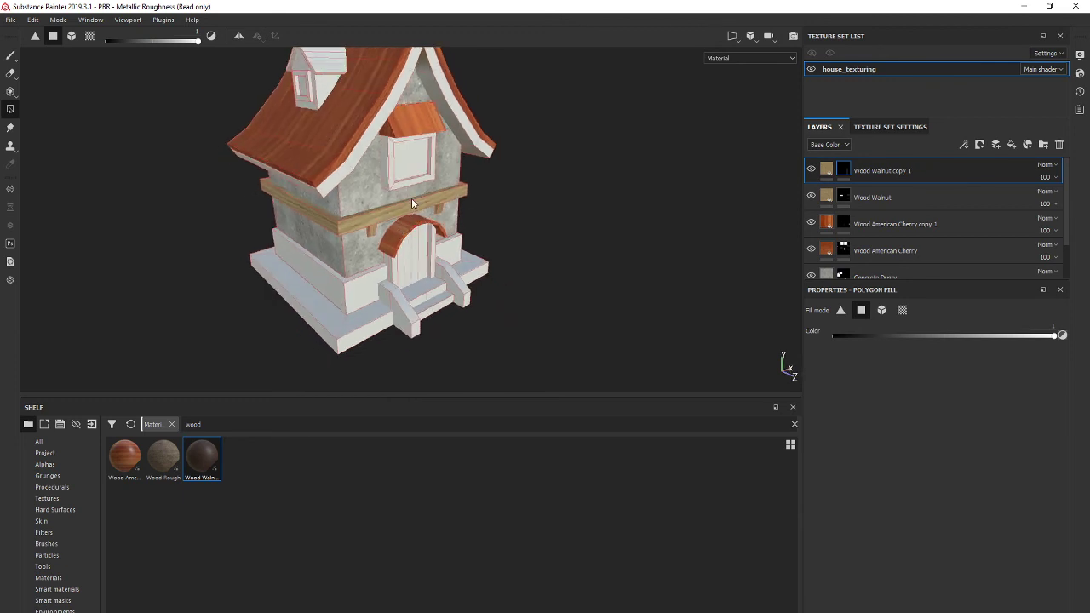
middle_click_drag(474, 211, 495, 233, "alt")
left_click_drag(494, 233, 413, 224, "alt")
scroll(436, 225, "up", 3)
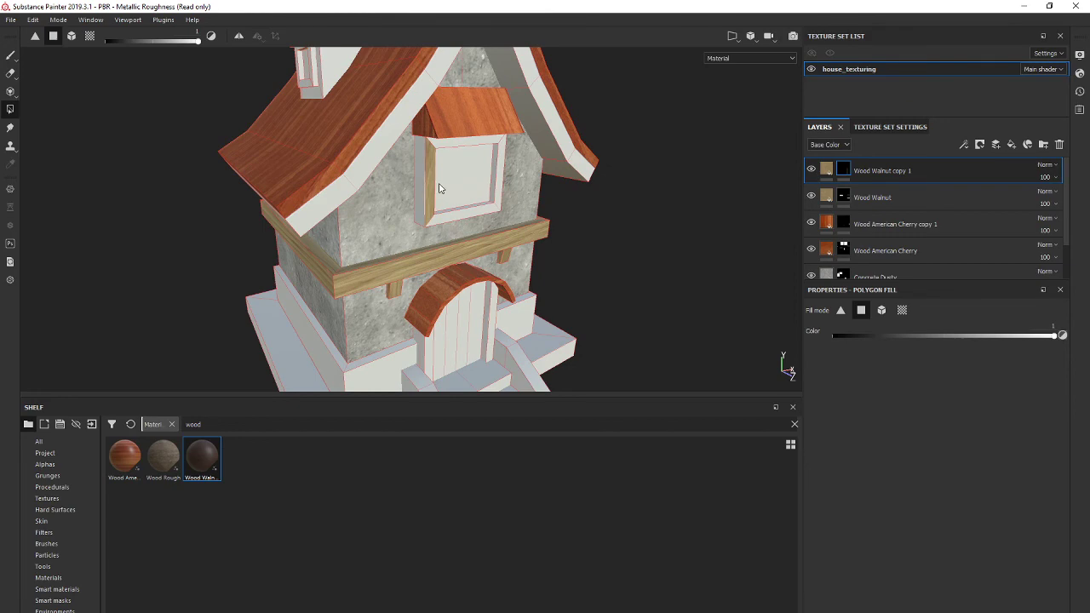
scroll(439, 188, "up", 3)
left_click_drag(503, 132, 491, 195, "alt")
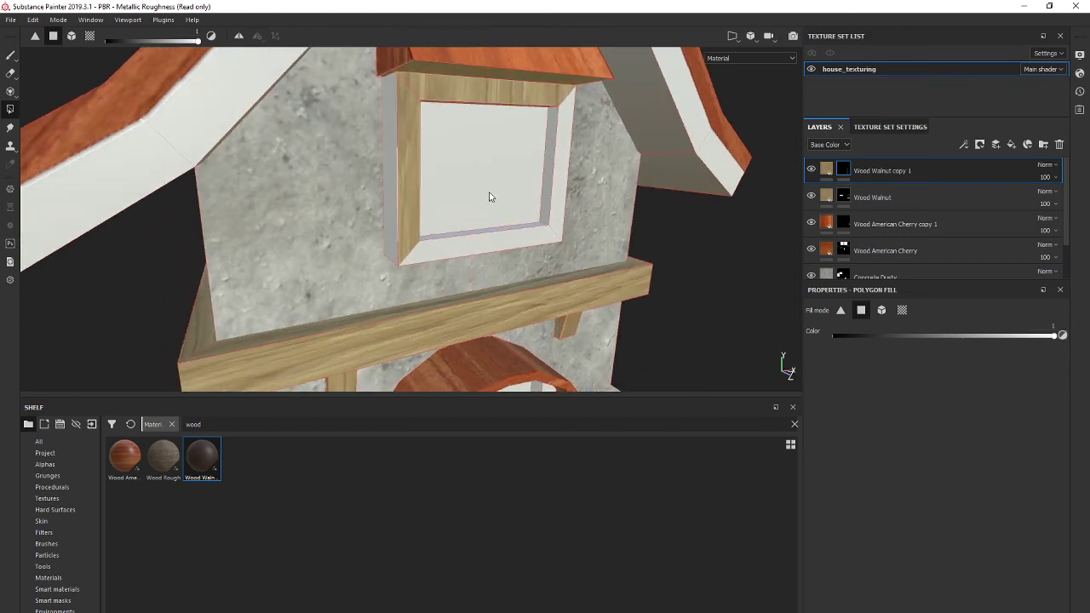
scroll(537, 169, "down", 3)
scroll(537, 171, "up", 4)
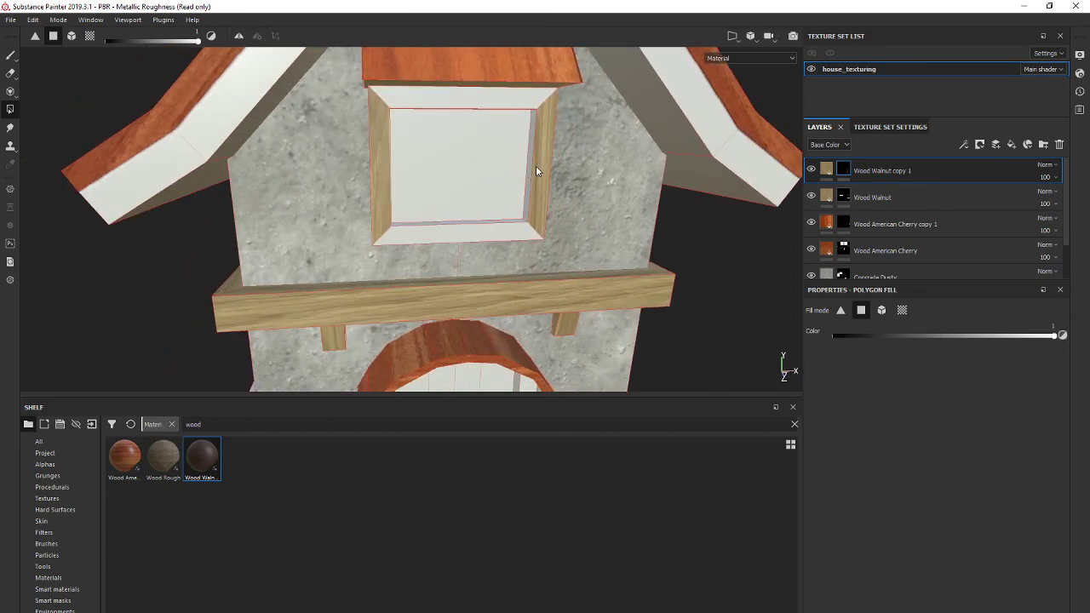
- Polygon-fill the vertical outer side faces of the upper window frame on the Wood Walnut copy 1 layer
left_click_drag(409, 190, 482, 170, "alt")
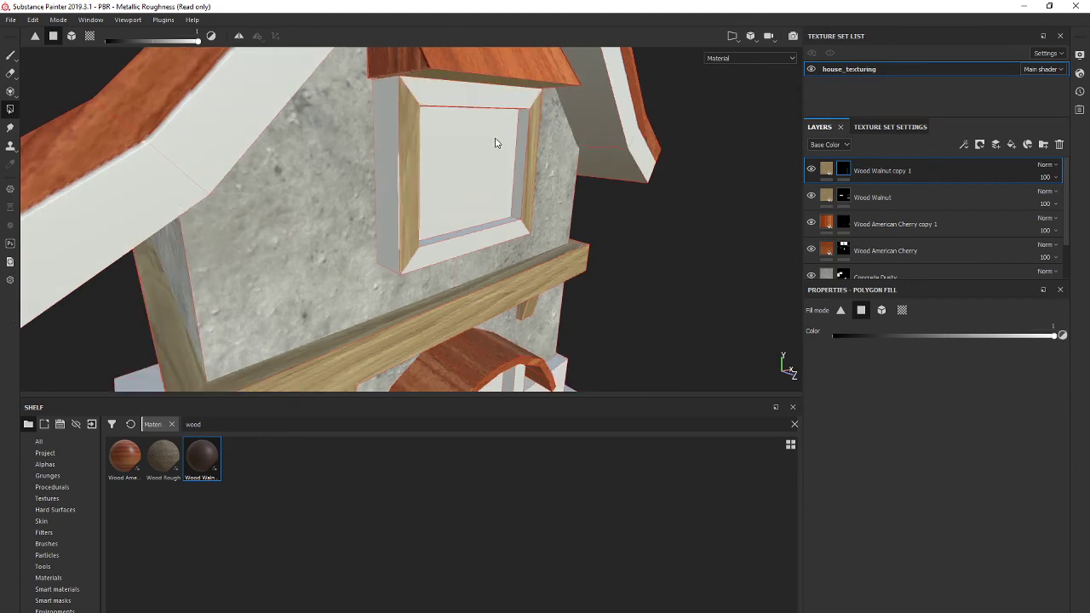
left_click_drag(496, 117, 440, 129, "alt")
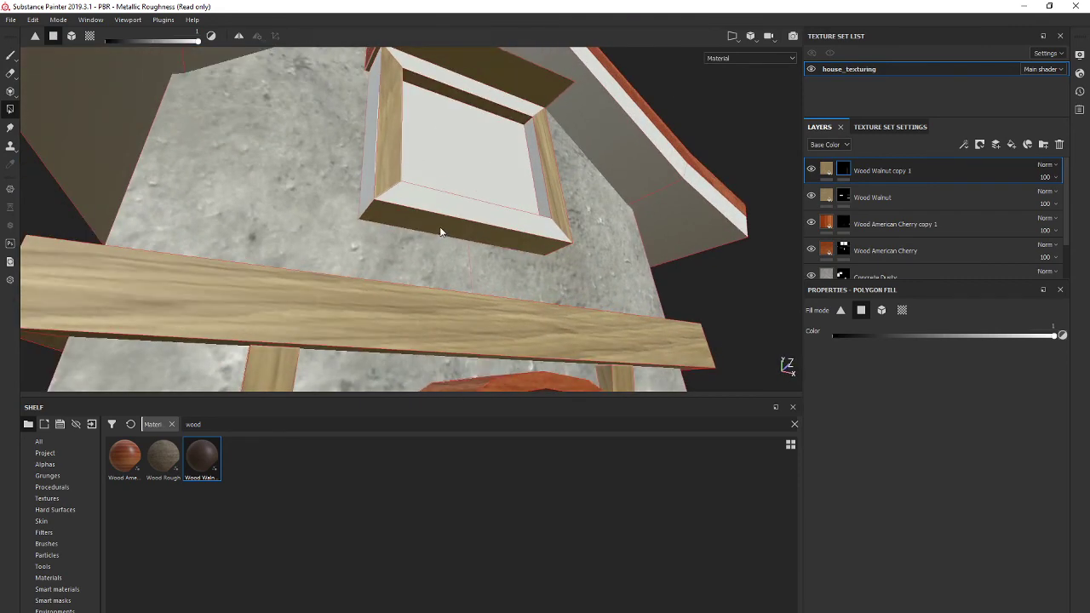
left_click_drag(523, 214, 535, 244, "alt")
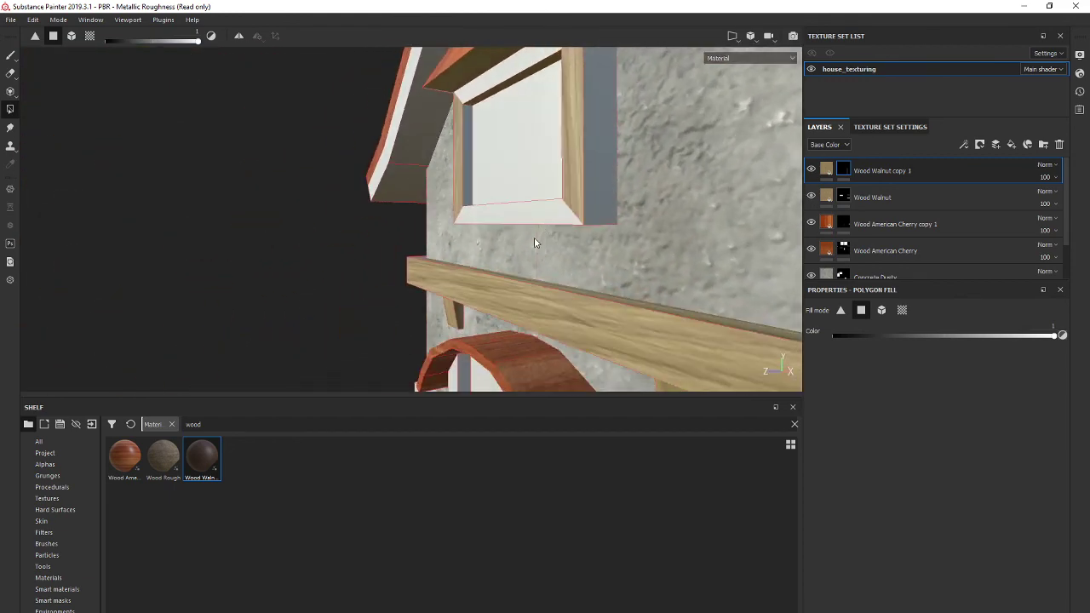
left_click_drag(599, 165, 414, 207, "alt")
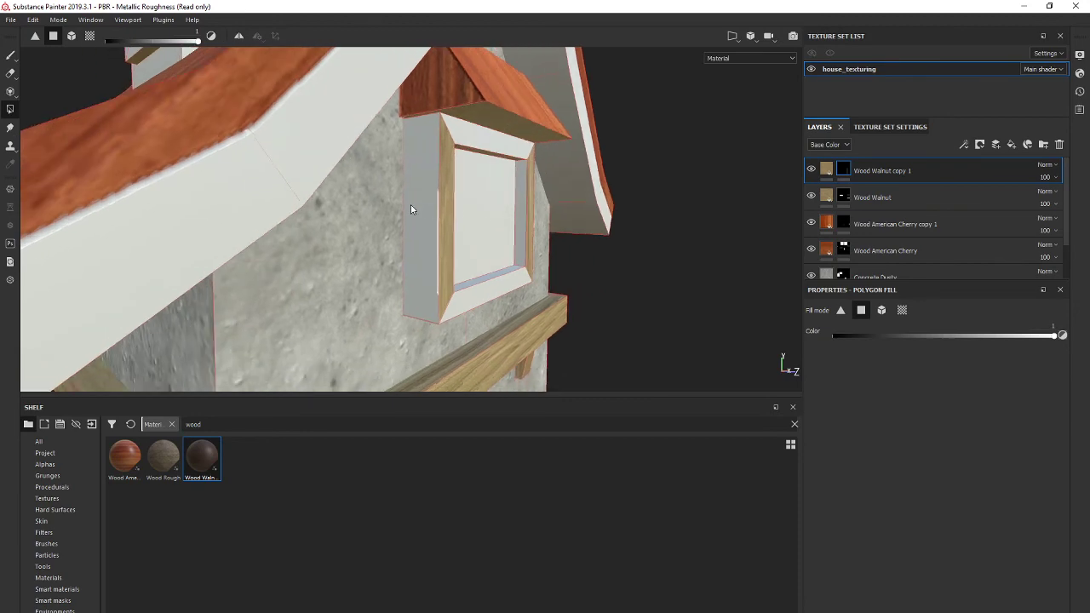
mouse_move(470, 231)
left_mouse_down("alt")
mouse_move(450, 250)
mouse_move(465, 247)
left_mouse_up("alt")
- Polygon-fill the upper and lower horizontal front faces of the upper window frame on the Wood Walnut layer's mask
left_click(846, 195)
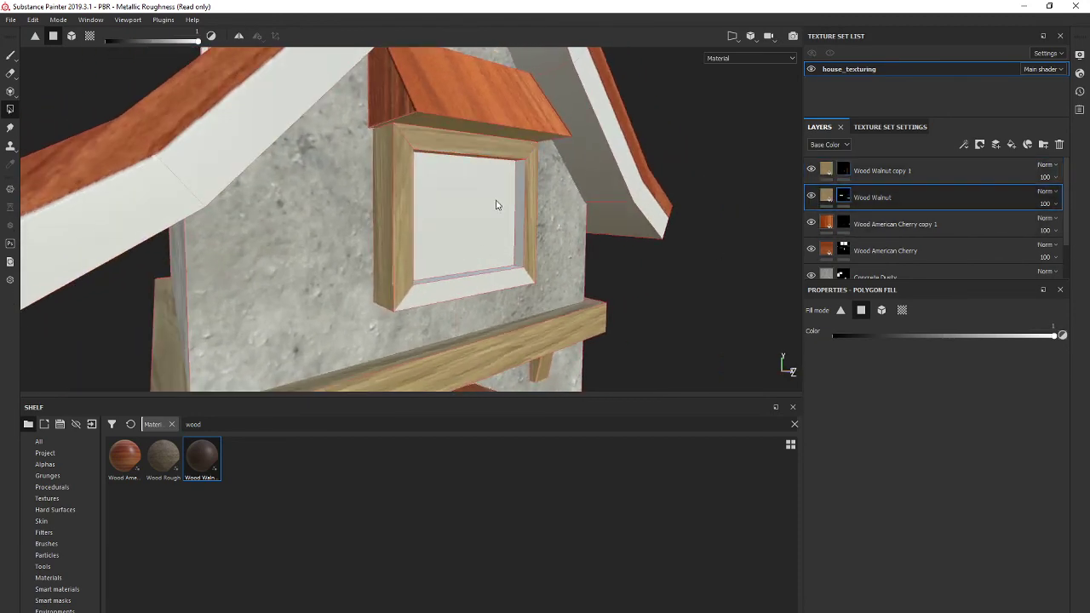
left_click_drag(496, 204, 448, 180, "alt")
left_click_drag(499, 205, 651, 267, "alt")
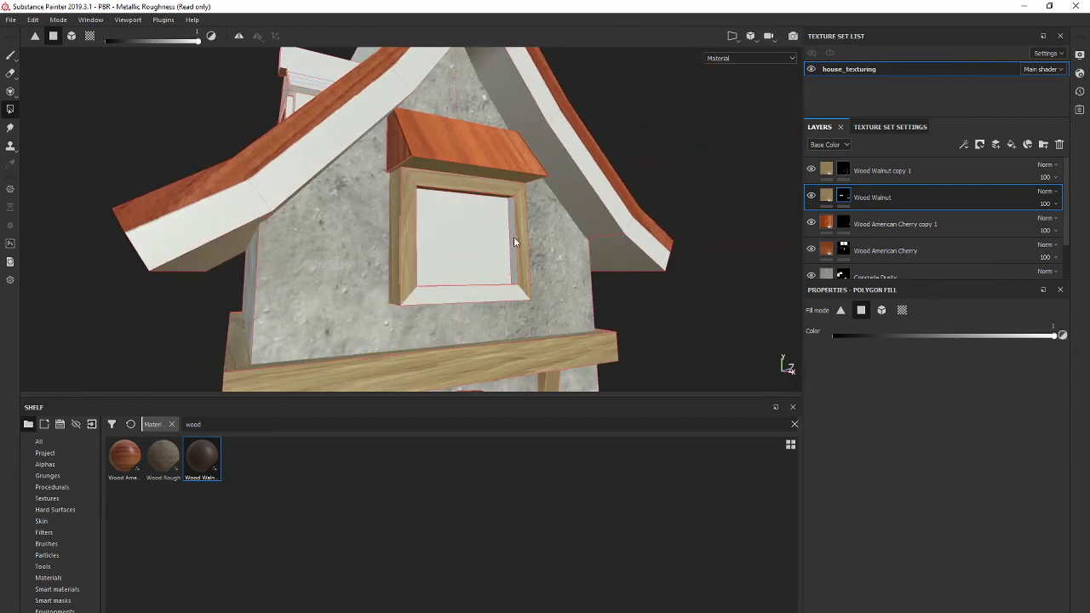
left_click_drag(514, 242, 429, 205, "alt")
scroll(381, 170, "down", 4)
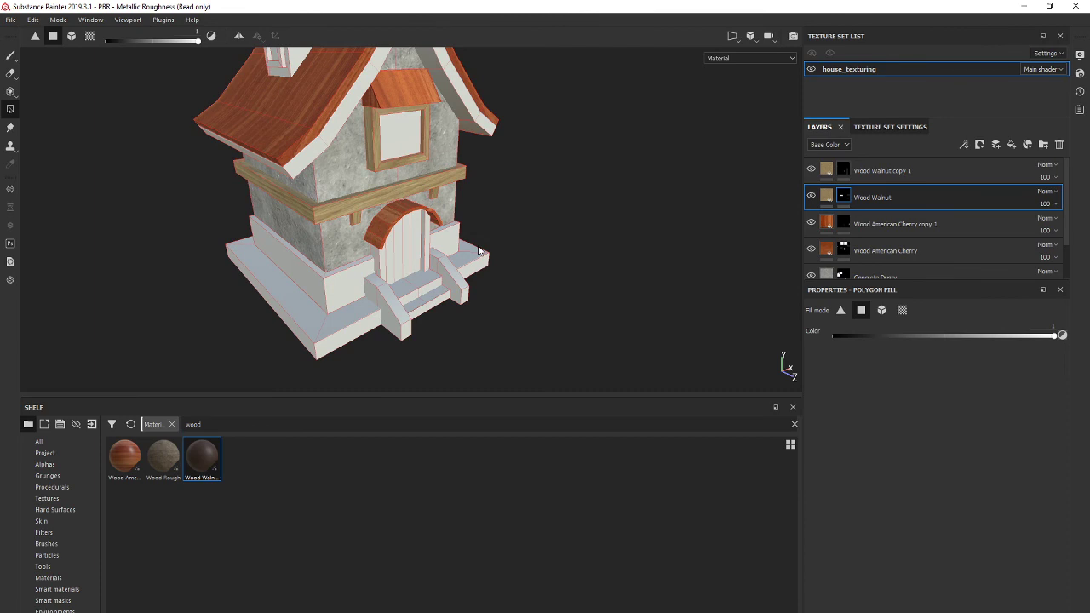
- Try filling the long side of the roof ridge beam on the Wood Walnut layer's mask
left_click_drag(479, 252, 441, 273, "alt")
scroll(440, 268, "up", 3)
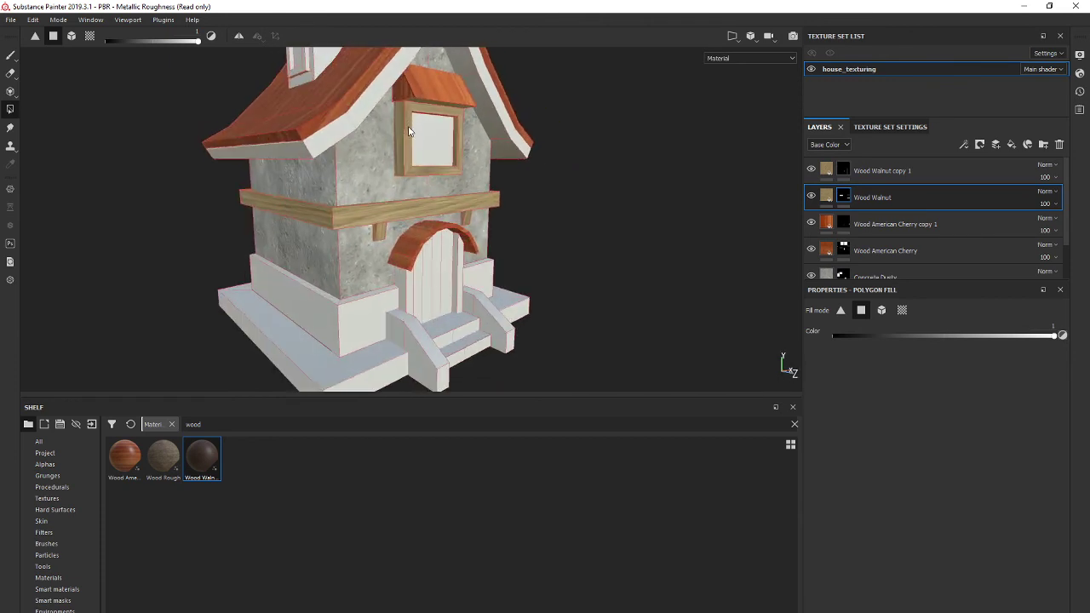
left_click_drag(408, 131, 482, 163, "alt")
left_click(482, 163)
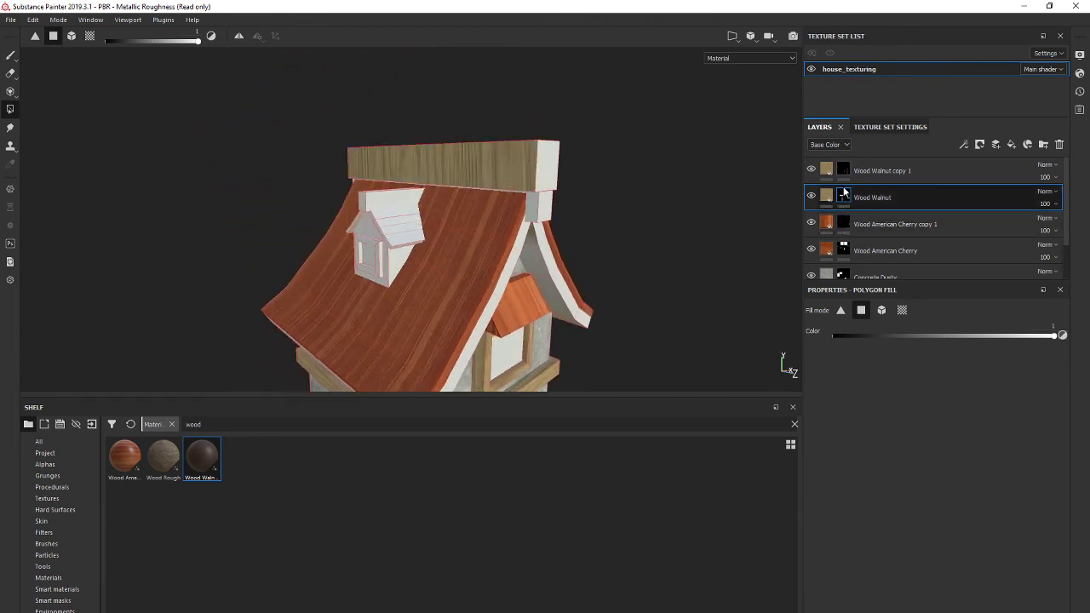
- Polygon-fill both long sides of the roof ridge beam on the Wood Walnut copy 1 layer
left_click(877, 171)
left_click(521, 172)
left_click_drag(644, 165, 492, 172, "alt")
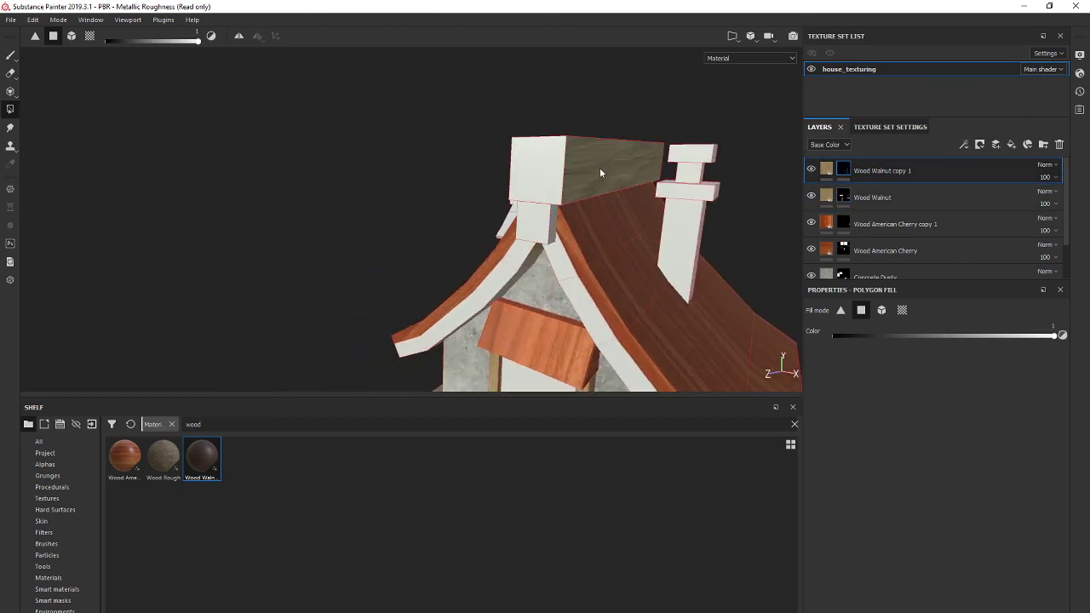
left_click_drag(600, 173, 554, 210, "alt")
left_click(588, 156)
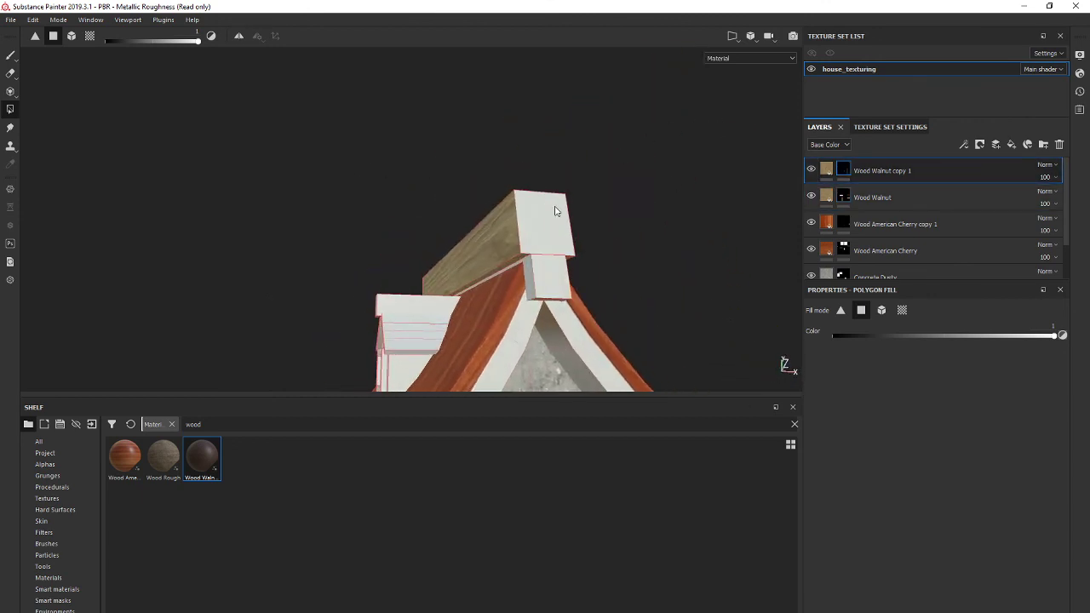
- Polygon-fill the side of the short support block under the ridge beam's front end using the Wood Walnut layers
left_click_drag(519, 255, 647, 256, "alt")
left_click(537, 275)
left_click(844, 196)
left_click(524, 272)
left_click(542, 268)
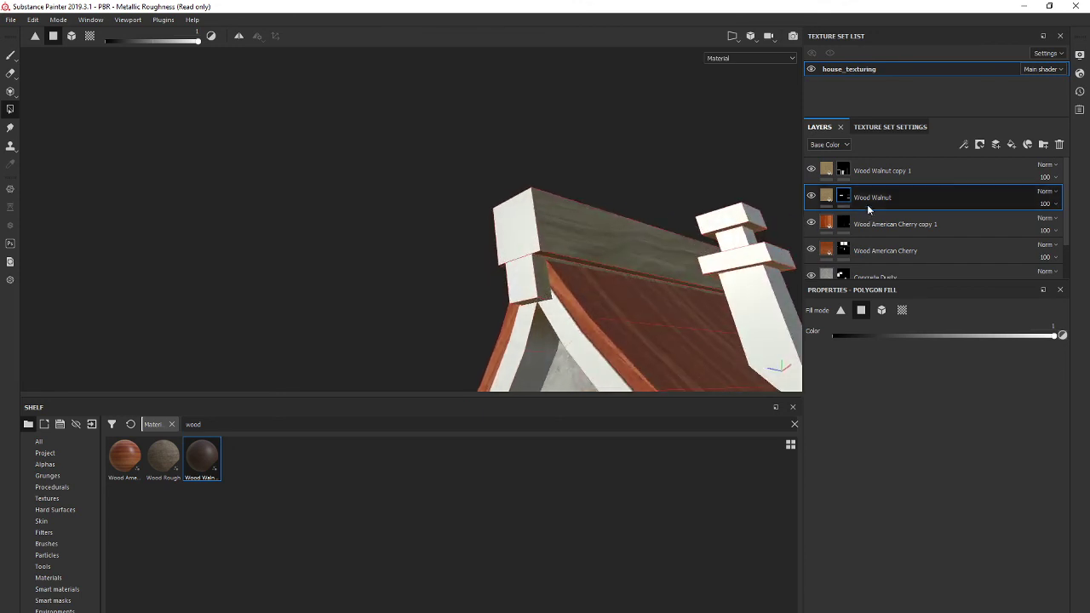
left_click(843, 171)
left_click(552, 284)
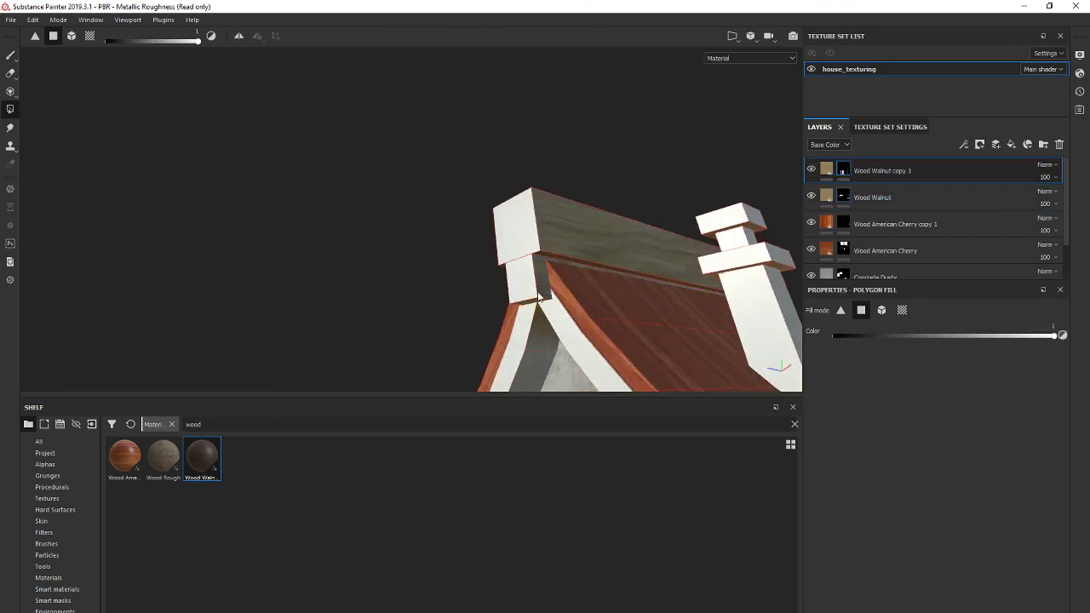
- Polygon-fill the ridge beam's front end and top and the support block's front on the Wood Walnut copy 1 layer
left_click_drag(552, 285, 568, 264, "alt")
left_click_drag(499, 309, 551, 276, "alt")
left_click(555, 245)
right_click_drag(551, 276, 520, 256, "alt")
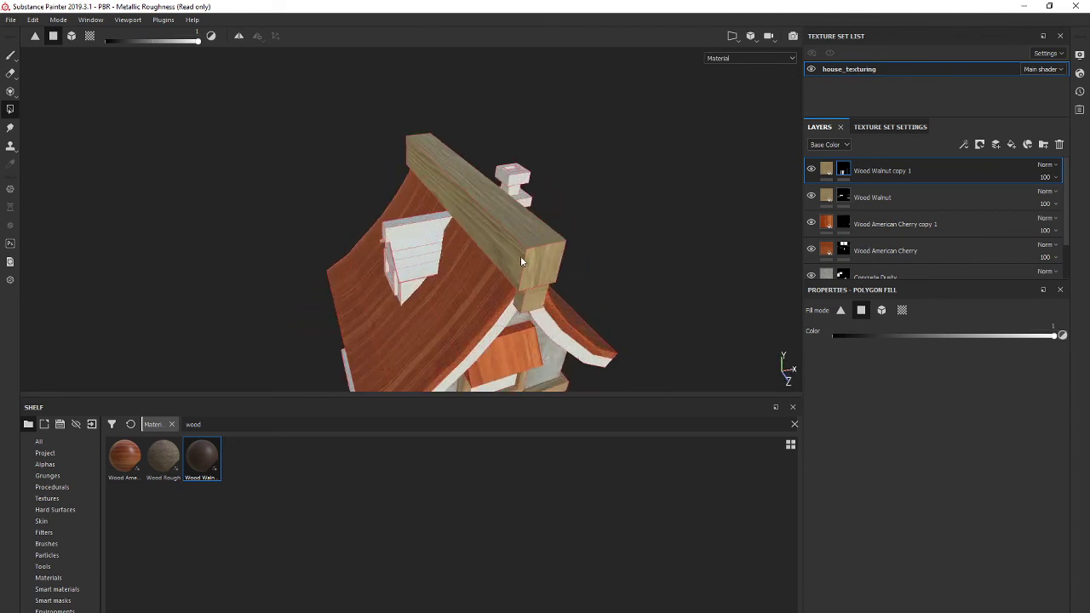
left_click_drag(535, 276, 532, 242, "alt")
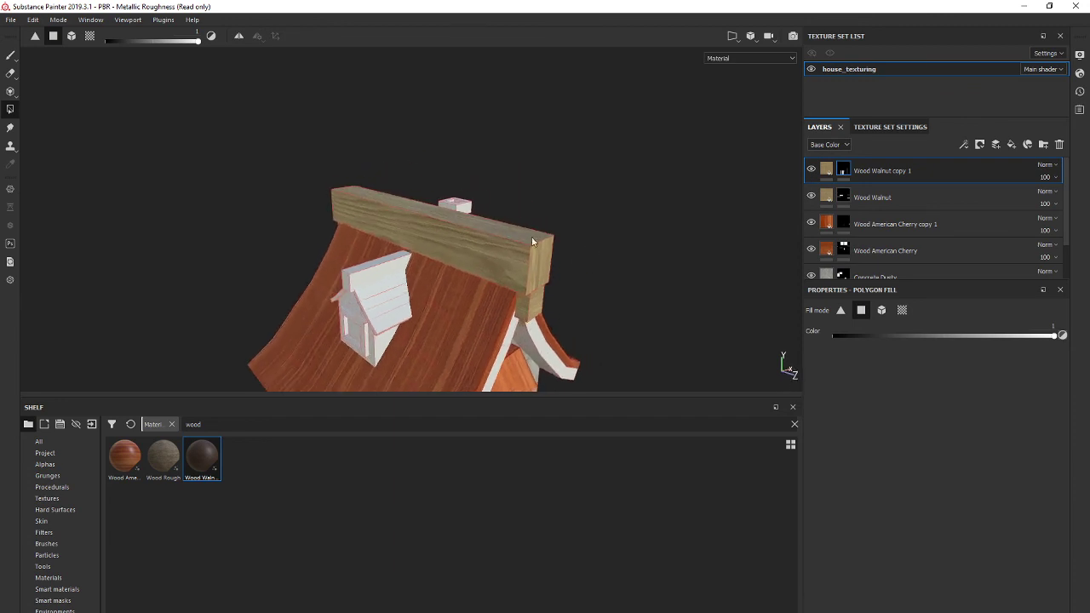
left_click_drag(555, 308, 451, 246, "alt")
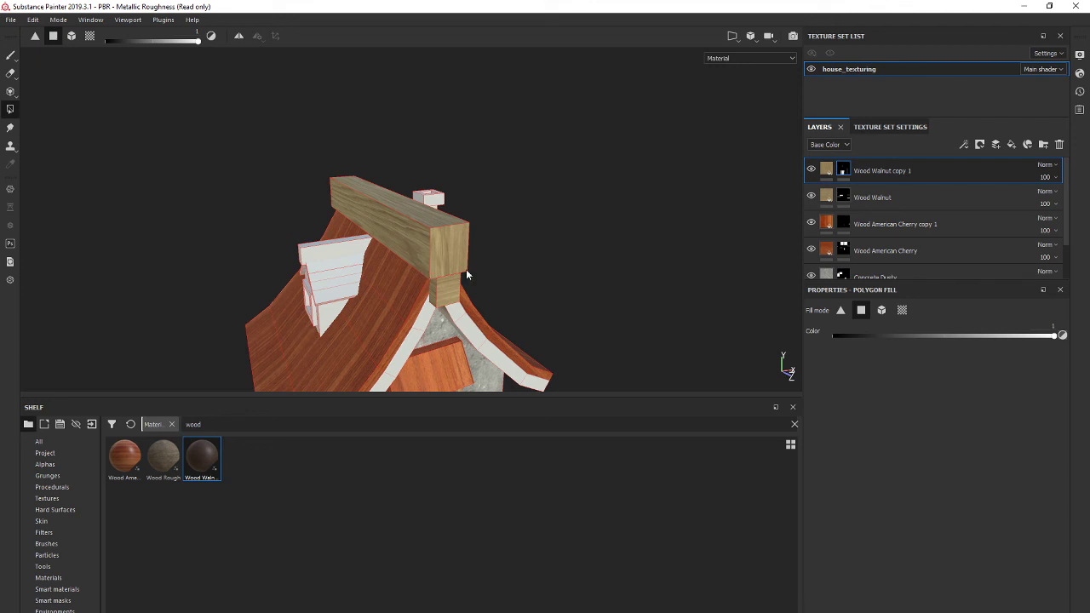
- Polygon-fill the rear end face of the roof ridge beam on the Wood Walnut copy 1 layer
left_click_drag(372, 270, 742, 261, "alt")
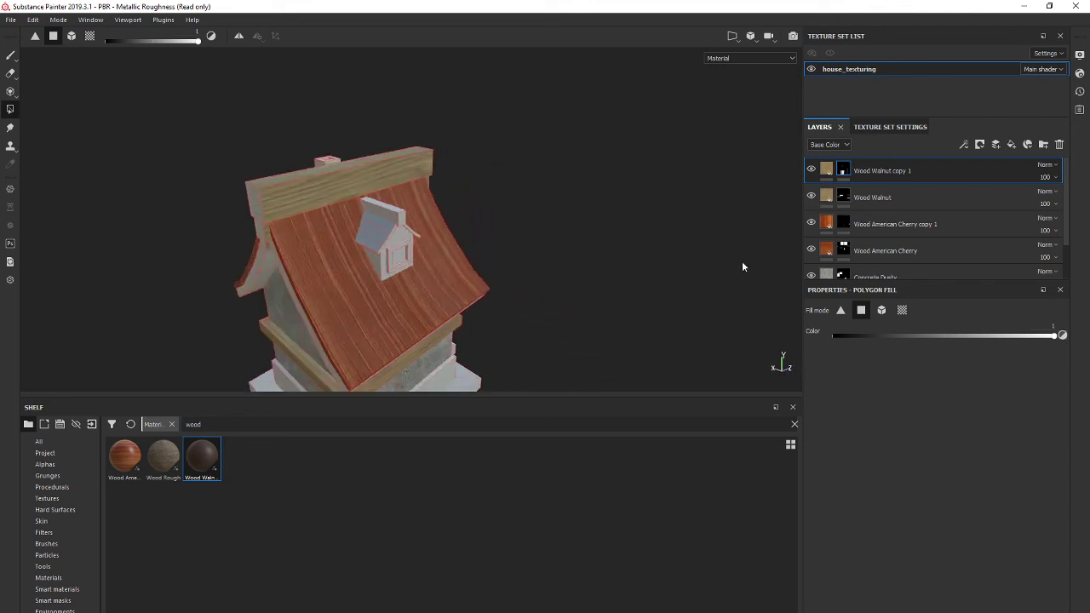
middle_click_drag(332, 262, 362, 237, "alt")
scroll(361, 238, "up", 2)
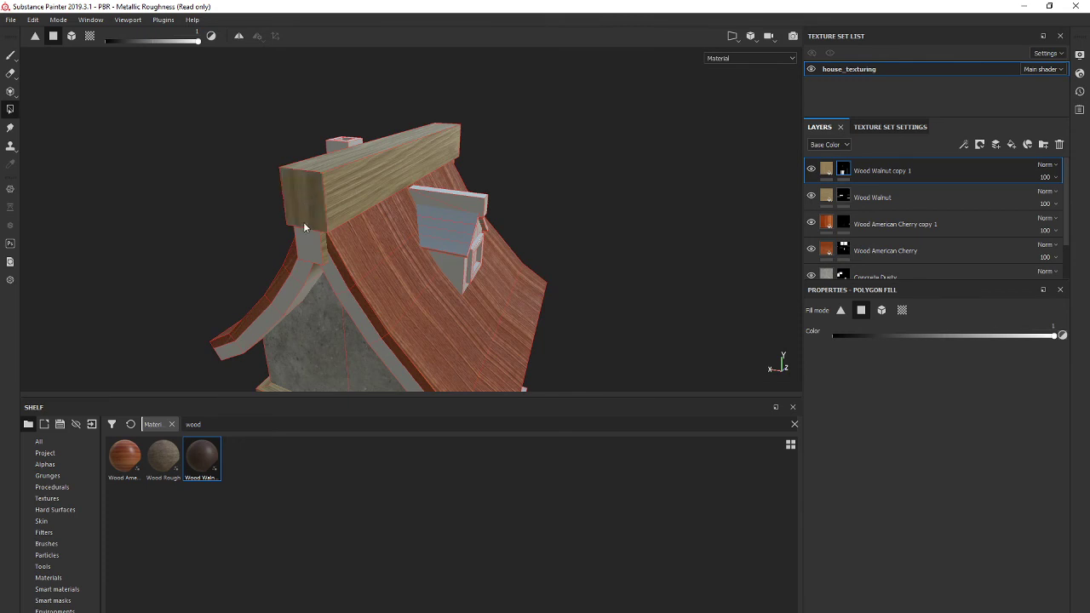
left_click_drag(268, 281, 255, 207, "alt")
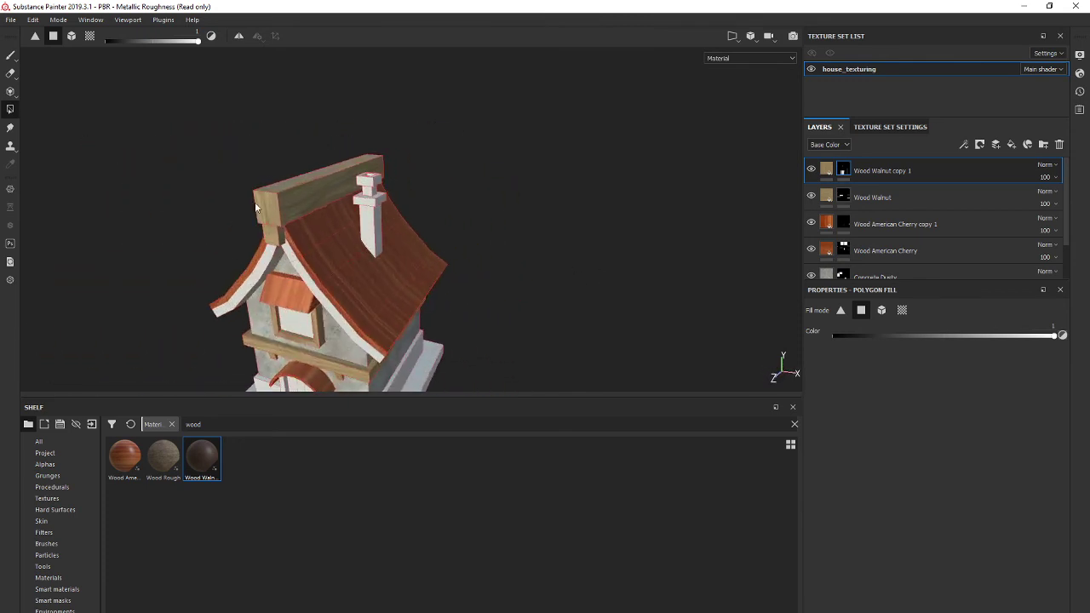
- Switch to the Paint tool and examine the textured house without the polygon wireframe
left_click(10, 56)
scroll(477, 289, "down", 3)
mouse_move(477, 289)
left_mouse_down("alt")
mouse_move(492, 305)
mouse_move(482, 283)
mouse_move(567, 254)
left_mouse_up("alt")
scroll(400, 307, "up", 5)
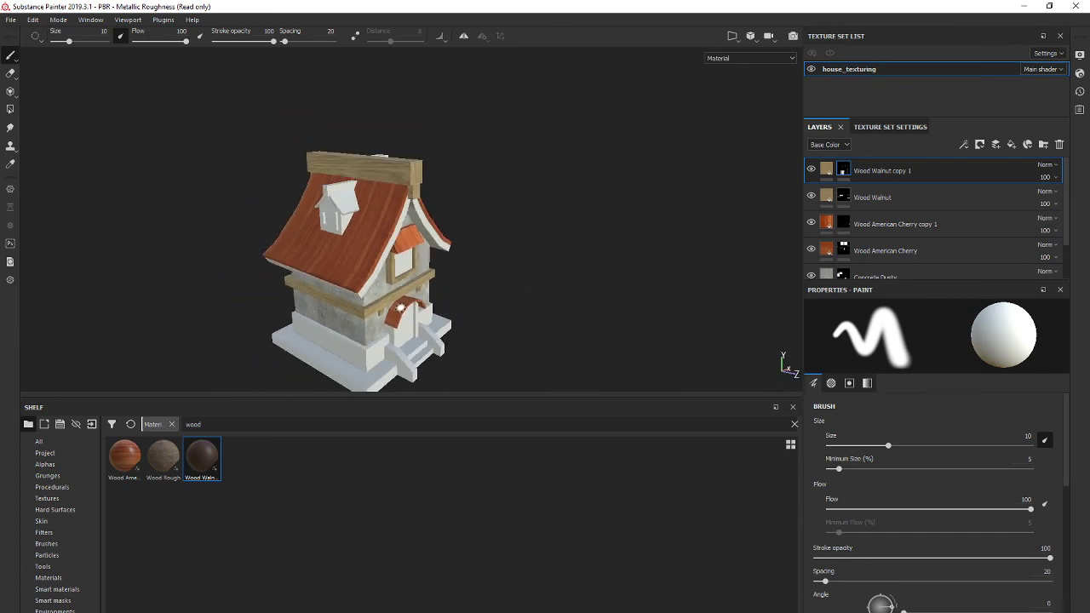
scroll(400, 307, "down", 2)
left_click_drag(409, 268, 419, 243, "alt")
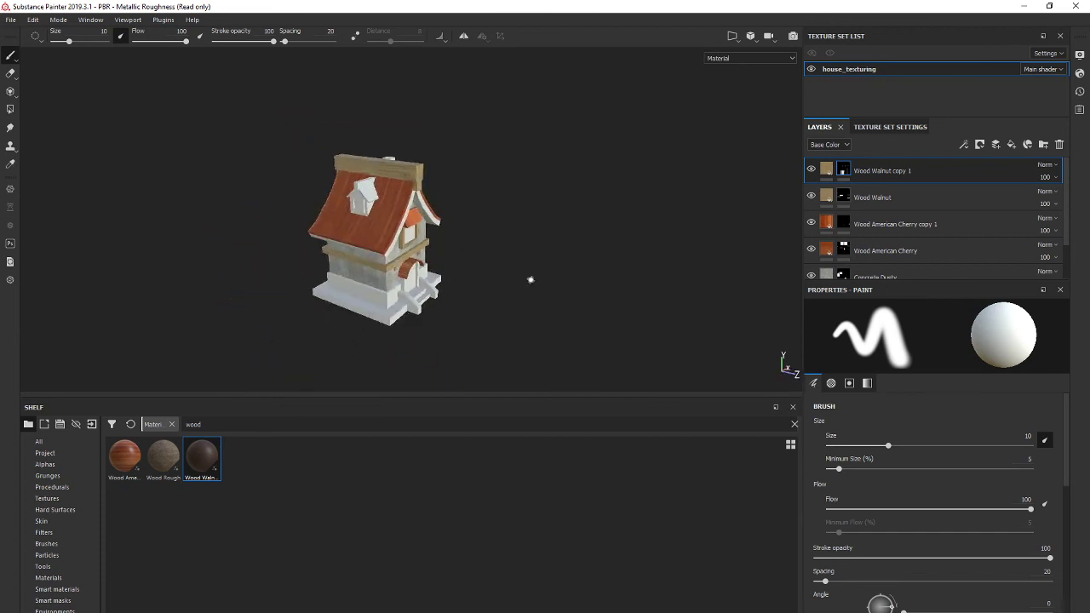
left_click_drag(531, 279, 465, 264, "alt")
scroll(465, 263, "up", 6)
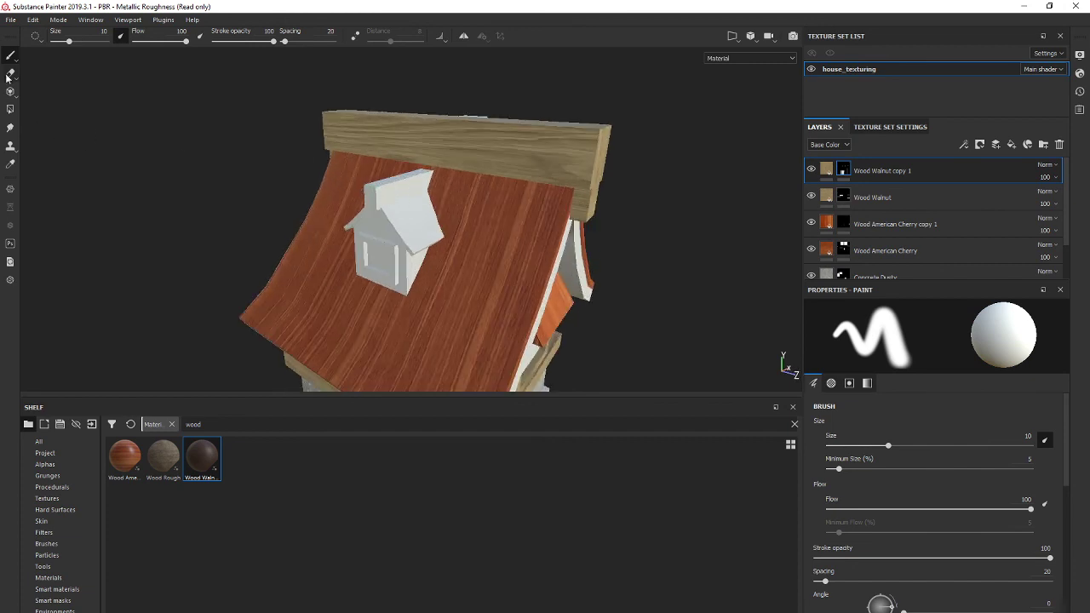
- Return to Polygon Fill and cover the dormer's small ridge beam with Wood Walnut, using the Wood Walnut layer for its front end
left_click(10, 109)
left_click_drag(647, 204, 780, 201, "alt")
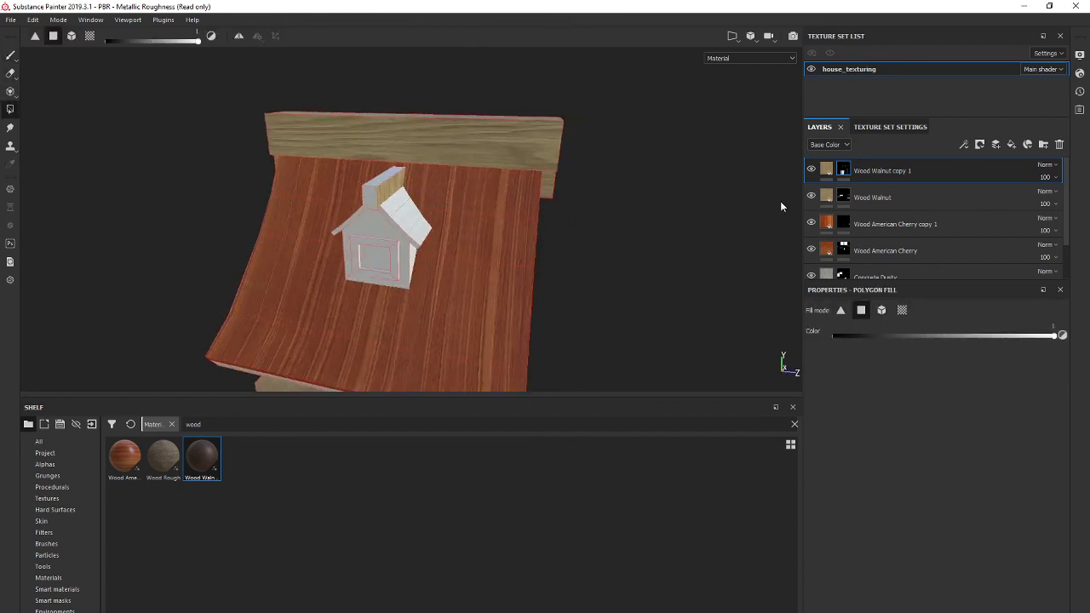
left_click(843, 199)
left_click_drag(427, 184, 436, 159, "alt")
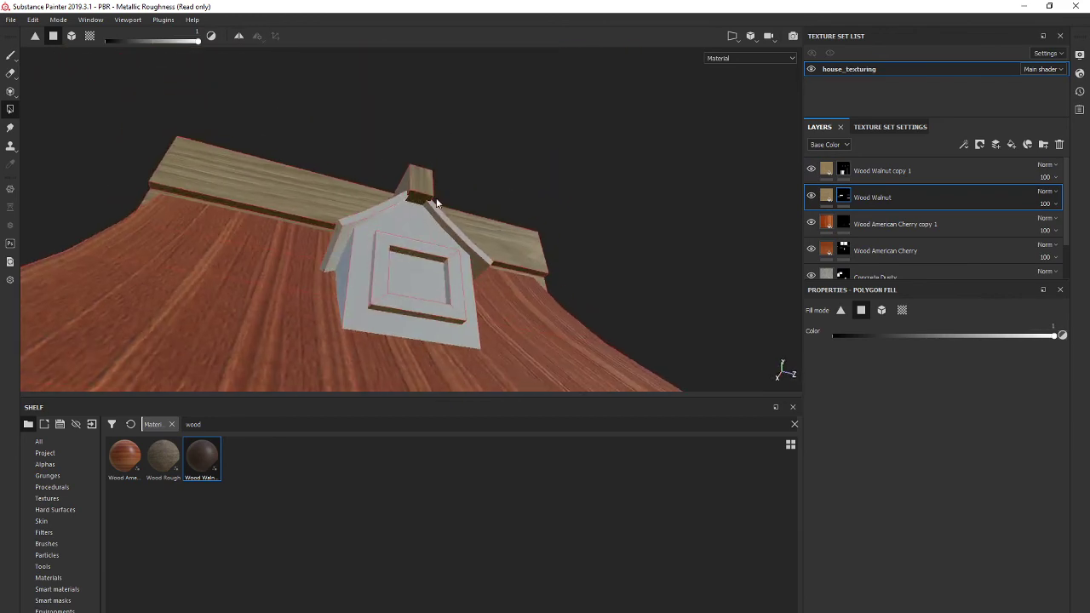
- Polygon-fill the upper and lower front faces of the dormer window frame on the Wood Walnut layer
left_click_drag(436, 202, 419, 260, "alt")
scroll(404, 285, "down", 3)
scroll(402, 279, "up", 3)
scroll(430, 261, "up", 2)
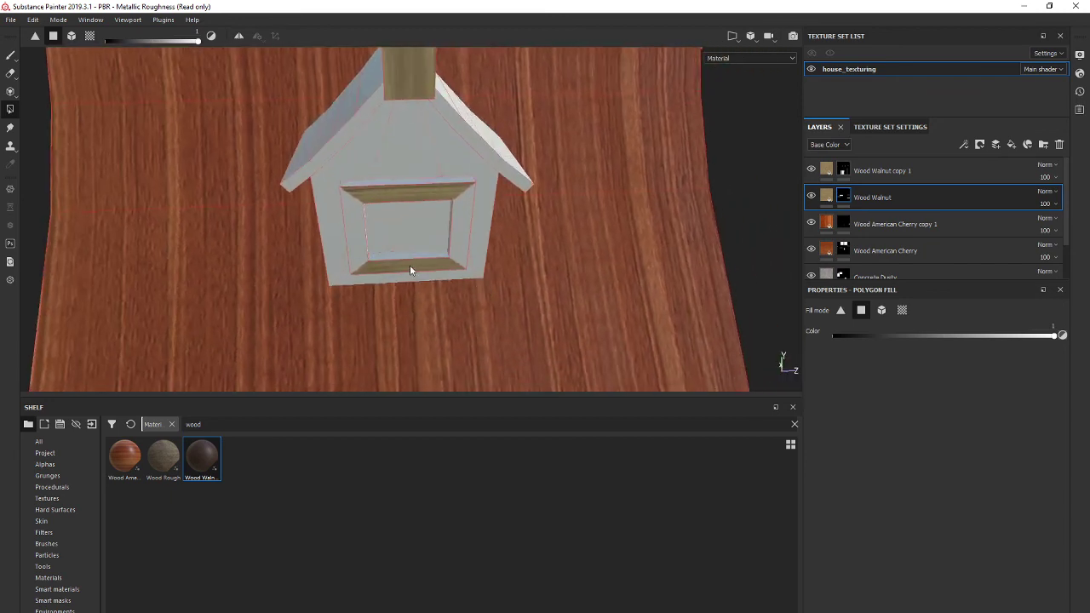
scroll(410, 270, "up", 2)
- Undo the Wood Walnut fill on the dormer window frame's vertical face and fill the vertical faces on Wood Walnut copy 1 instead
left_click(491, 236)
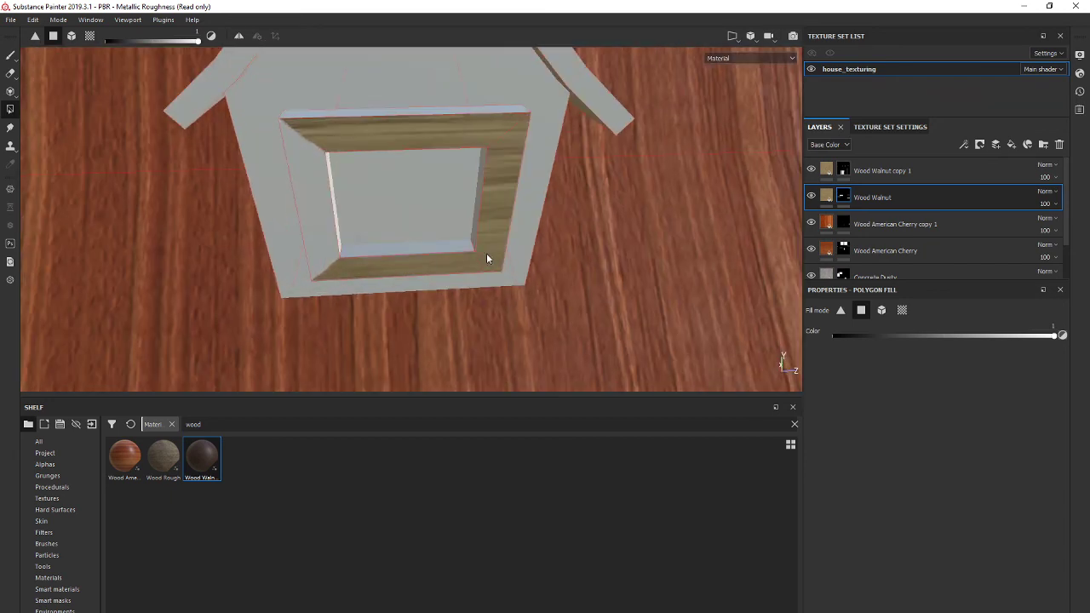
key("ctrl+z")
left_click_drag(486, 257, 477, 200, "alt")
left_click(334, 228)
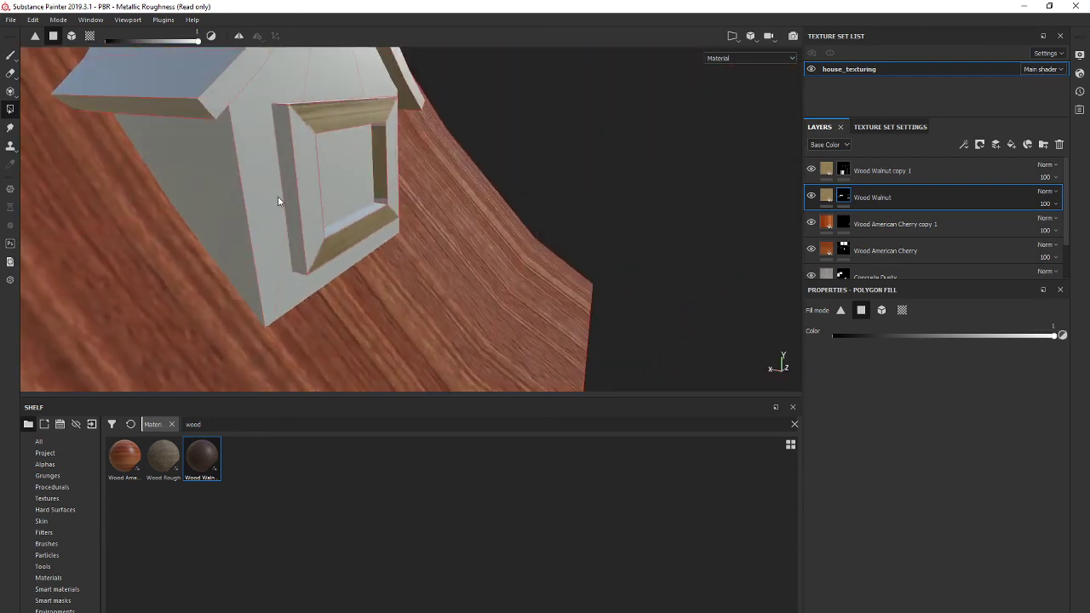
left_click_drag(297, 192, 459, 221, "alt")
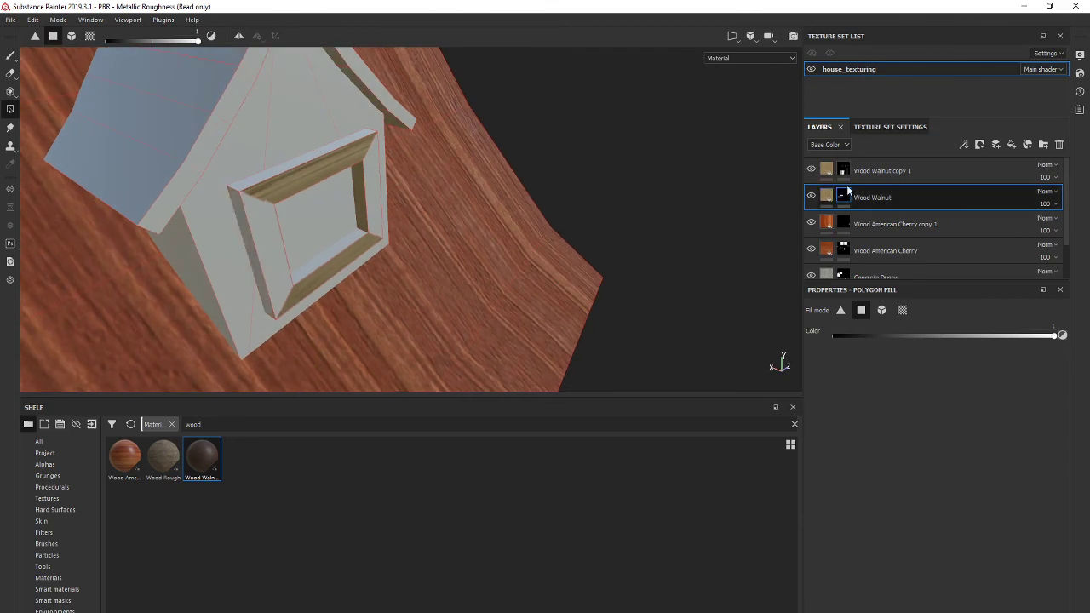
left_click(846, 171)
left_click_drag(268, 253, 423, 200, "alt")
scroll(455, 205, "down", 5)
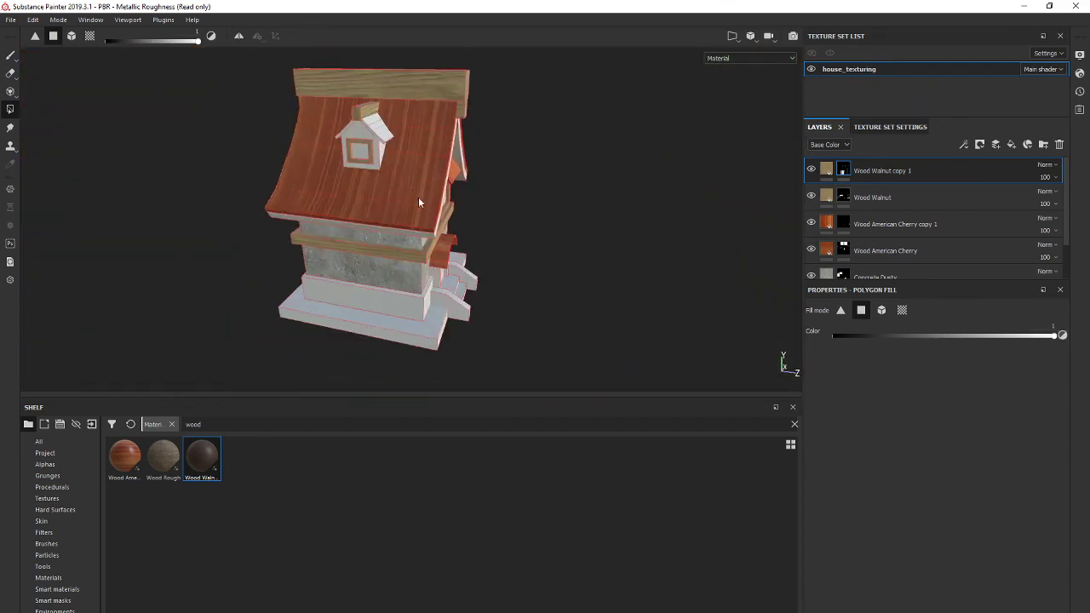
- Check the whole textured house from its front corner and switch to the BigBlueButton lecture session in Google Chrome
scroll(499, 267, "down", 3)
scroll(500, 255, "up", 3)
left_click_drag(500, 256, 476, 214, "alt")
middle_click_drag(493, 184, 436, 213, "alt")
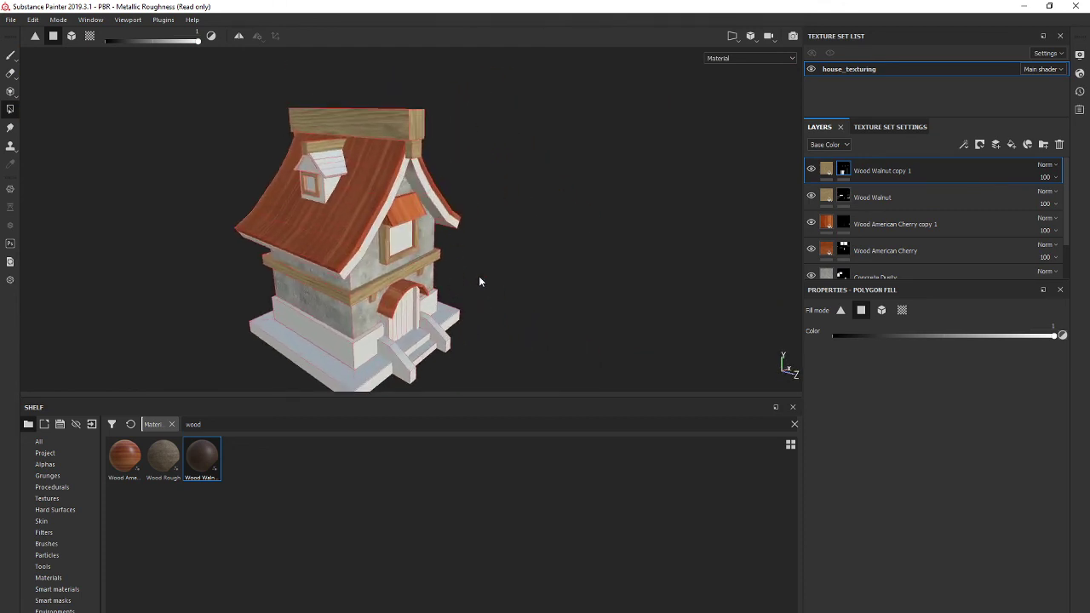
middle_click_drag(479, 276, 510, 259, "alt")
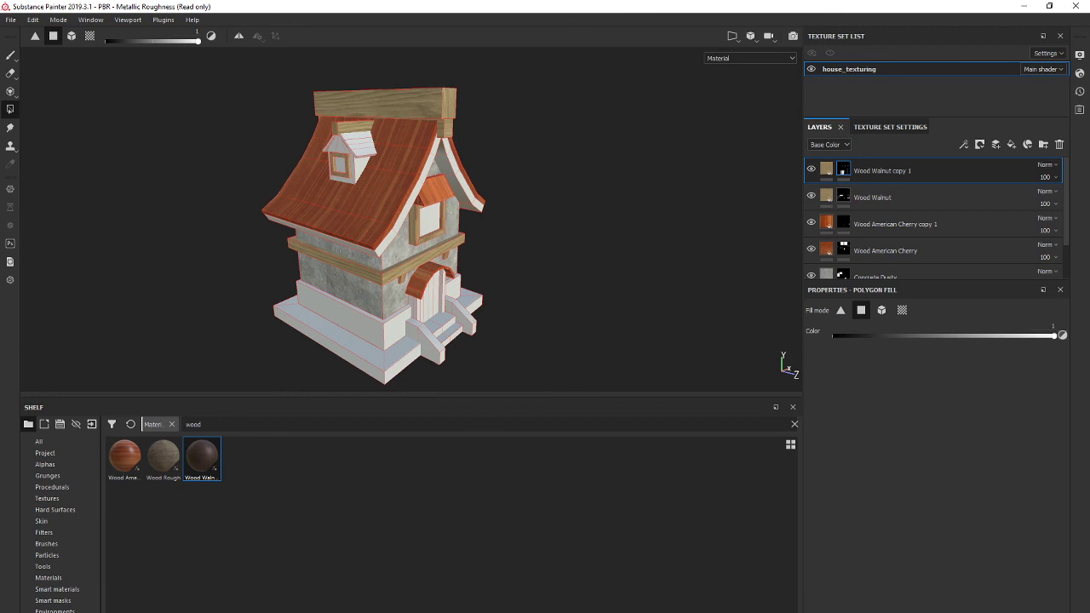
left_click(157, 605)
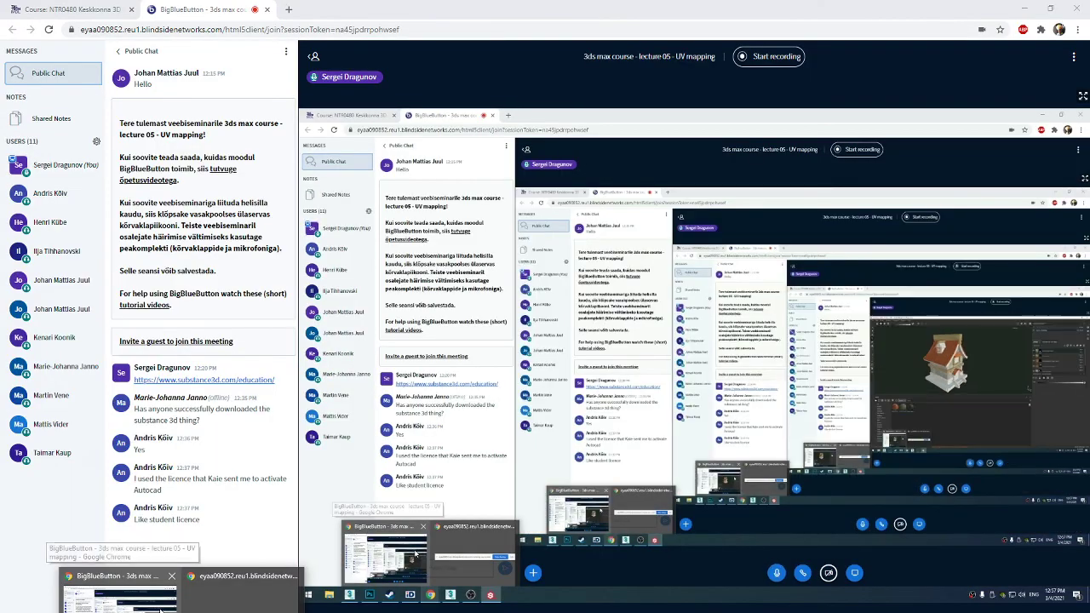